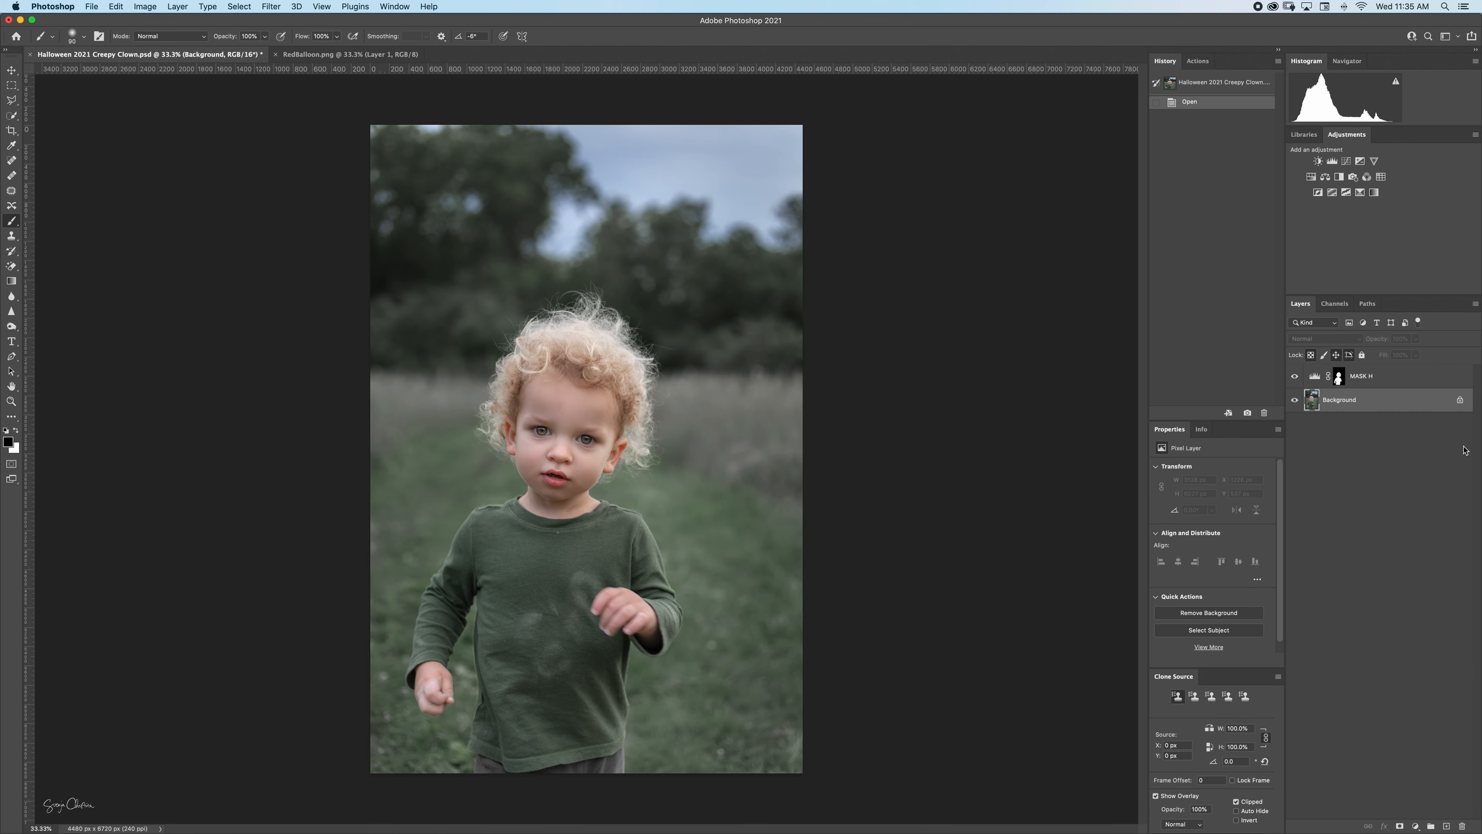
# Add a Hue/Saturation adjustment above the Background, sample the forehead skin, and set the Reds saturation to -86 and lightness to +100.
pyautogui.click(1311, 177)
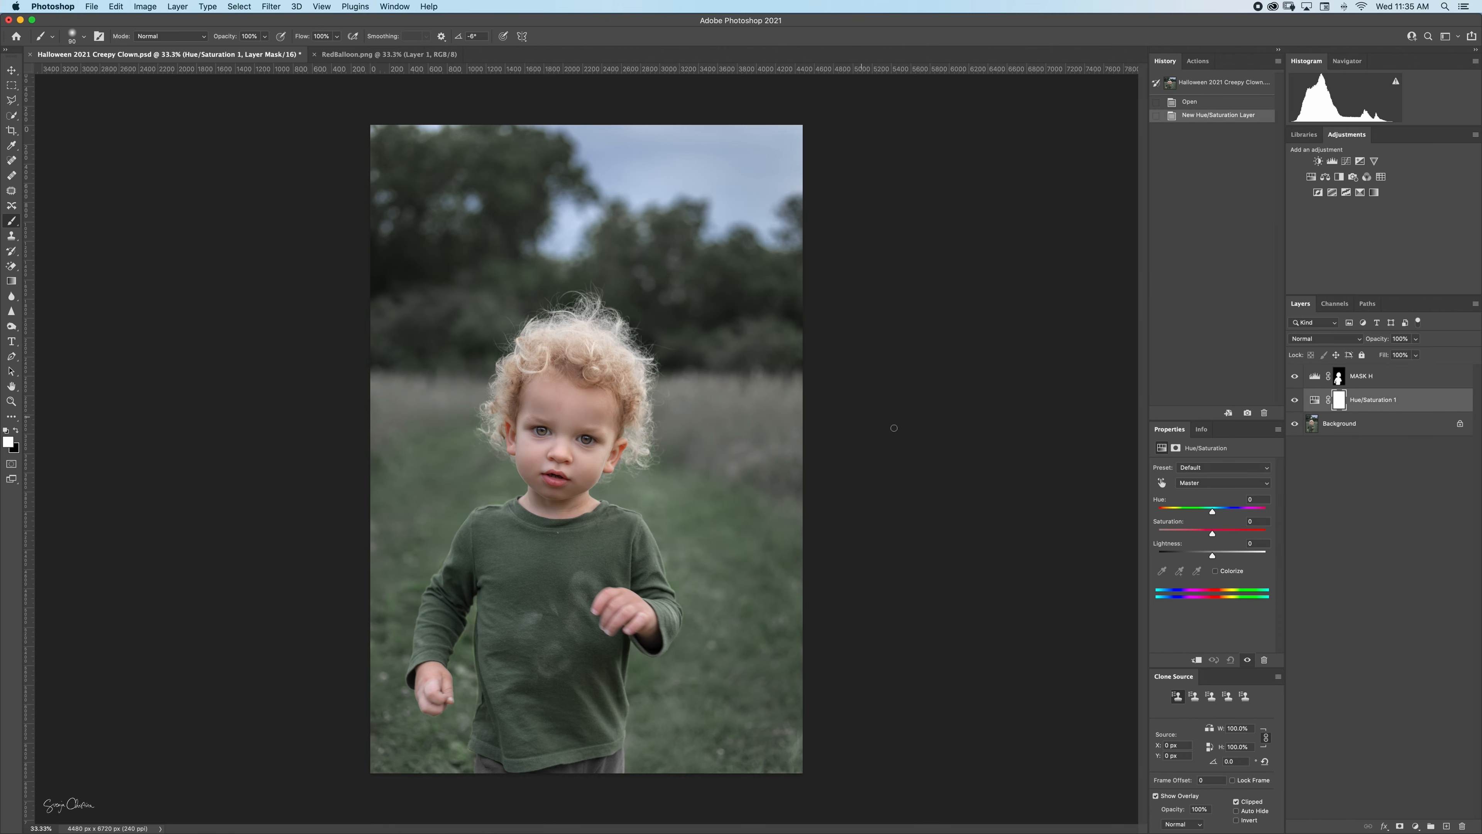
pyautogui.click(1161, 482)
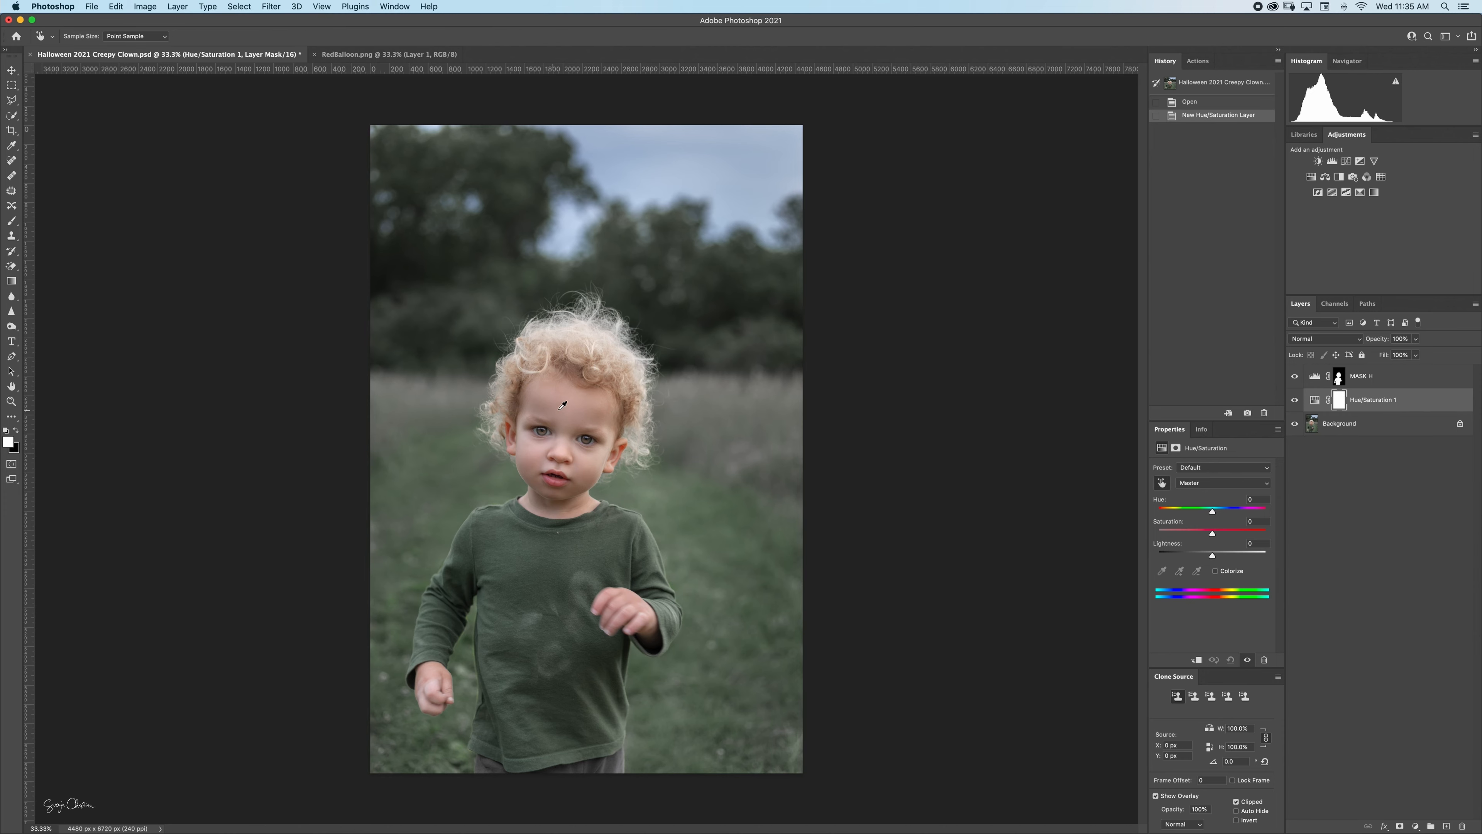
pyautogui.click(580, 416)
pyautogui.moveTo(1213, 534); pyautogui.dragTo(1164, 558)
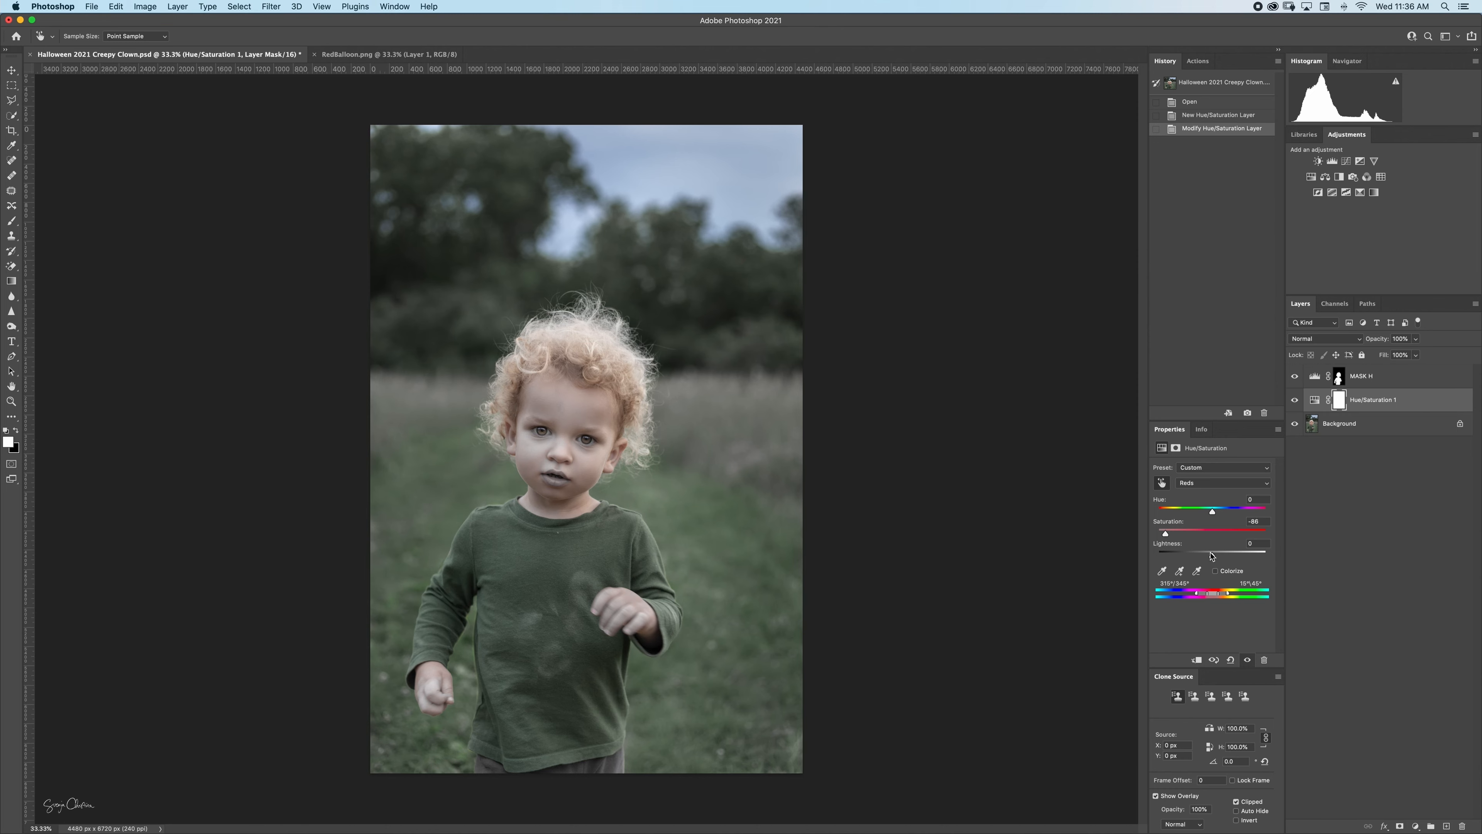
pyautogui.moveTo(1210, 554); pyautogui.dragTo(1391, 557)
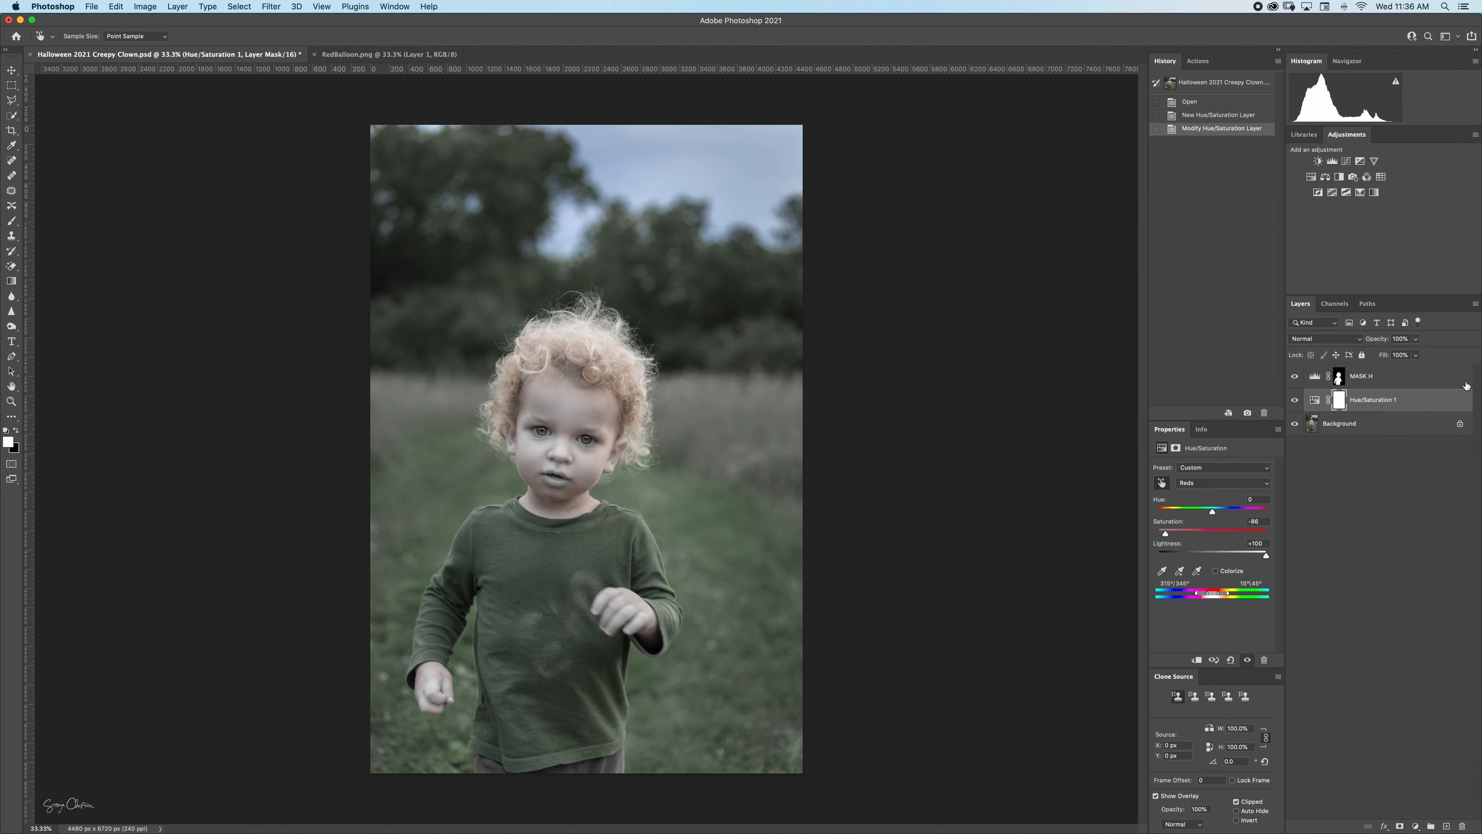
# Invert the Hue/Saturation layer mask to black and choose the Round Curve Low Bristle Percent brush.
pyautogui.click(1338, 400)
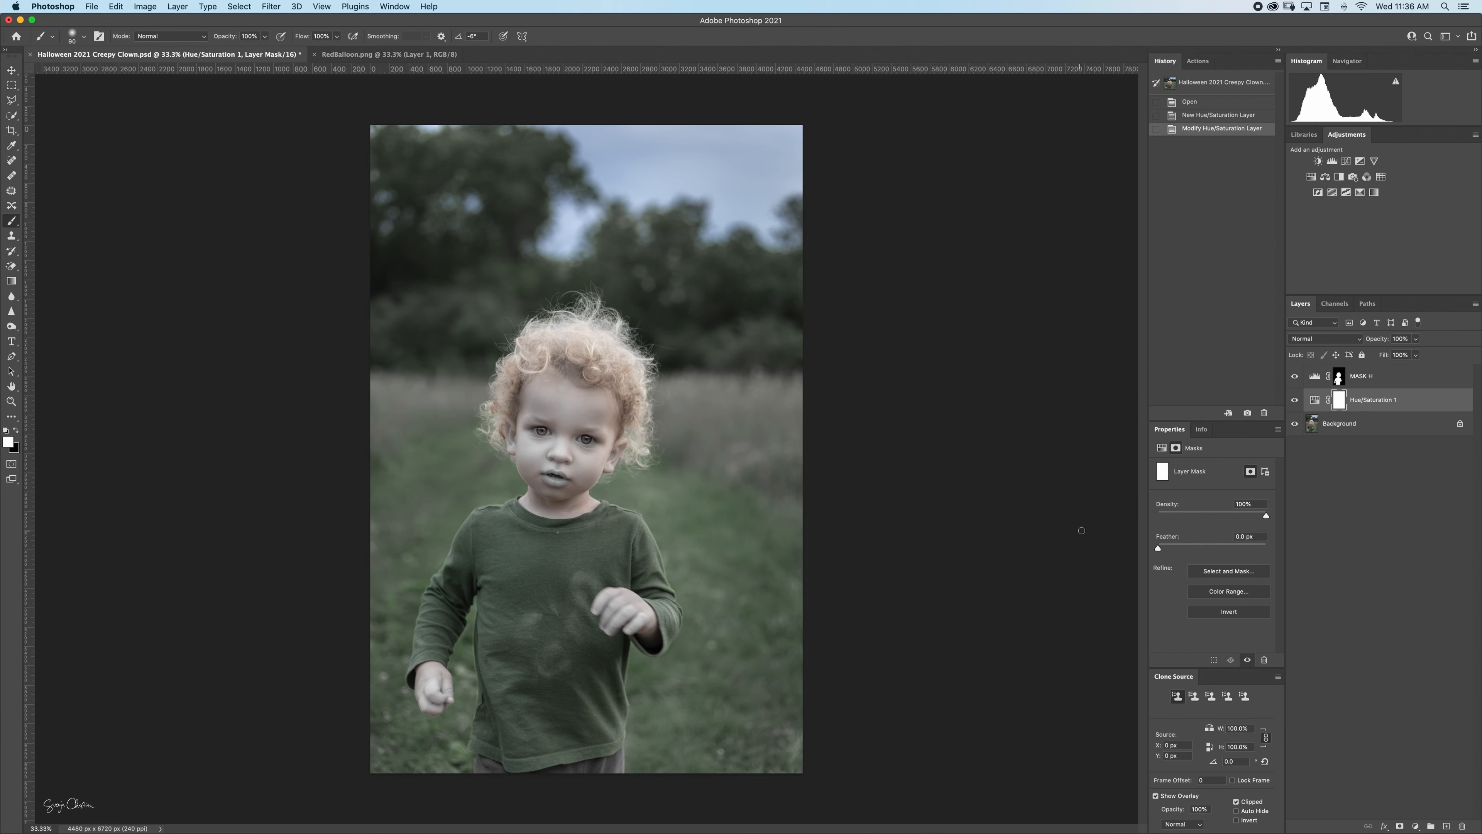
pyautogui.press('super+i')
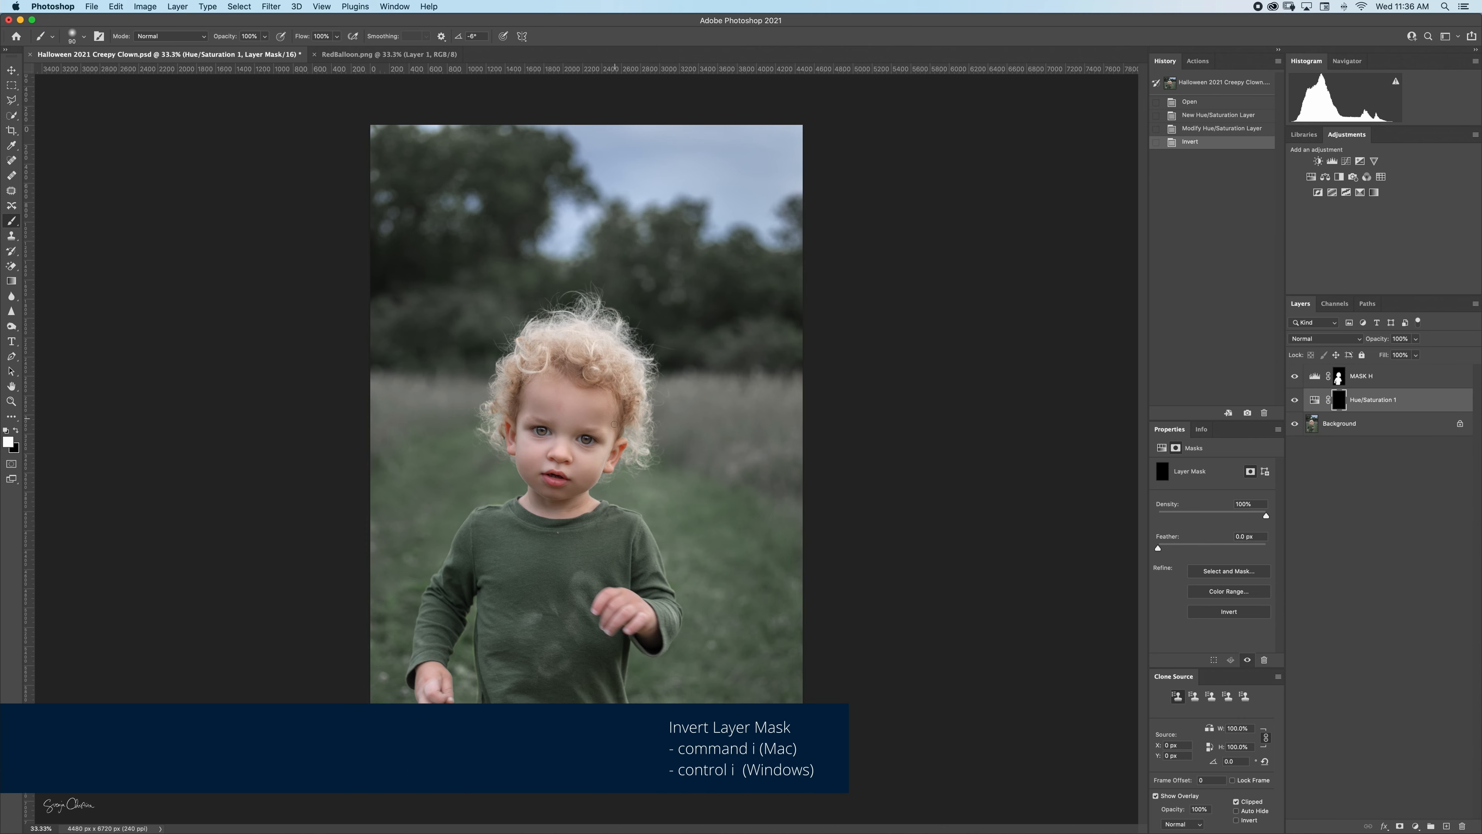
pyautogui.click(84, 39)
pyautogui.click(96, 288)
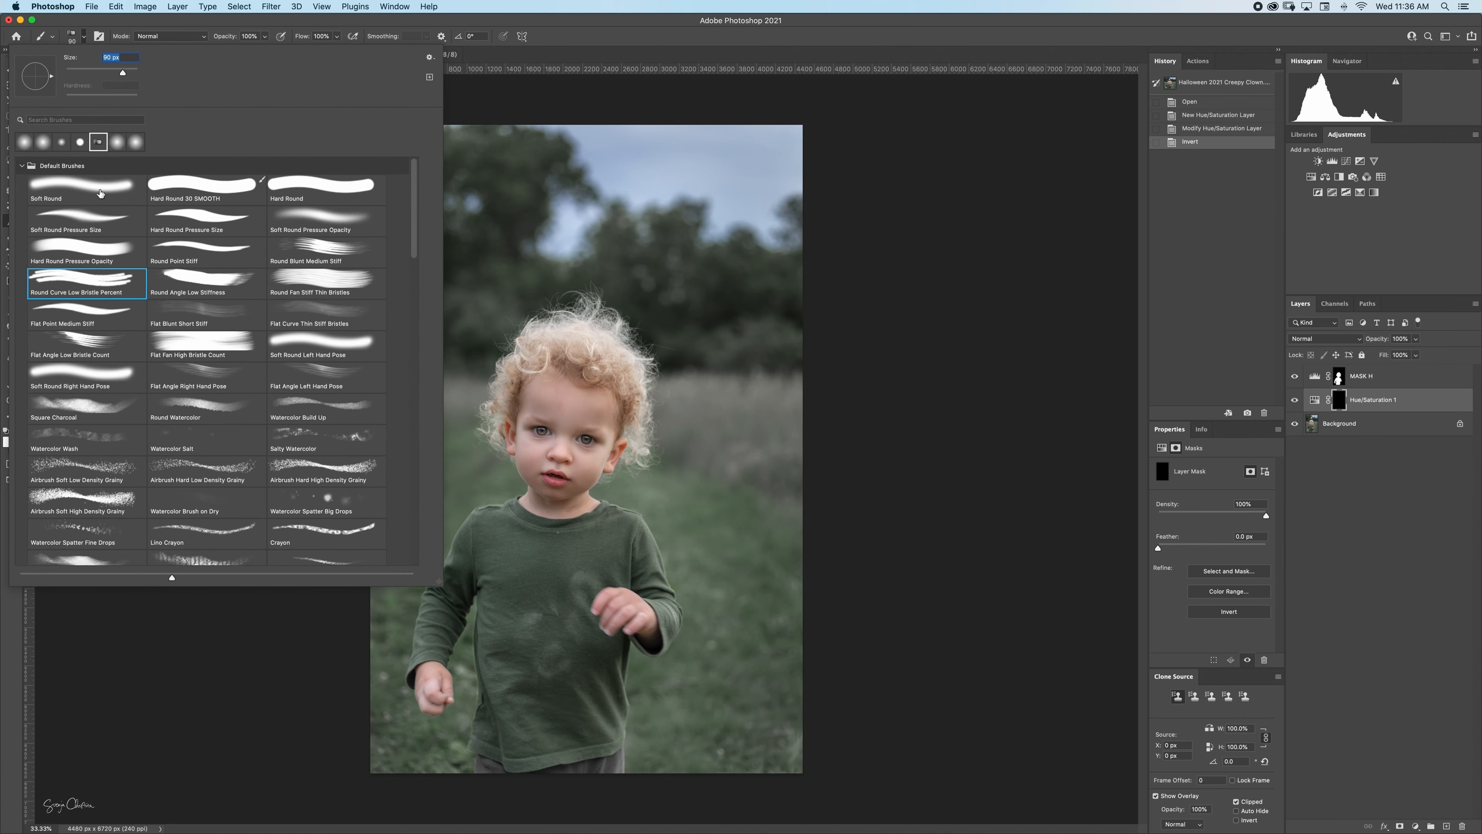
pyautogui.click(85, 40)
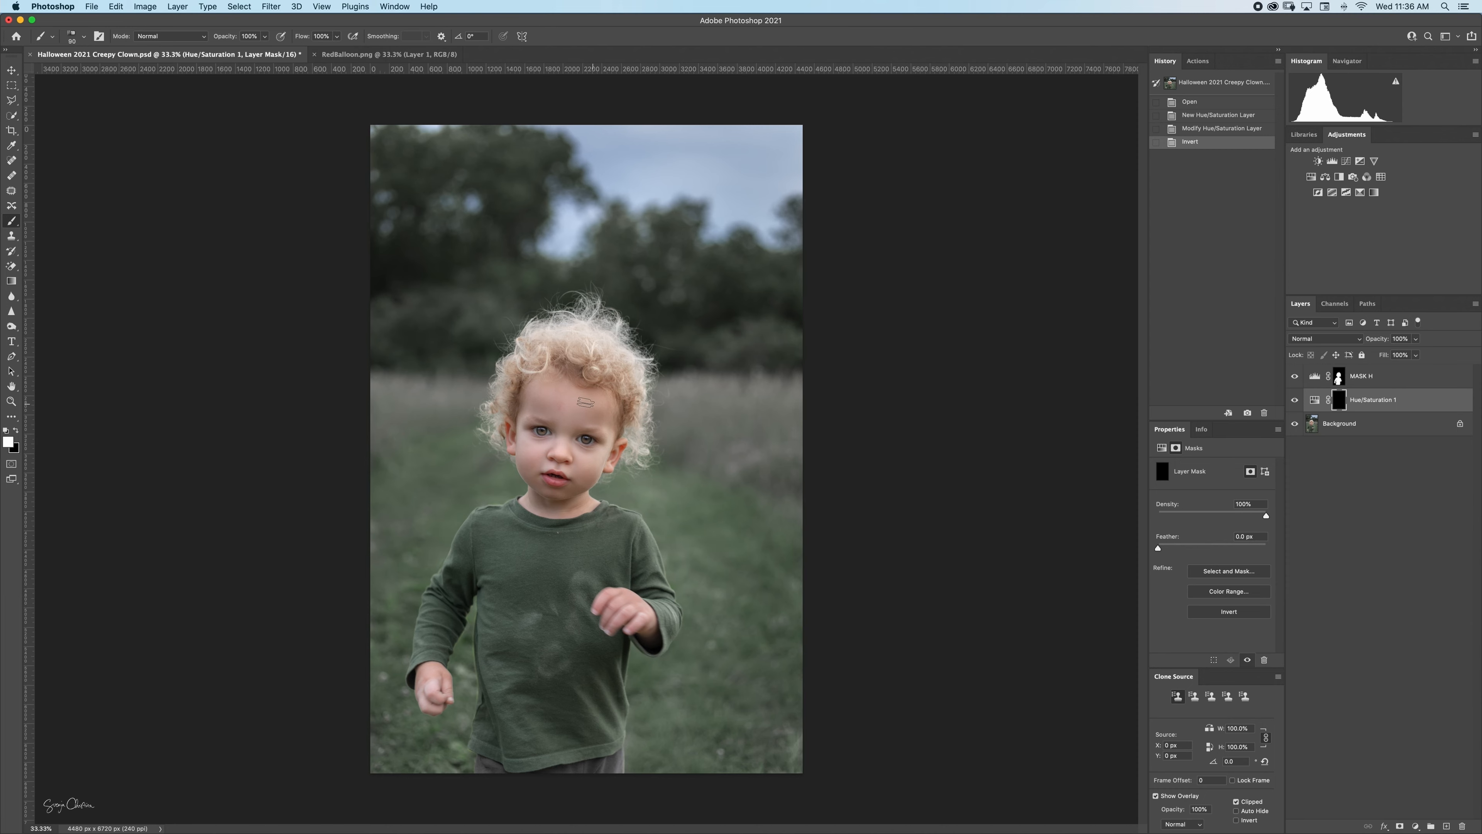
# Paint white at 100% opacity on the Hue/Saturation mask over the child's face, forehead edges and upper neck.
pyautogui.moveTo(595, 403)
pyautogui.mouseDown()
pyautogui.moveTo(535, 385)
pyautogui.moveTo(597, 412)
pyautogui.moveTo(541, 393)
pyautogui.moveTo(594, 408)
pyautogui.moveTo(541, 413)
pyautogui.moveTo(531, 399)
pyautogui.moveTo(576, 432)
pyautogui.moveTo(603, 429)
pyautogui.moveTo(572, 441)
pyautogui.moveTo(599, 454)
pyautogui.moveTo(571, 457)
pyautogui.moveTo(588, 476)
pyautogui.moveTo(546, 477)
pyautogui.moveTo(540, 493)
pyautogui.moveTo(555, 489)
pyautogui.moveTo(527, 454)
pyautogui.moveTo(565, 472)
pyautogui.moveTo(550, 439)
pyautogui.moveTo(566, 432)
pyautogui.moveTo(533, 408)
pyautogui.moveTo(541, 435)
pyautogui.moveTo(520, 440)
pyautogui.moveTo(520, 423)
pyautogui.moveTo(520, 465)
pyautogui.moveTo(517, 450)
pyautogui.moveTo(559, 496)
pyautogui.mouseUp()
pyautogui.press('super+plus')
pyautogui.press('super+plus')
pyautogui.press('super+plus')
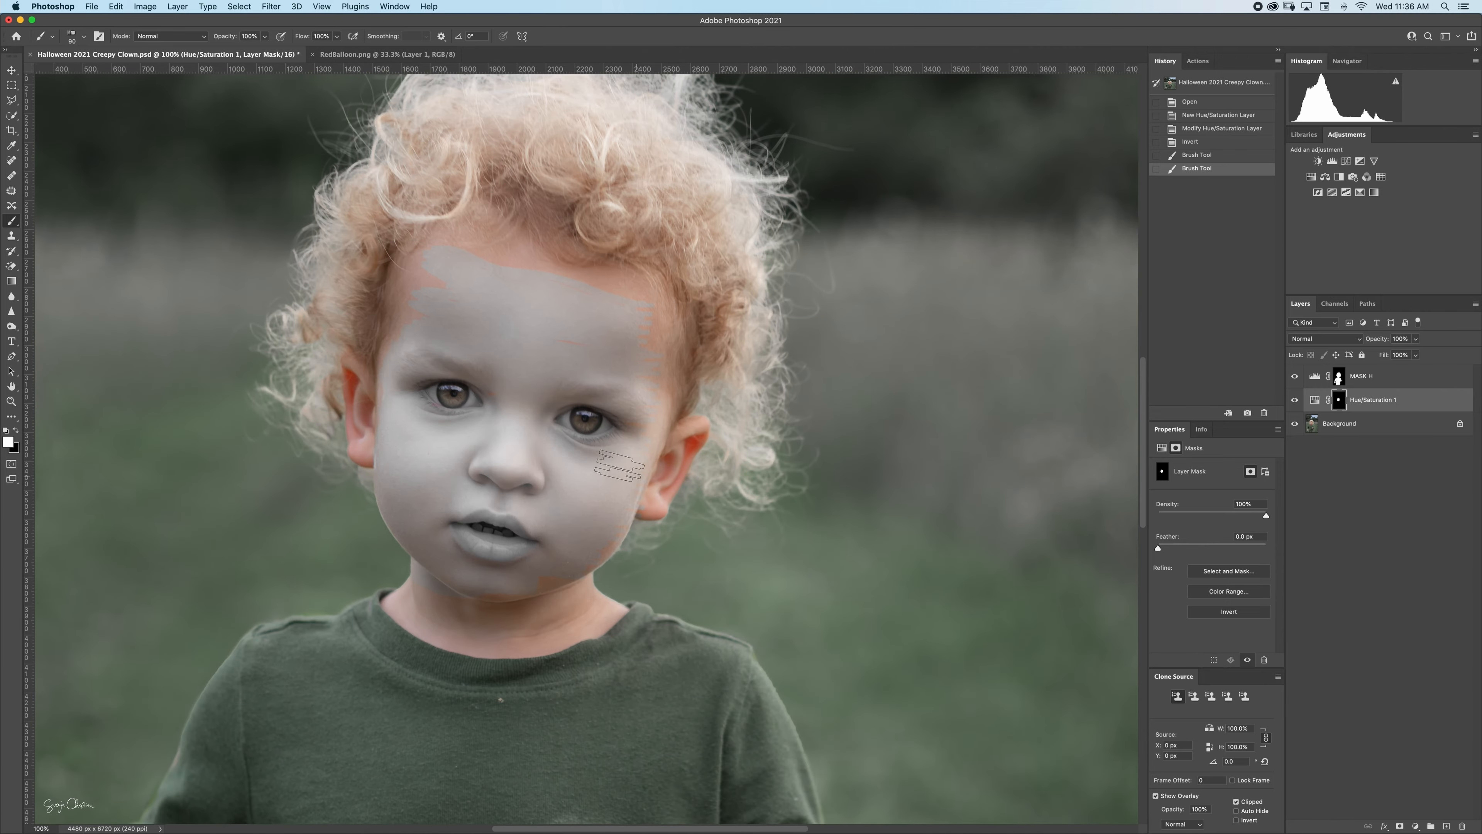
pyautogui.moveTo(622, 508)
pyautogui.mouseDown()
pyautogui.moveTo(543, 587)
pyautogui.moveTo(526, 590)
pyautogui.moveTo(580, 567)
pyautogui.moveTo(521, 593)
pyautogui.moveTo(476, 578)
pyautogui.moveTo(489, 611)
pyautogui.moveTo(522, 609)
pyautogui.moveTo(403, 596)
pyautogui.mouseUp()
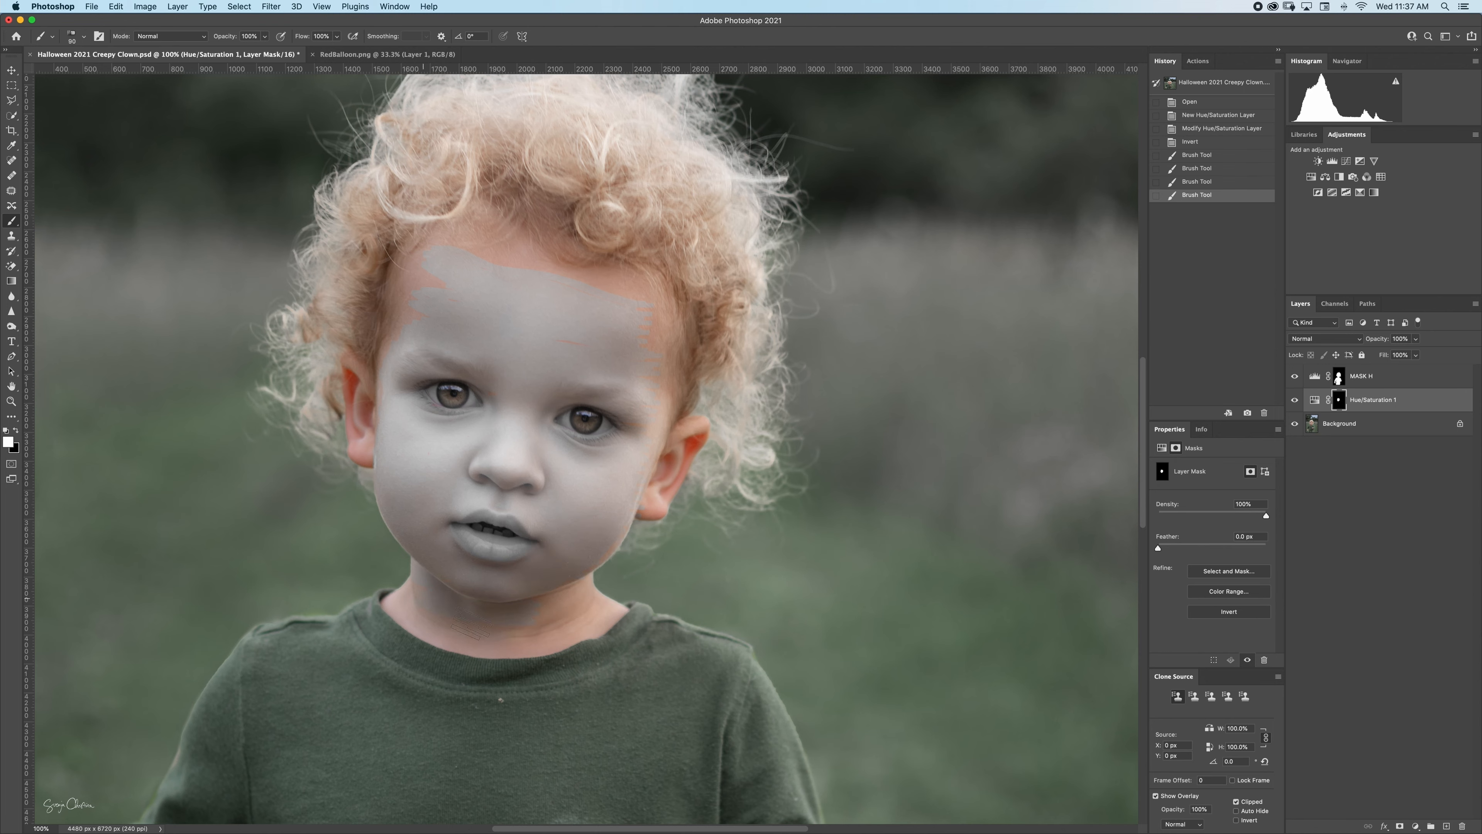
pyautogui.moveTo(496, 618)
pyautogui.mouseDown()
pyautogui.moveTo(467, 642)
pyautogui.moveTo(429, 622)
pyautogui.mouseUp()
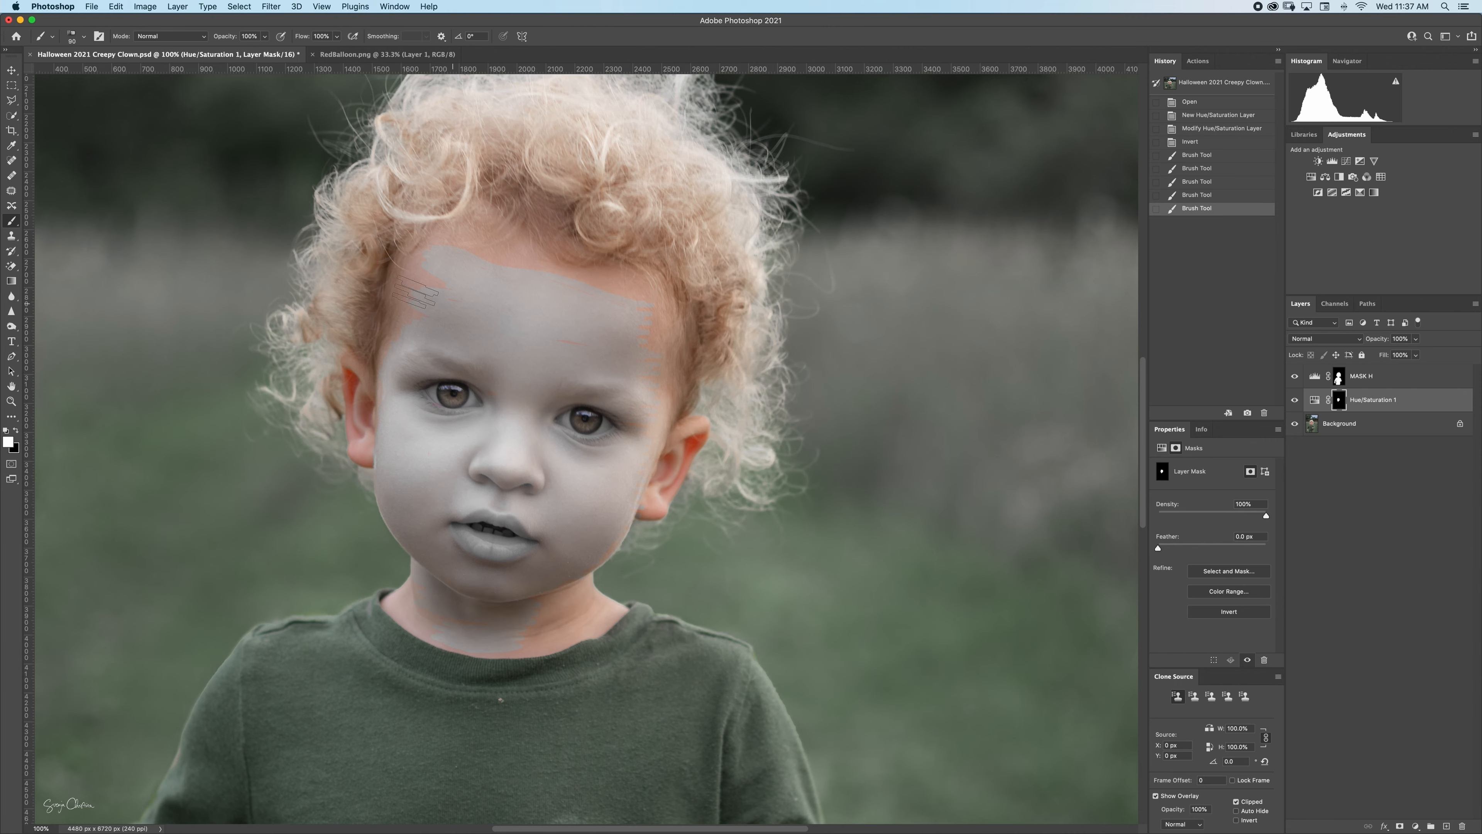
pyautogui.moveTo(416, 291); pyautogui.dragTo(403, 356)
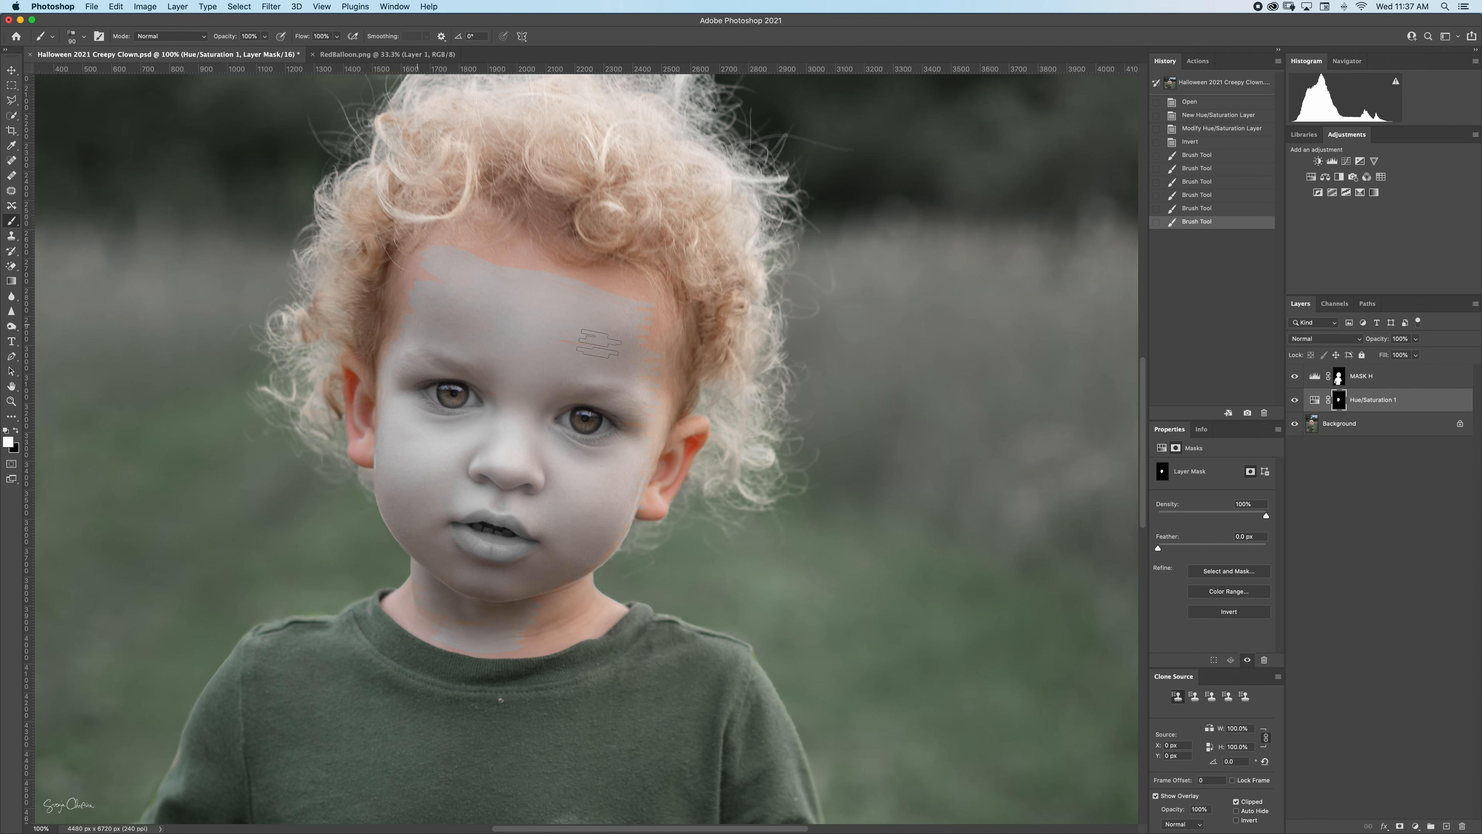
pyautogui.moveTo(593, 342); pyautogui.dragTo(622, 336)
pyautogui.moveTo(528, 299); pyautogui.dragTo(526, 310)
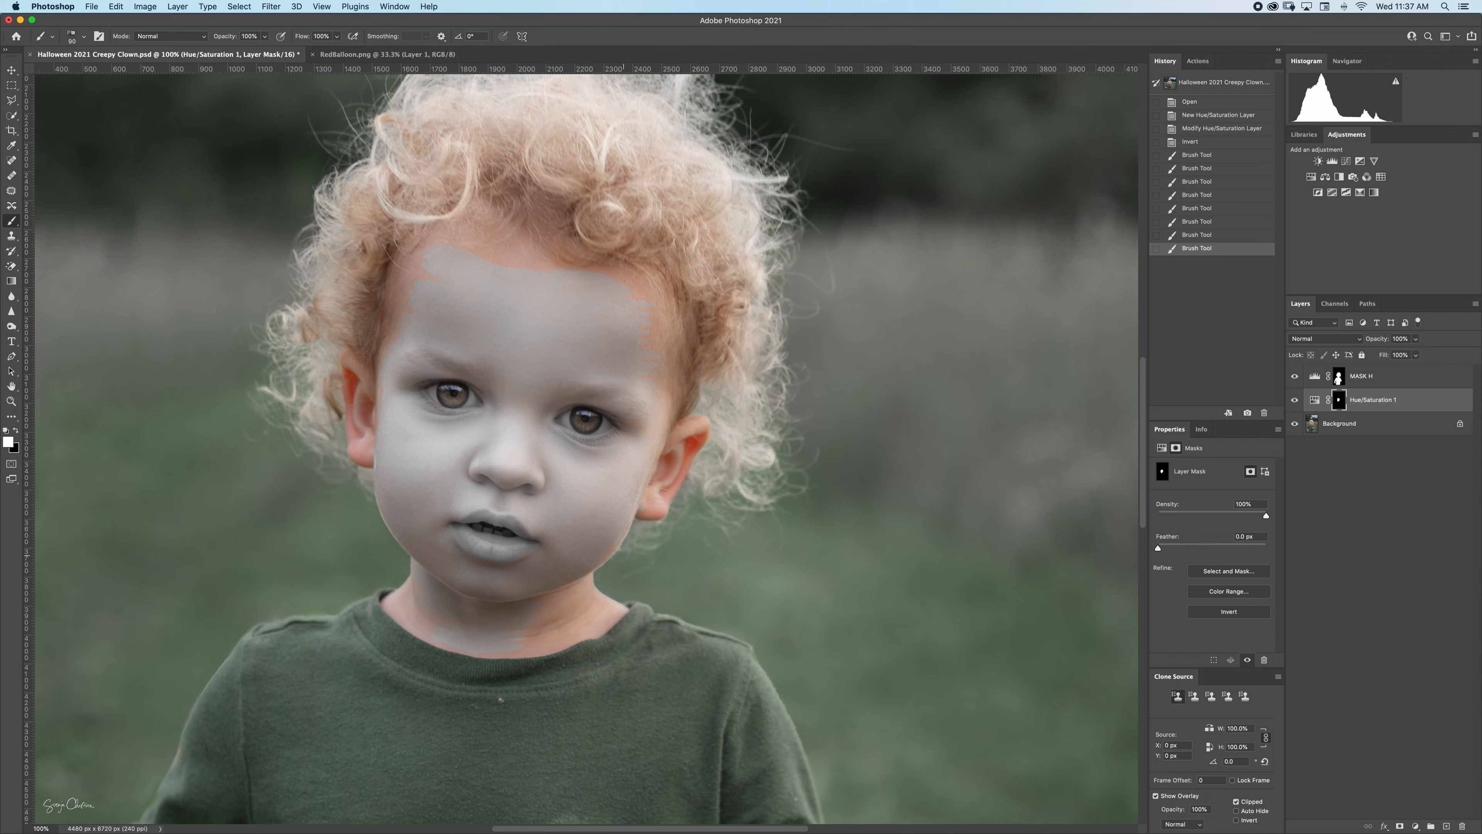
# Soften the pale skin's edge along the forehead and hairline by painting black on the mask with a soft brush at 30% opacity.
pyautogui.click(84, 37)
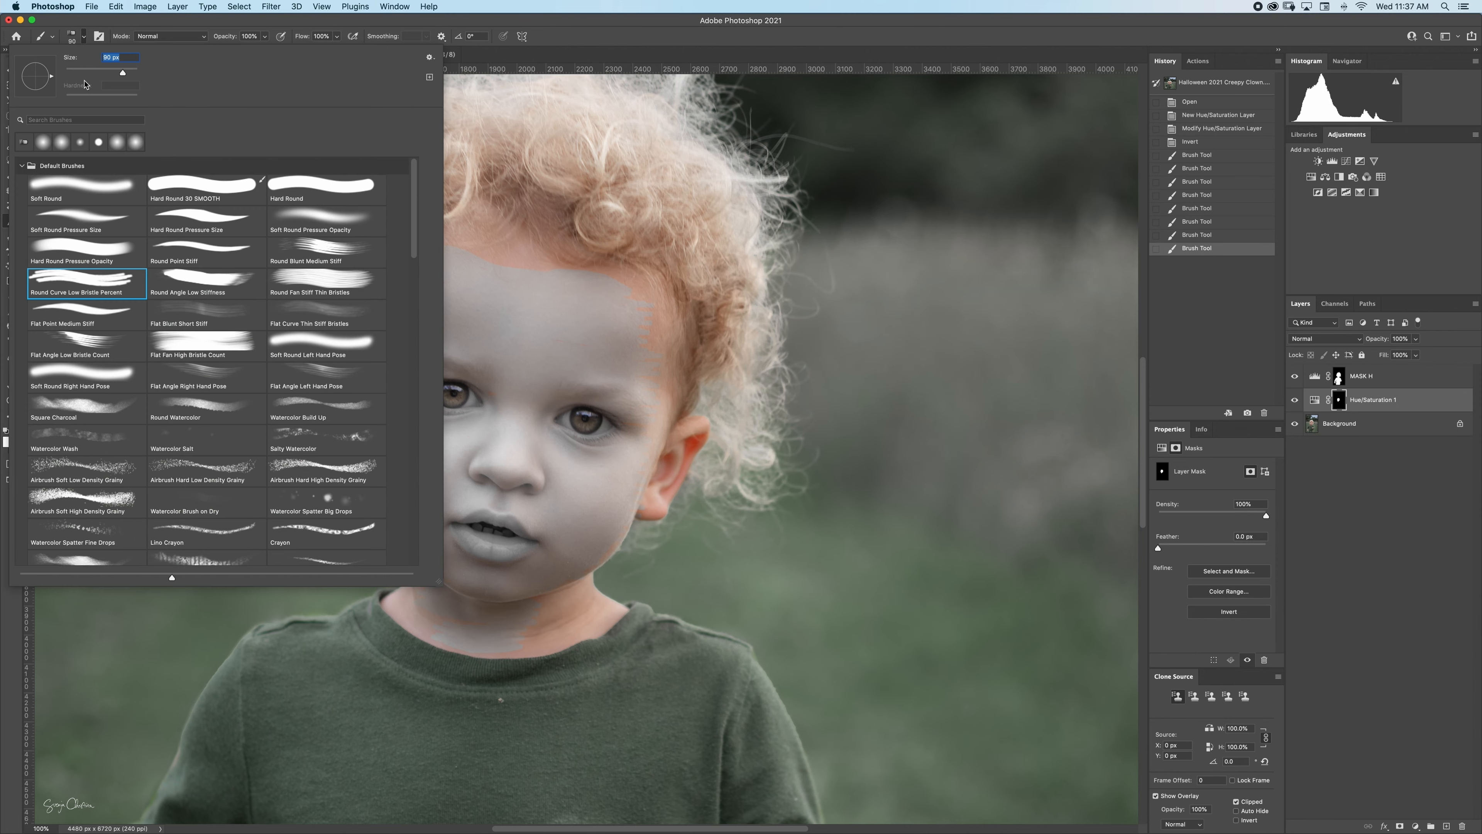
pyautogui.click(80, 142)
pyautogui.click(84, 38)
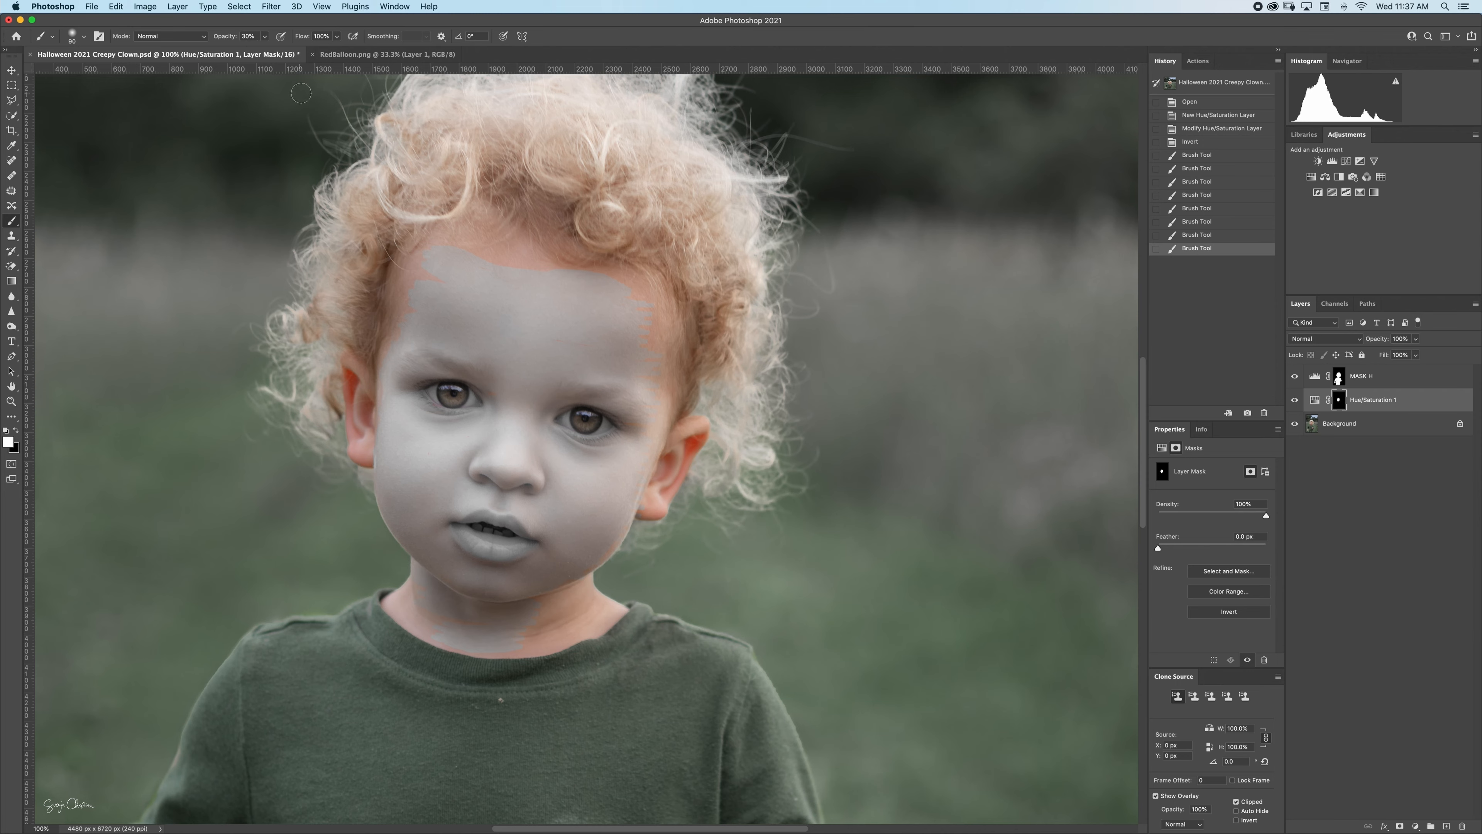
pyautogui.press('x')
pyautogui.moveTo(630, 282)
pyautogui.mouseDown()
pyautogui.moveTo(507, 265)
pyautogui.moveTo(631, 291)
pyautogui.moveTo(494, 258)
pyautogui.moveTo(633, 279)
pyautogui.moveTo(422, 232)
pyautogui.moveTo(503, 259)
pyautogui.mouseUp()
pyautogui.moveTo(625, 249)
pyautogui.mouseDown()
pyautogui.moveTo(557, 263)
pyautogui.moveTo(646, 287)
pyautogui.moveTo(604, 278)
pyautogui.mouseUp()
pyautogui.moveTo(623, 281); pyautogui.dragTo(569, 278)
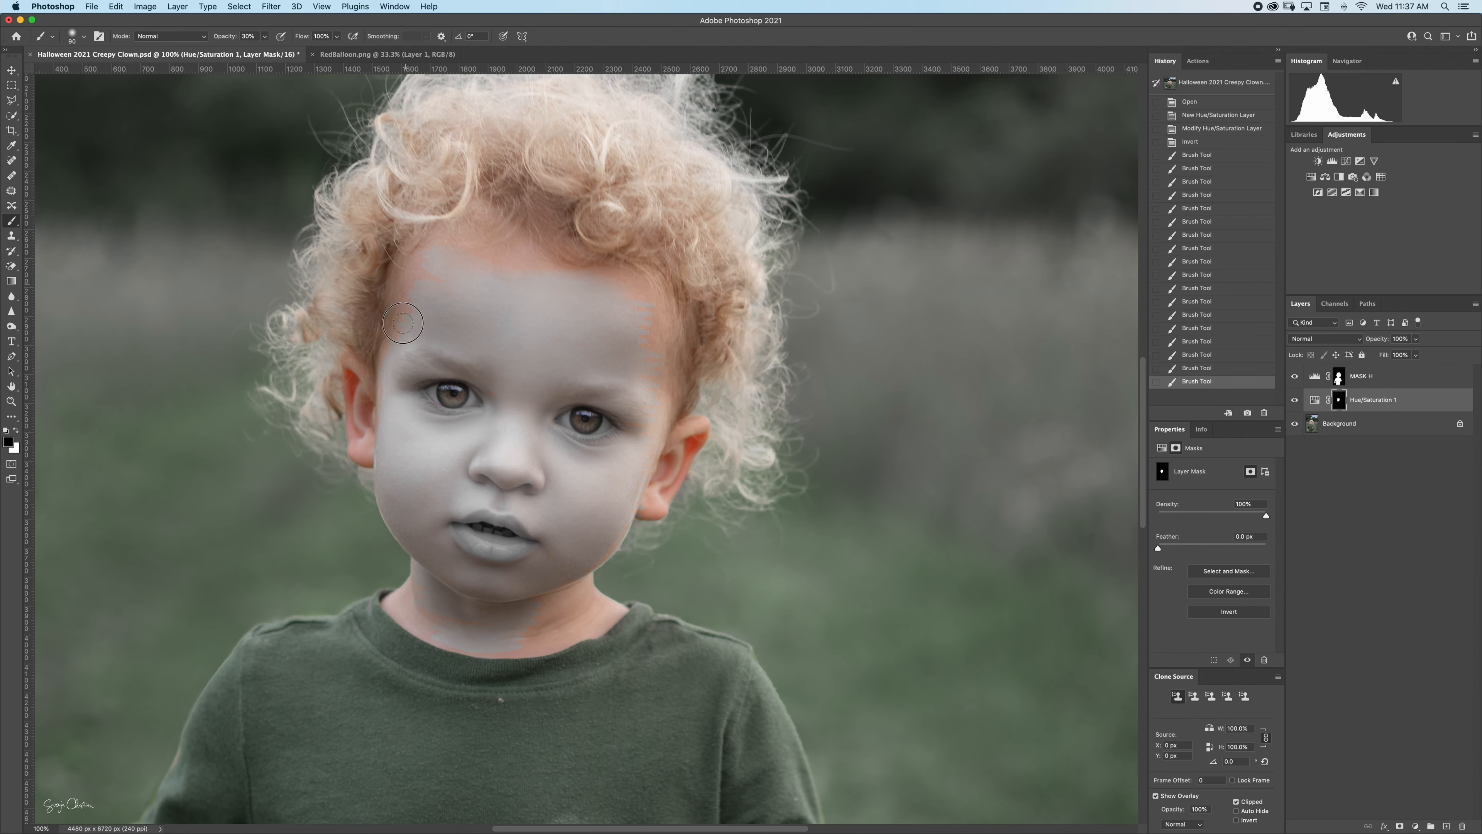
pyautogui.moveTo(692, 301)
pyautogui.mouseDown()
pyautogui.moveTo(640, 298)
pyautogui.moveTo(666, 411)
pyautogui.moveTo(643, 298)
pyautogui.mouseUp()
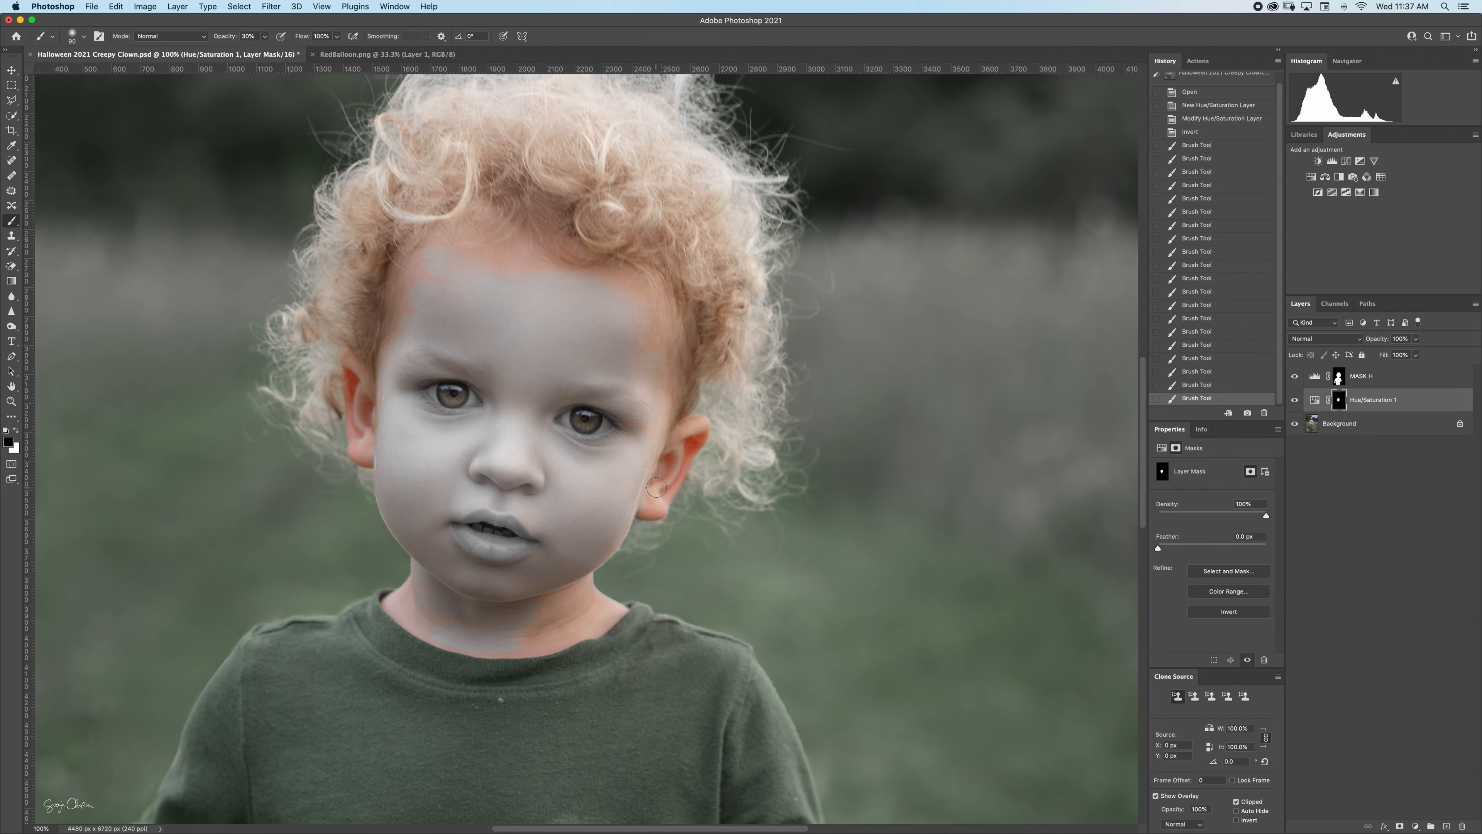
# Clean the effect off both ears by painting black on the mask with a smaller brush at 100% opacity.
pyautogui.moveTo(657, 487)
pyautogui.mouseDown()
pyautogui.moveTo(664, 503)
pyautogui.moveTo(649, 510)
pyautogui.mouseUp()
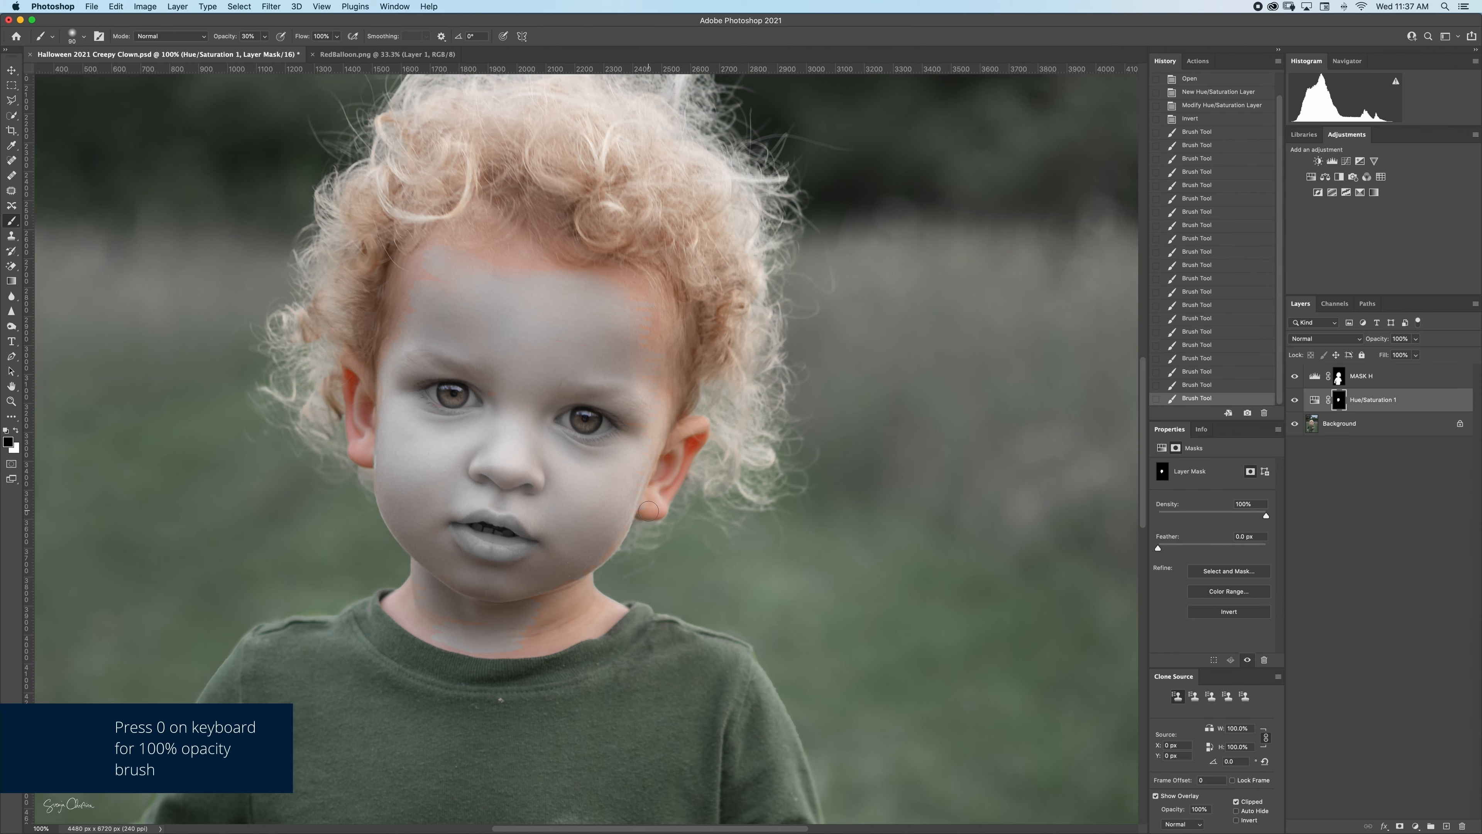
pyautogui.press('0')
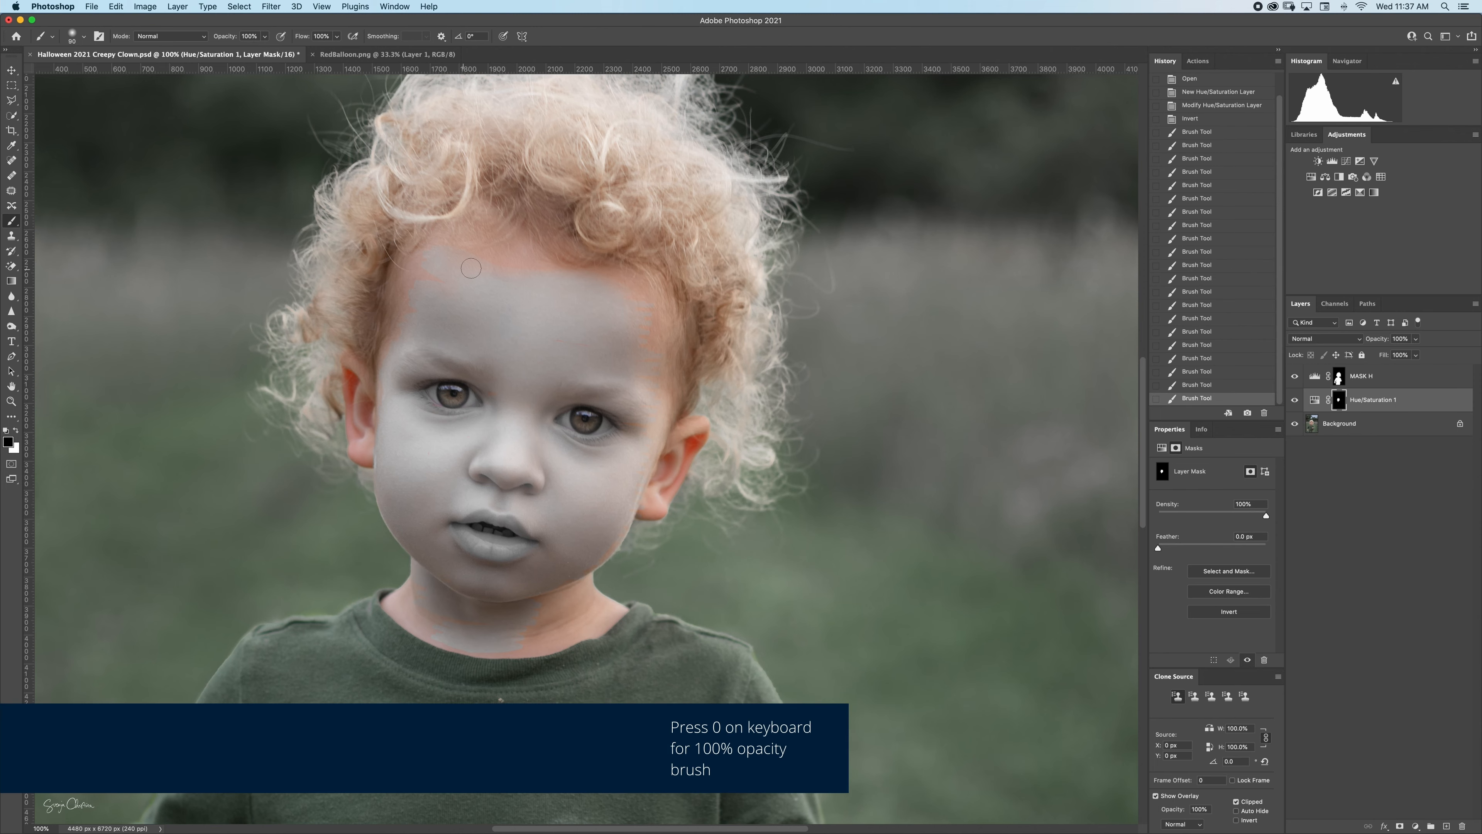
pyautogui.press('[')
pyautogui.press('[')
pyautogui.press('[')
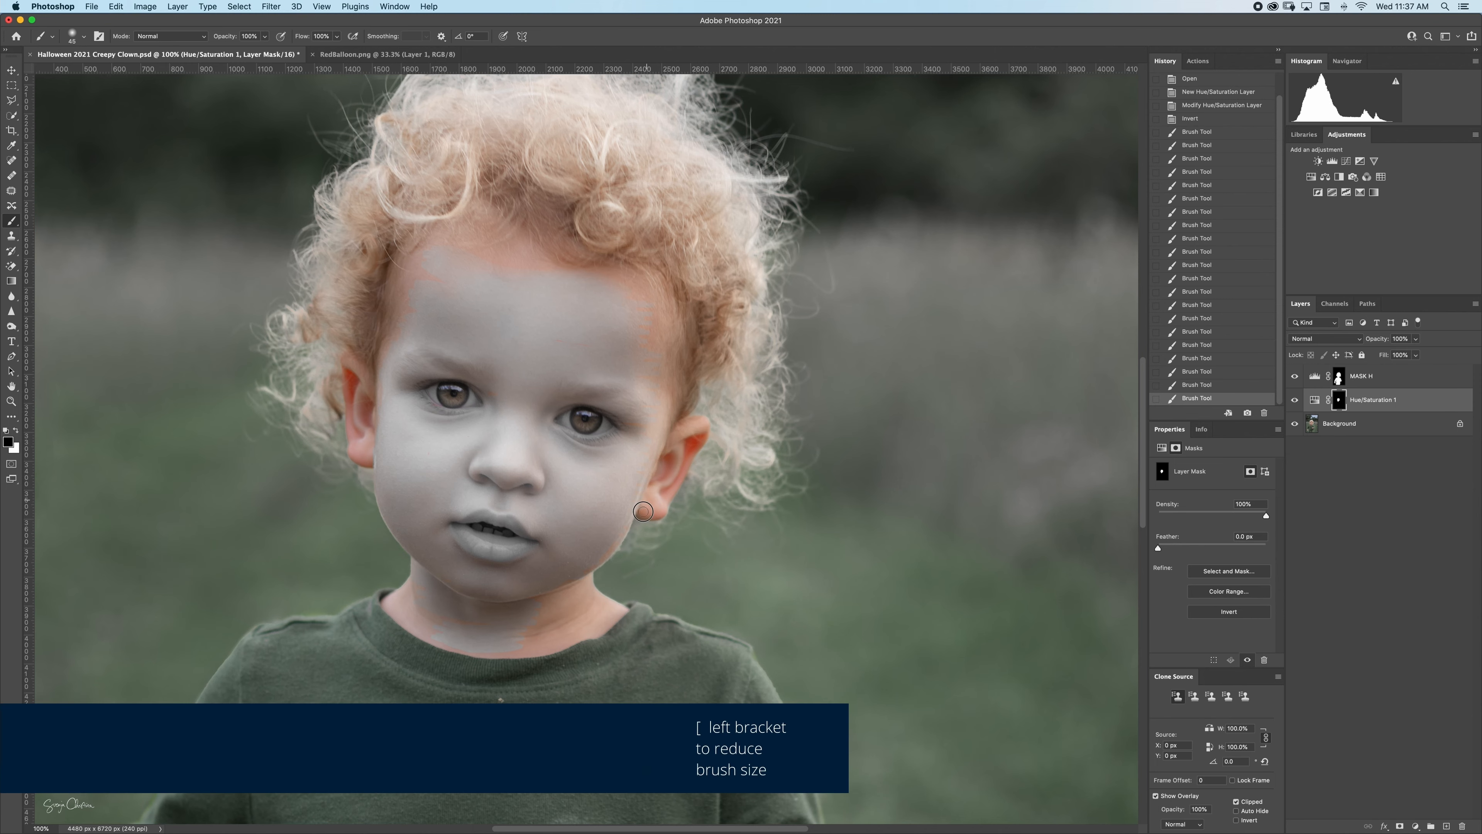
pyautogui.moveTo(638, 516); pyautogui.dragTo(647, 506)
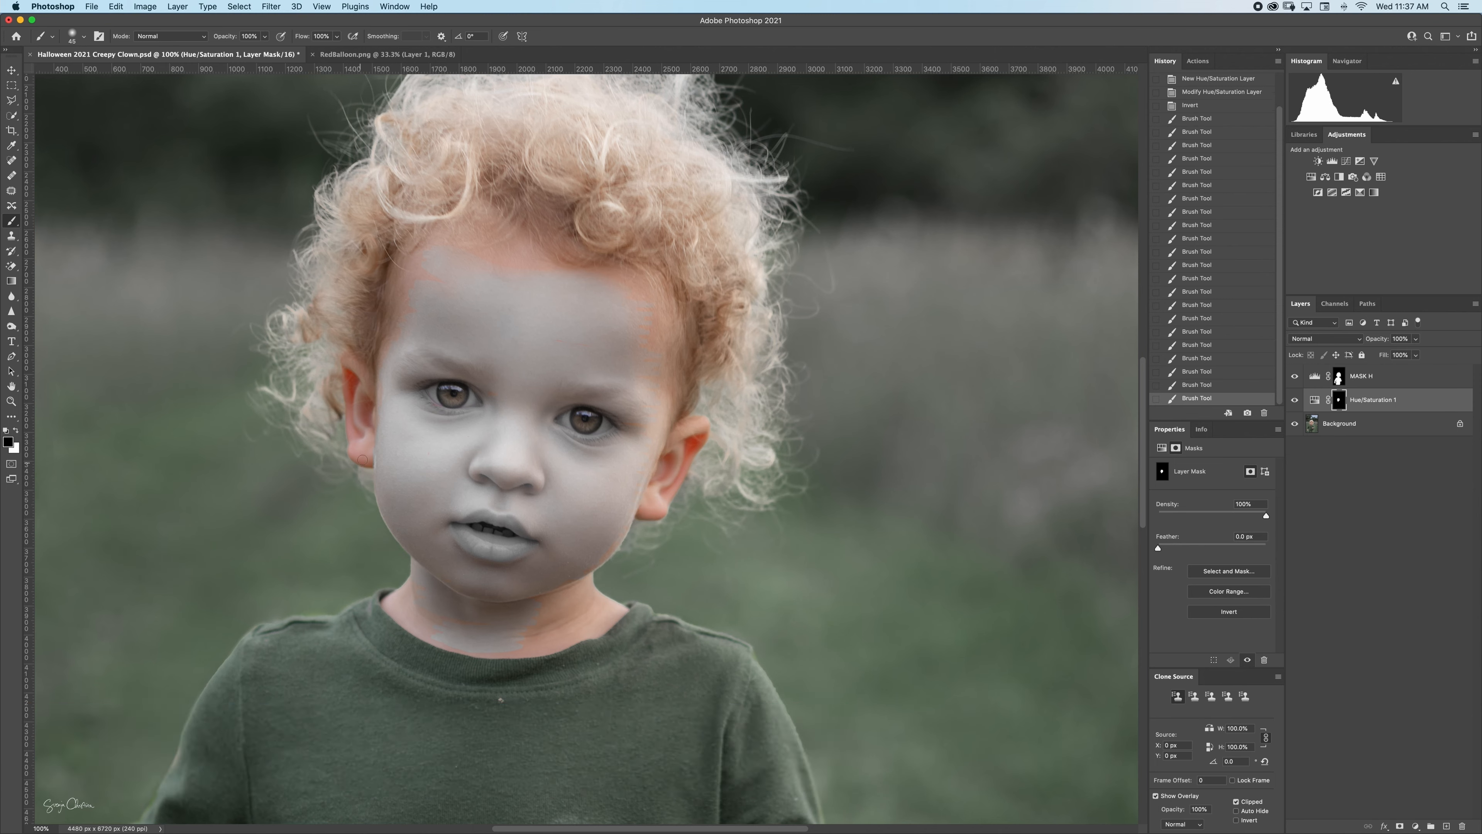
pyautogui.moveTo(347, 348); pyautogui.dragTo(345, 363)
pyautogui.moveTo(342, 381); pyautogui.dragTo(357, 462)
# Blend the pale skin over the forehead, hairline, cheek and neck by painting white on the mask at 30% opacity.
pyautogui.press('x')
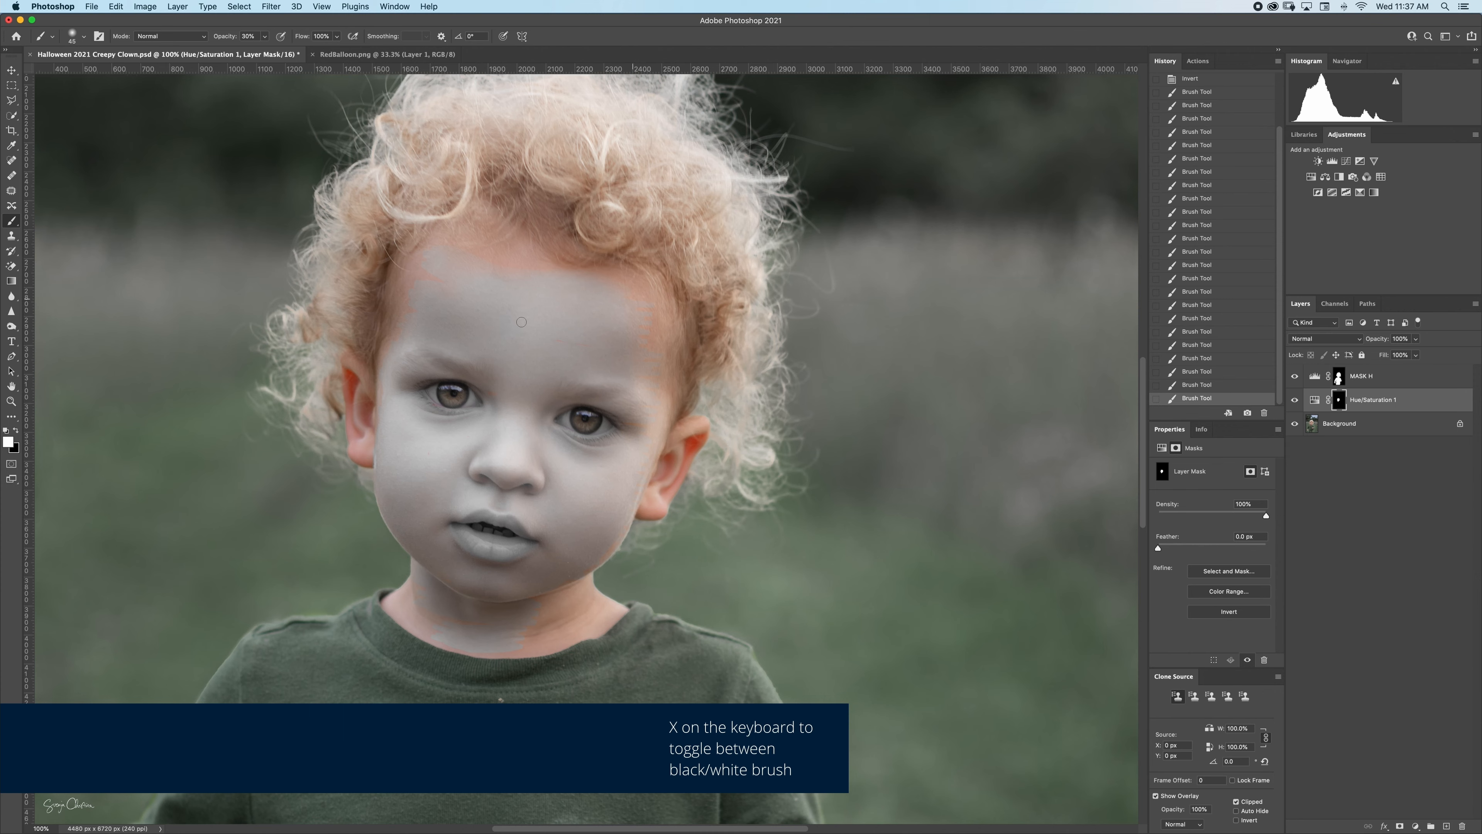
pyautogui.moveTo(589, 346); pyautogui.dragTo(527, 334)
pyautogui.moveTo(527, 334)
pyautogui.mouseDown()
pyautogui.moveTo(603, 347)
pyautogui.moveTo(532, 333)
pyautogui.mouseUp()
pyautogui.moveTo(531, 333); pyautogui.dragTo(612, 346)
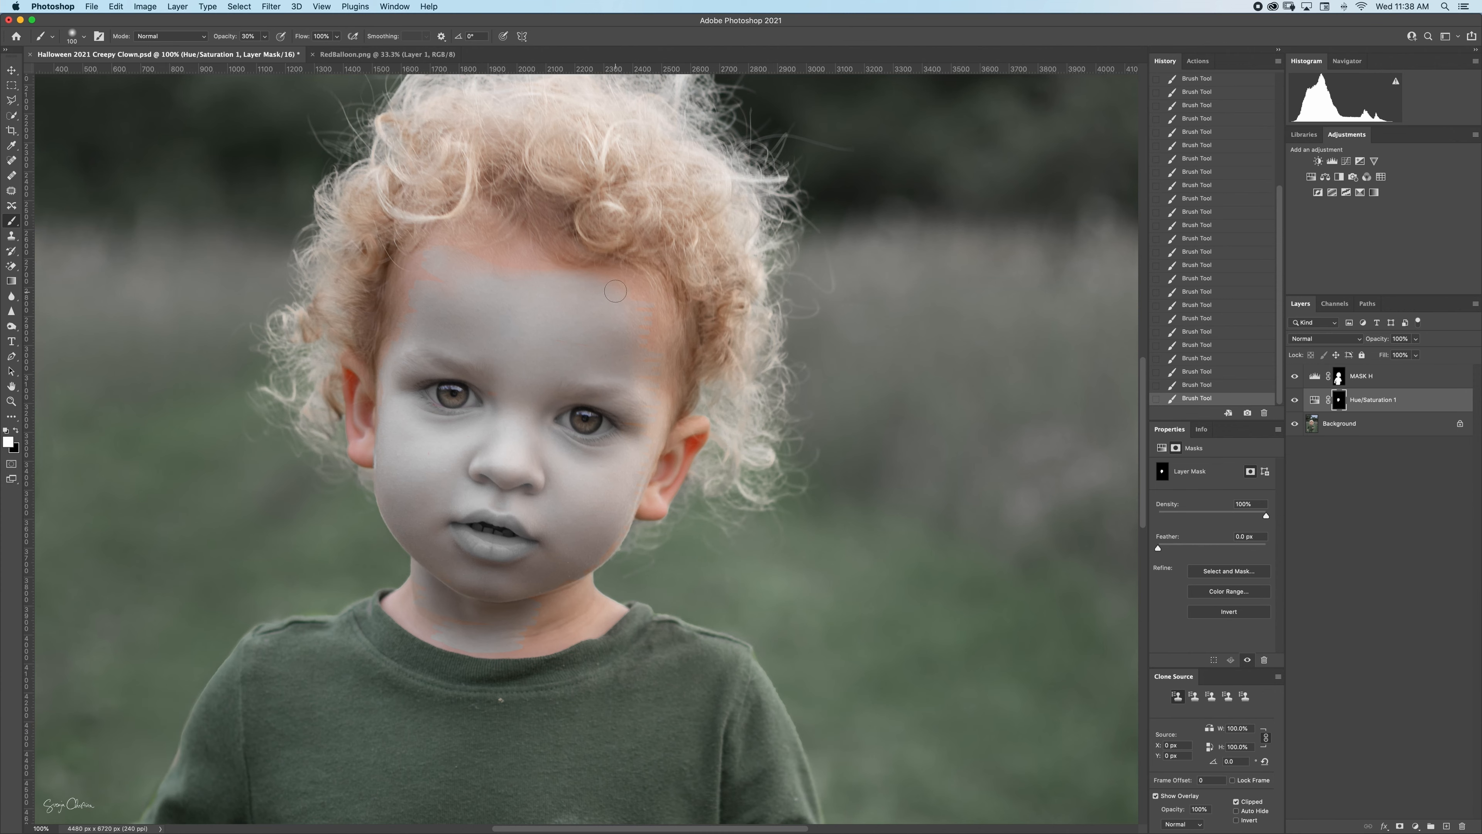
pyautogui.moveTo(615, 291)
pyautogui.mouseDown()
pyautogui.moveTo(651, 333)
pyautogui.moveTo(626, 294)
pyautogui.moveTo(668, 414)
pyautogui.mouseUp()
pyautogui.moveTo(583, 281)
pyautogui.mouseDown()
pyautogui.moveTo(461, 250)
pyautogui.moveTo(543, 283)
pyautogui.moveTo(419, 281)
pyautogui.moveTo(422, 320)
pyautogui.moveTo(401, 295)
pyautogui.mouseUp()
pyautogui.moveTo(610, 326)
pyautogui.mouseDown()
pyautogui.moveTo(633, 444)
pyautogui.moveTo(611, 529)
pyautogui.mouseUp()
pyautogui.moveTo(501, 615)
pyautogui.mouseDown()
pyautogui.moveTo(464, 607)
pyautogui.moveTo(461, 634)
pyautogui.moveTo(548, 607)
pyautogui.mouseUp()
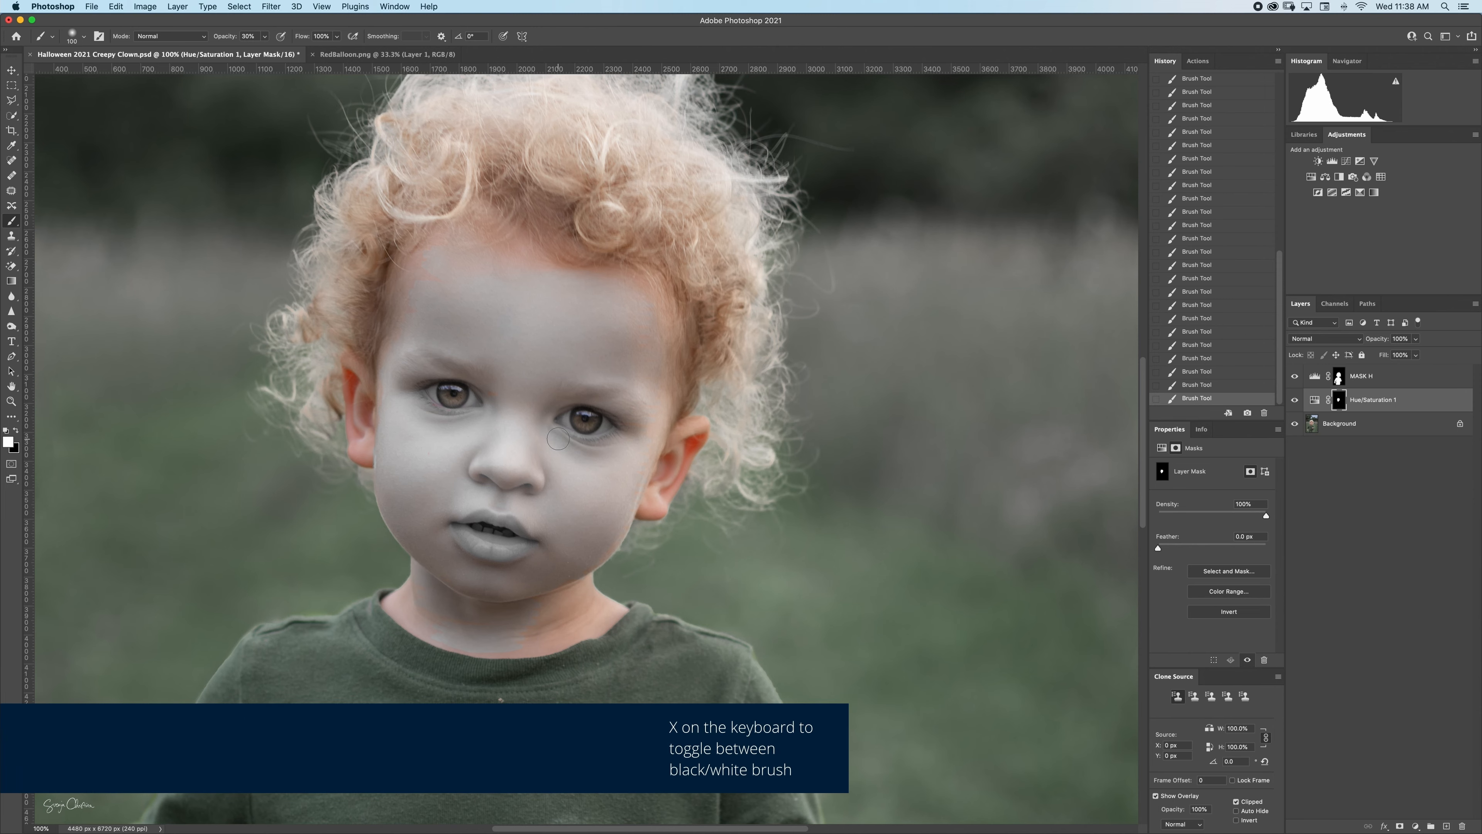
# Restore the original colour around both eyes and on the lips by painting black on the mask with a small brush at 100% opacity.
pyautogui.press('x')
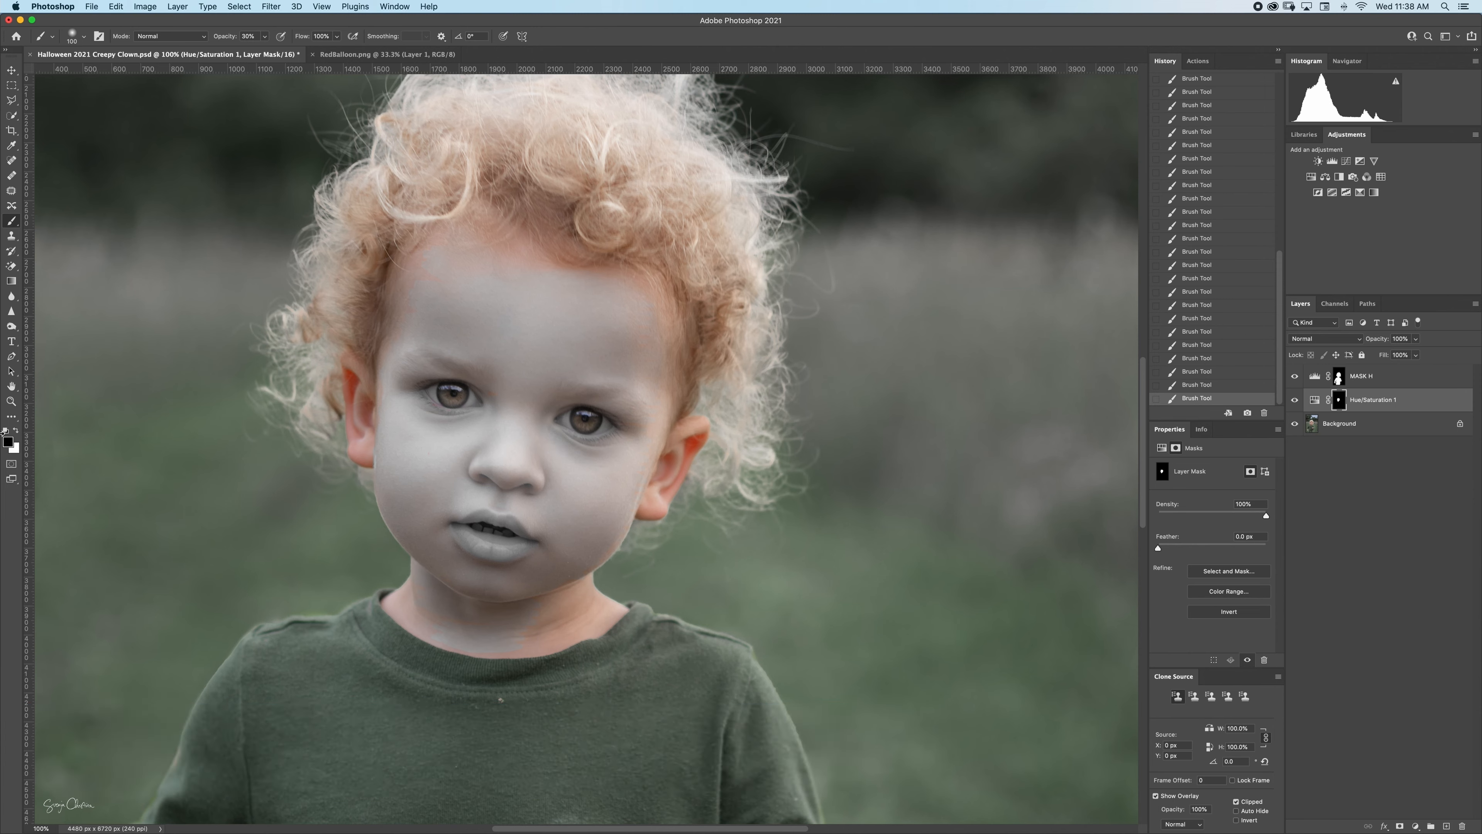
pyautogui.press('0')
pyautogui.press('super+plus')
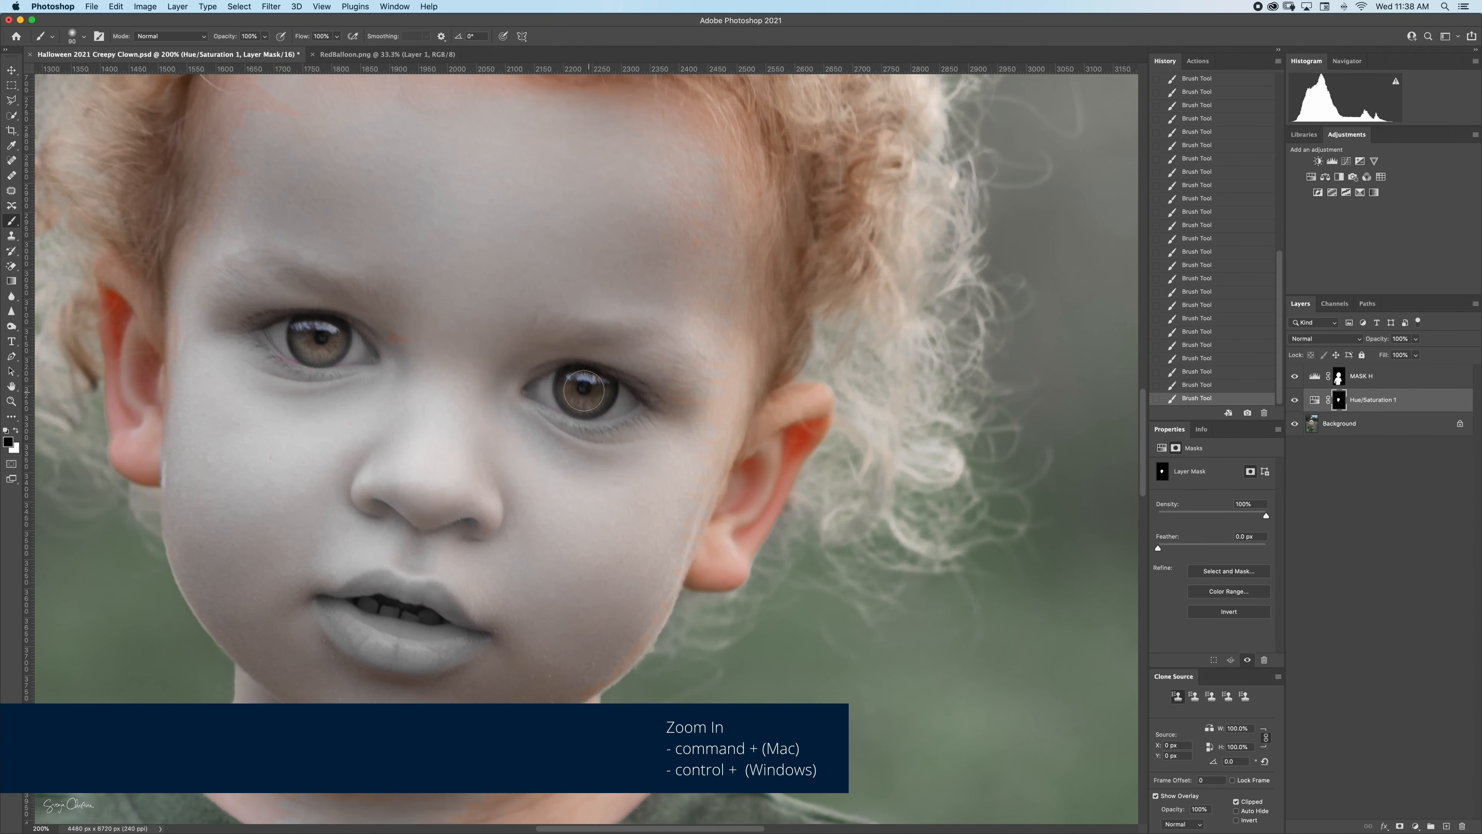
pyautogui.press('[')
pyautogui.press('[')
pyautogui.press('[')
pyautogui.press('[')
pyautogui.press('[')
pyautogui.press('[')
pyautogui.moveTo(640, 404)
pyautogui.mouseDown()
pyautogui.moveTo(566, 372)
pyautogui.moveTo(528, 385)
pyautogui.moveTo(606, 373)
pyautogui.moveTo(648, 400)
pyautogui.moveTo(639, 388)
pyautogui.moveTo(614, 412)
pyautogui.moveTo(632, 407)
pyautogui.moveTo(577, 413)
pyautogui.moveTo(604, 415)
pyautogui.moveTo(524, 392)
pyautogui.moveTo(589, 398)
pyautogui.mouseUp()
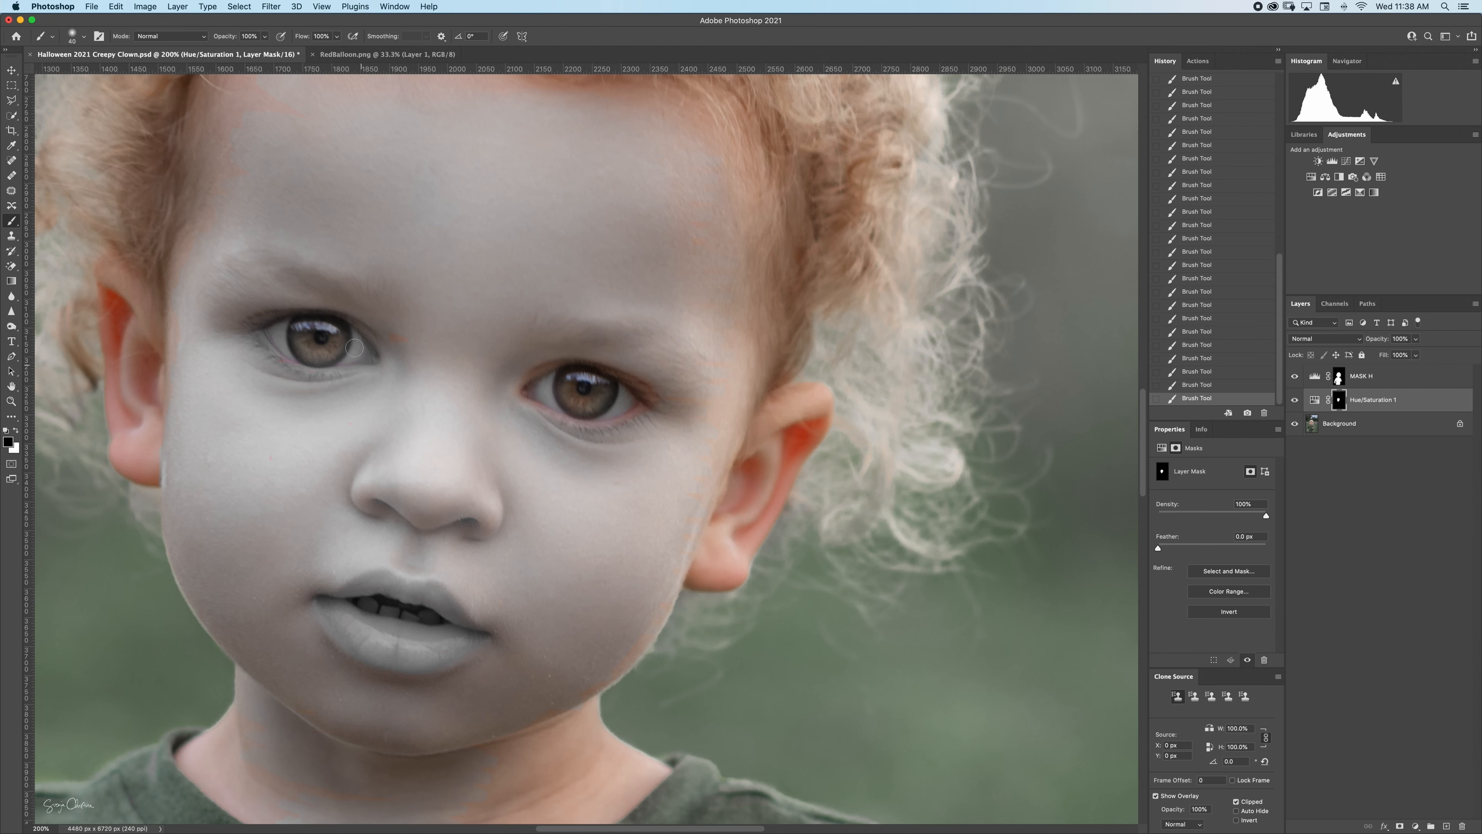
pyautogui.moveTo(368, 360)
pyautogui.mouseDown()
pyautogui.moveTo(335, 320)
pyautogui.moveTo(246, 324)
pyautogui.moveTo(272, 349)
pyautogui.moveTo(365, 353)
pyautogui.moveTo(356, 364)
pyautogui.moveTo(329, 330)
pyautogui.moveTo(278, 331)
pyautogui.moveTo(304, 357)
pyautogui.moveTo(360, 346)
pyautogui.moveTo(270, 335)
pyautogui.mouseUp()
pyautogui.press('x')
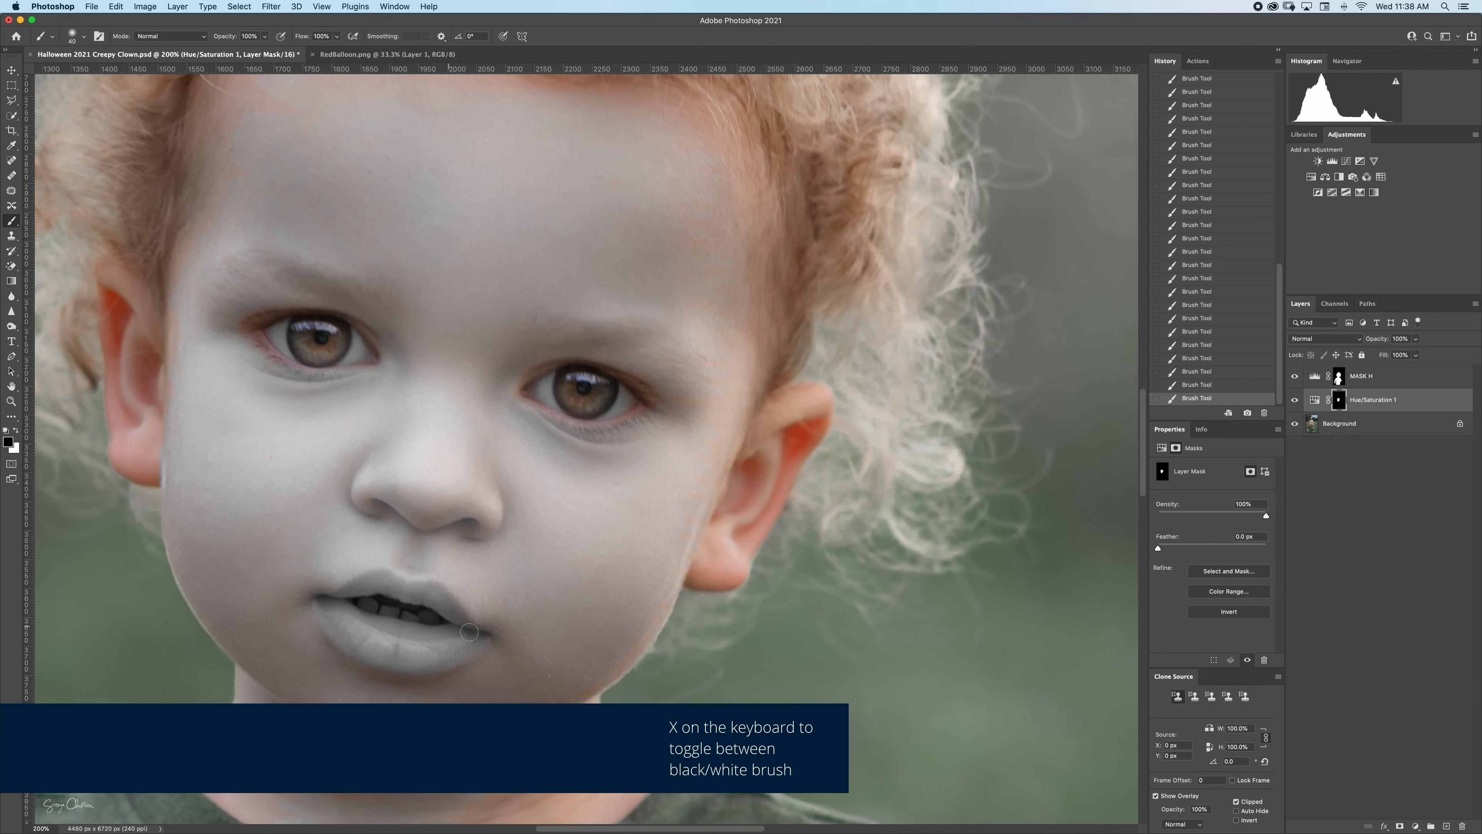
pyautogui.moveTo(456, 628)
pyautogui.mouseDown()
pyautogui.moveTo(431, 590)
pyautogui.moveTo(388, 583)
pyautogui.moveTo(325, 606)
pyautogui.moveTo(361, 648)
pyautogui.moveTo(416, 667)
pyautogui.moveTo(460, 636)
pyautogui.moveTo(370, 635)
pyautogui.moveTo(377, 600)
pyautogui.moveTo(440, 633)
pyautogui.moveTo(405, 603)
pyautogui.moveTo(345, 608)
pyautogui.mouseUp()
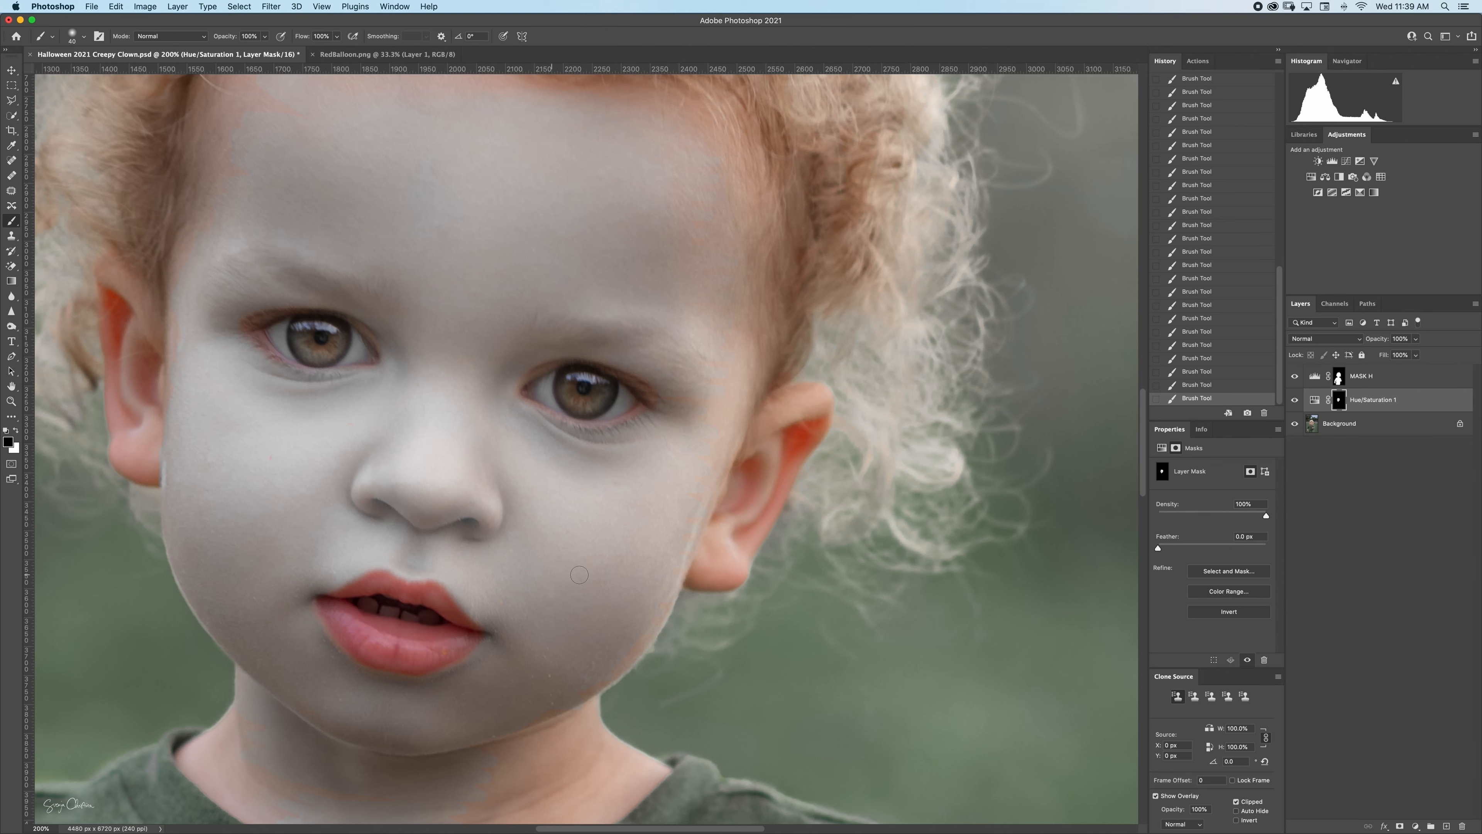
# Rename the Hue/Saturation layer as "H/S R>D,L".
pyautogui.click(1357, 397)
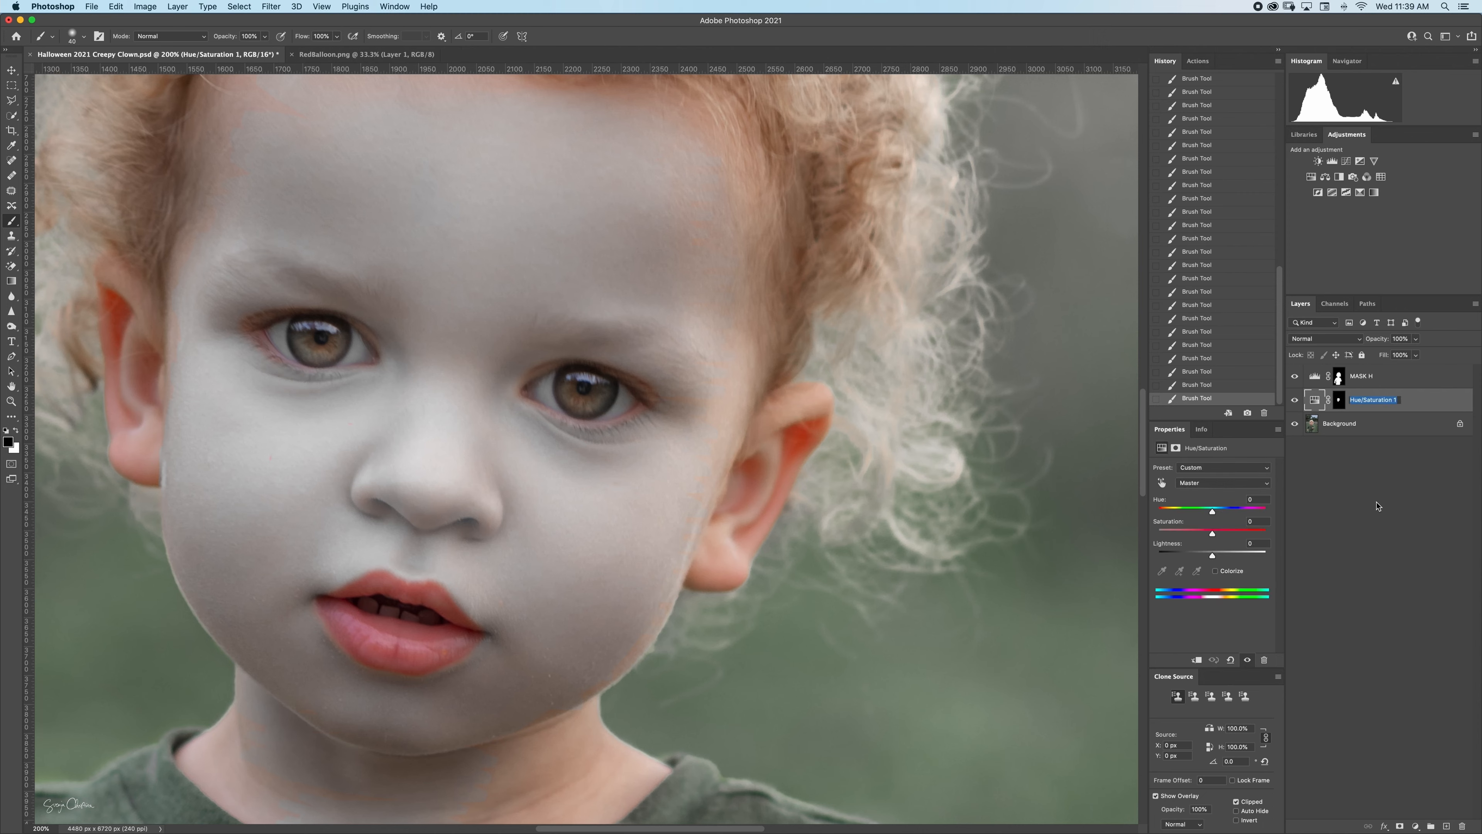
pyautogui.write('H')
pyautogui.write('/S R>D,L')
pyautogui.press('Return')
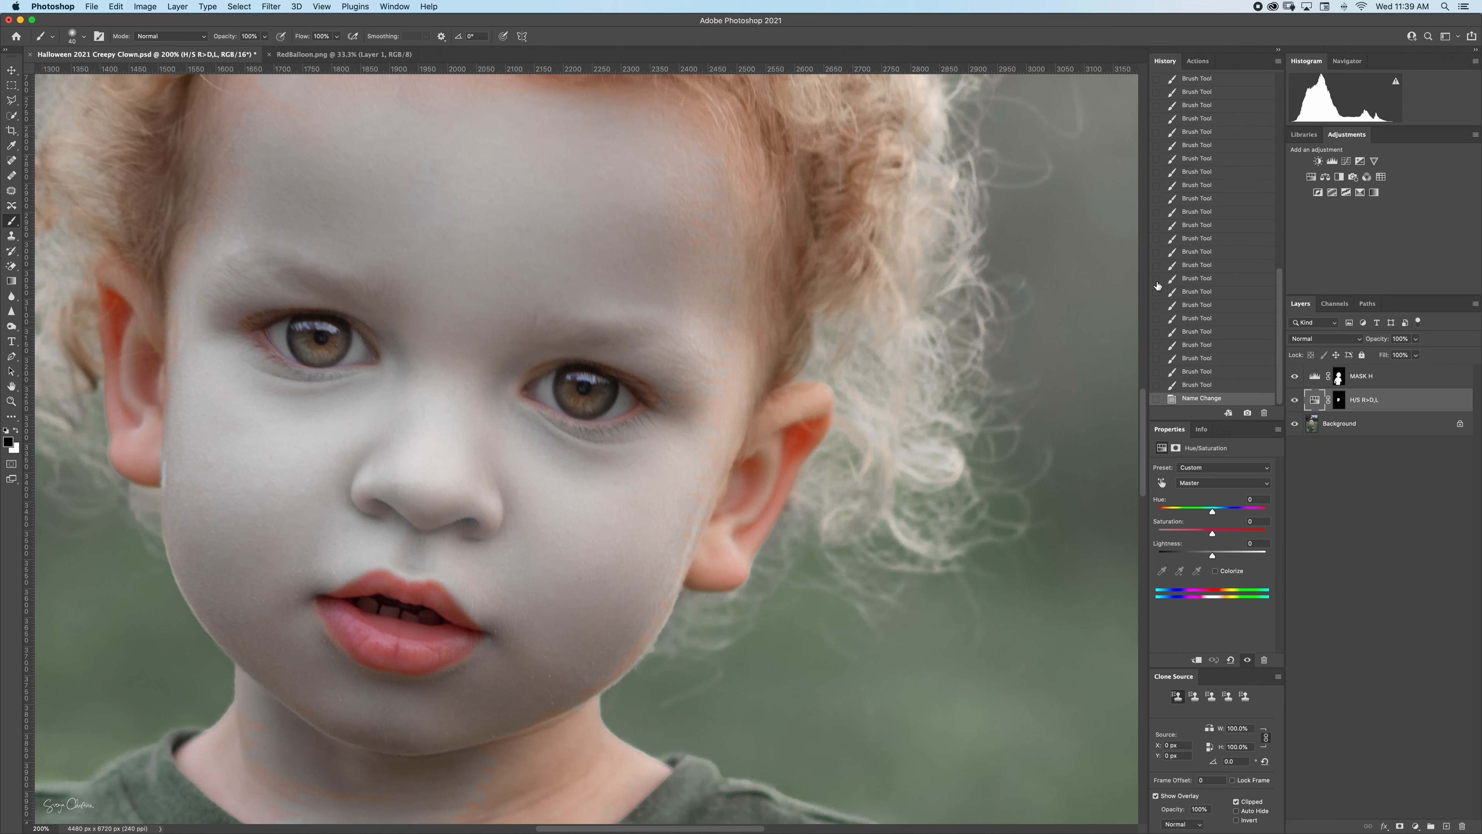
# Add a Curves adjustment that raises the forehead tone to an output of 188, invert its mask to black, and activate the Brush tool.
pyautogui.click(1347, 160)
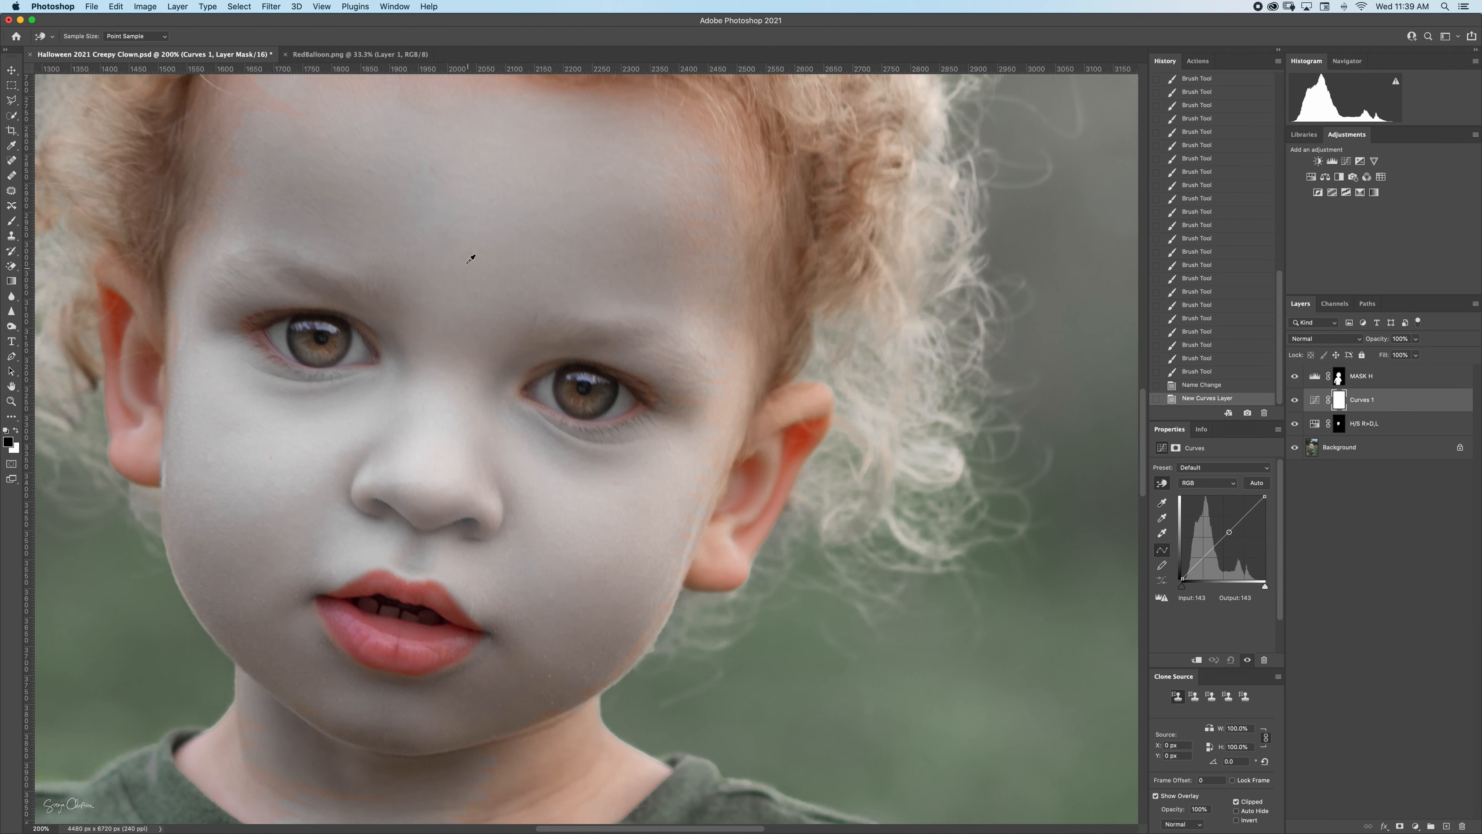
pyautogui.click(491, 228)
pyautogui.moveTo(491, 228); pyautogui.dragTo(494, 210)
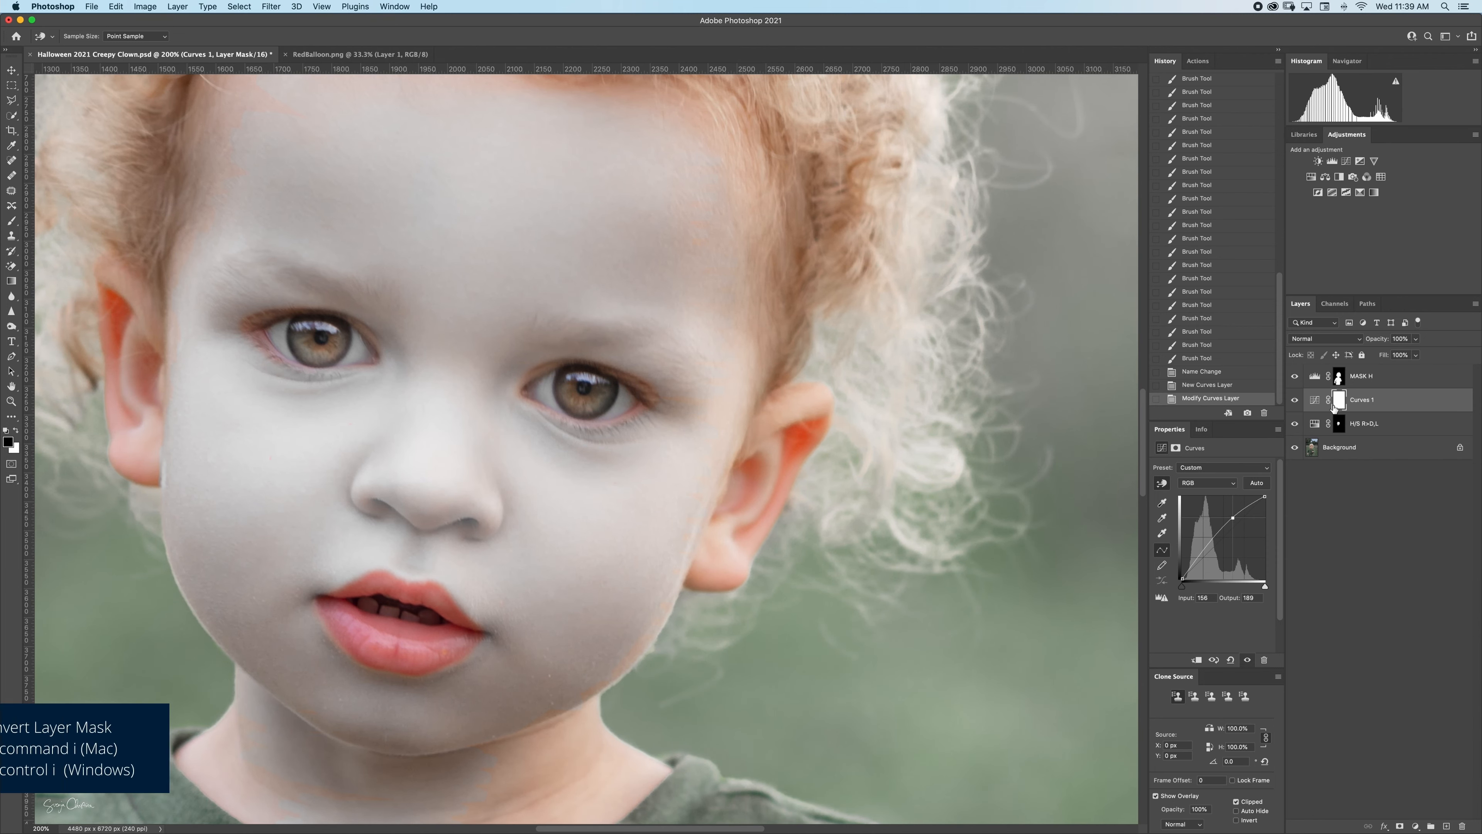
pyautogui.press('super+i')
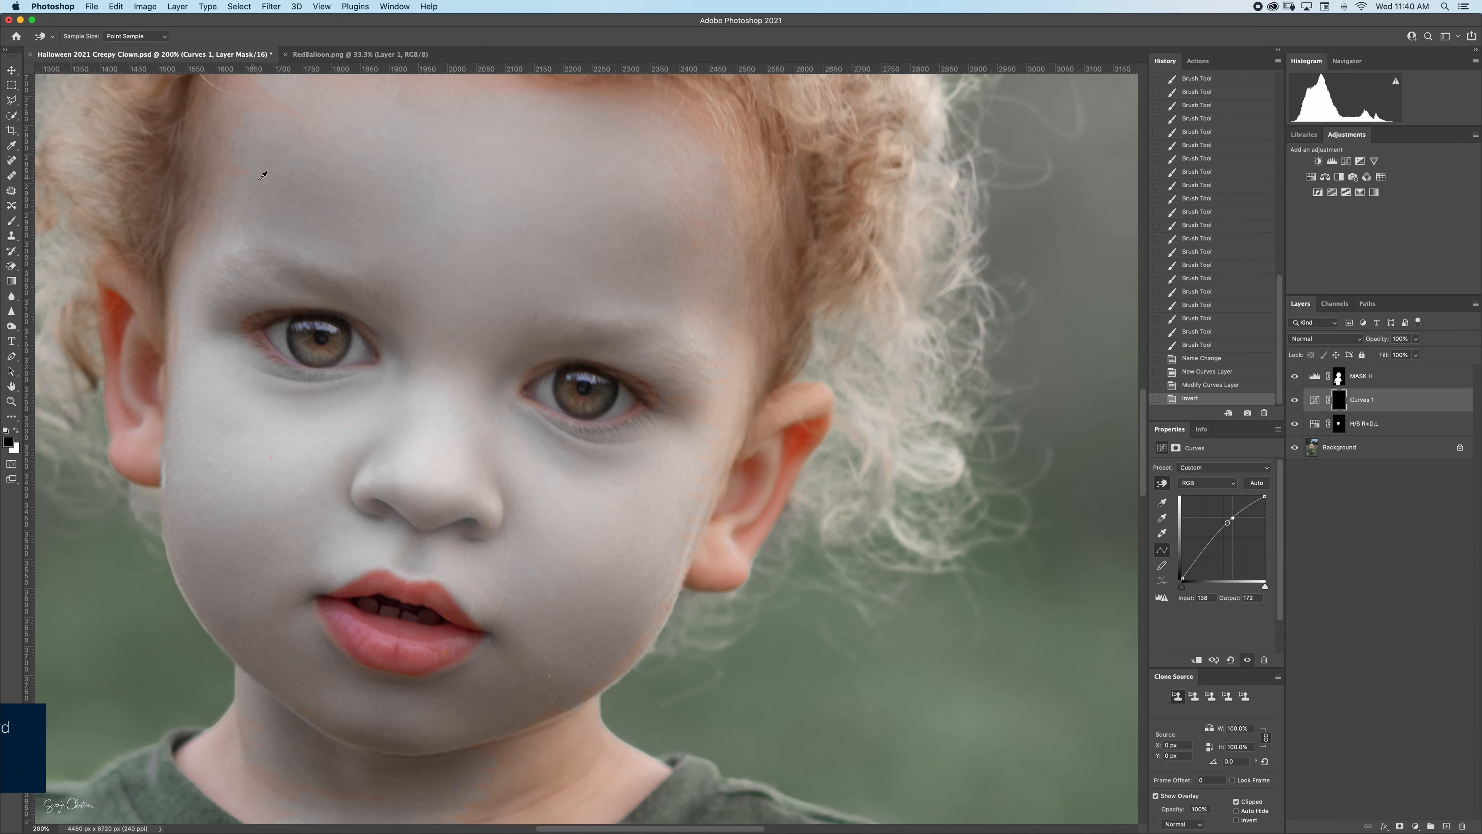
pyautogui.press('b')
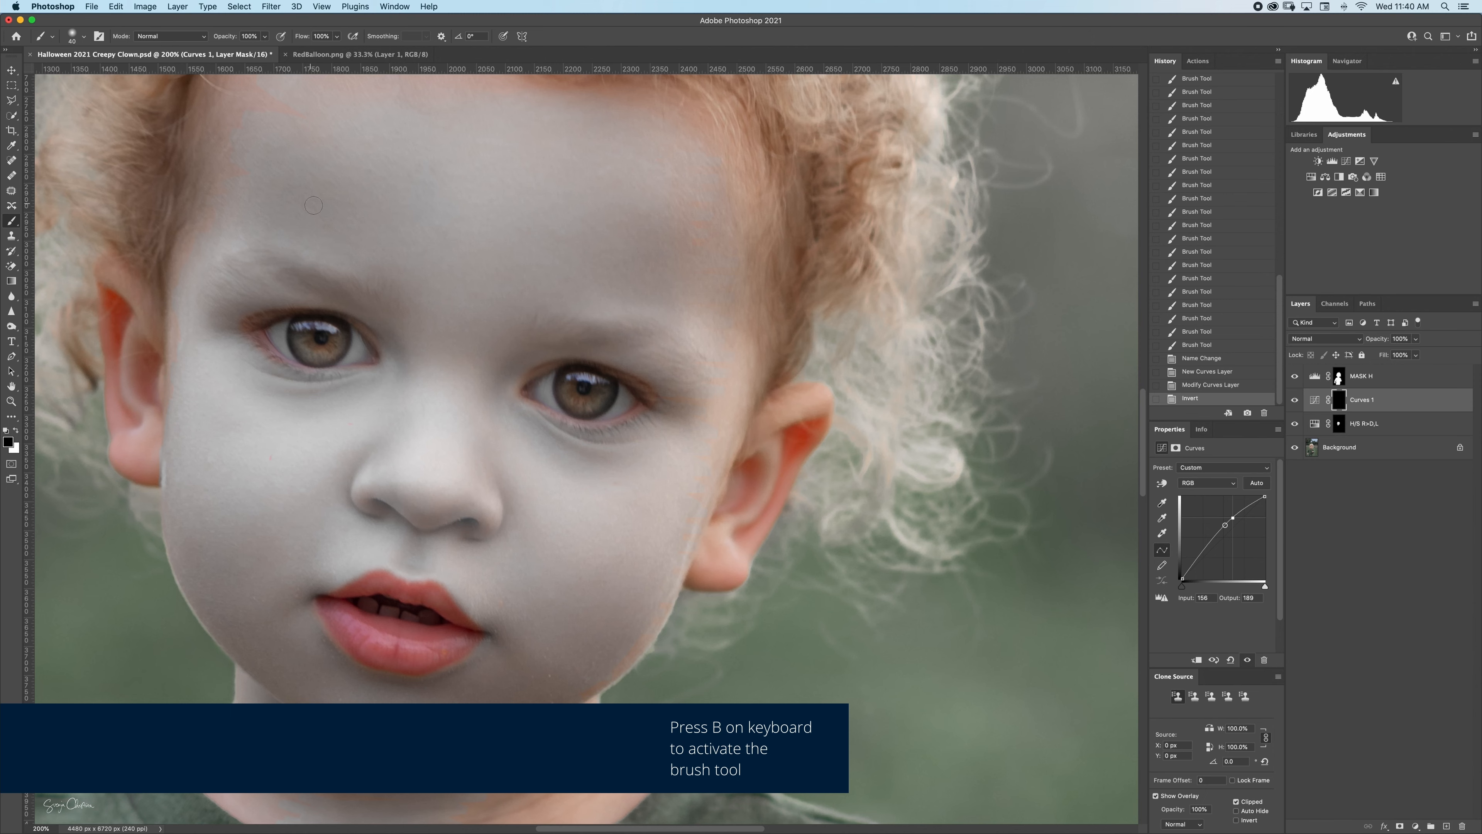
# Brighten the shadowed forehead above the eyes by painting white on the Curves mask with a large brush at 30% opacity.
pyautogui.press('5')
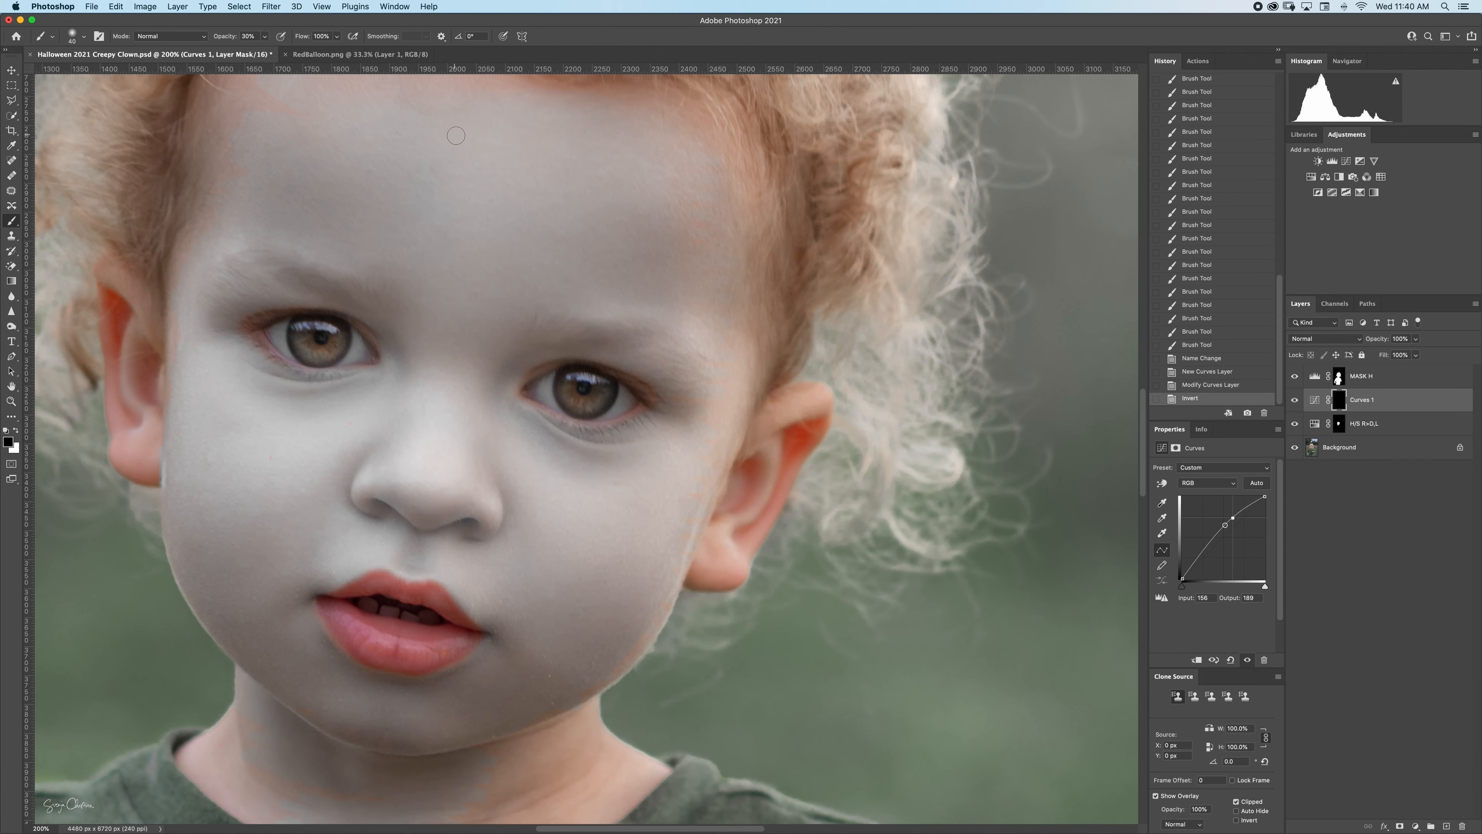
pyautogui.press('x')
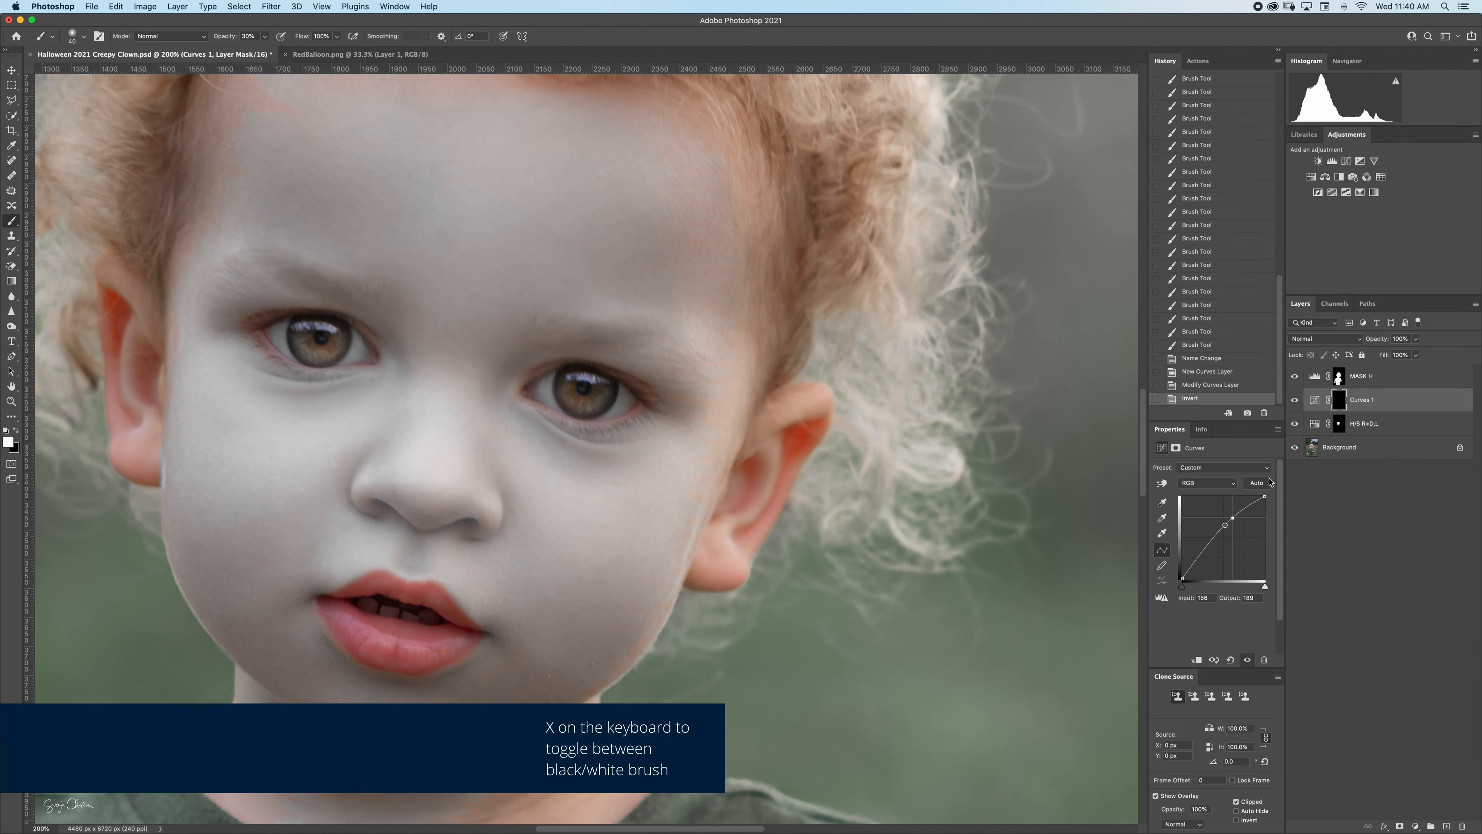
pyautogui.scroll(-3, 629, 248)
pyautogui.scroll(-1, 604, 261)
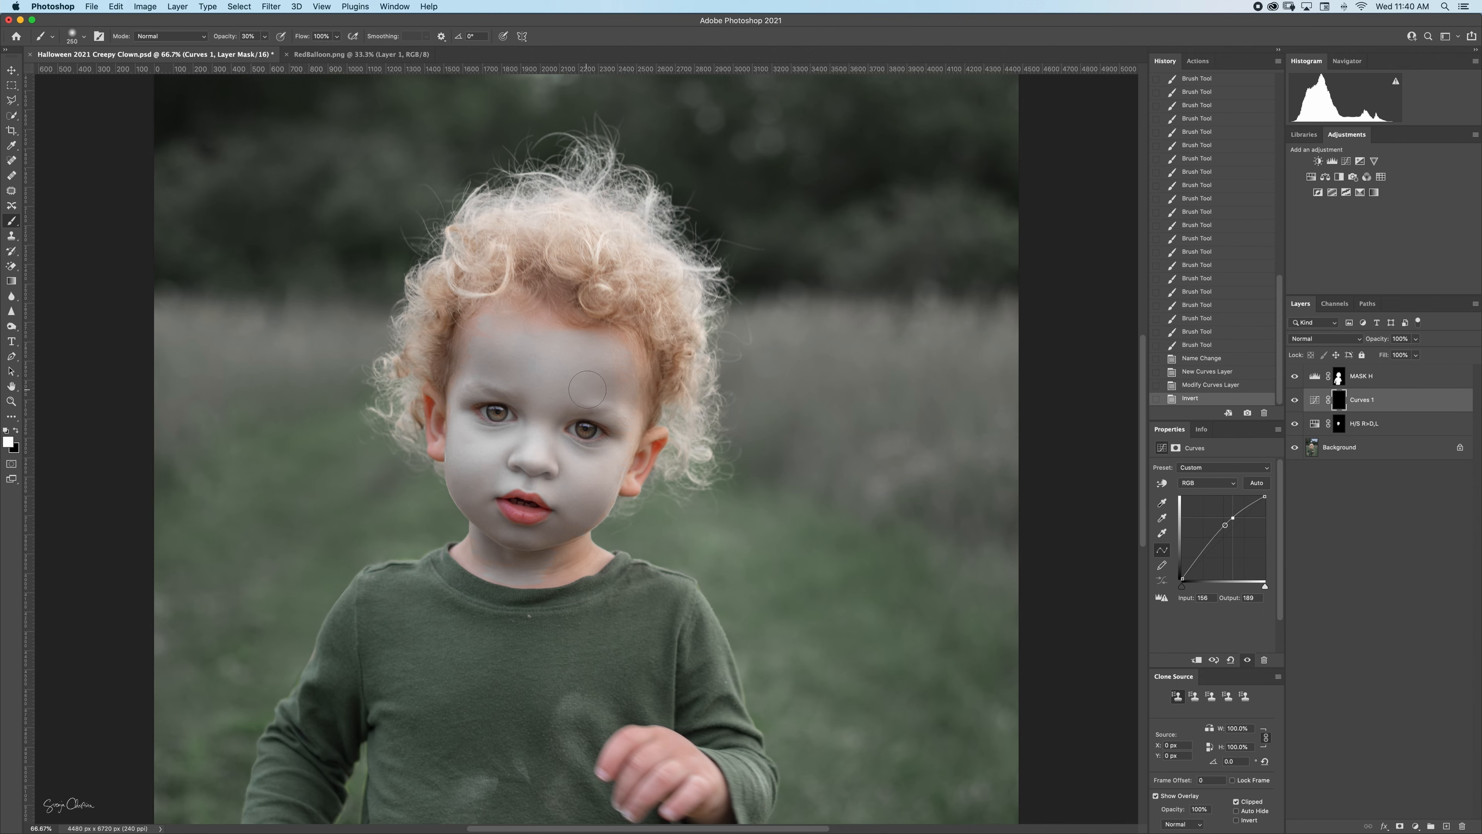
pyautogui.press(']')
pyautogui.press(']')
pyautogui.press(']')
pyautogui.moveTo(586, 363)
pyautogui.mouseDown()
pyautogui.moveTo(492, 357)
pyautogui.moveTo(606, 374)
pyautogui.moveTo(494, 359)
pyautogui.mouseUp()
pyautogui.moveTo(498, 363); pyautogui.dragTo(601, 379)
# Lighten the bridge and tip of the nose by painting white on the Curves mask with a much smaller brush.
pyautogui.press('[')
pyautogui.press('[')
pyautogui.press('[')
pyautogui.press('[')
pyautogui.press('[')
pyautogui.press('[')
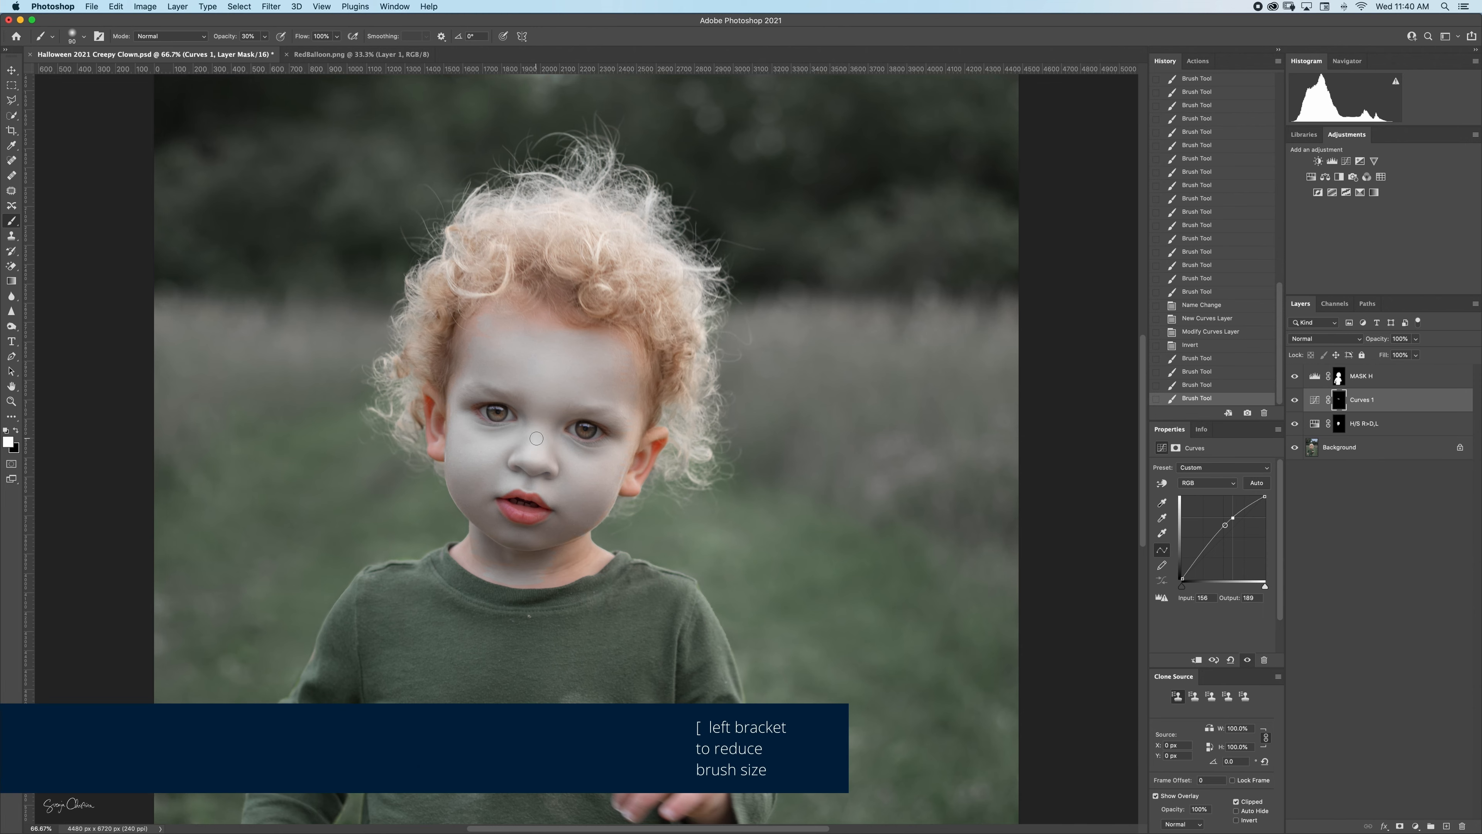
pyautogui.press('[')
pyautogui.press('[')
pyautogui.press('[')
pyautogui.moveTo(537, 436); pyautogui.dragTo(534, 458)
pyautogui.moveTo(534, 459); pyautogui.dragTo(541, 431)
# Brighten both cheeks by painting white on the Curves mask with an enlarged brush.
pyautogui.press(']')
pyautogui.press(']')
pyautogui.press(']')
pyautogui.press(']')
pyautogui.press(']')
pyautogui.press(']')
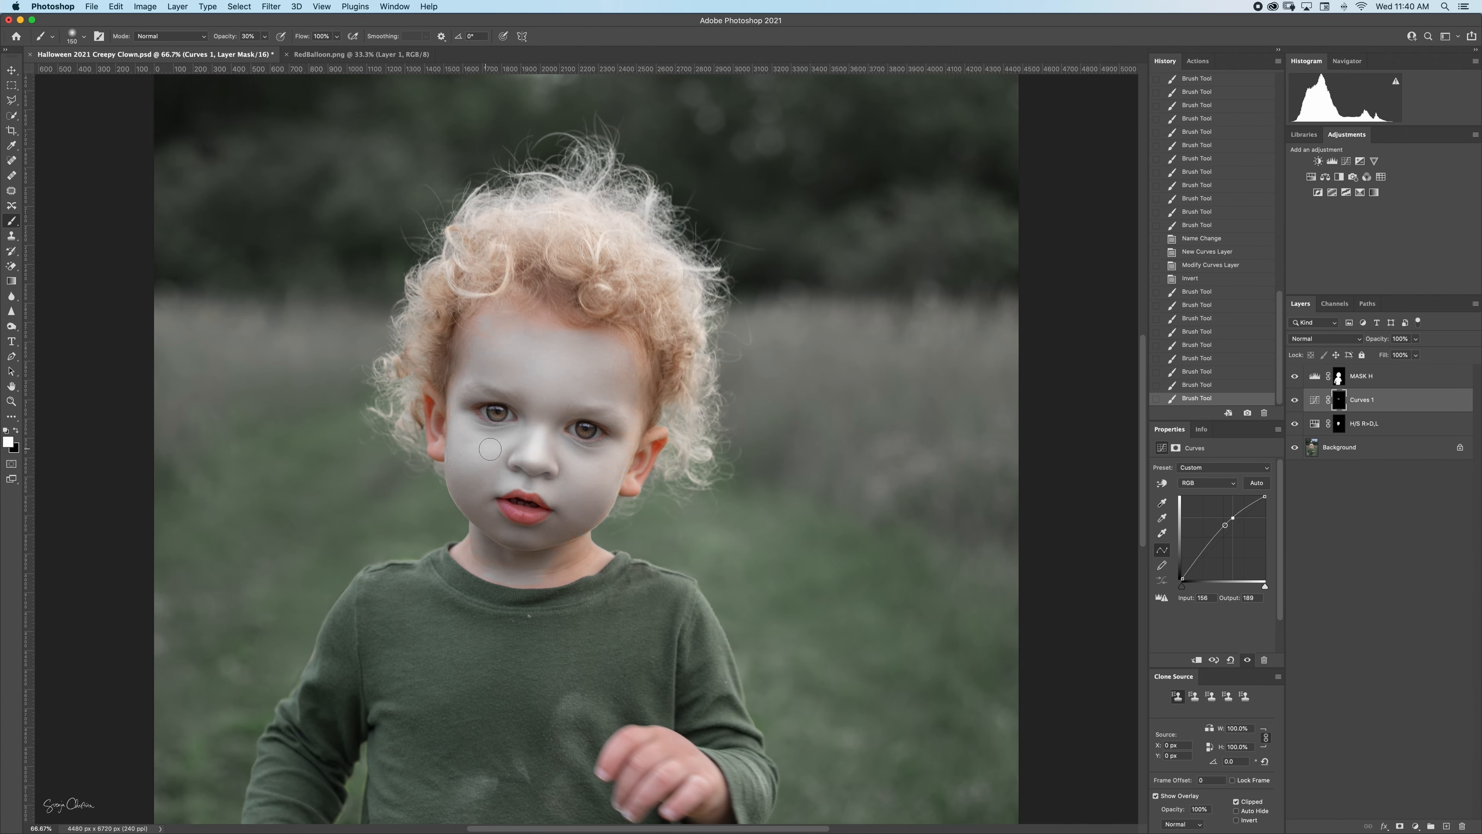
pyautogui.moveTo(483, 449); pyautogui.dragTo(473, 459)
pyautogui.moveTo(473, 459)
pyautogui.mouseDown()
pyautogui.moveTo(468, 446)
pyautogui.moveTo(477, 462)
pyautogui.mouseUp()
pyautogui.moveTo(477, 462); pyautogui.dragTo(470, 450)
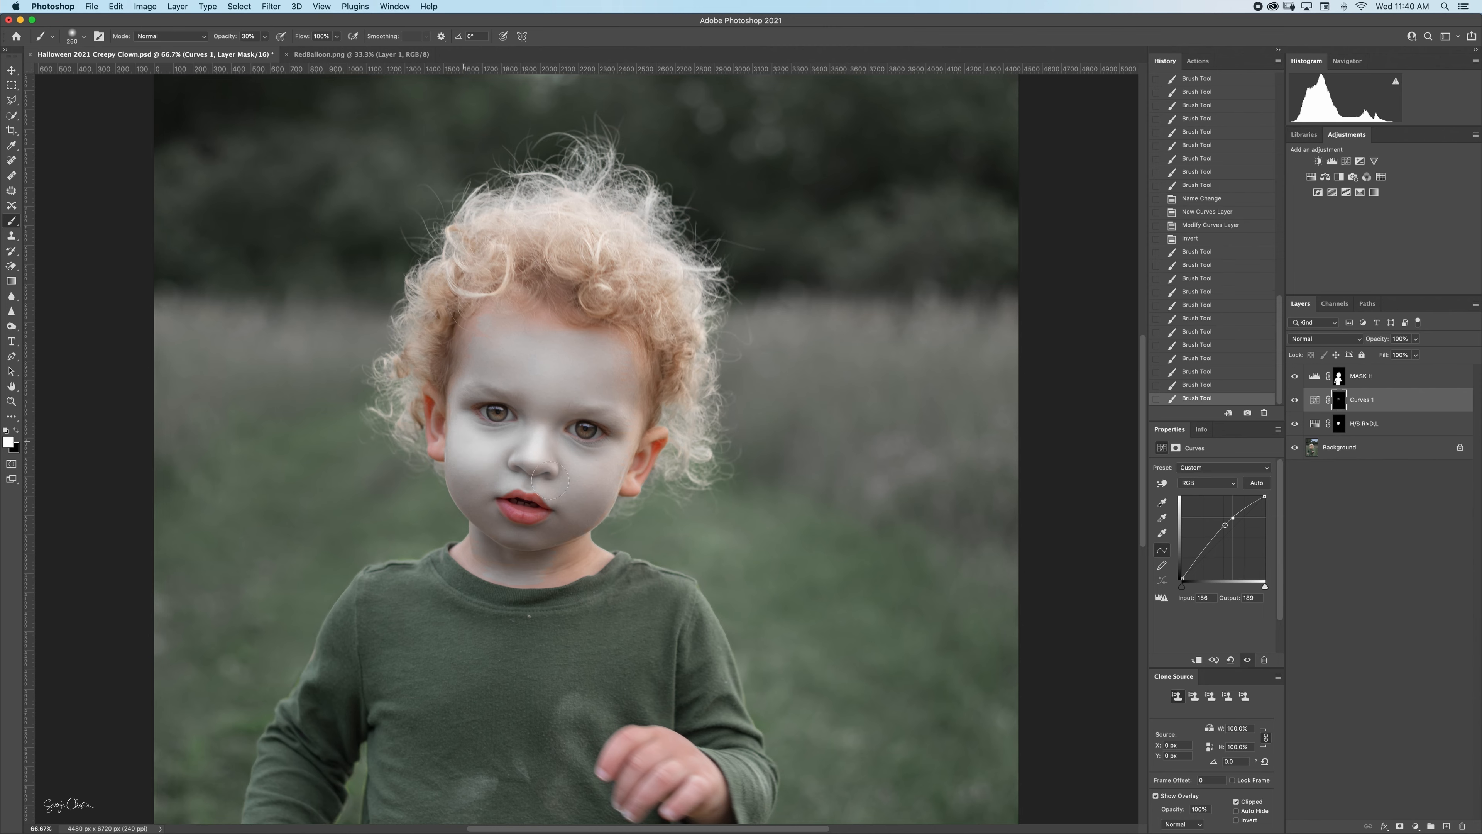
pyautogui.moveTo(586, 469); pyautogui.dragTo(577, 467)
pyautogui.moveTo(578, 467); pyautogui.dragTo(578, 468)
pyautogui.moveTo(578, 468); pyautogui.dragTo(588, 471)
# Lighten the chin below the lips by painting white on the Curves mask with a reduced brush.
pyautogui.press('[')
pyautogui.press('[')
pyautogui.press('[')
pyautogui.press('[')
pyautogui.press('[')
pyautogui.press('[')
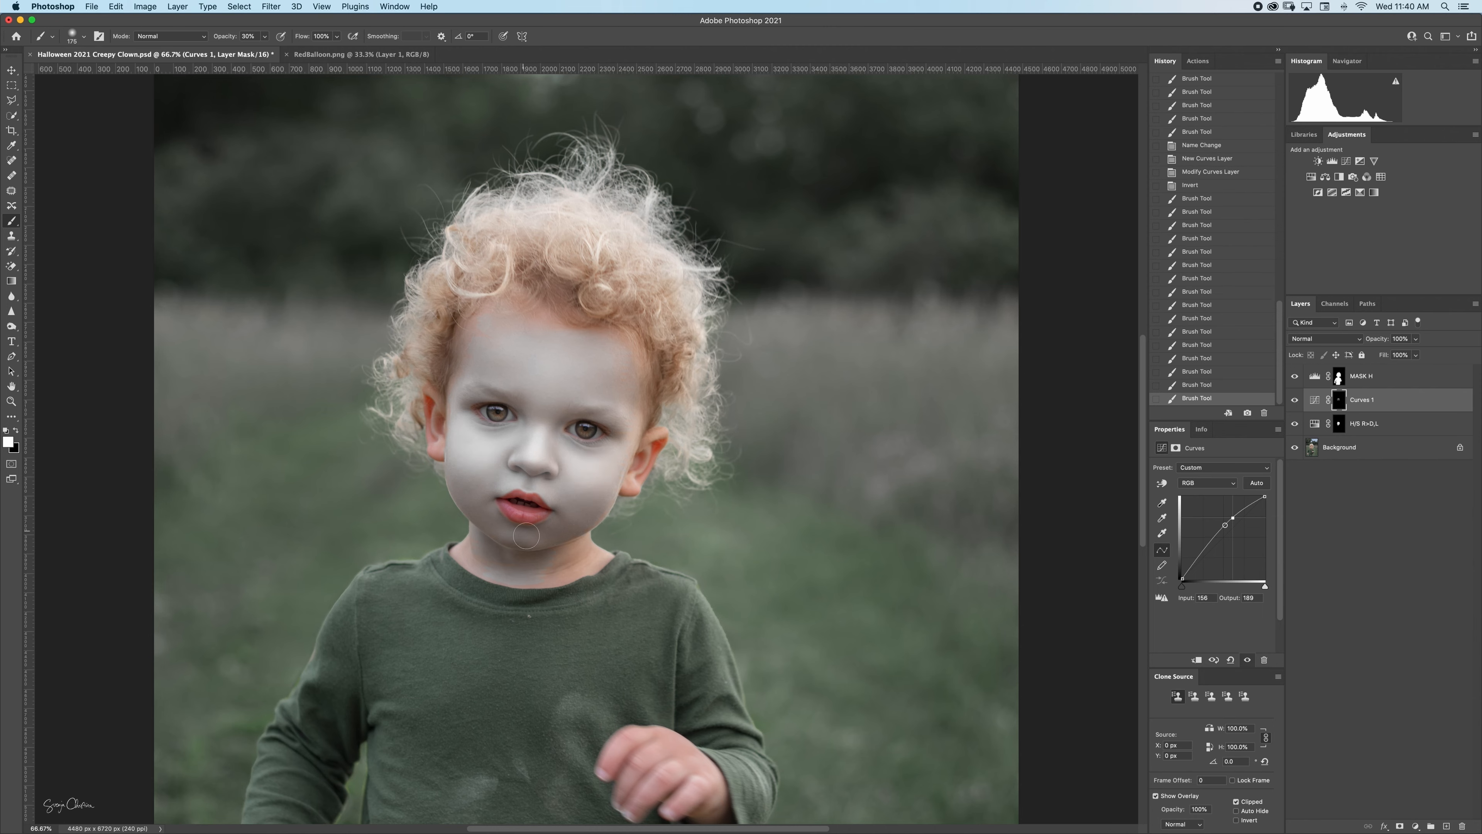
pyautogui.moveTo(526, 532); pyautogui.dragTo(522, 543)
pyautogui.press(']')
pyautogui.press(']')
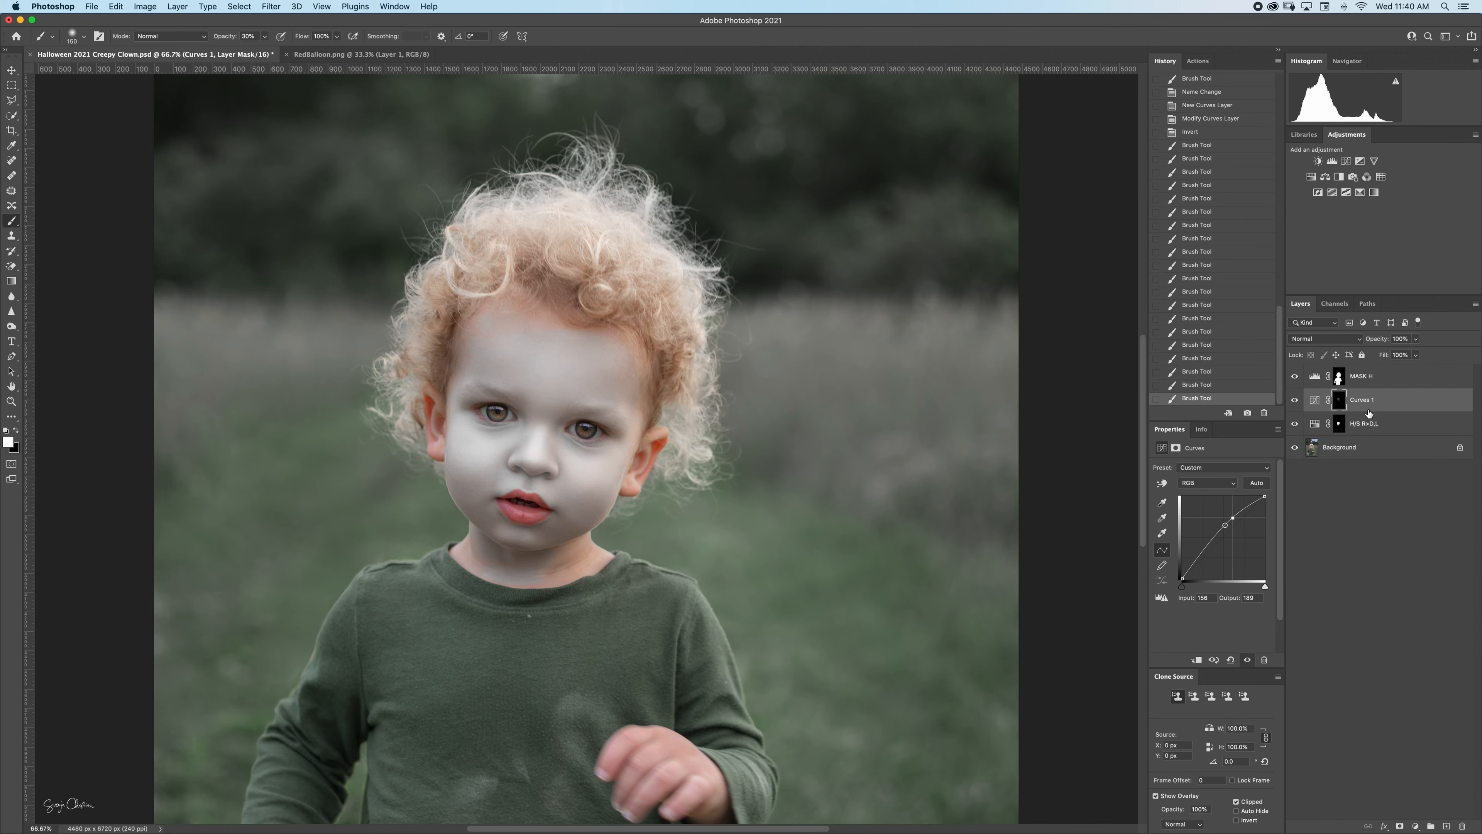
# Rename the Curves layer as "C lift shadows".
pyautogui.doubleClick(1362, 399)
pyautogui.write('C lift s')
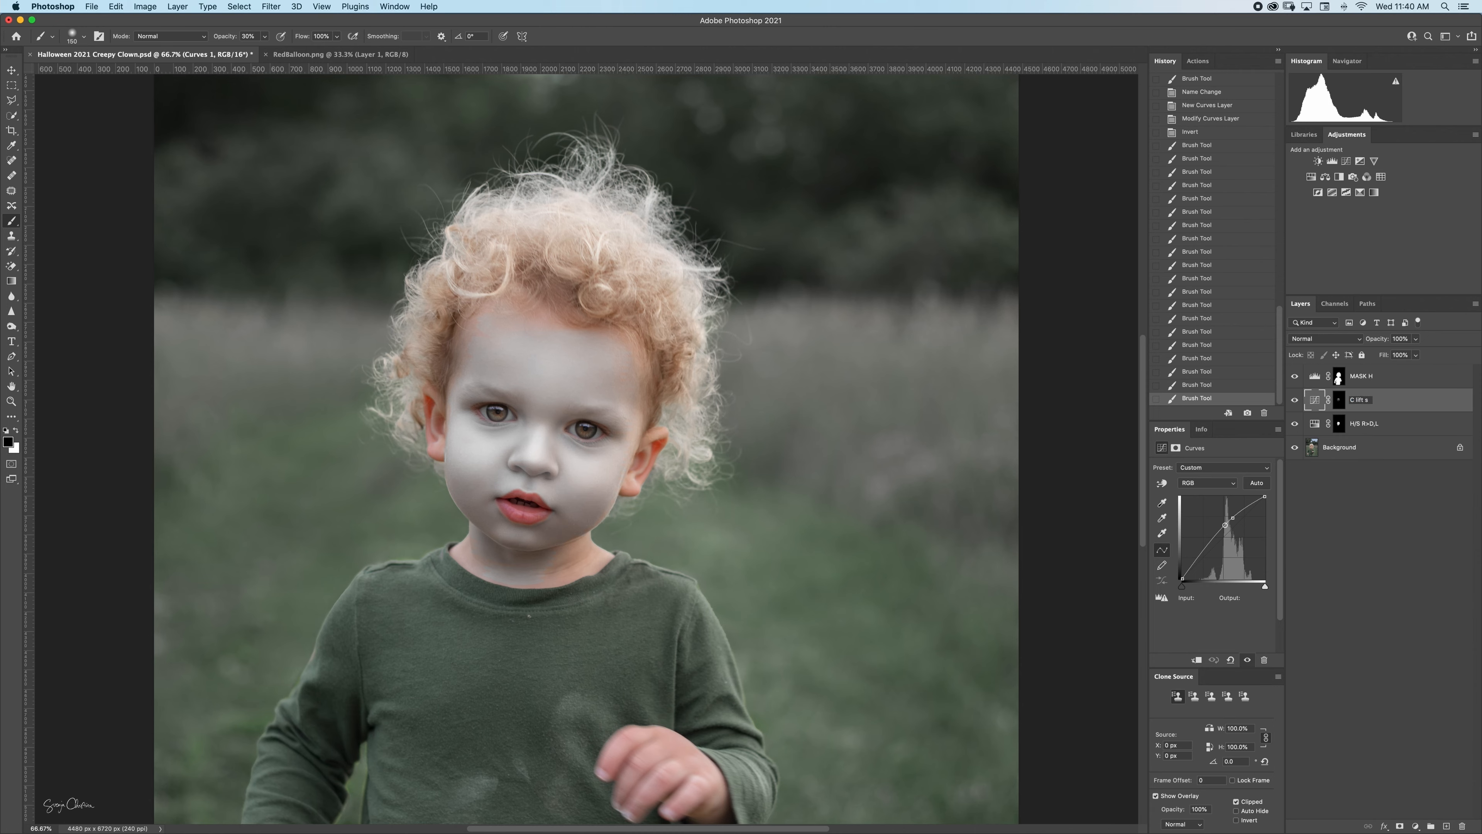
pyautogui.write('hadows')
pyautogui.press('Return')
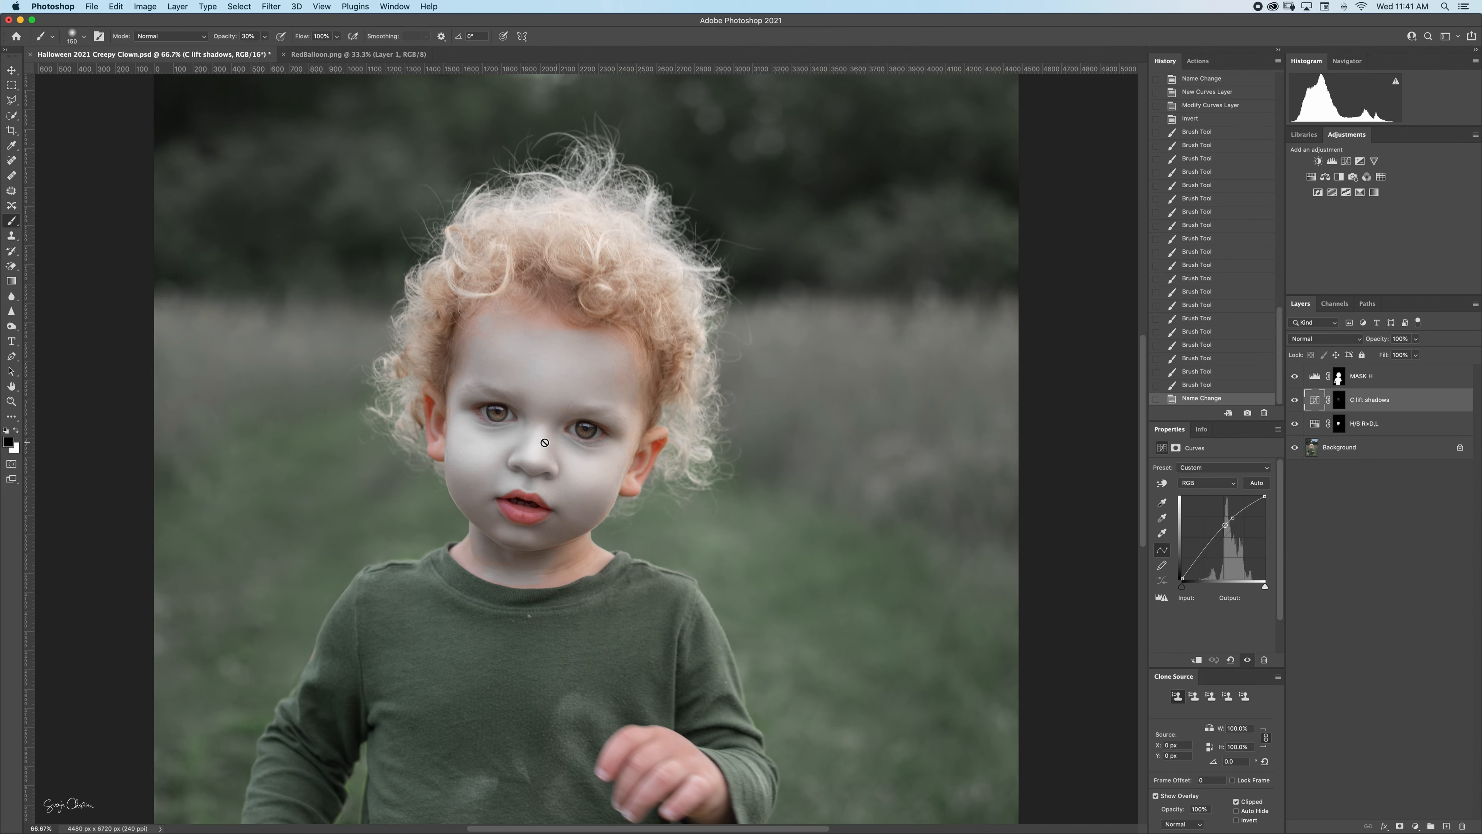
# Add a Brightness/Contrast adjustment with contrast set to 55 and invert its mask to black.
pyautogui.press('super+plus')
pyautogui.press('super+plus')
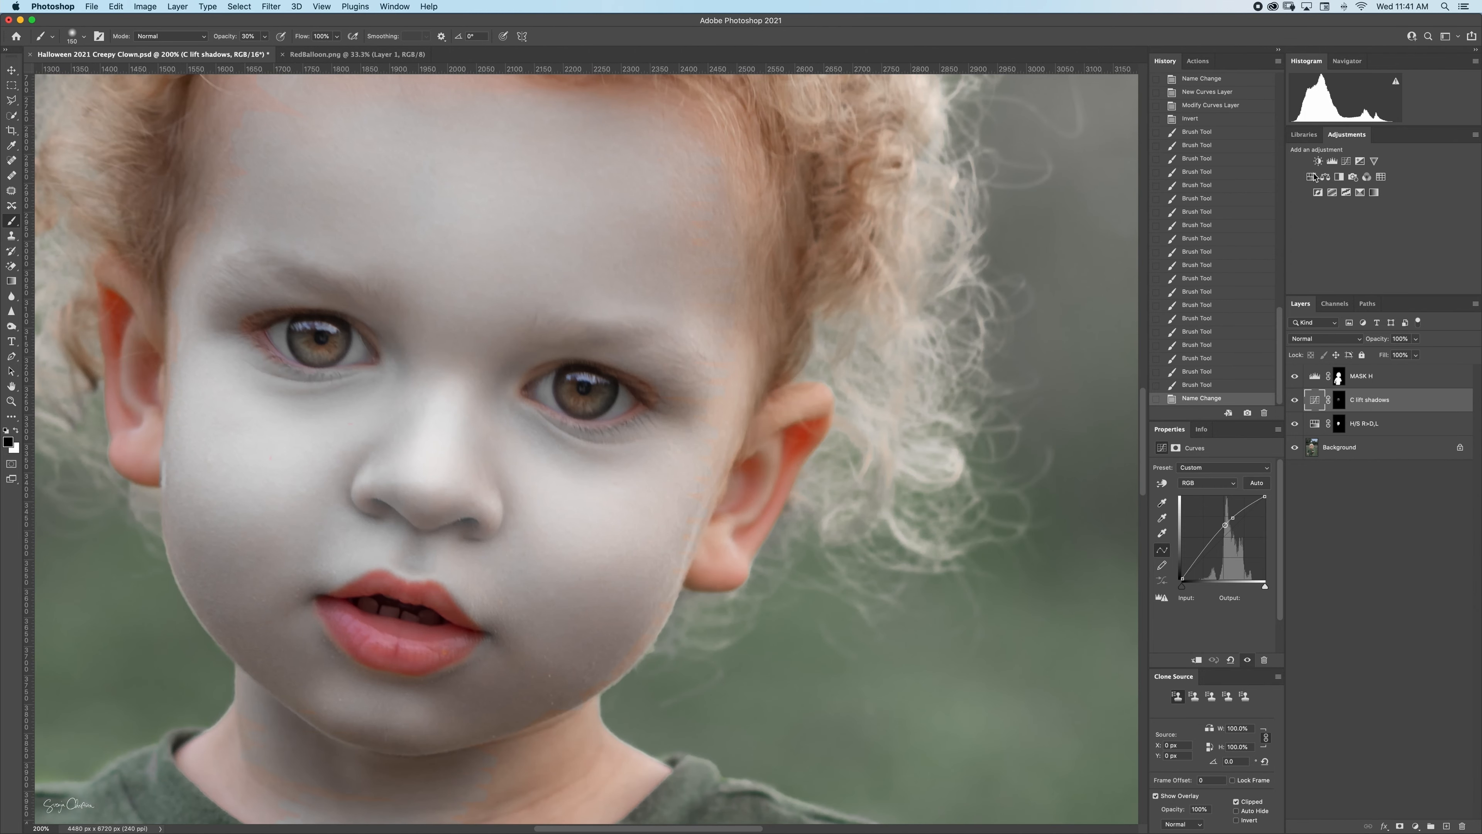
pyautogui.click(1318, 161)
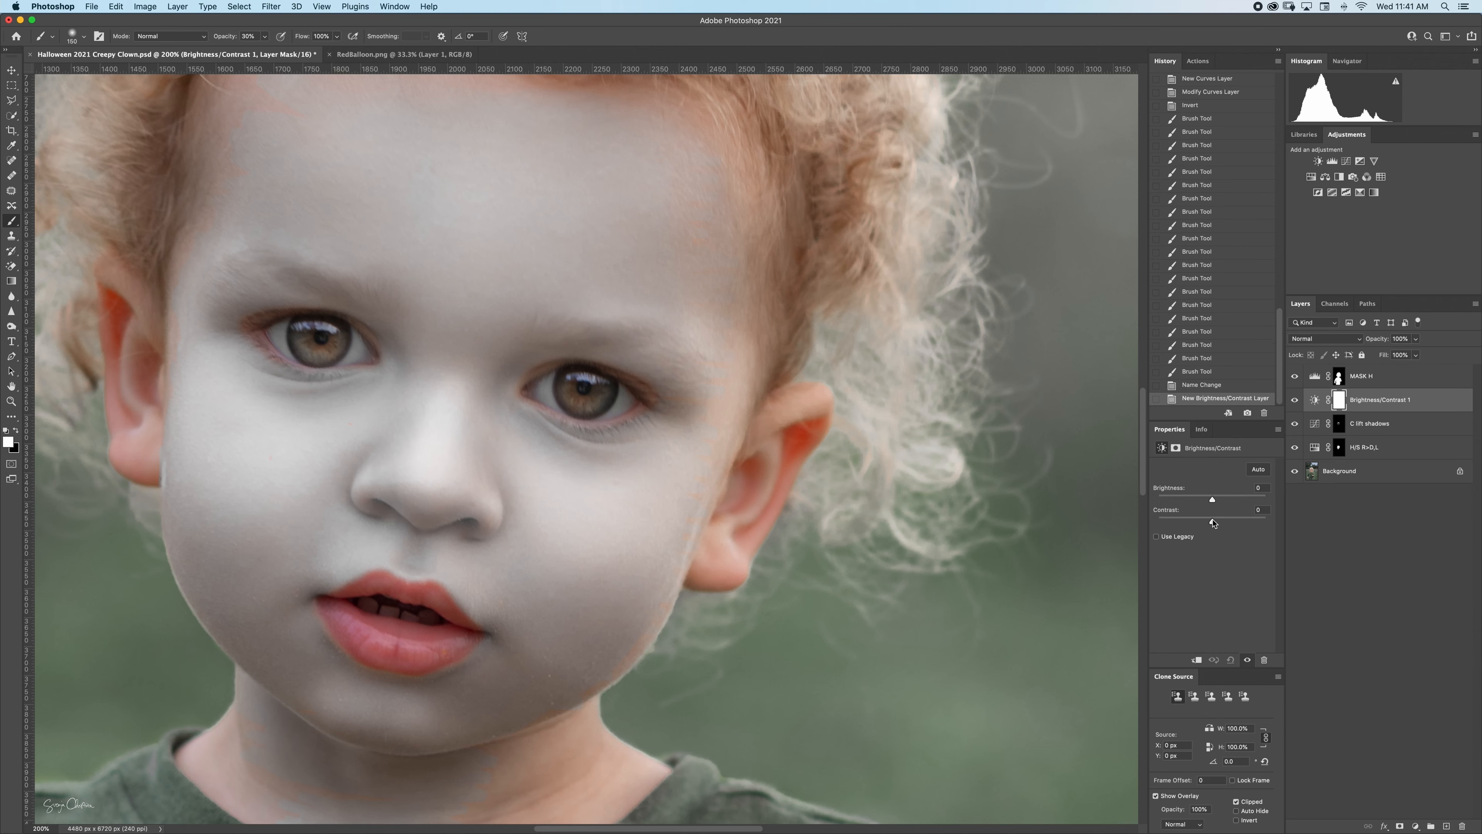
pyautogui.moveTo(1213, 520); pyautogui.dragTo(1240, 521)
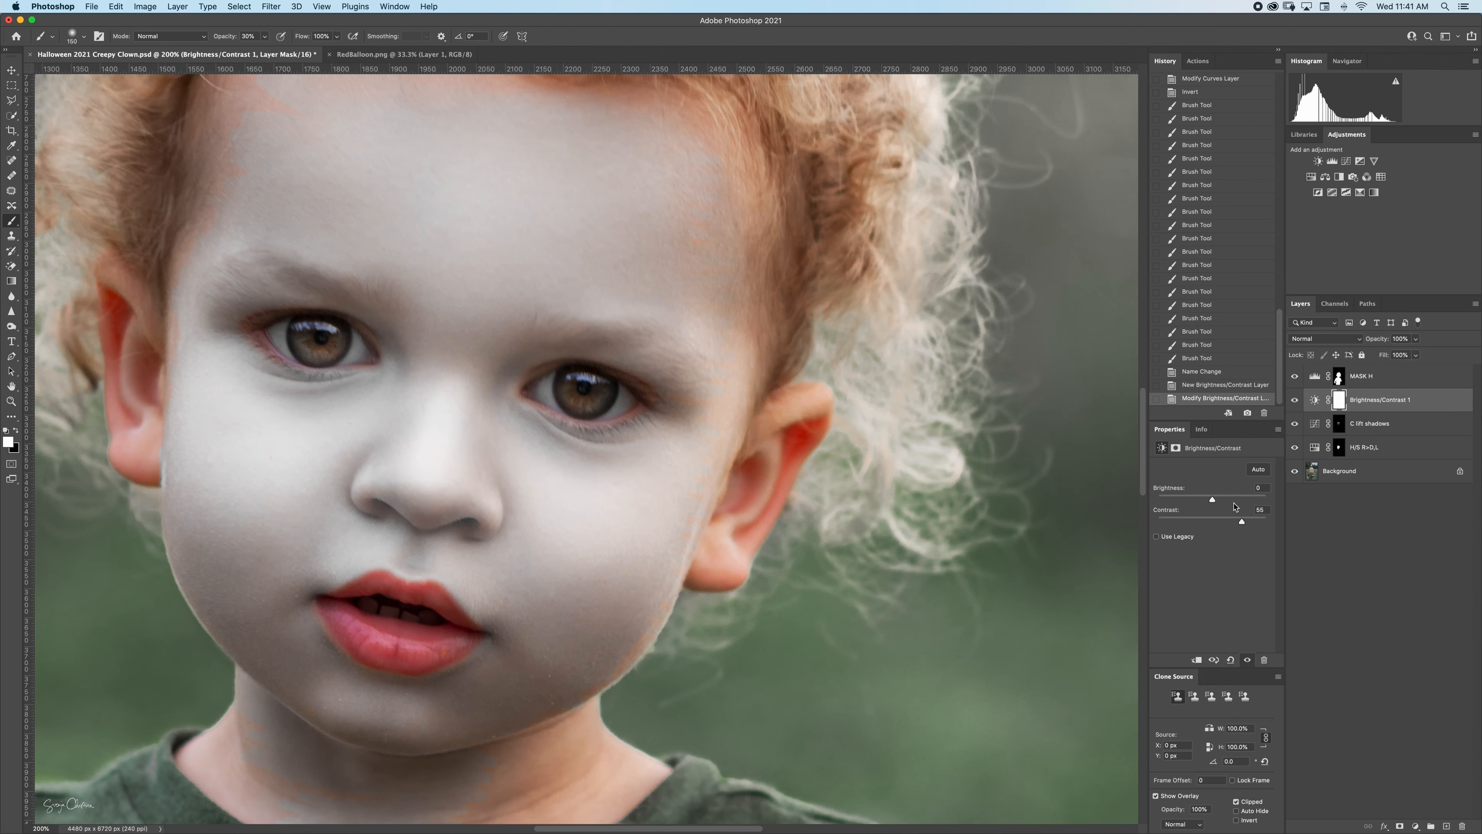
pyautogui.click(1341, 402)
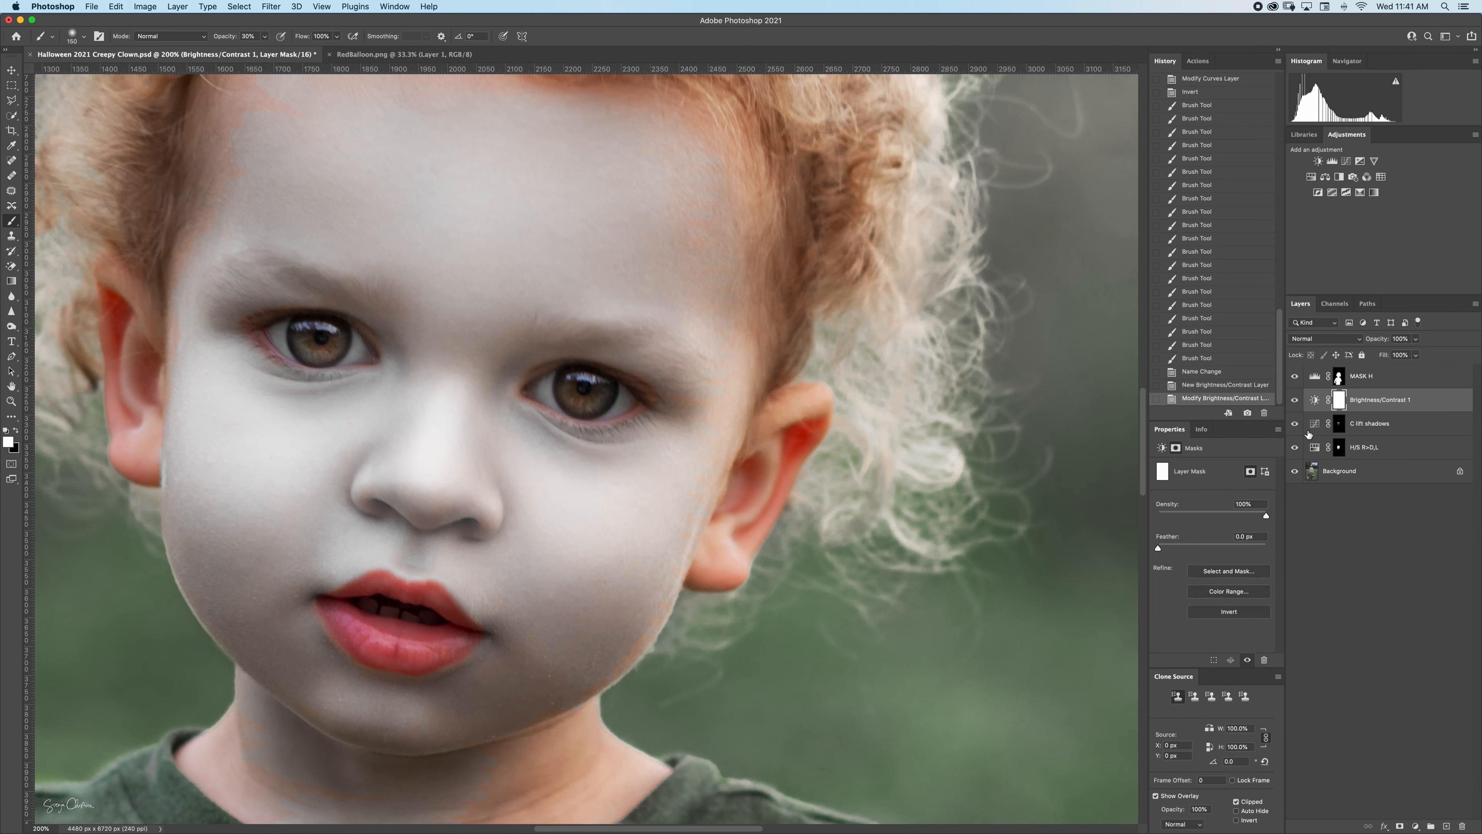
pyautogui.press('super+i')
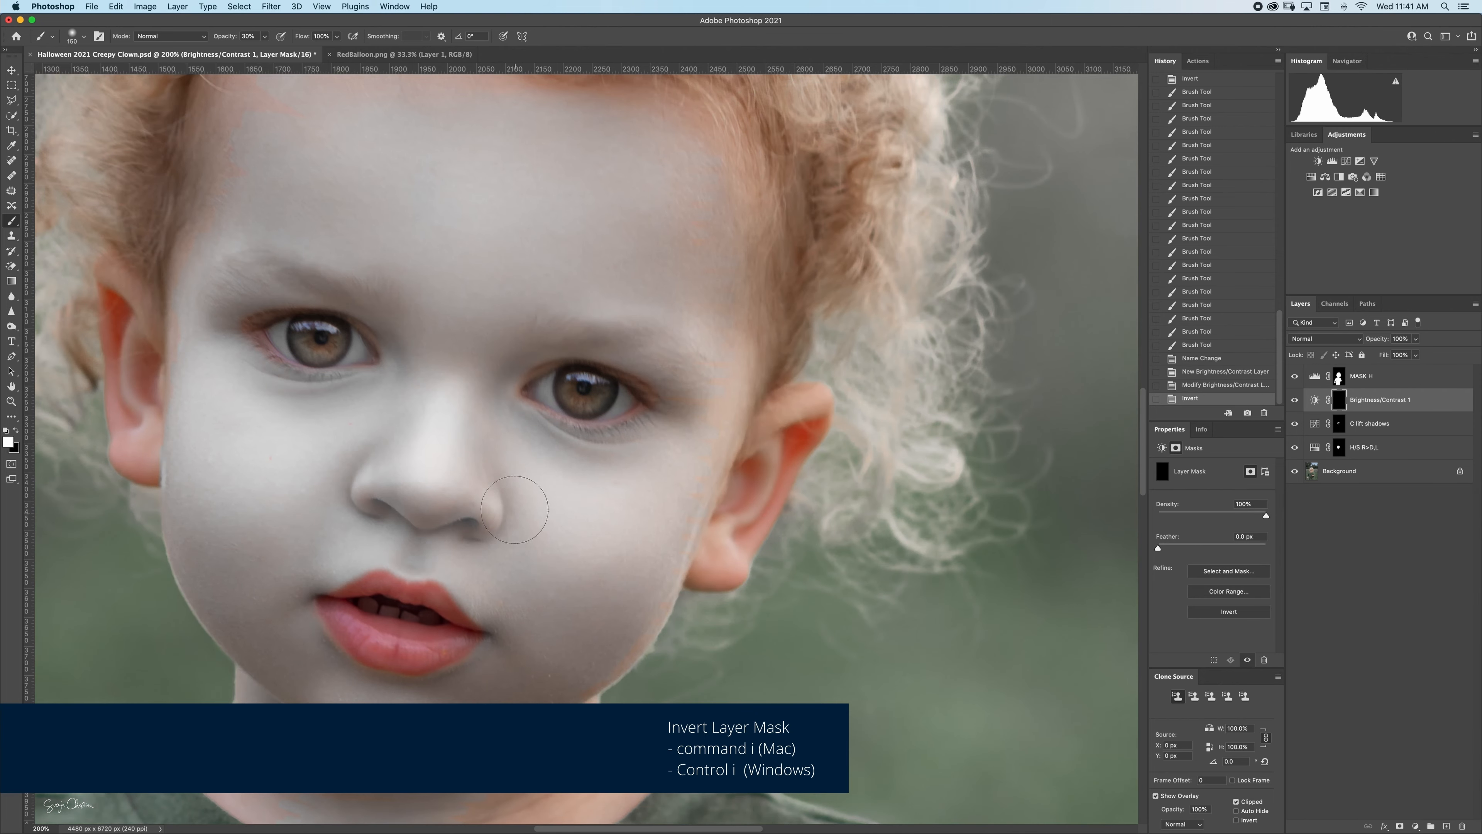
# Paint the added contrast in around the nostrils and lower nose at 100% opacity, and compare with the layer hidden and shown.
pyautogui.press('0')
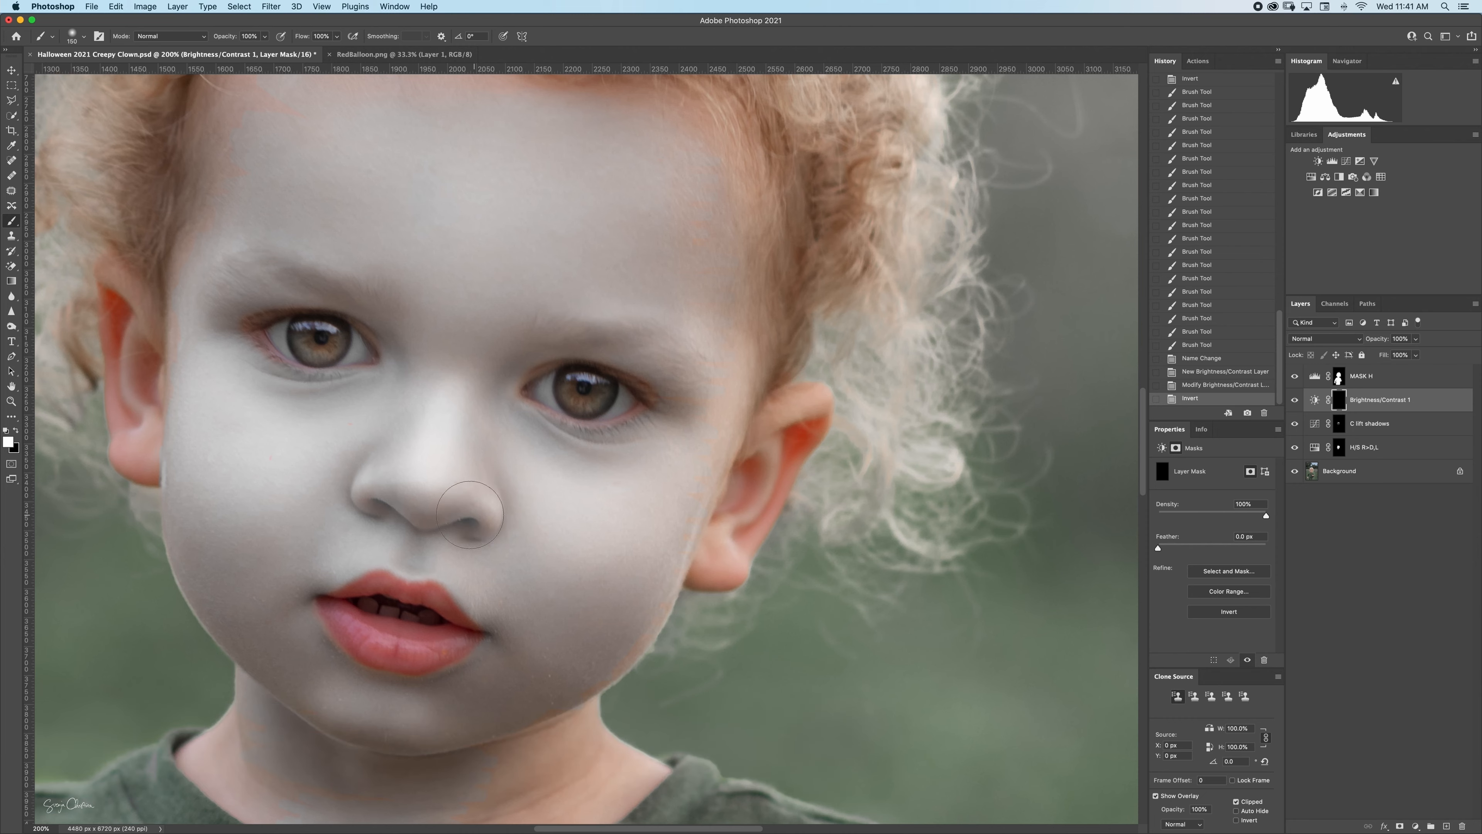
pyautogui.moveTo(469, 514)
pyautogui.mouseDown()
pyautogui.moveTo(356, 484)
pyautogui.moveTo(462, 518)
pyautogui.moveTo(480, 489)
pyautogui.moveTo(339, 467)
pyautogui.mouseUp()
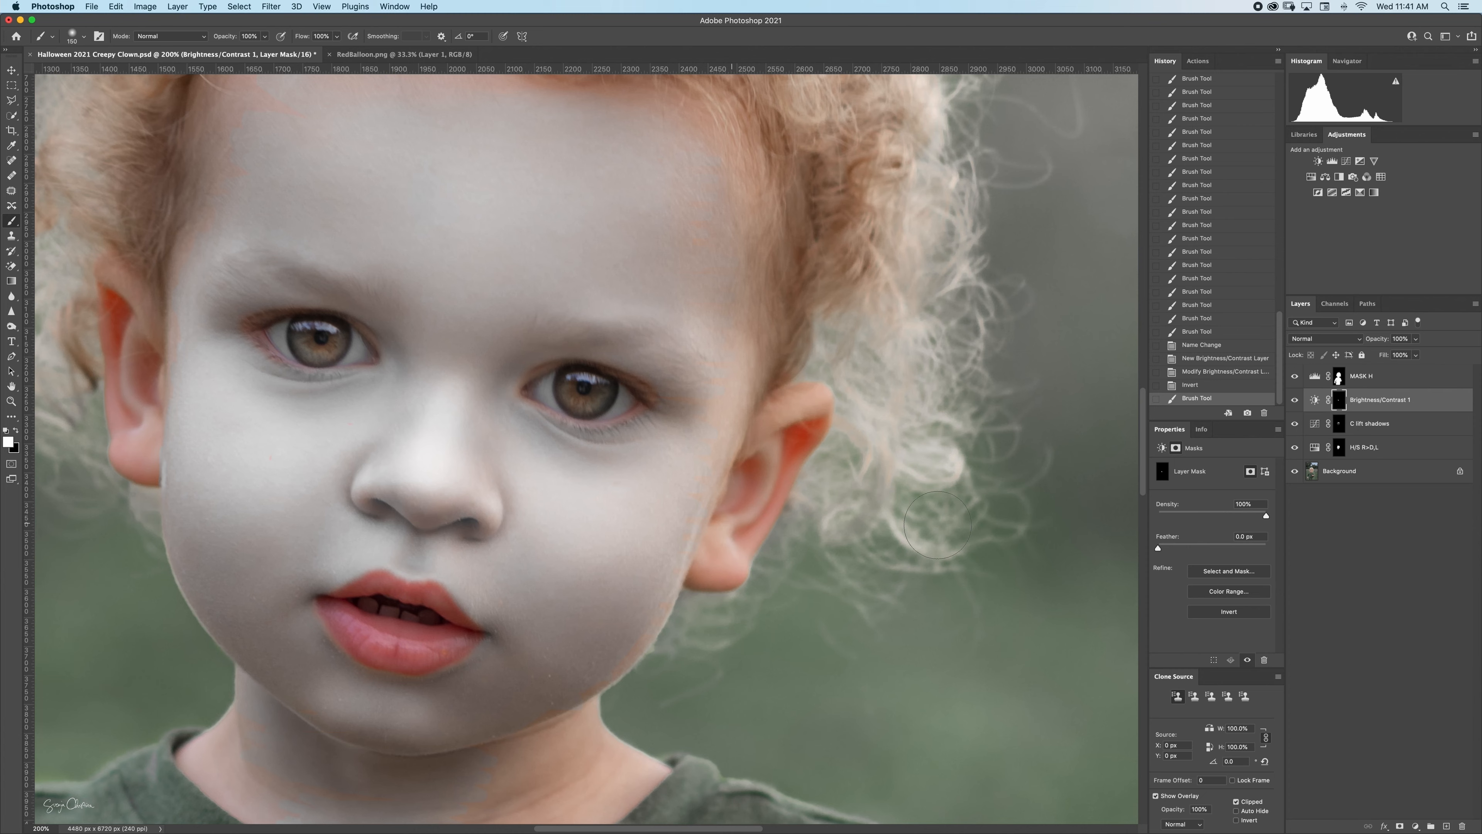
pyautogui.click(1295, 402)
pyautogui.click(1296, 399)
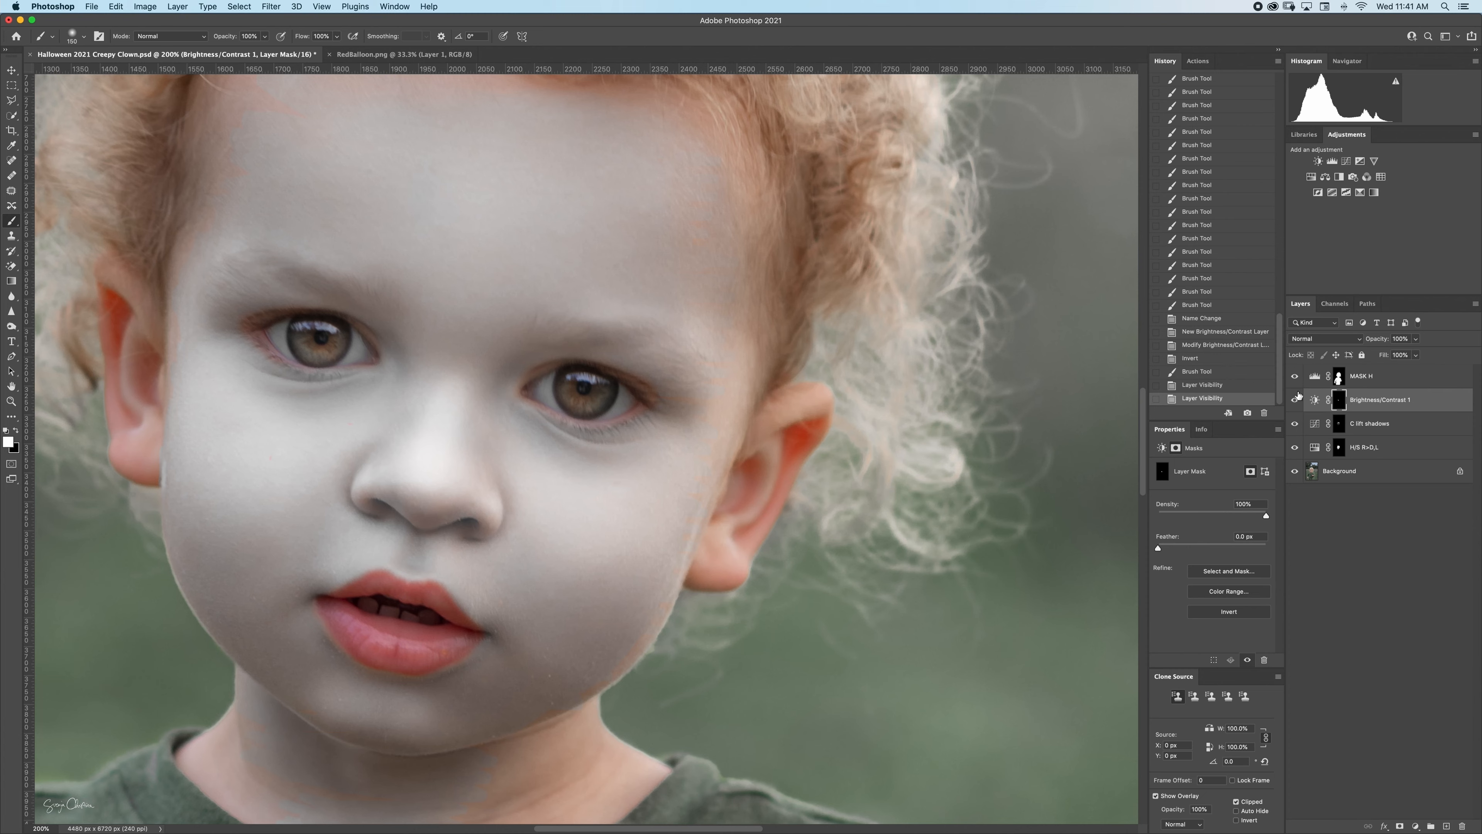
pyautogui.click(1296, 399)
pyautogui.click(1296, 399)
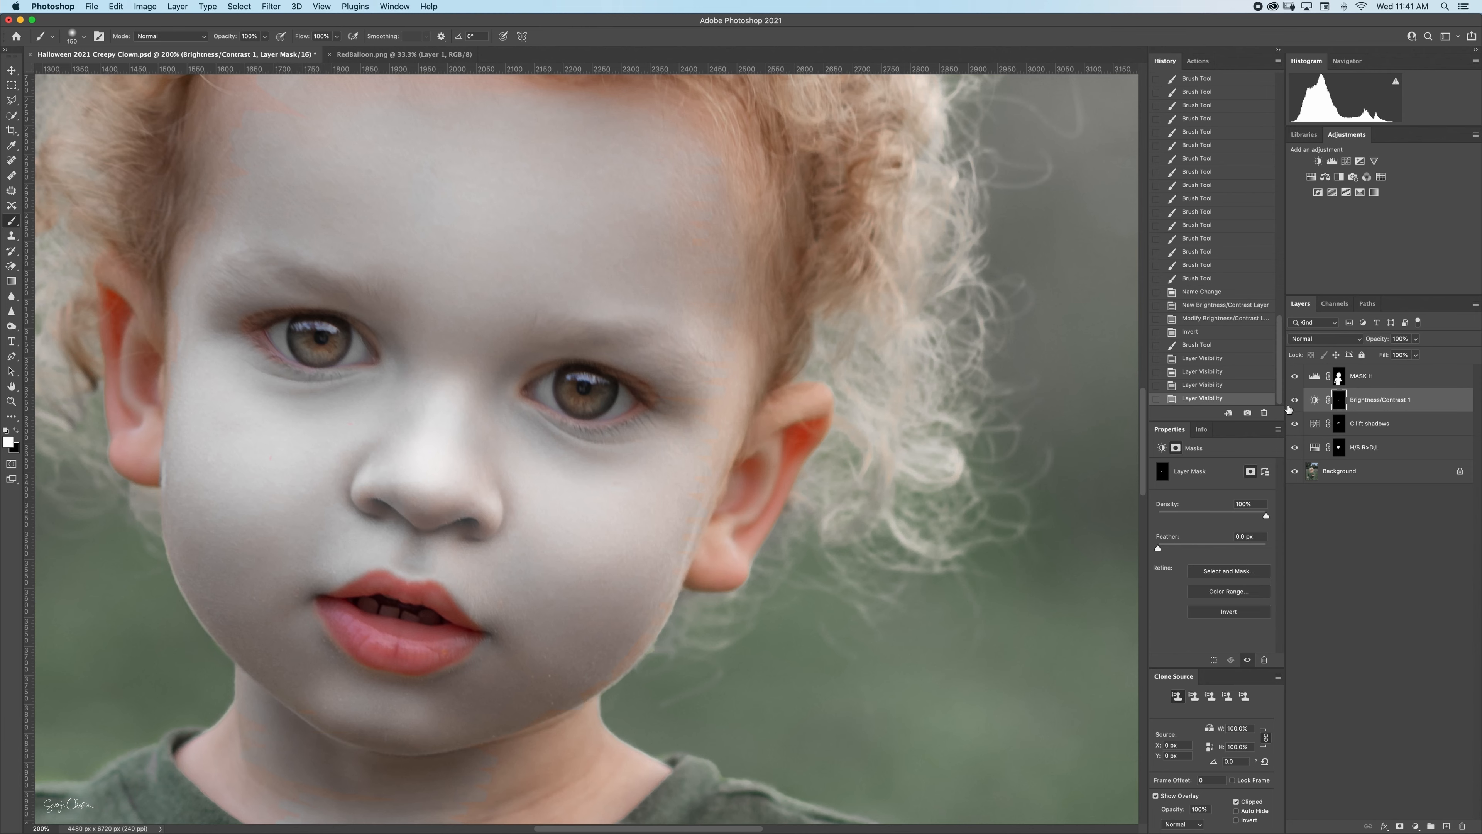
# Activate the mask of the "H/S R>D,L" layer and set up a tiny black brush at 10% opacity.
pyautogui.click(1340, 448)
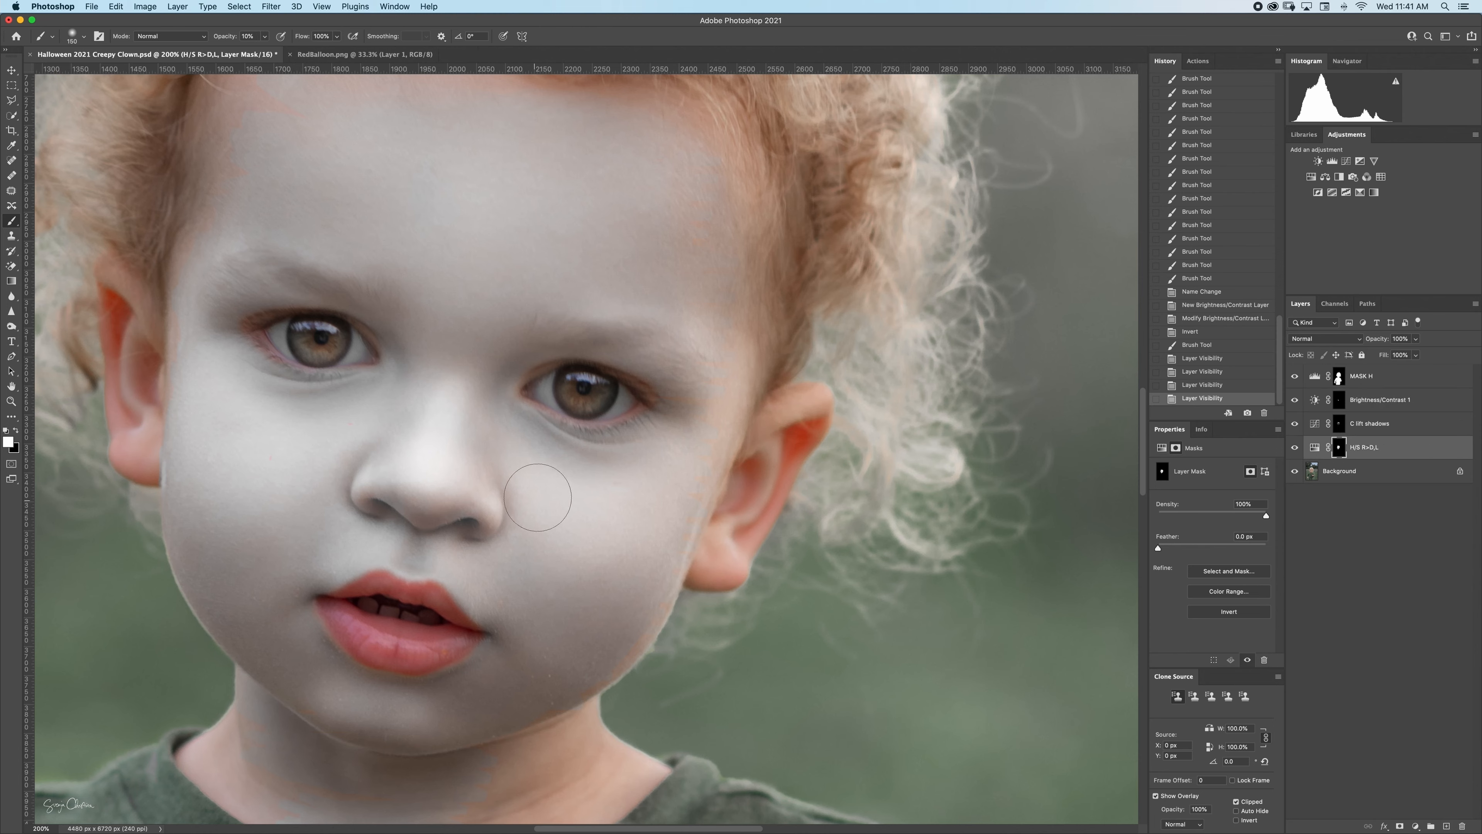
pyautogui.press('1')
pyautogui.press('x')
pyautogui.press('[')
pyautogui.press('[')
pyautogui.press('[')
pyautogui.press('[')
pyautogui.press('[')
pyautogui.press('[')
pyautogui.press('[')
pyautogui.press('[')
pyautogui.press('[')
pyautogui.press('[')
pyautogui.press('[')
pyautogui.moveTo(472, 523); pyautogui.dragTo(466, 525)
pyautogui.moveTo(467, 525); pyautogui.dragTo(461, 525)
pyautogui.press('super+z')
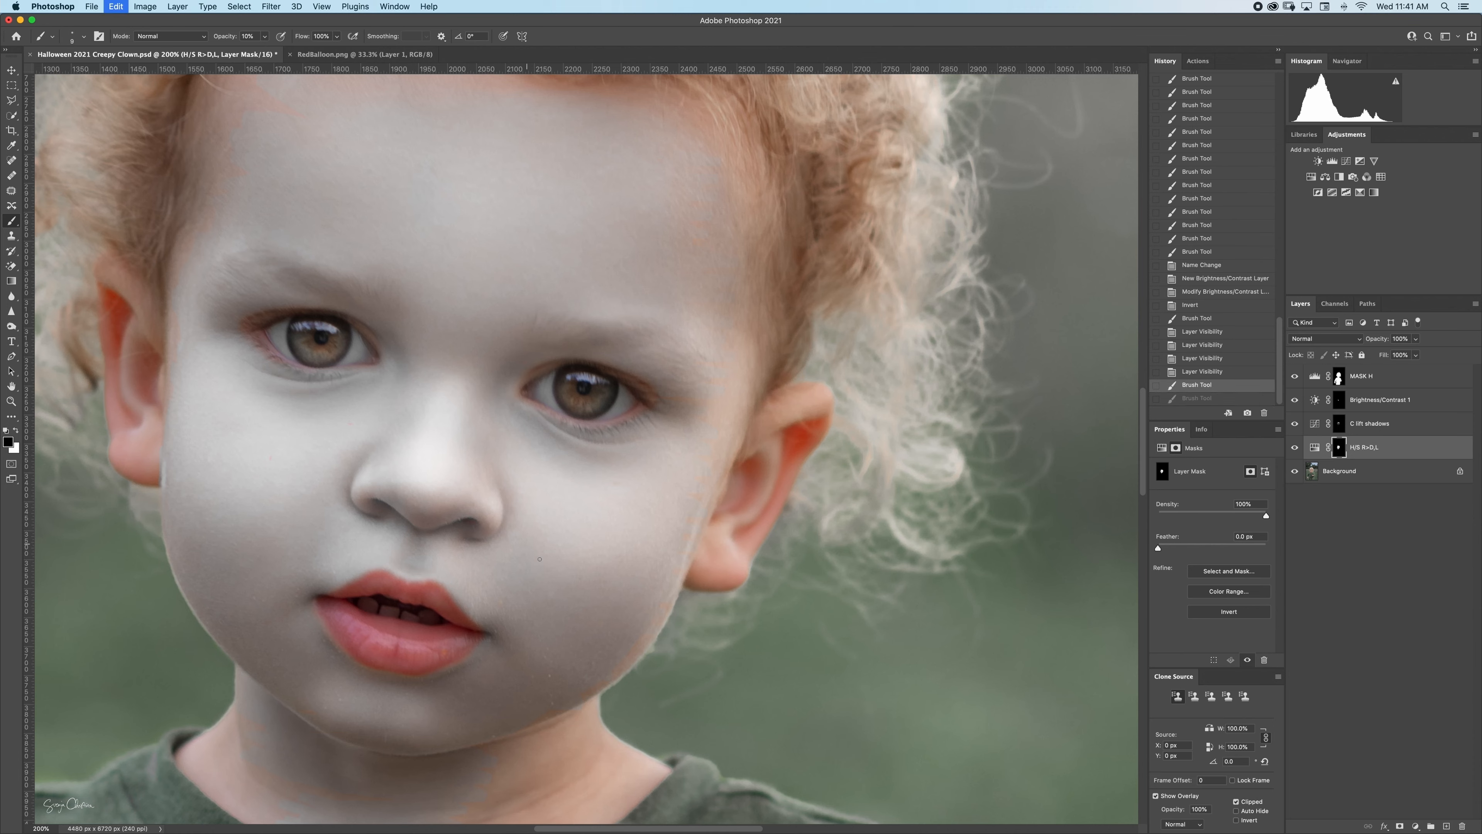
pyautogui.press('super+z')
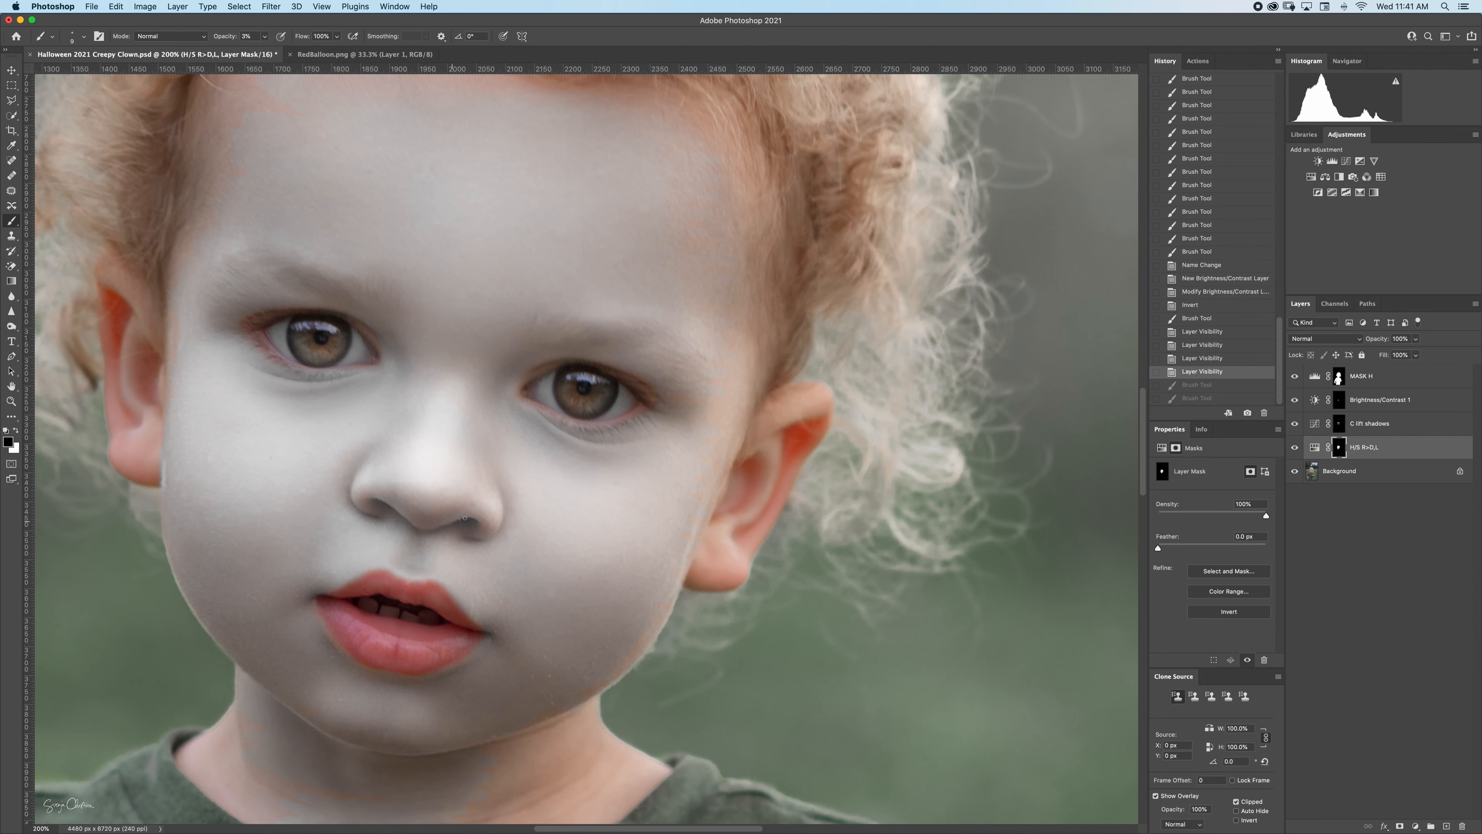
# Bring a little original colour back into both nostrils with tiny black brush dabs at 3% opacity on the Hue/Saturation mask.
pyautogui.click(453, 528)
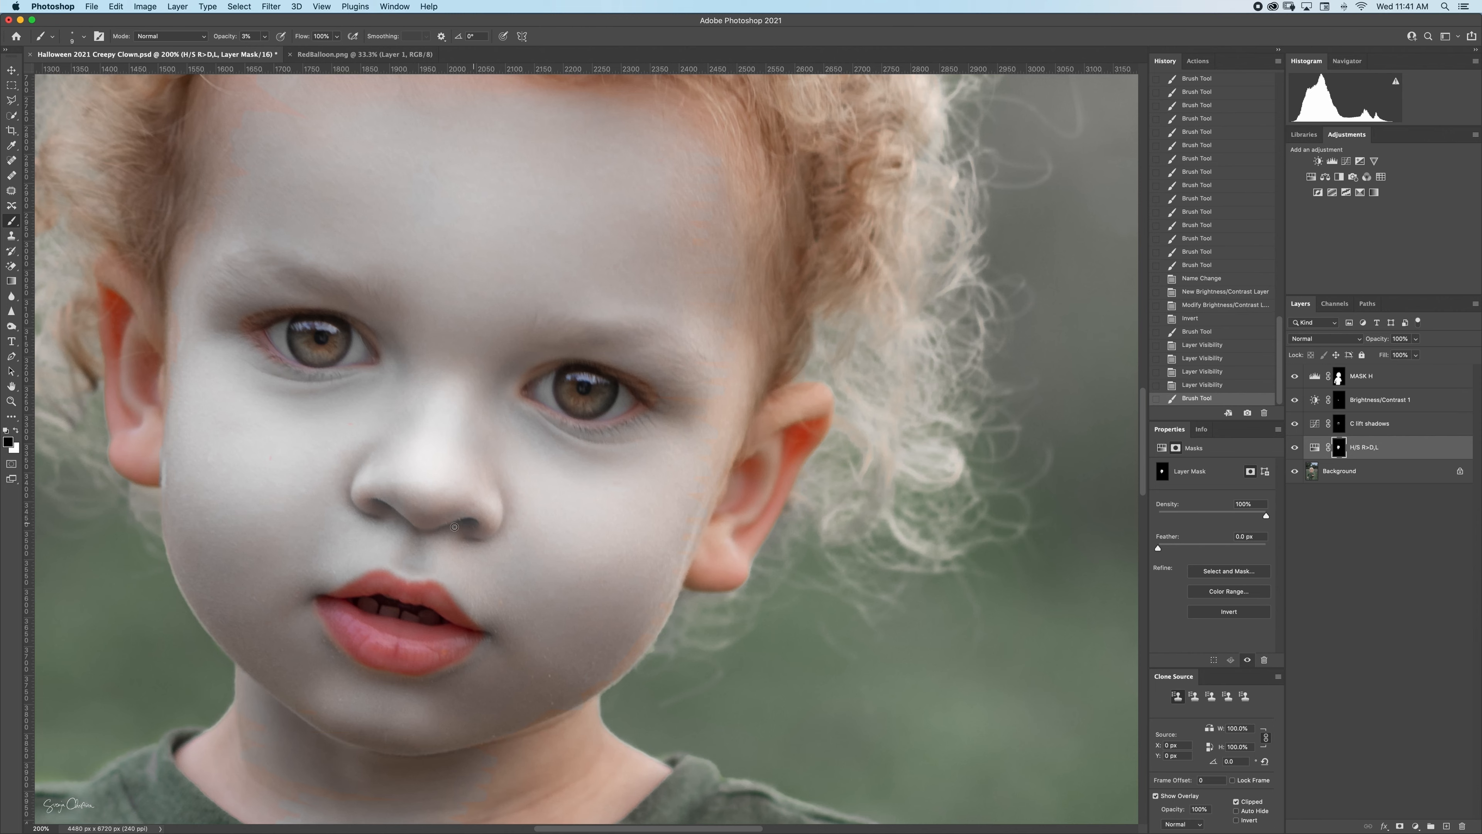
pyautogui.click(461, 525)
pyautogui.click(469, 521)
pyautogui.click(467, 522)
pyautogui.click(461, 527)
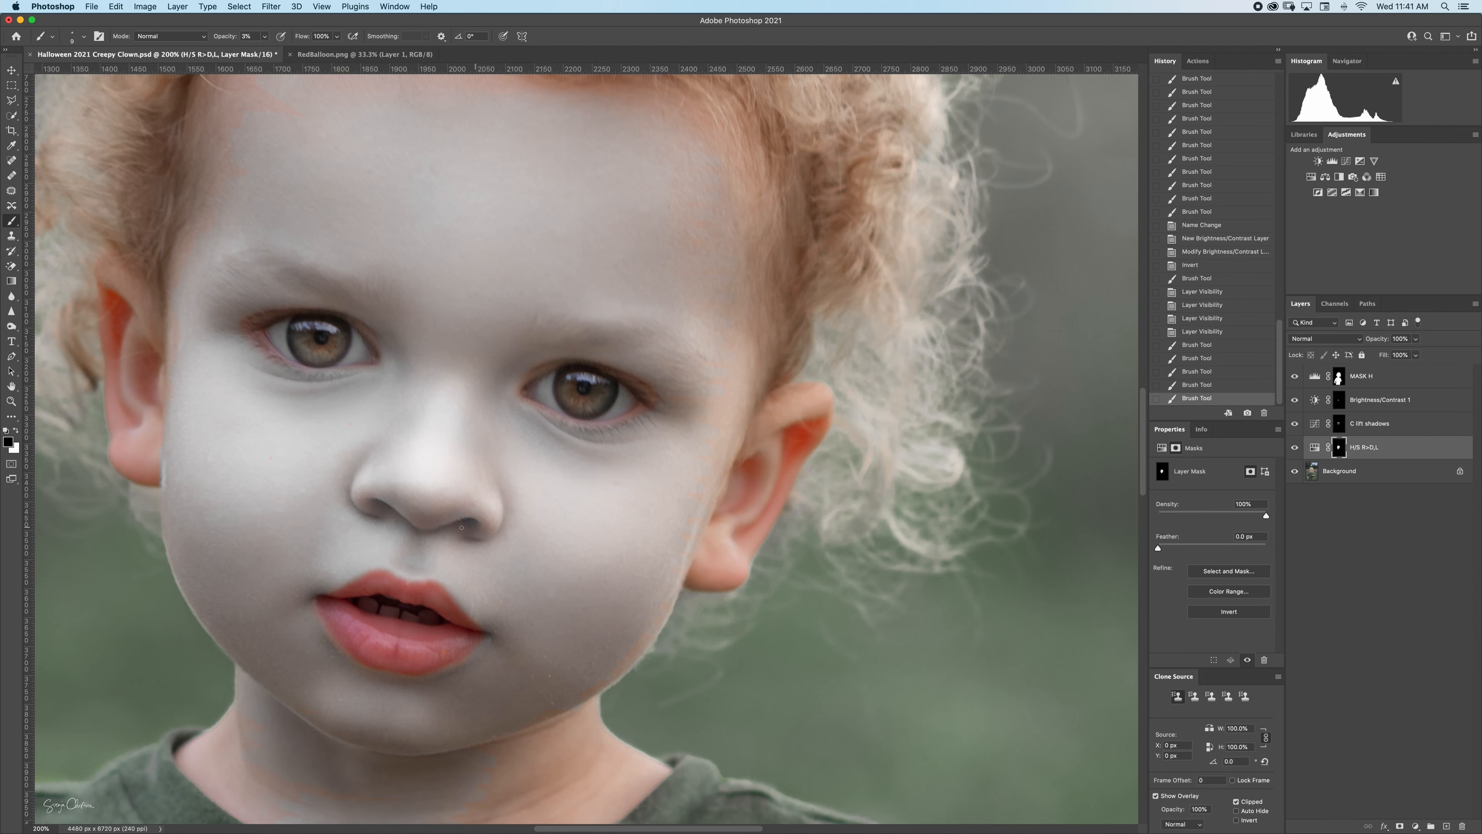
pyautogui.click(375, 500)
pyautogui.click(380, 500)
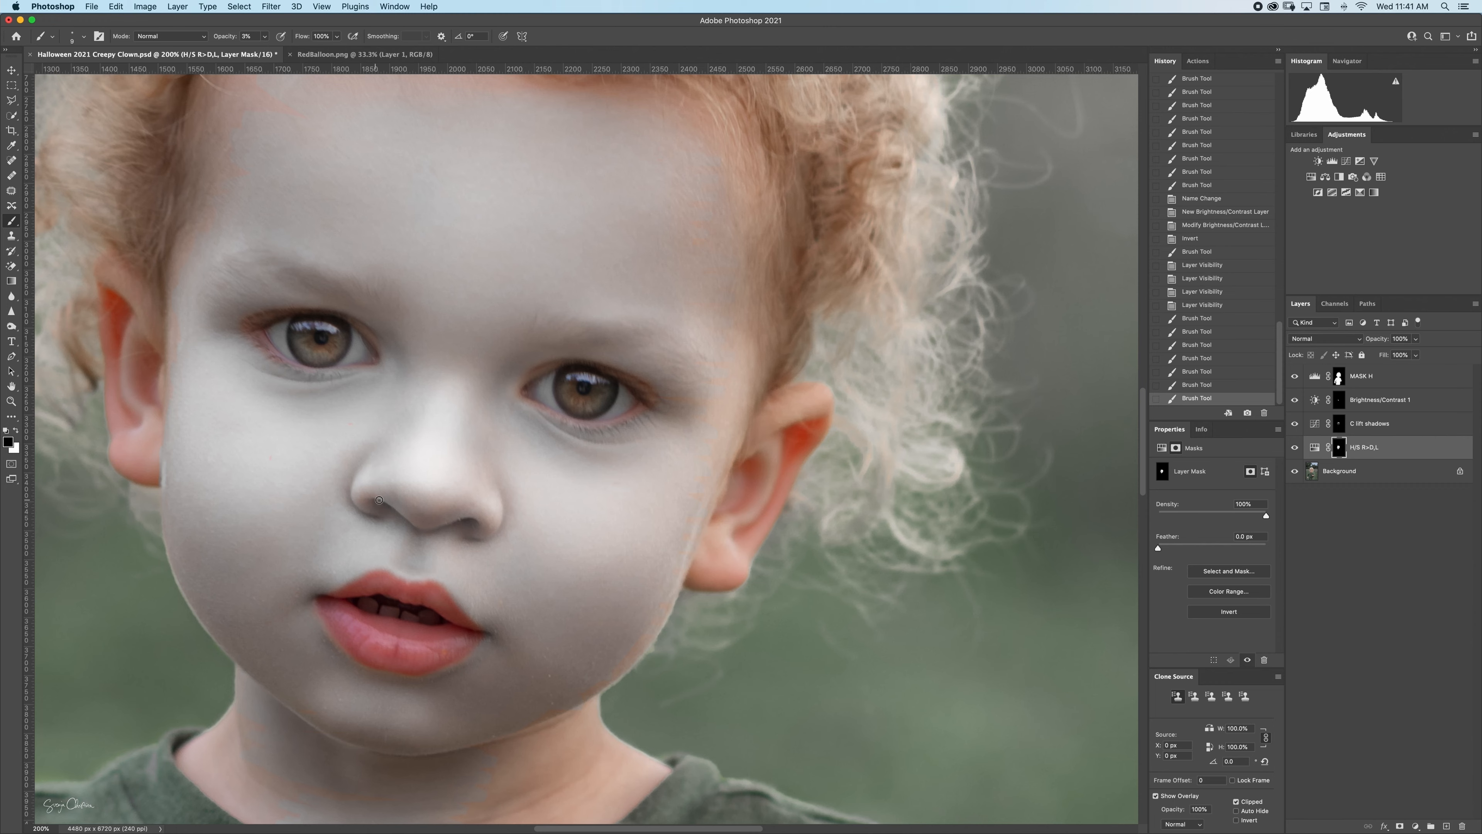
pyautogui.click(410, 534)
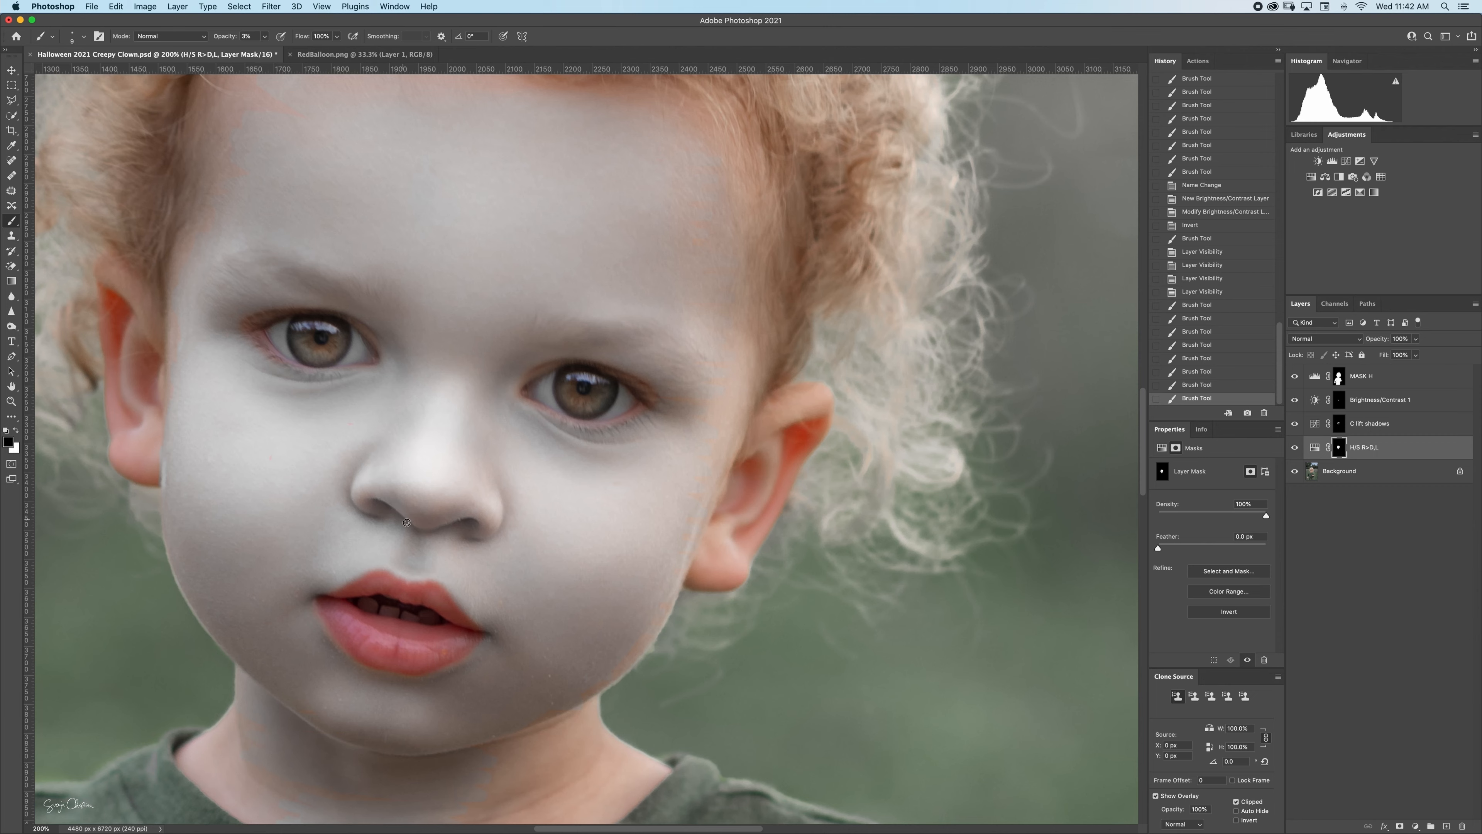
pyautogui.moveTo(458, 520); pyautogui.dragTo(477, 522)
pyautogui.click(466, 523)
pyautogui.click(460, 527)
pyautogui.click(455, 529)
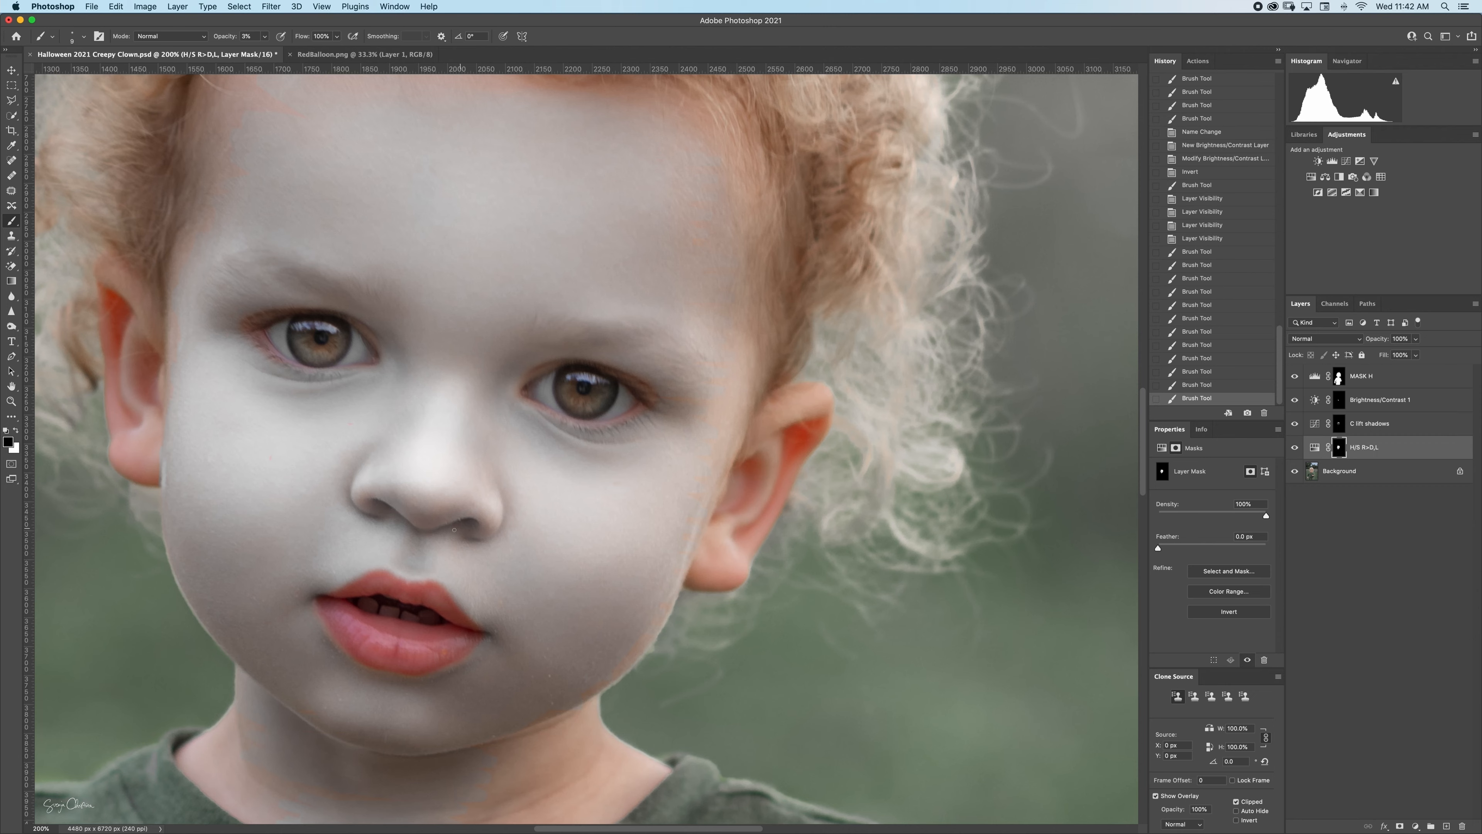
pyautogui.click(371, 500)
pyautogui.click(447, 529)
pyautogui.click(475, 519)
pyautogui.click(458, 529)
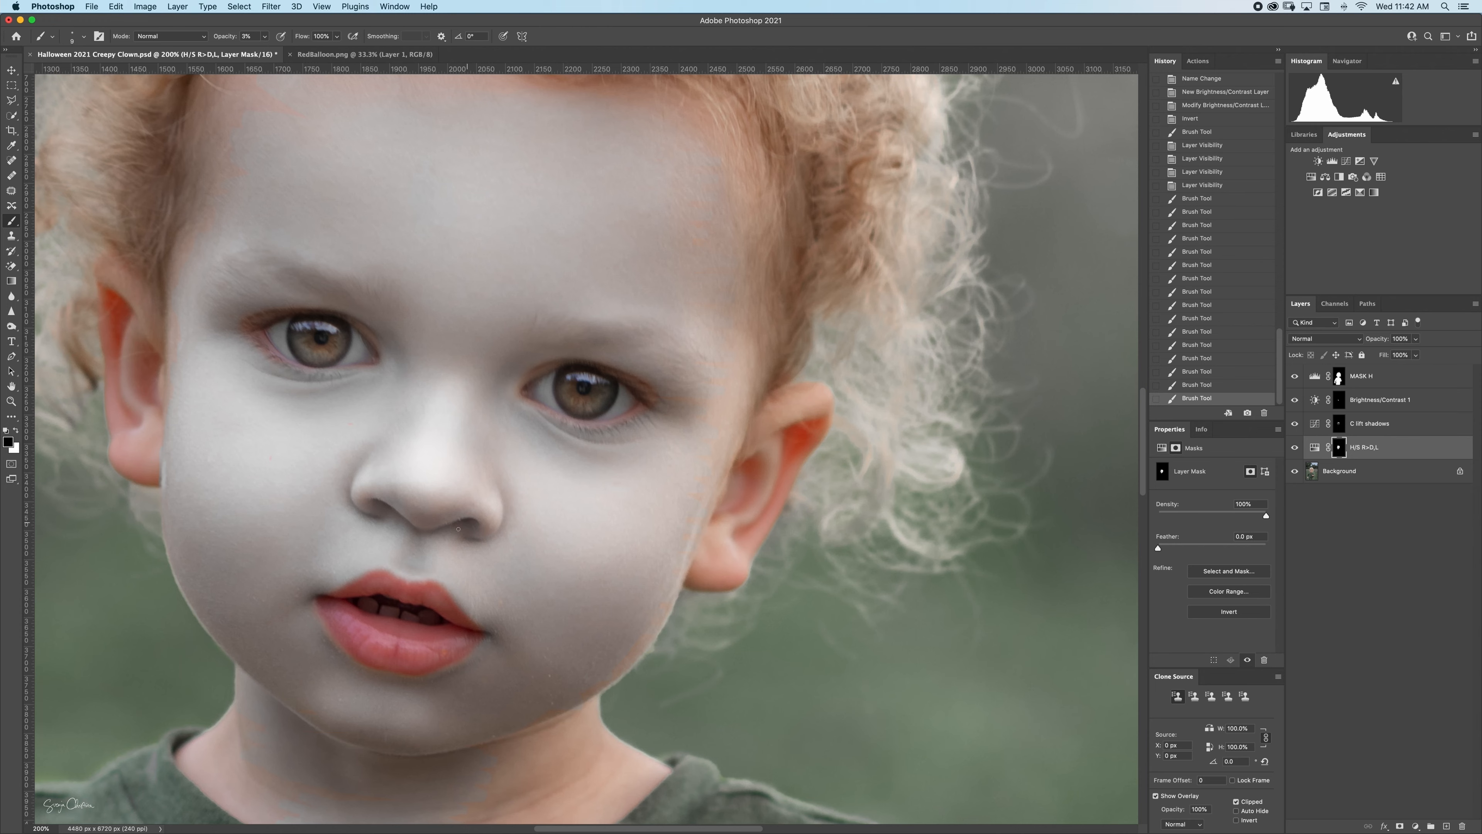
pyautogui.click(371, 502)
# Reduce the redness of the raised hand's fingers by dabbing white on the Hue/Saturation mask at 3% opacity.
pyautogui.press('super+minus')
pyautogui.press('super+minus')
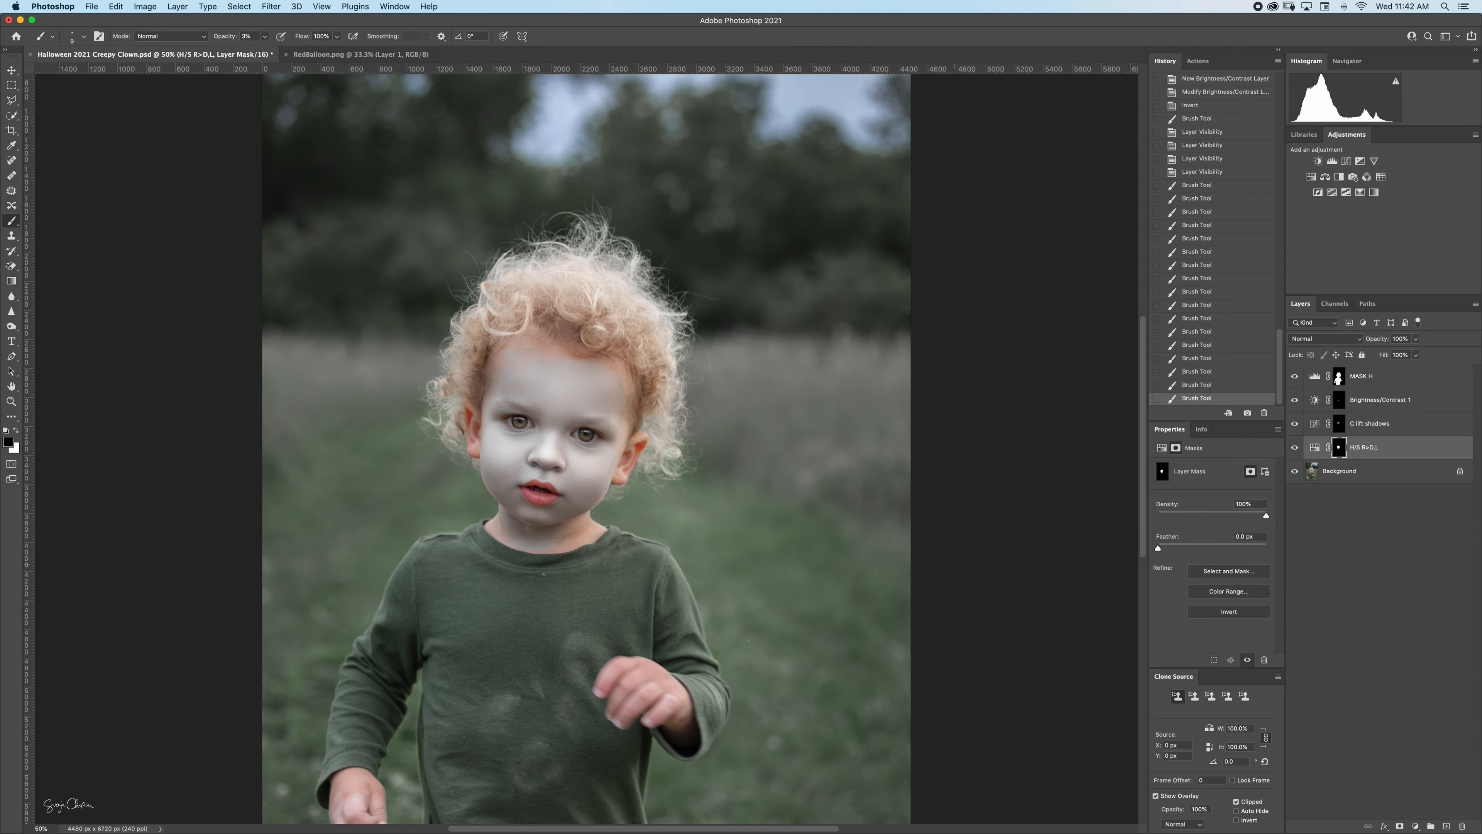
pyautogui.press('super+plus')
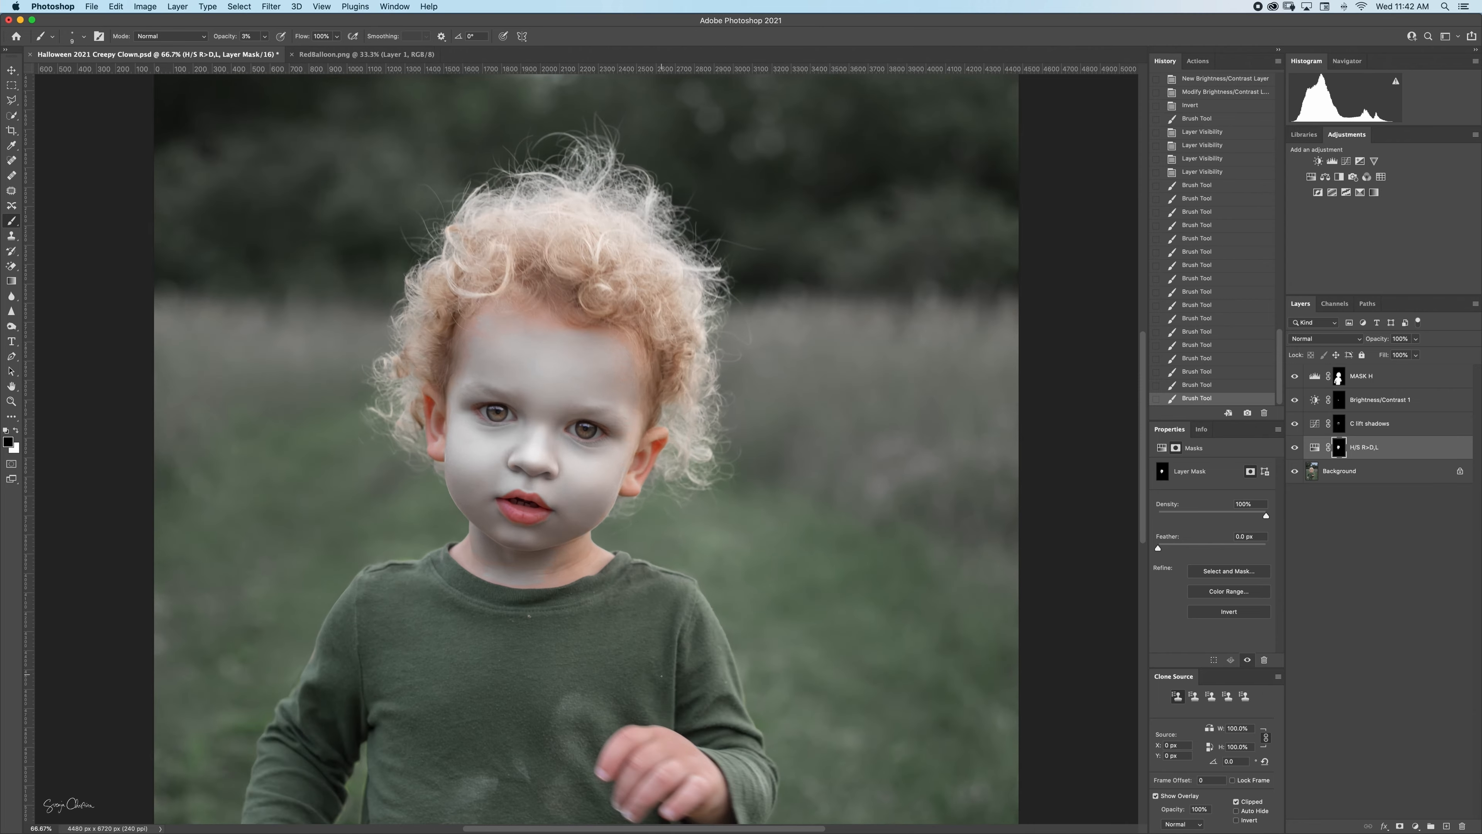
pyautogui.press('super+plus')
pyautogui.moveTo(653, 728); pyautogui.dragTo(735, 281)
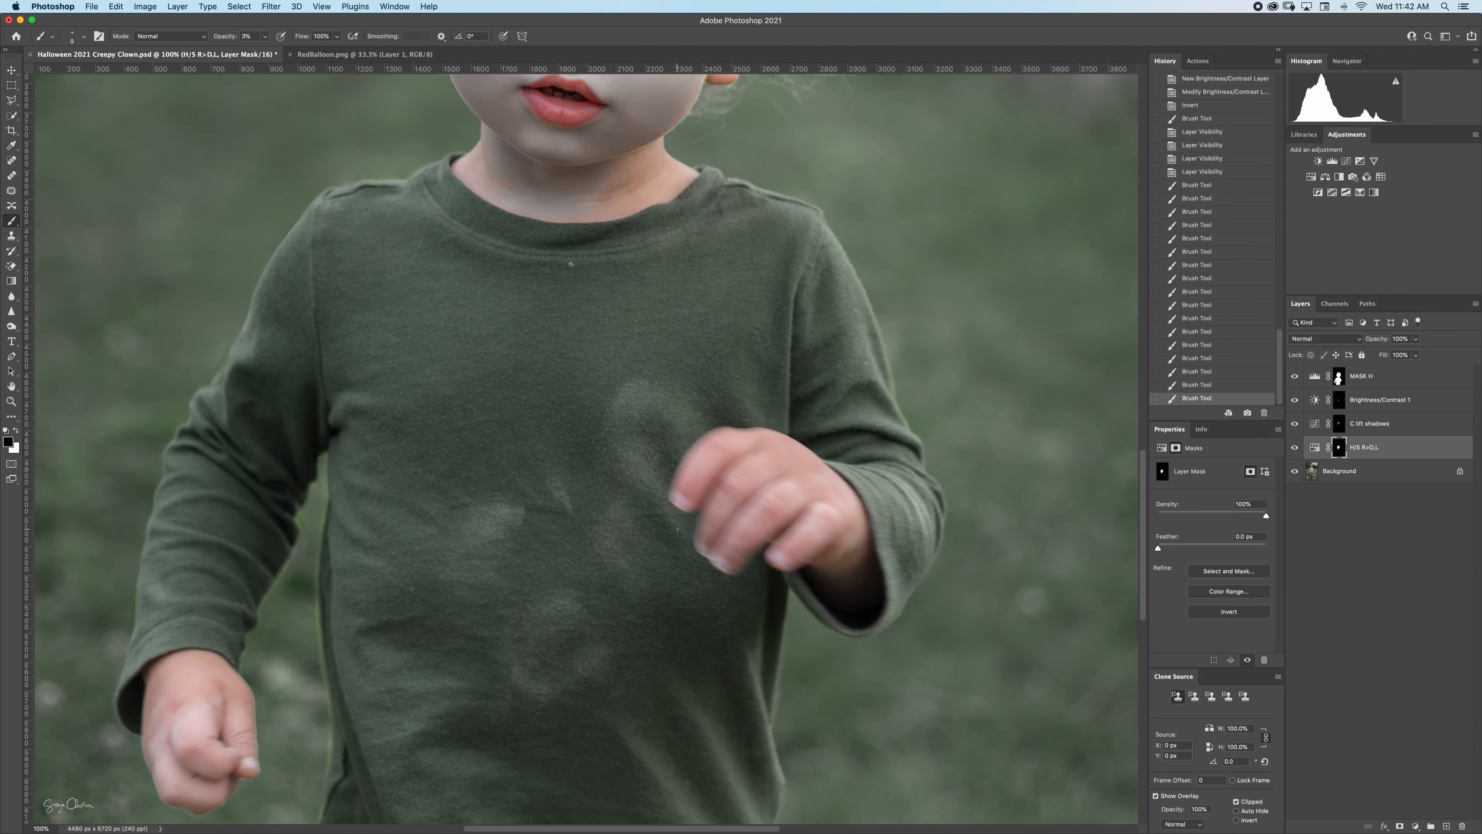
pyautogui.press('x')
pyautogui.click(748, 525)
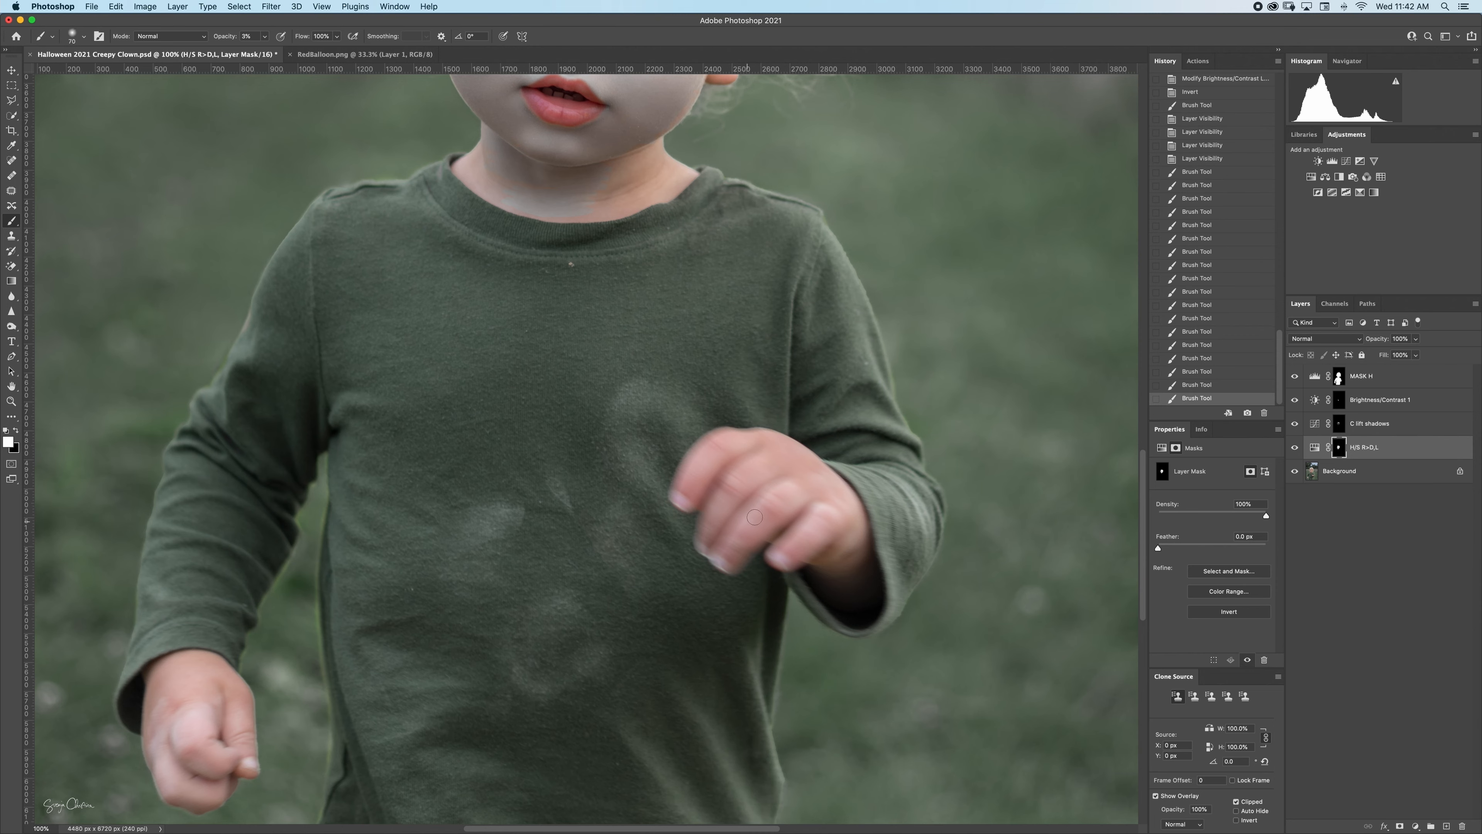
pyautogui.click(759, 518)
pyautogui.click(747, 526)
pyautogui.click(744, 546)
pyautogui.click(726, 487)
pyautogui.click(710, 541)
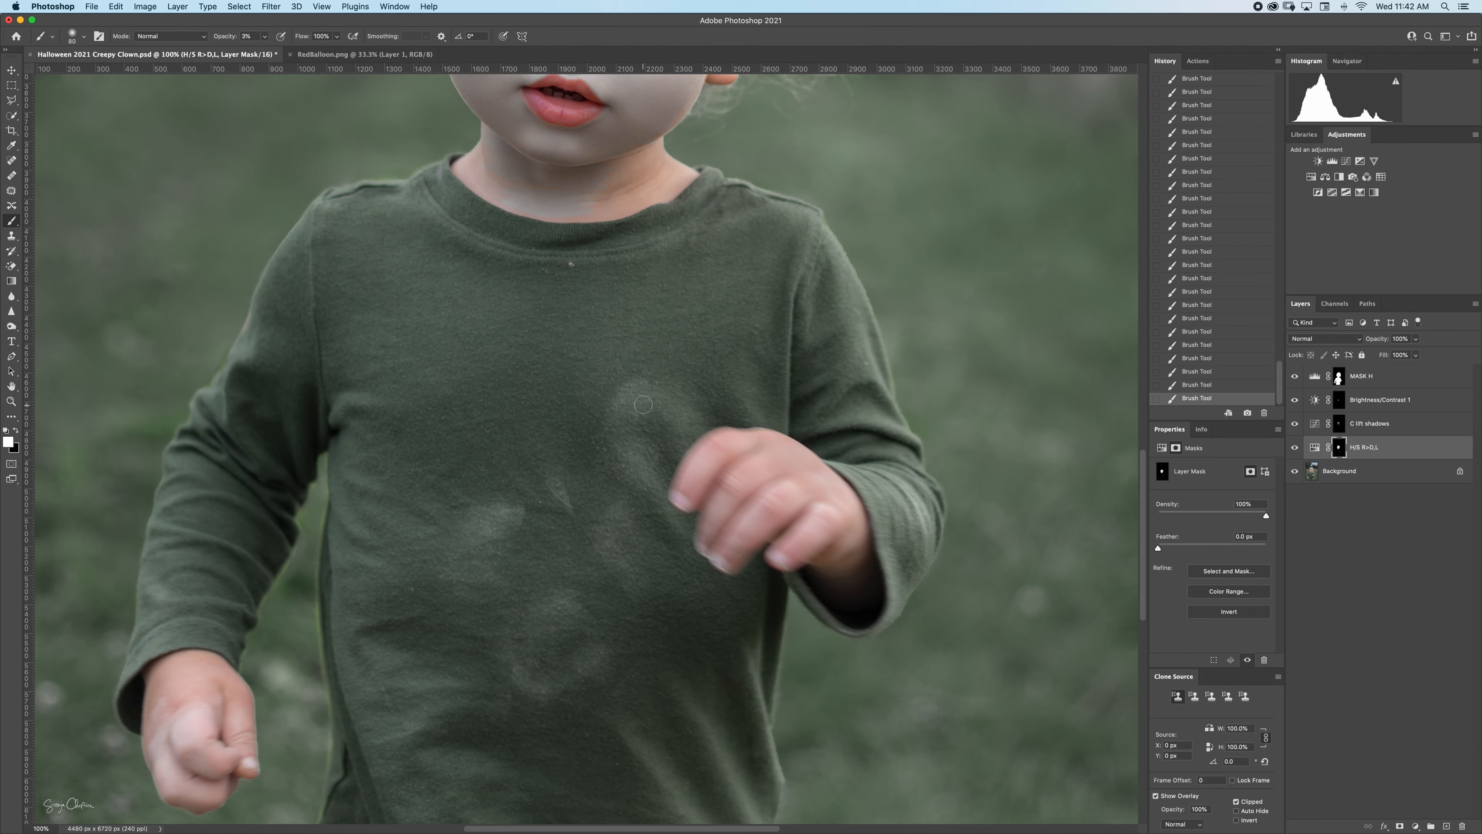
# Set the brush opacity to 20% and adjust the brush size for further painting on the Hue/Saturation mask.
pyautogui.press(']')
pyautogui.press(']')
pyautogui.press(']')
pyautogui.press('2')
pyautogui.press('[')
pyautogui.press('[')
# Add a Color Balance adjustment above the Brightness/Contrast layer and shift its midtones towards yellow at -64.
pyautogui.press('super+minus')
pyautogui.press('super+minus')
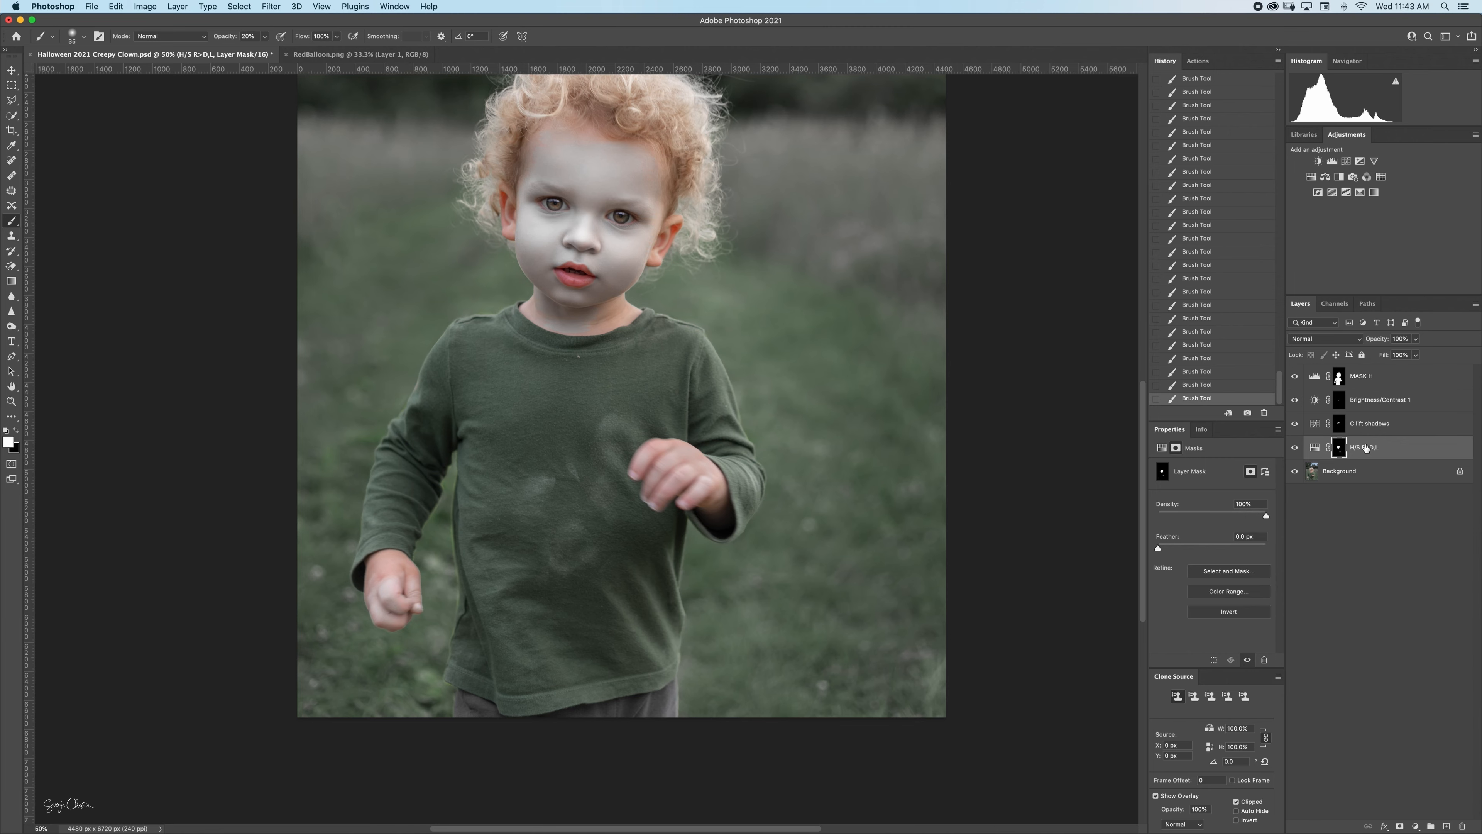
pyautogui.click(1401, 405)
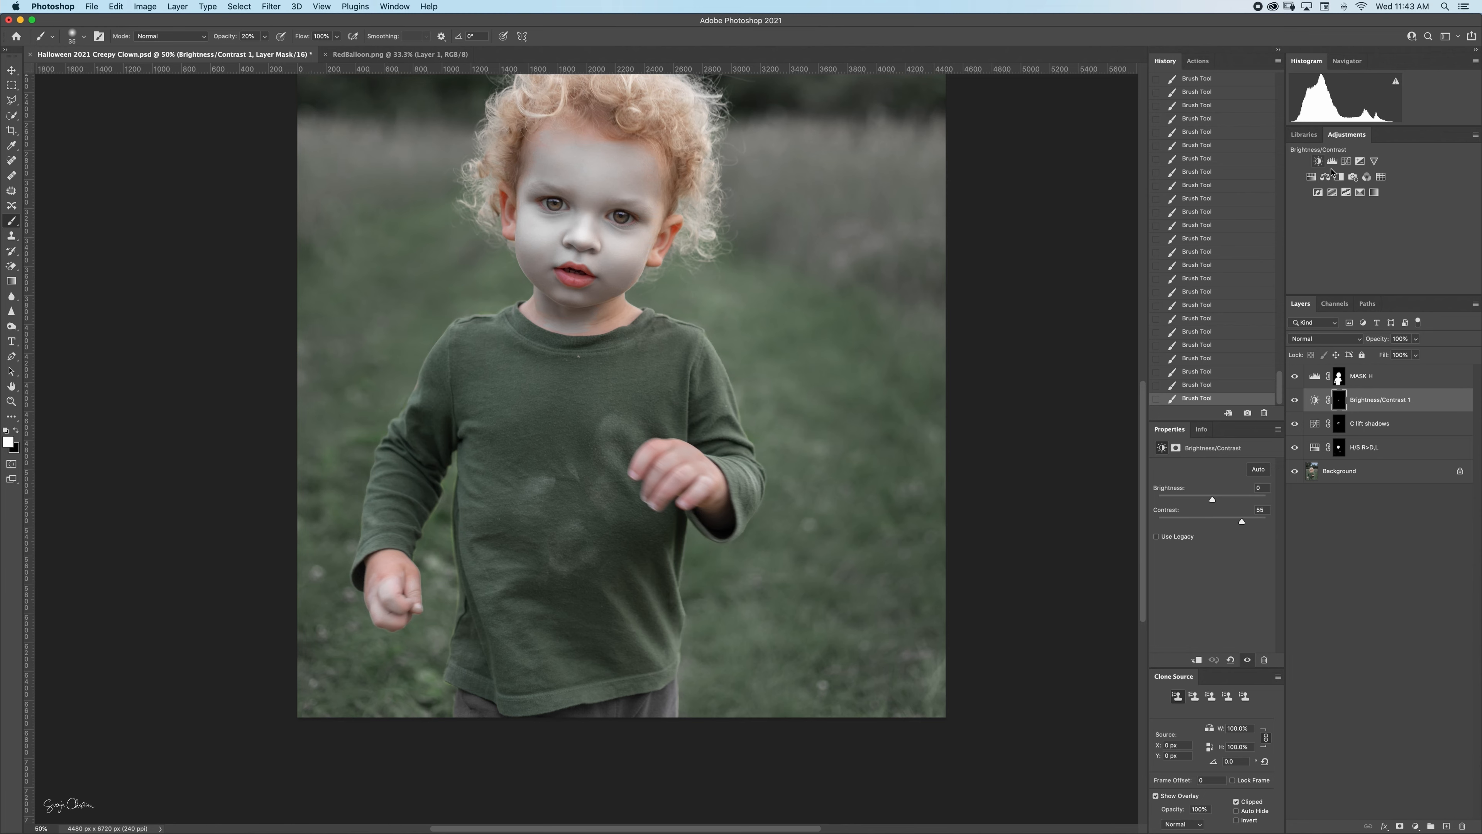
pyautogui.click(1326, 178)
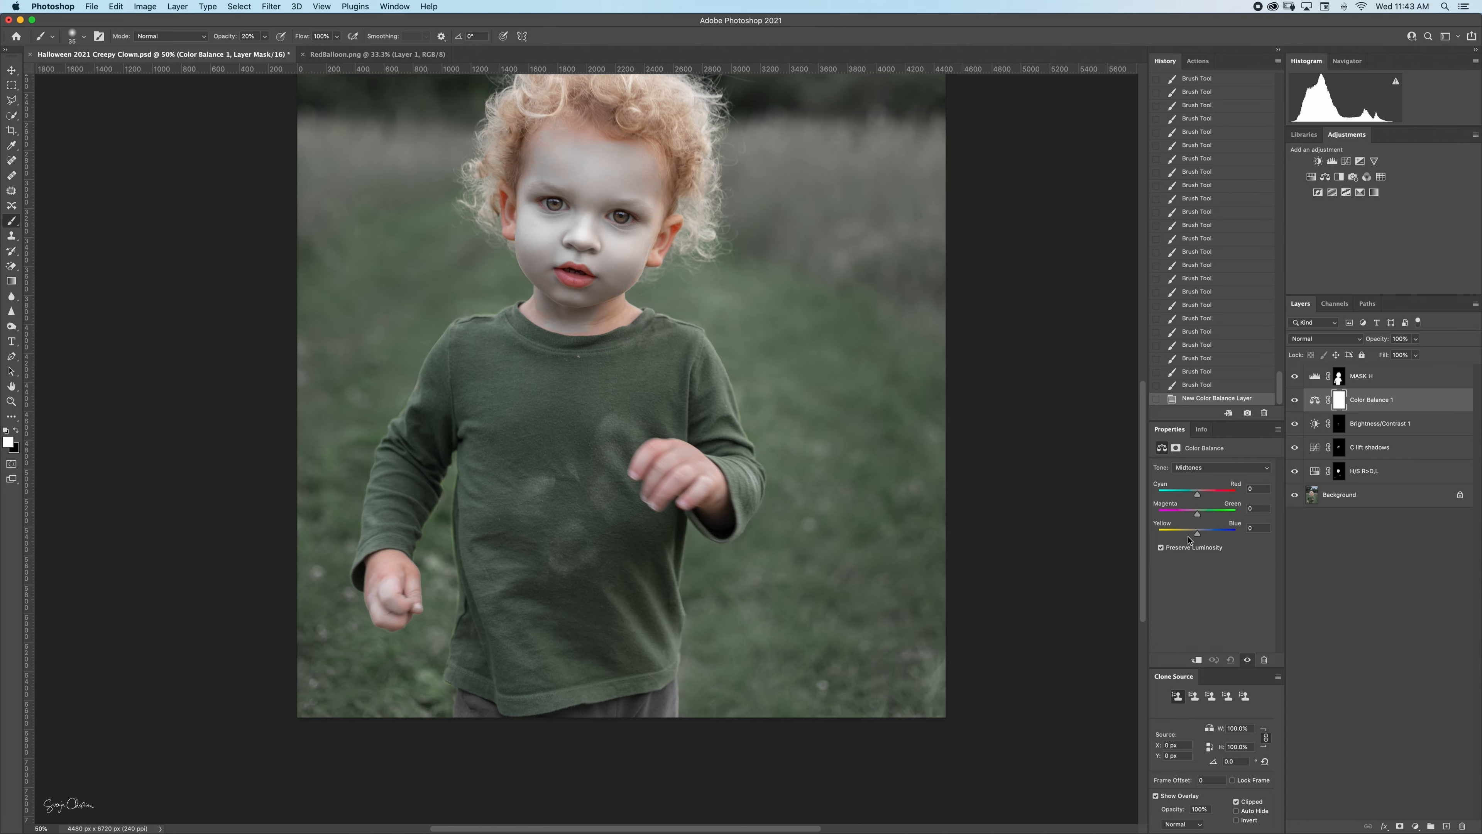
pyautogui.moveTo(1197, 535); pyautogui.dragTo(1170, 533)
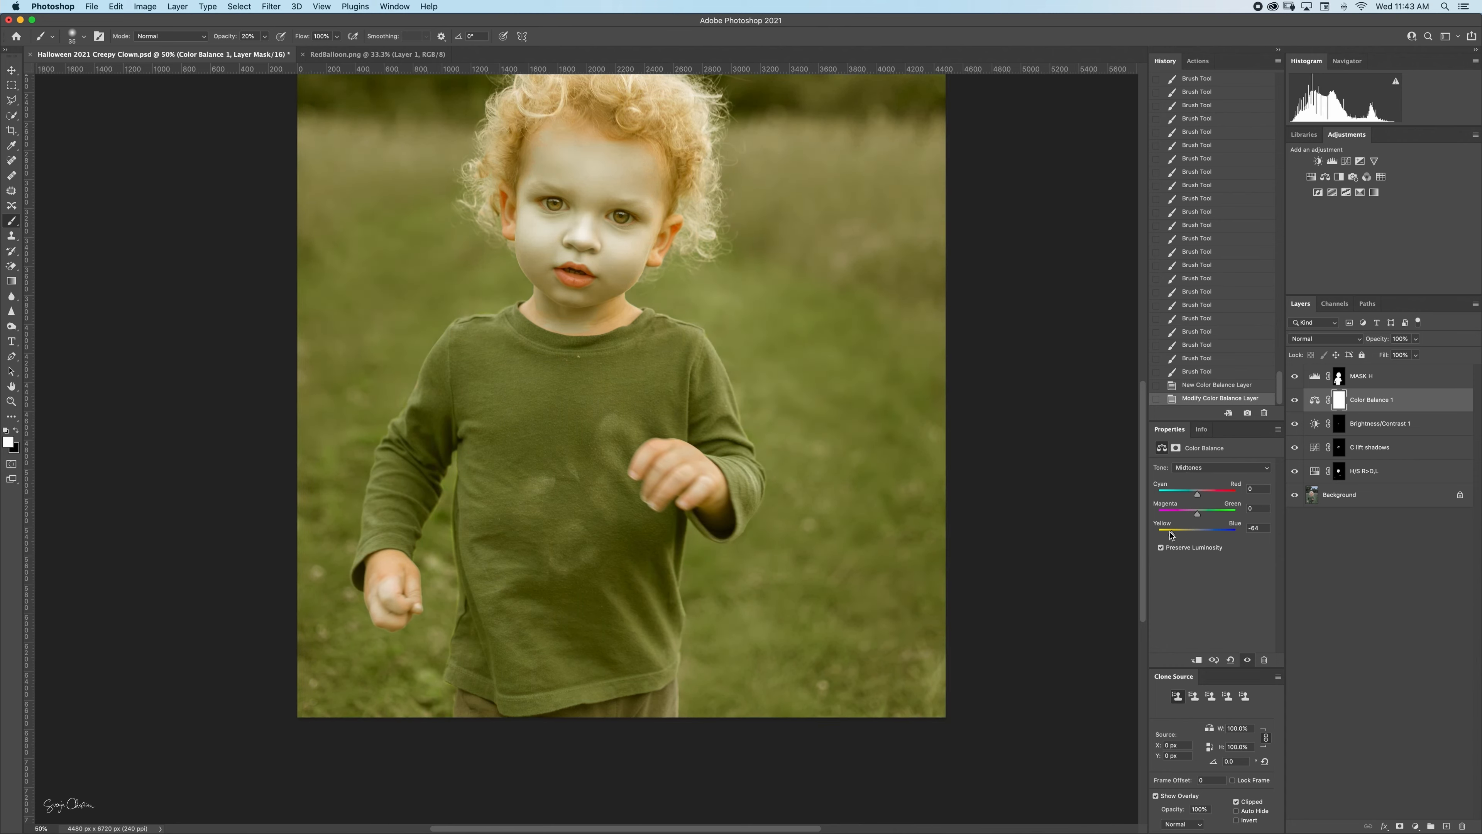
# Set the Color Balance layer's blend mode to Linear Dodge (Add) and invert its mask to hide the effect.
pyautogui.click(1360, 338)
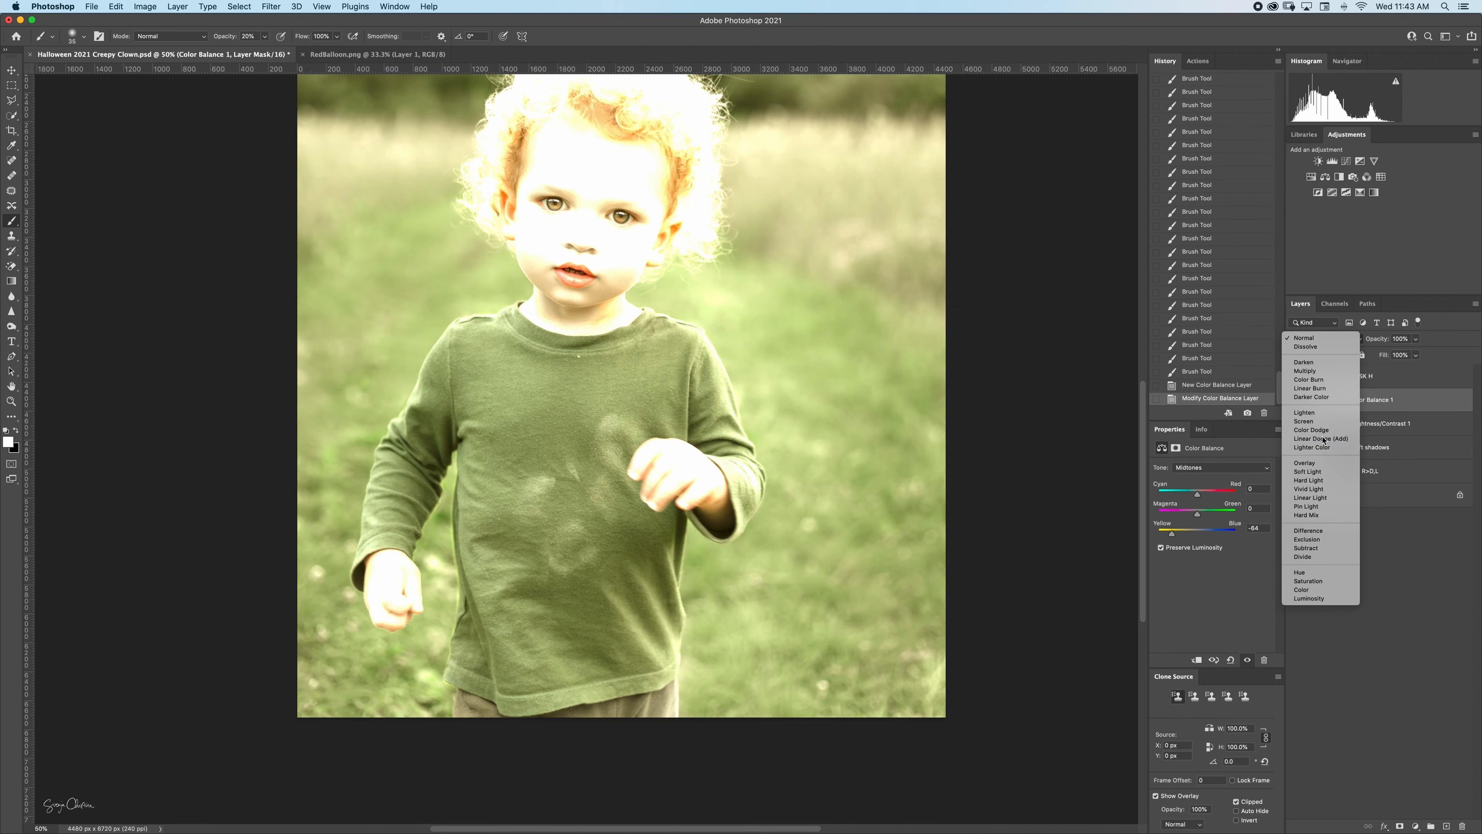
pyautogui.click(1320, 438)
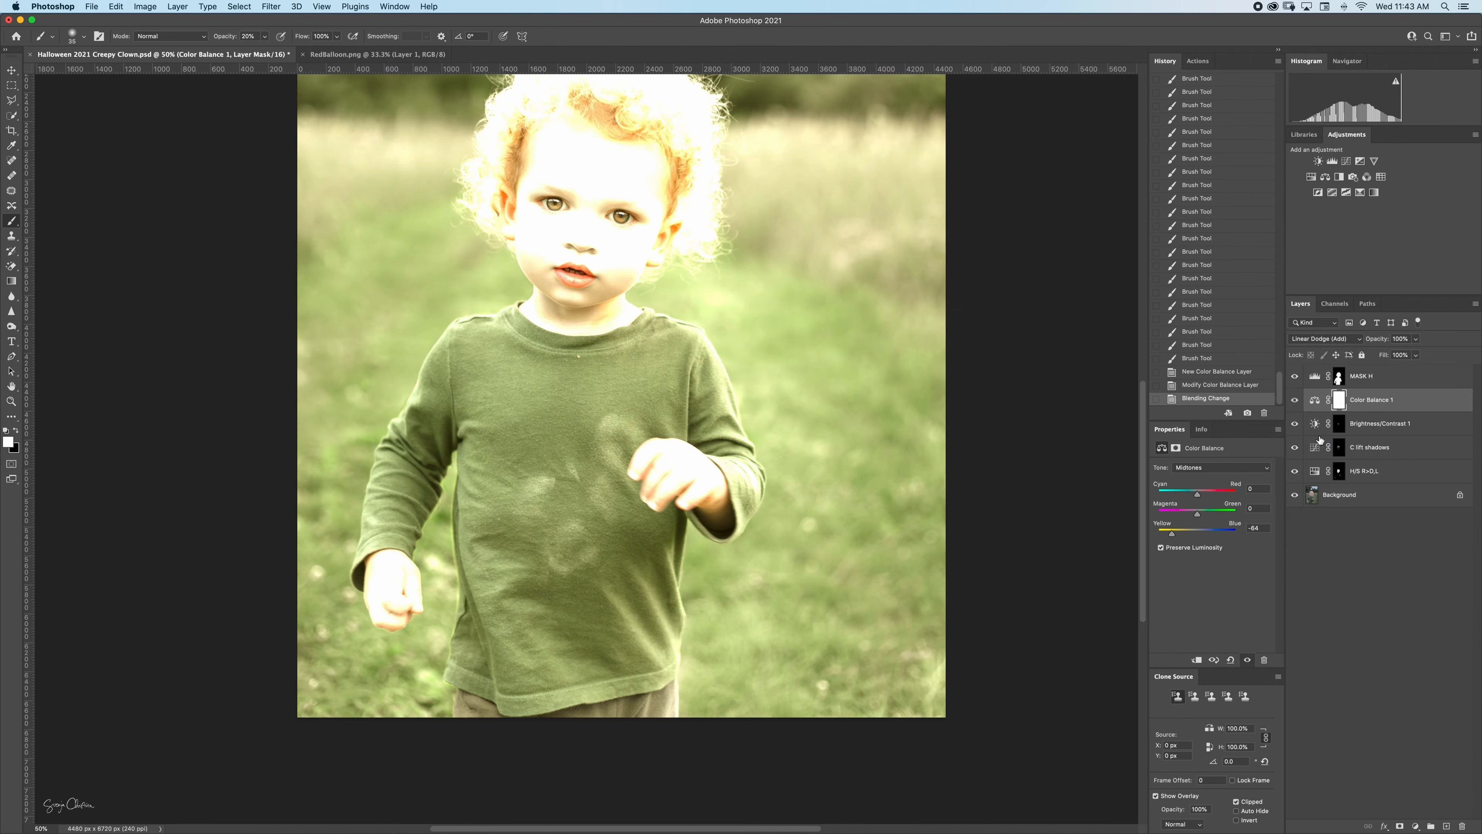
pyautogui.click(1338, 403)
pyautogui.press('super+i')
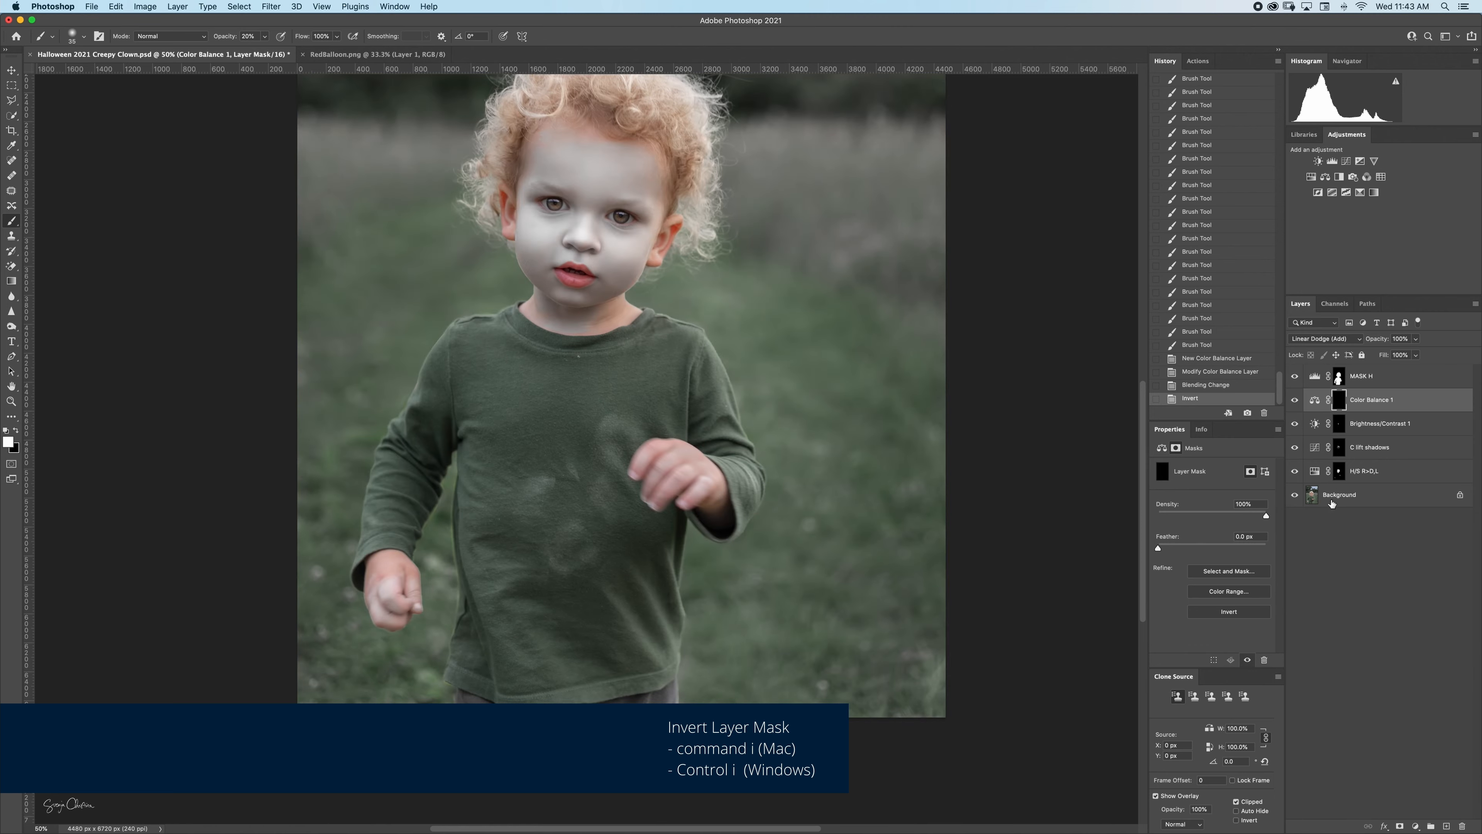
# Paint both irises yellow with a small white brush at 100% opacity on the Color Balance mask.
pyautogui.press('super+plus')
pyautogui.press('super+plus')
pyautogui.press('super+plus')
pyautogui.press('super+plus')
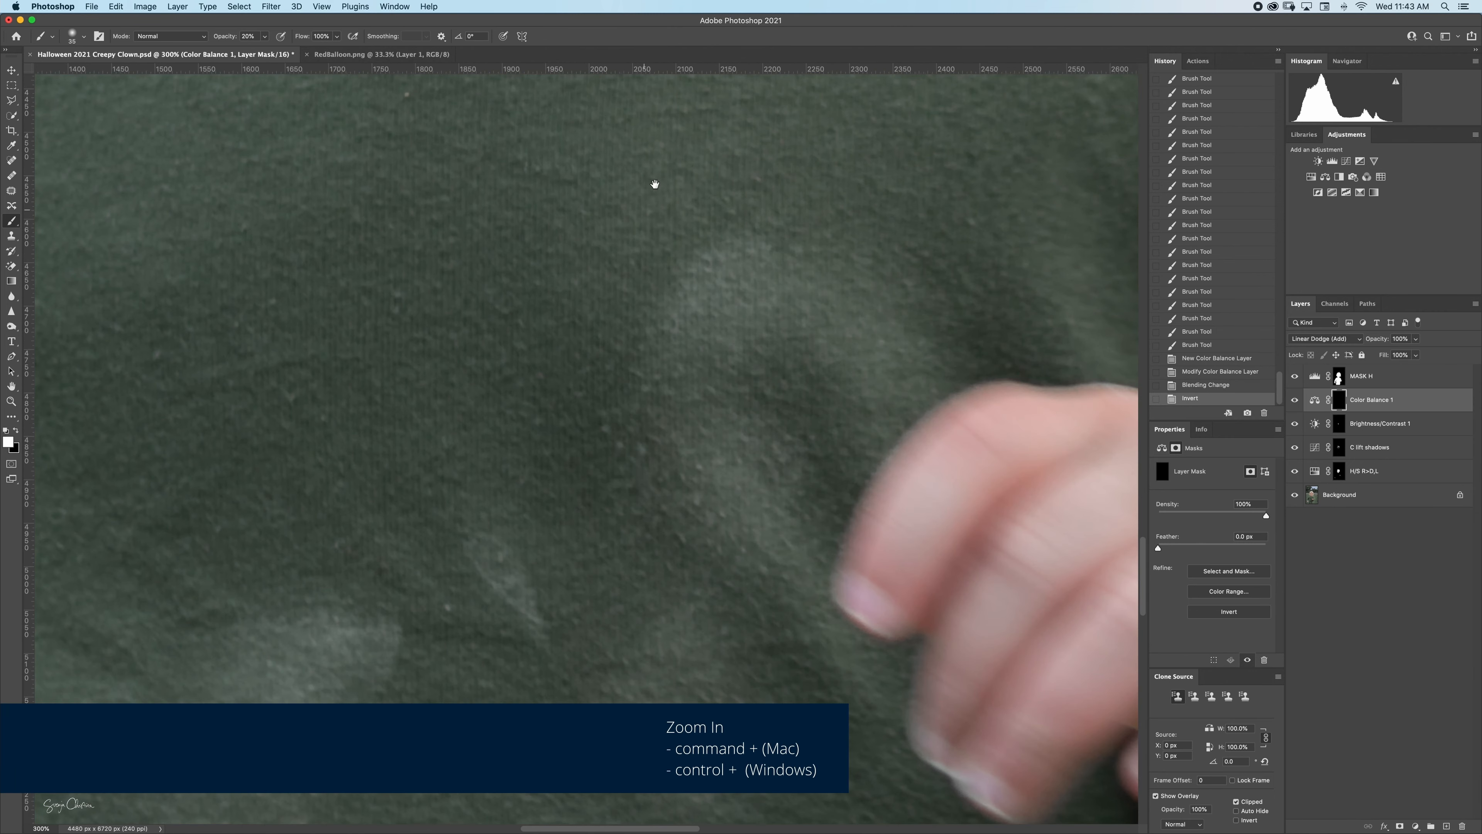
pyautogui.moveTo(655, 183)
pyautogui.mouseDown()
pyautogui.moveTo(685, 361)
pyautogui.moveTo(704, 301)
pyautogui.moveTo(736, 447)
pyautogui.mouseUp()
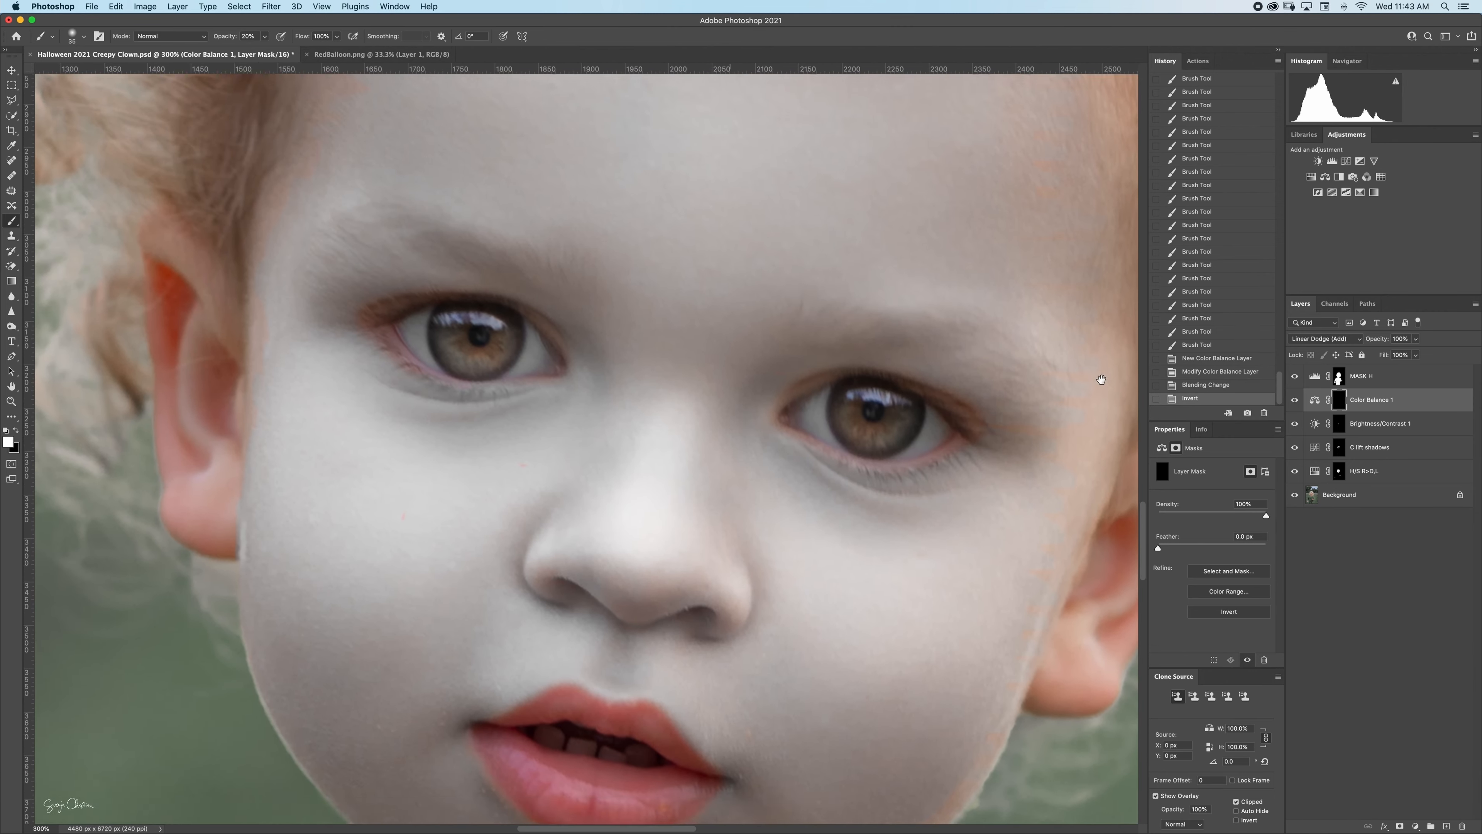
pyautogui.press('0')
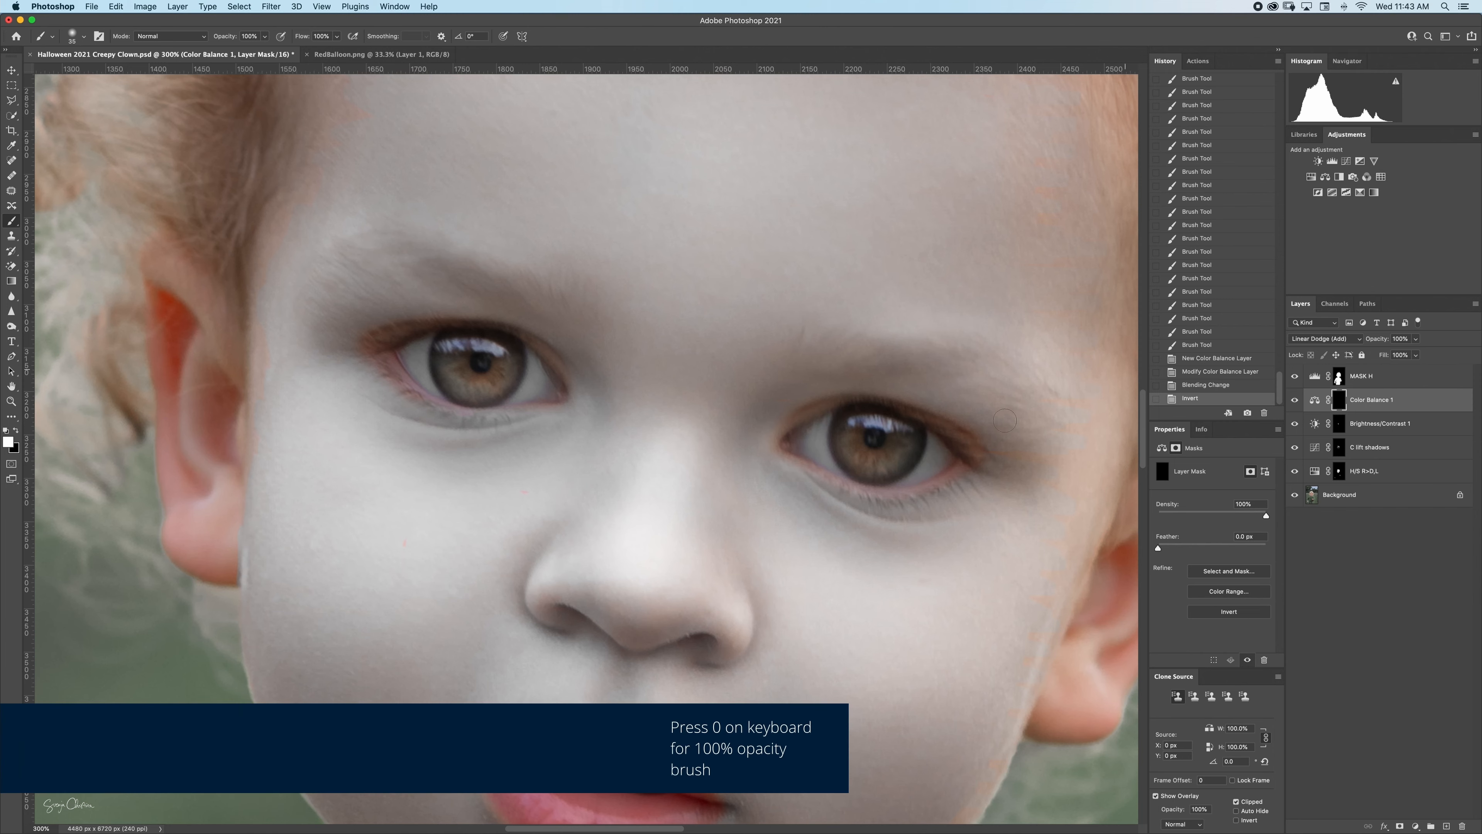
pyautogui.press('[')
pyautogui.press('[')
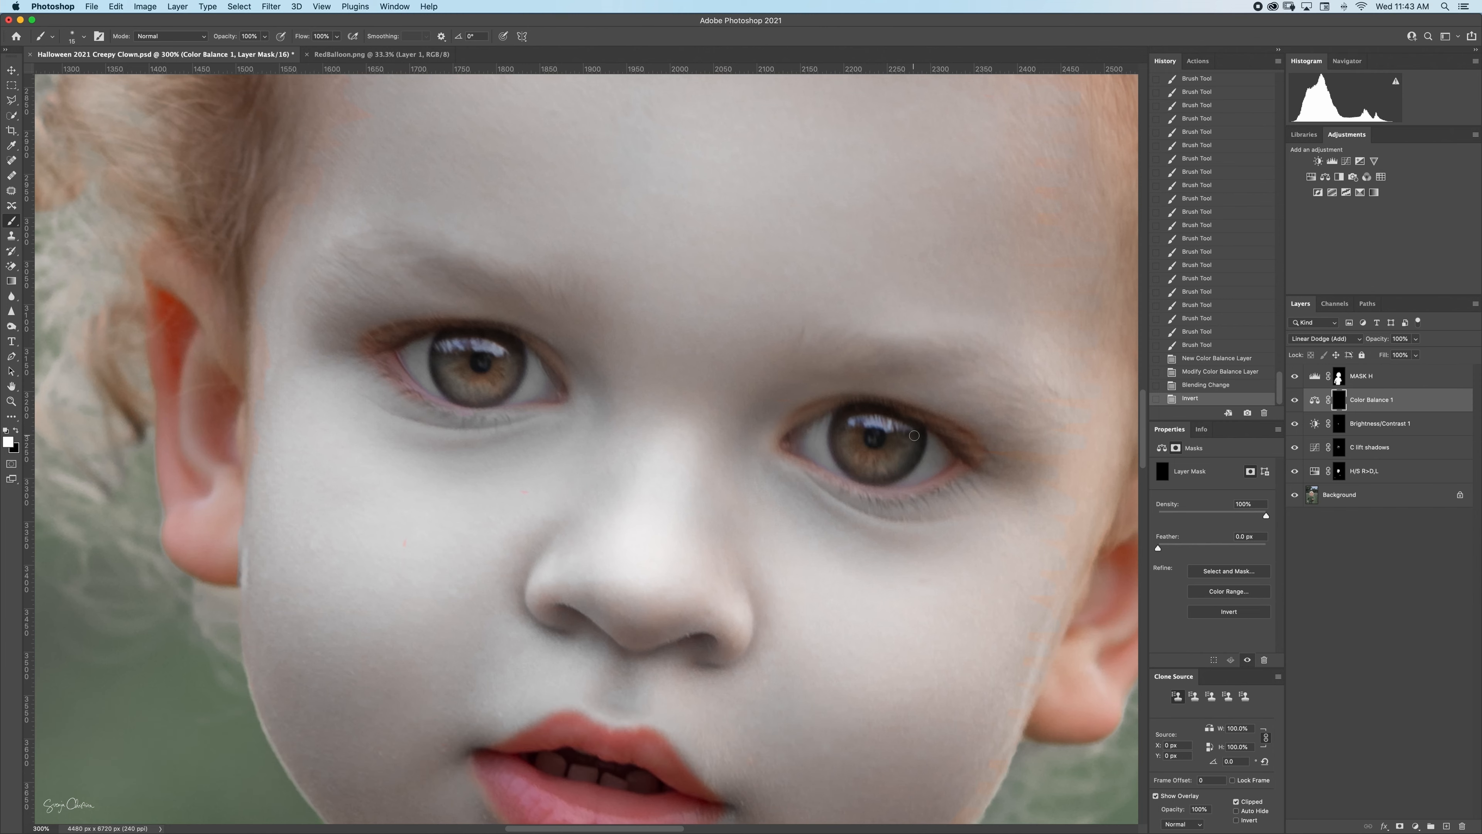
pyautogui.moveTo(920, 434)
pyautogui.mouseDown()
pyautogui.moveTo(907, 461)
pyautogui.moveTo(902, 432)
pyautogui.moveTo(839, 422)
pyautogui.moveTo(847, 462)
pyautogui.moveTo(870, 479)
pyautogui.moveTo(916, 454)
pyautogui.moveTo(864, 445)
pyautogui.moveTo(839, 414)
pyautogui.moveTo(913, 426)
pyautogui.mouseUp()
pyautogui.moveTo(510, 348)
pyautogui.mouseDown()
pyautogui.moveTo(516, 381)
pyautogui.moveTo(469, 402)
pyautogui.moveTo(434, 371)
pyautogui.moveTo(476, 334)
pyautogui.moveTo(504, 341)
pyautogui.moveTo(494, 372)
pyautogui.moveTo(479, 349)
pyautogui.moveTo(470, 361)
pyautogui.moveTo(446, 349)
pyautogui.moveTo(499, 379)
pyautogui.mouseUp()
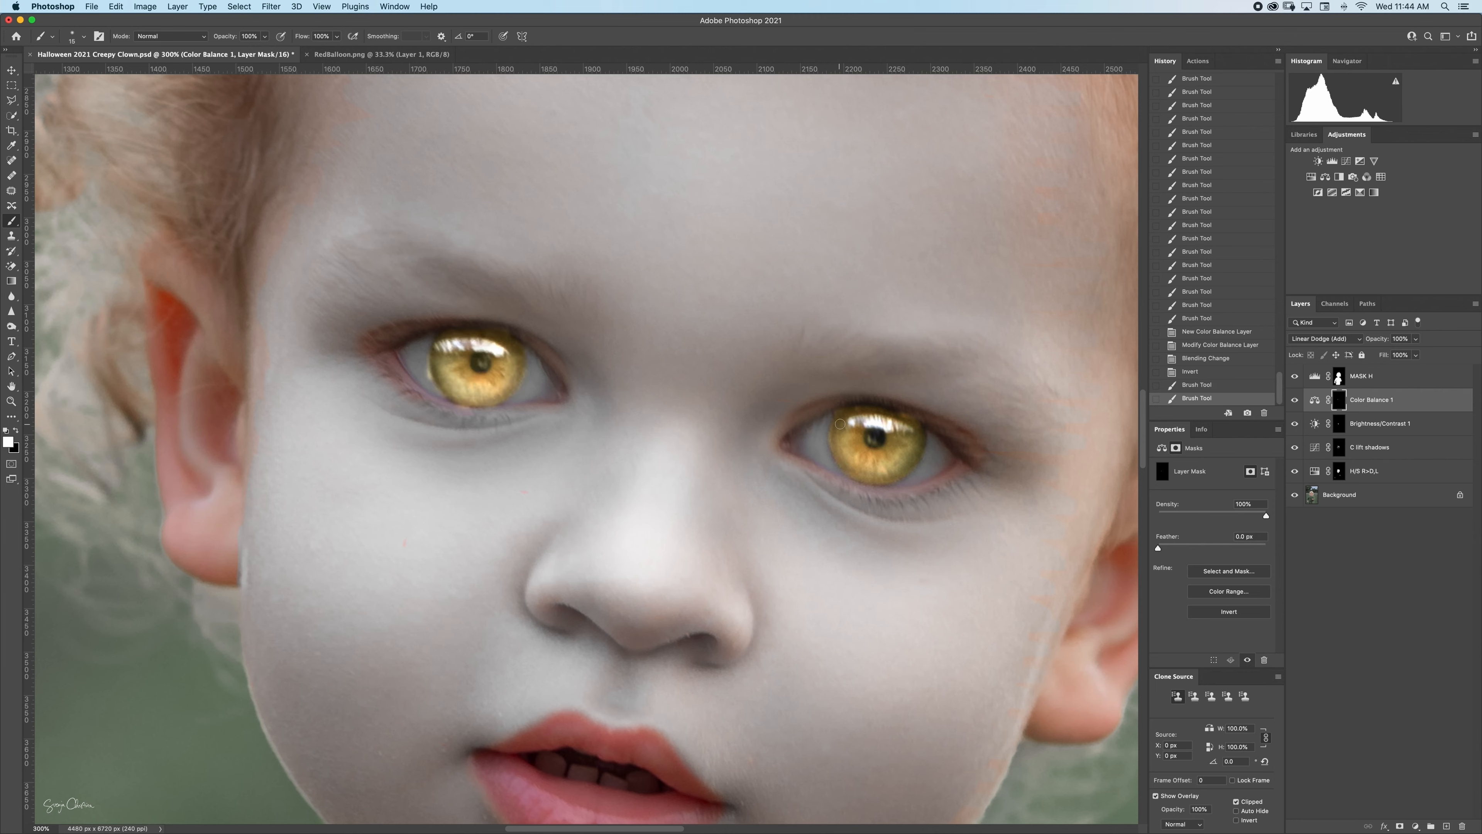
pyautogui.moveTo(840, 424)
pyautogui.mouseDown()
pyautogui.moveTo(847, 476)
pyautogui.moveTo(863, 474)
pyautogui.mouseUp()
# Paint black on the Color Balance mask to clean up the iris edge and restore both dark pupils.
pyautogui.press('x')
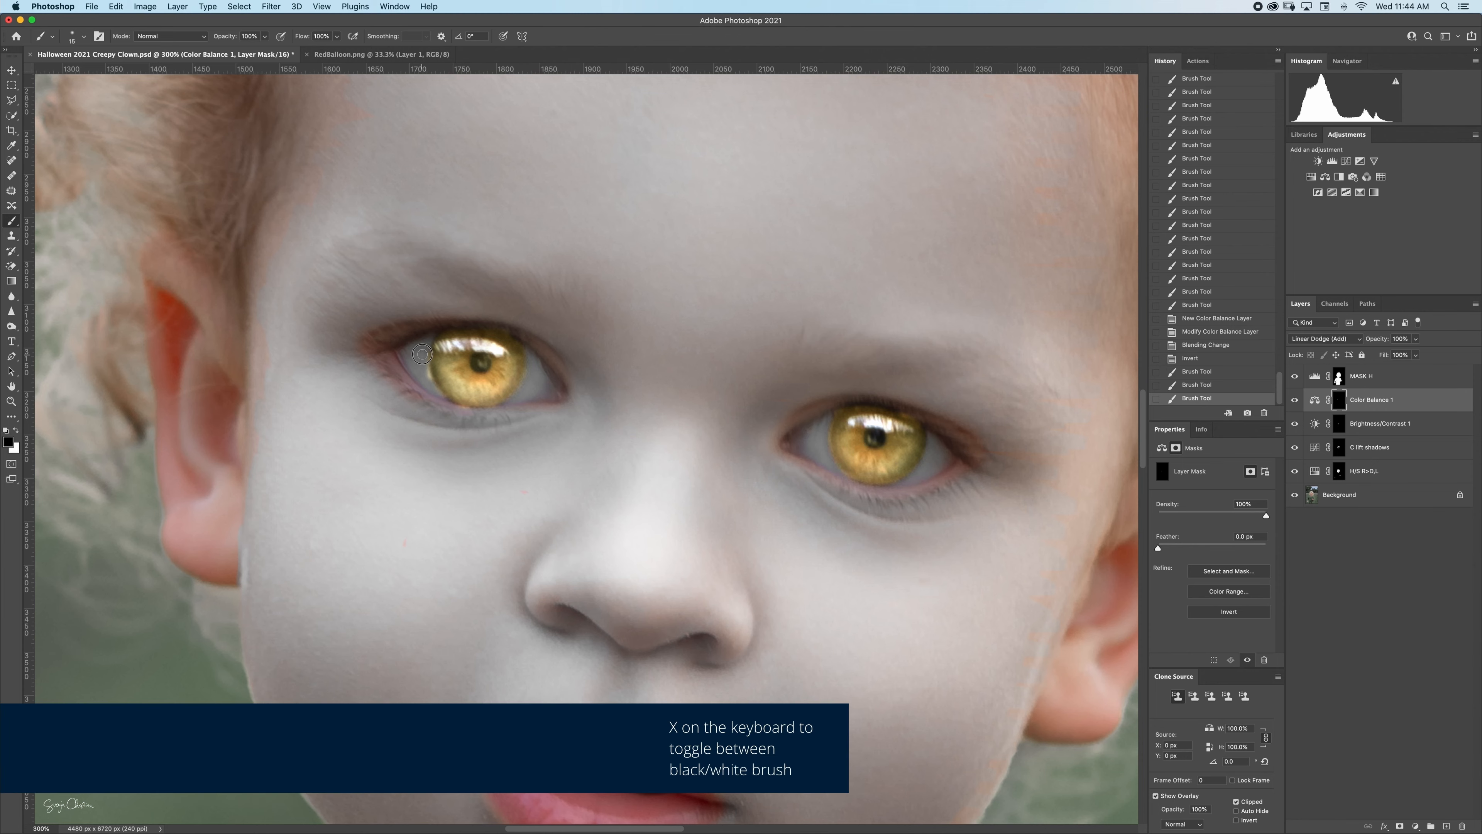
pyautogui.moveTo(421, 354); pyautogui.dragTo(467, 423)
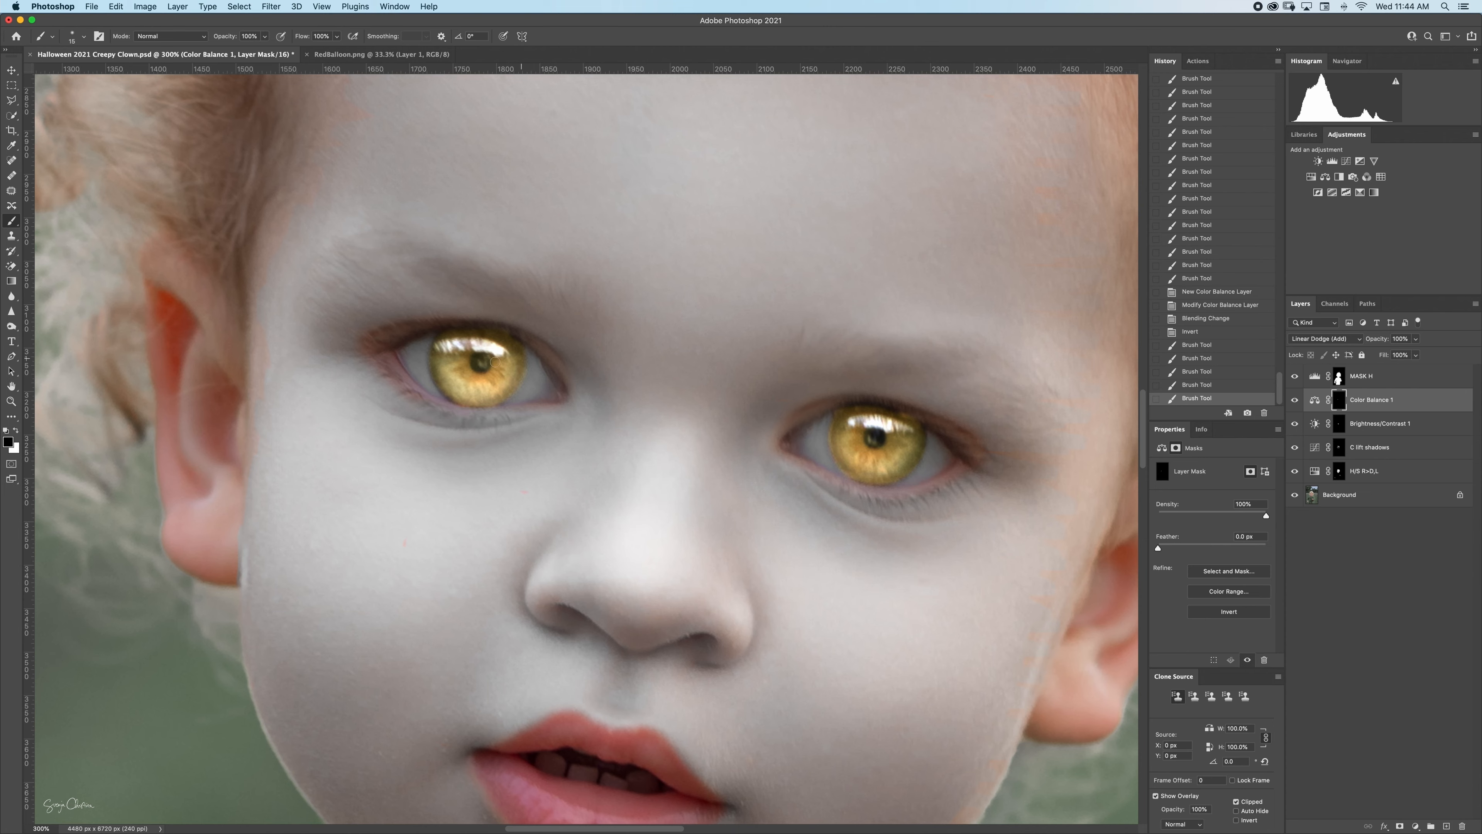
pyautogui.moveTo(482, 360)
pyautogui.mouseDown()
pyautogui.moveTo(472, 366)
pyautogui.moveTo(490, 356)
pyautogui.mouseUp()
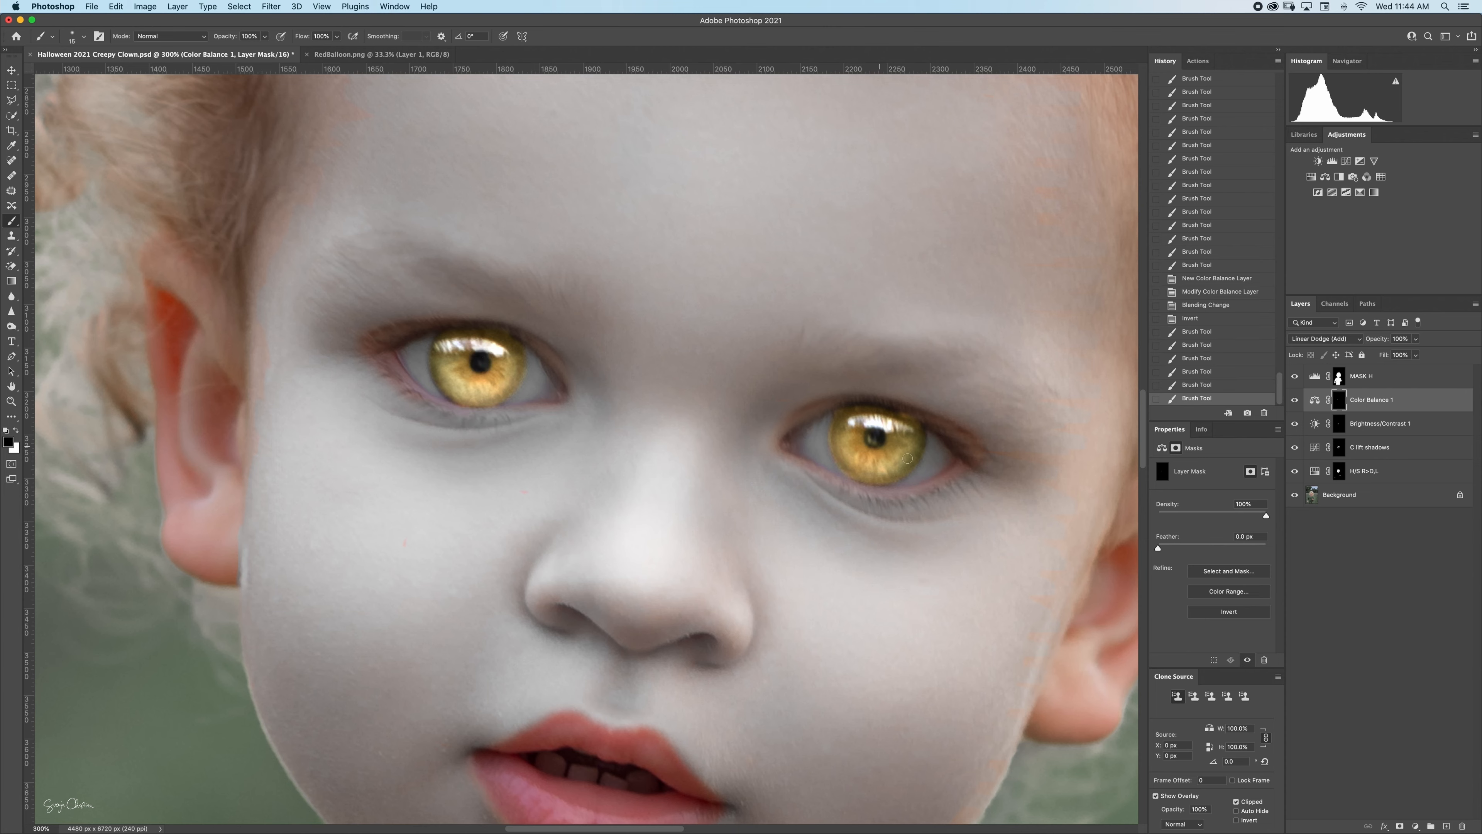
pyautogui.moveTo(871, 429); pyautogui.dragTo(875, 439)
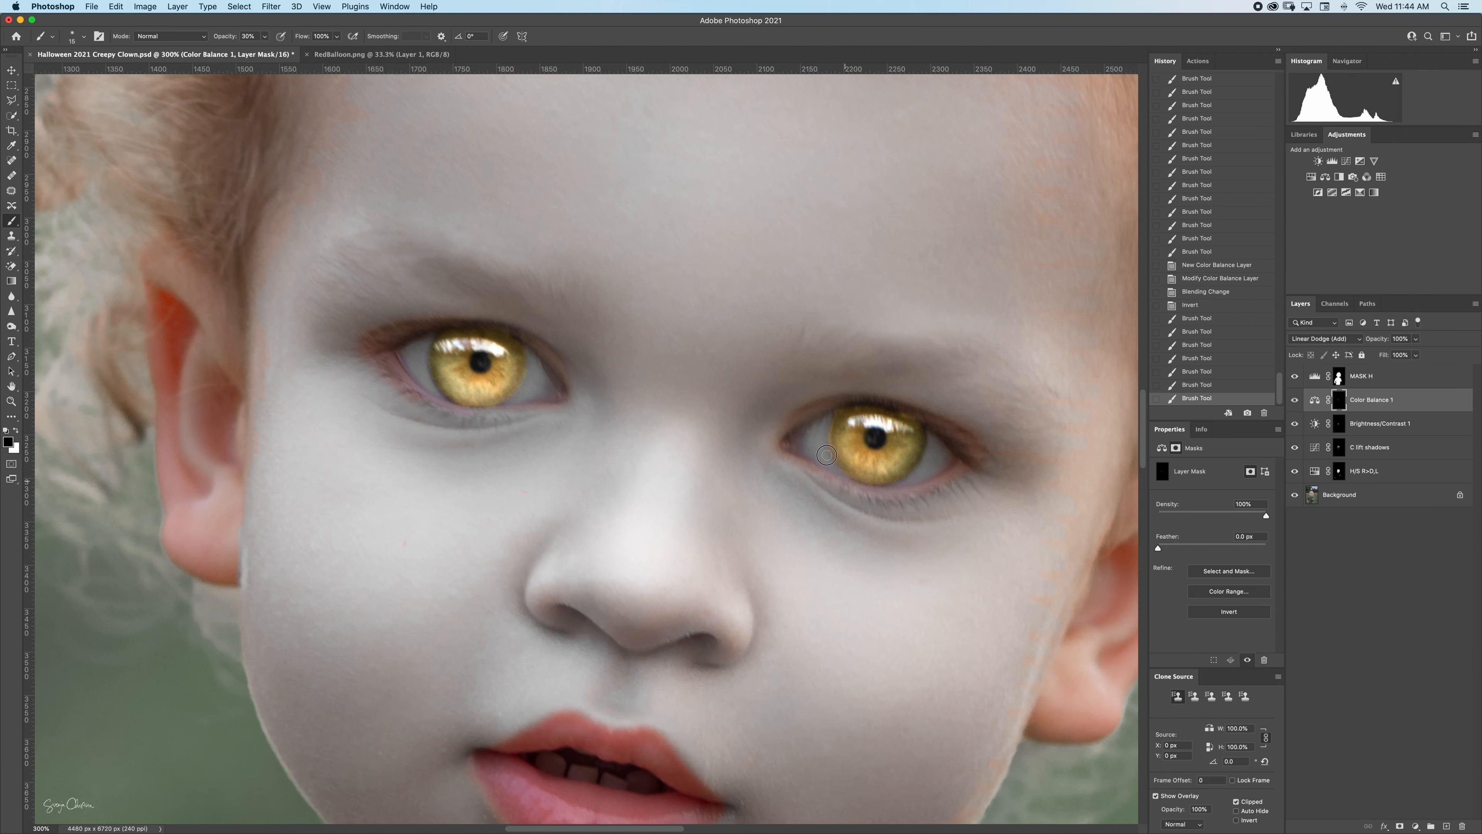
# Soften the outer edges of both yellow irises with a black brush at 30% opacity on the Color Balance mask.
pyautogui.moveTo(827, 417); pyautogui.dragTo(833, 433)
pyautogui.moveTo(835, 435); pyautogui.dragTo(846, 469)
pyautogui.moveTo(846, 469); pyautogui.dragTo(856, 476)
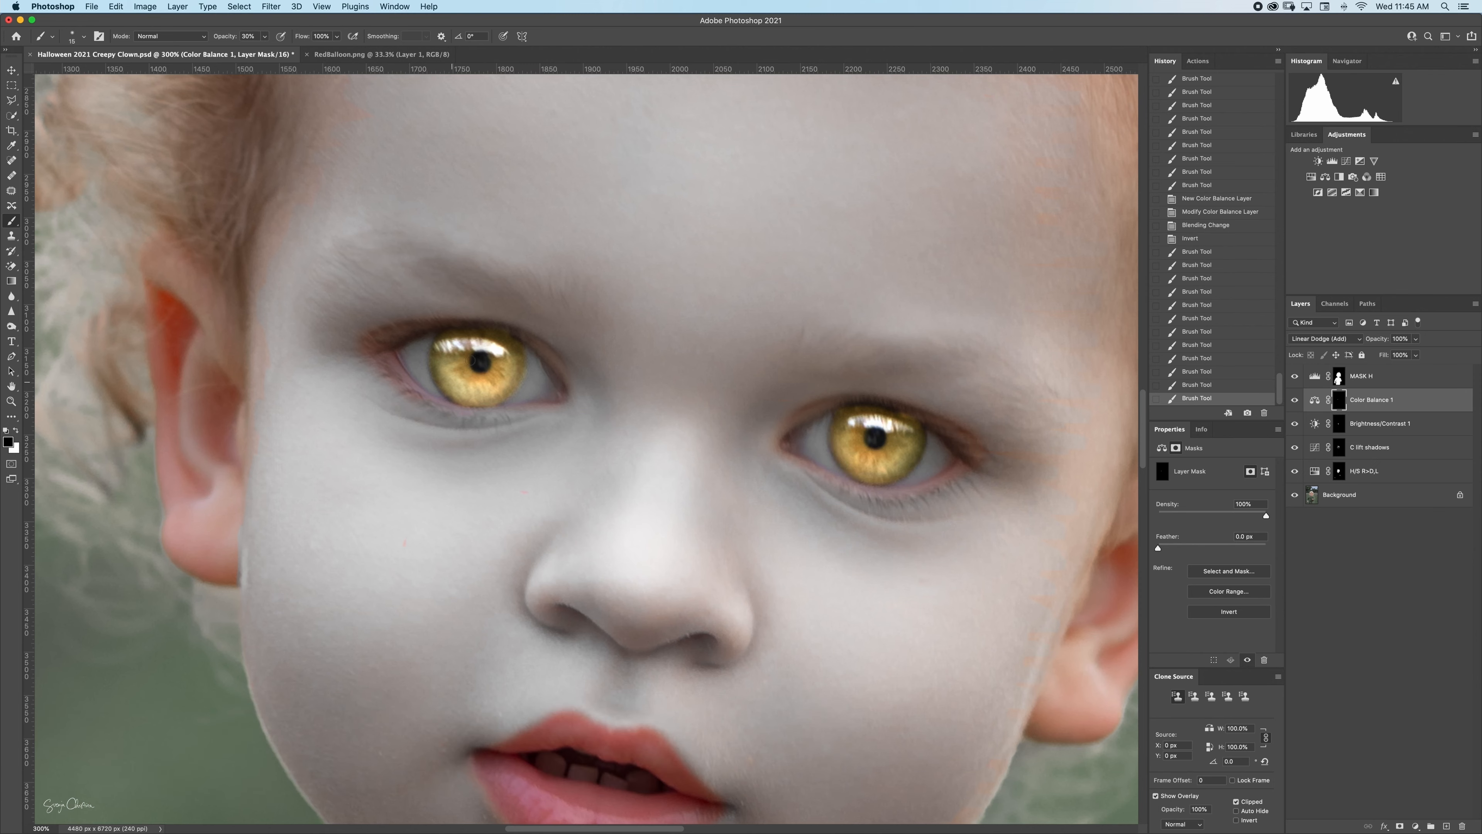
pyautogui.moveTo(528, 369)
pyautogui.mouseDown()
pyautogui.moveTo(512, 391)
pyautogui.moveTo(523, 341)
pyautogui.mouseUp()
pyautogui.moveTo(428, 341); pyautogui.dragTo(428, 373)
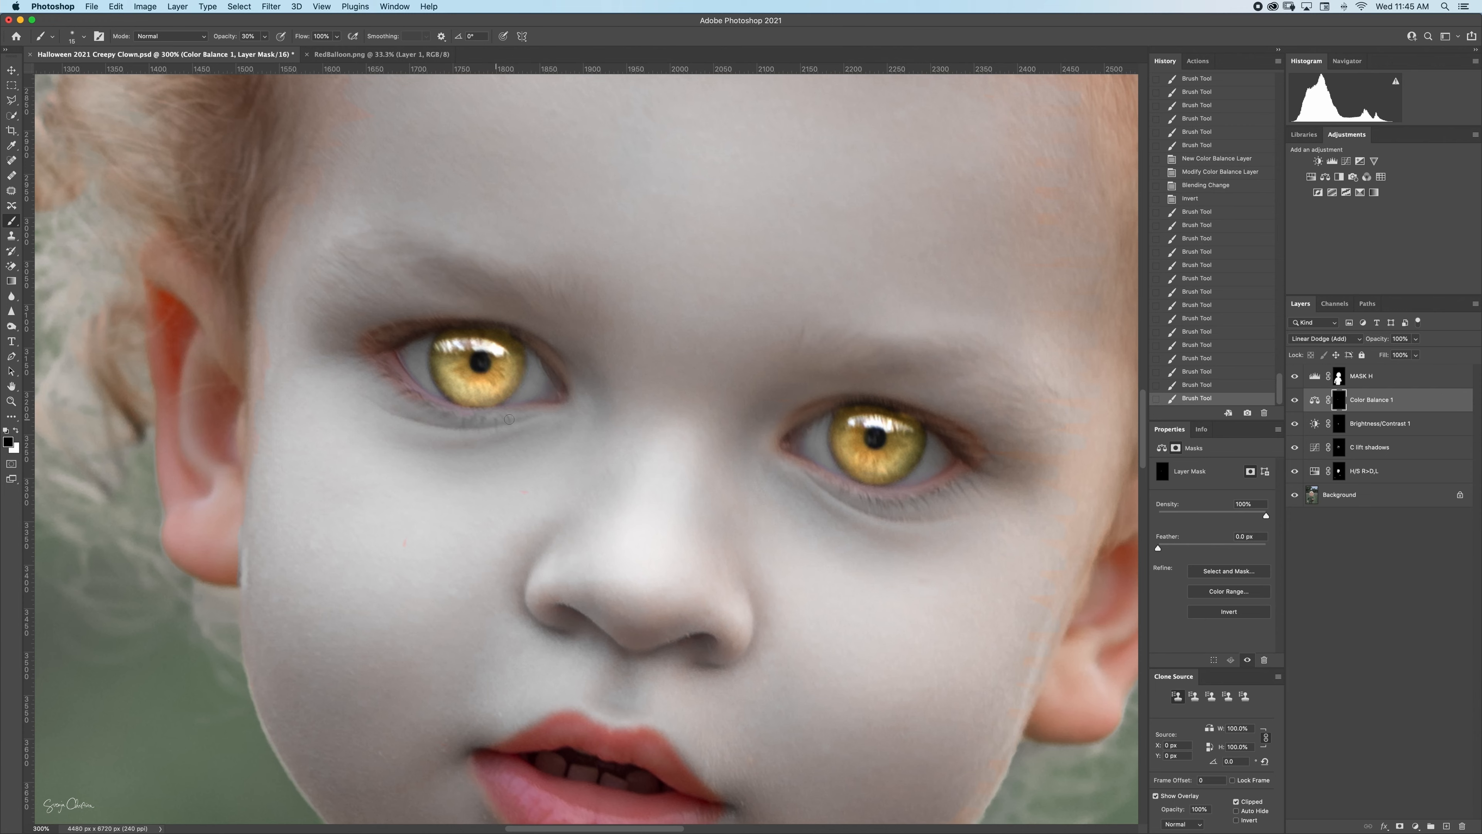
pyautogui.click(486, 411)
# Rename the Brightness/Contrast layer "BC nose" and the Color Balance layer "CB eyes".
pyautogui.doubleClick(1364, 424)
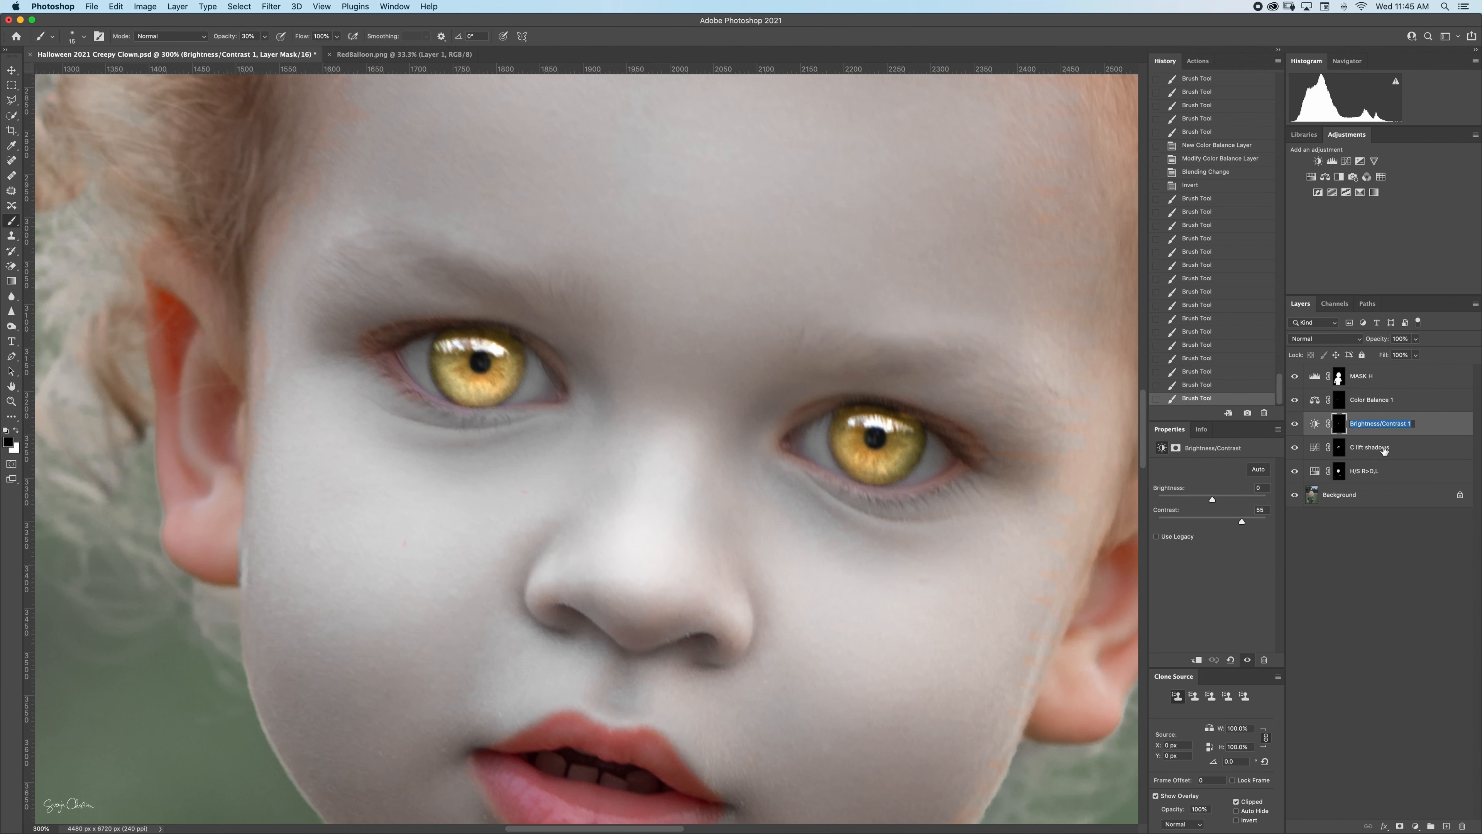
pyautogui.write('BC nose')
pyautogui.press('Return')
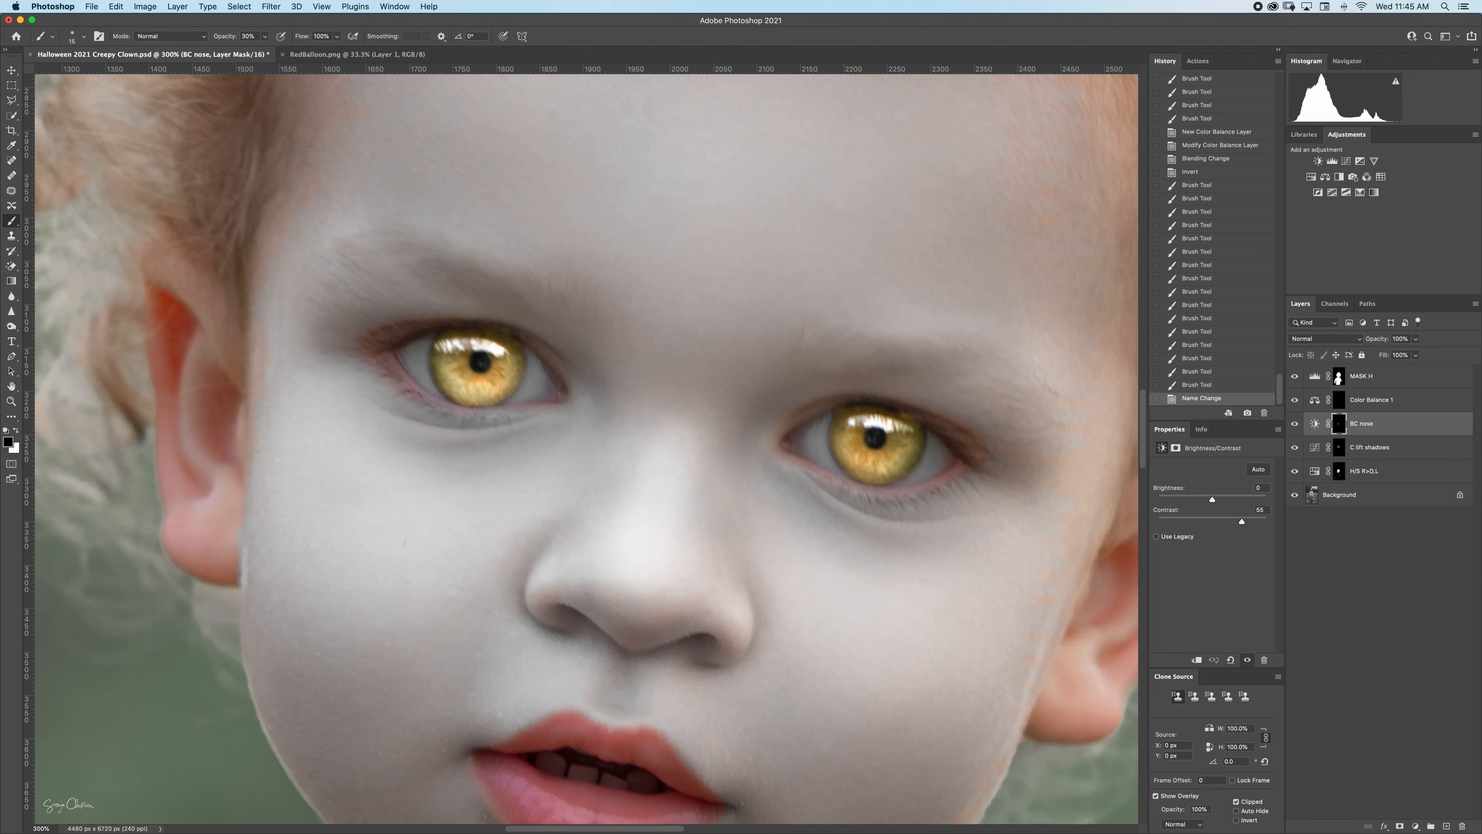
pyautogui.doubleClick(1367, 400)
pyautogui.write('CB')
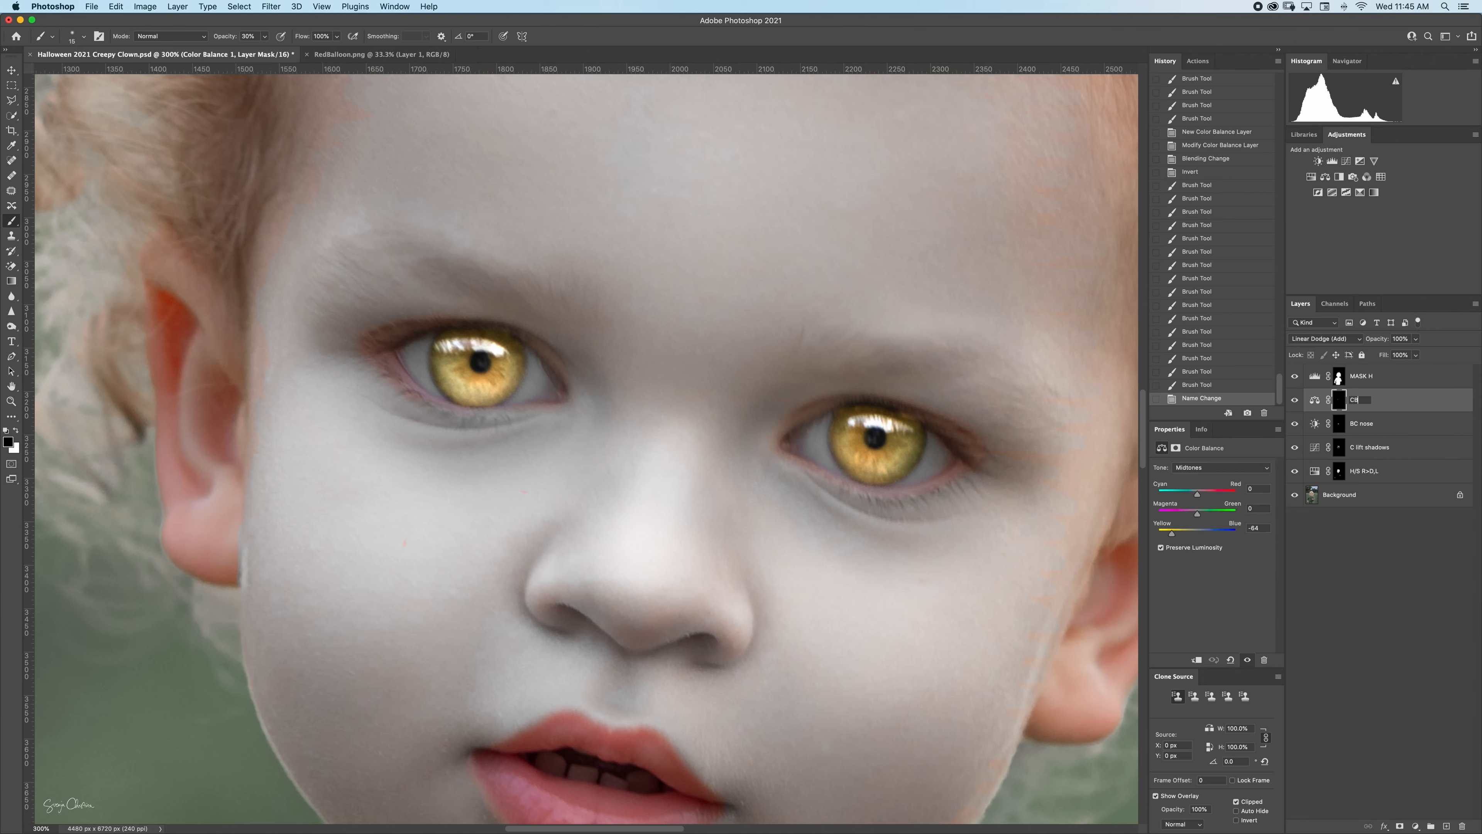
pyautogui.write(' eyes')
pyautogui.press('Return')
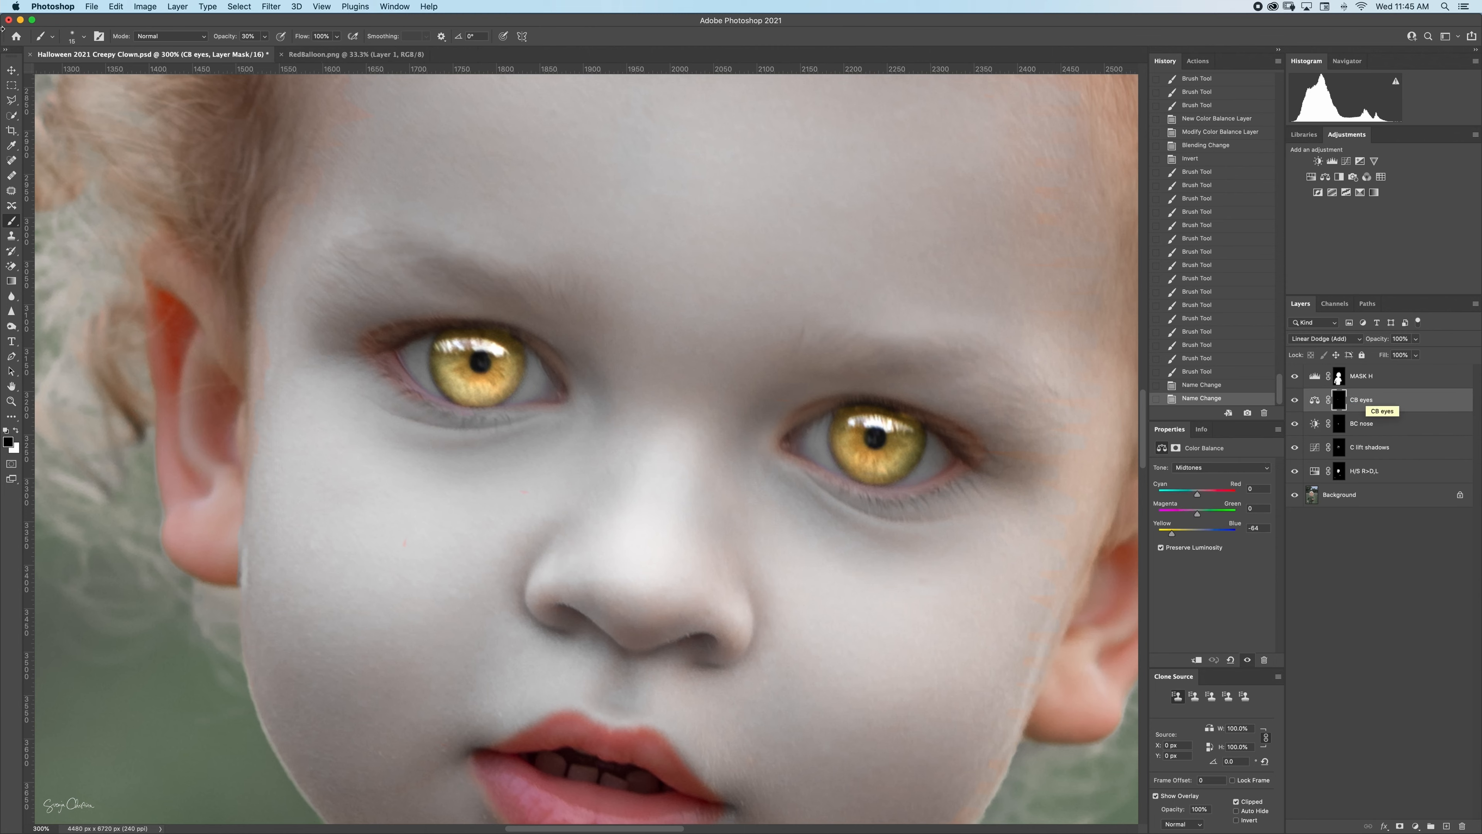
# Set the foreground colour to the dark red #601b08.
pyautogui.scroll(-5, 829, 450)
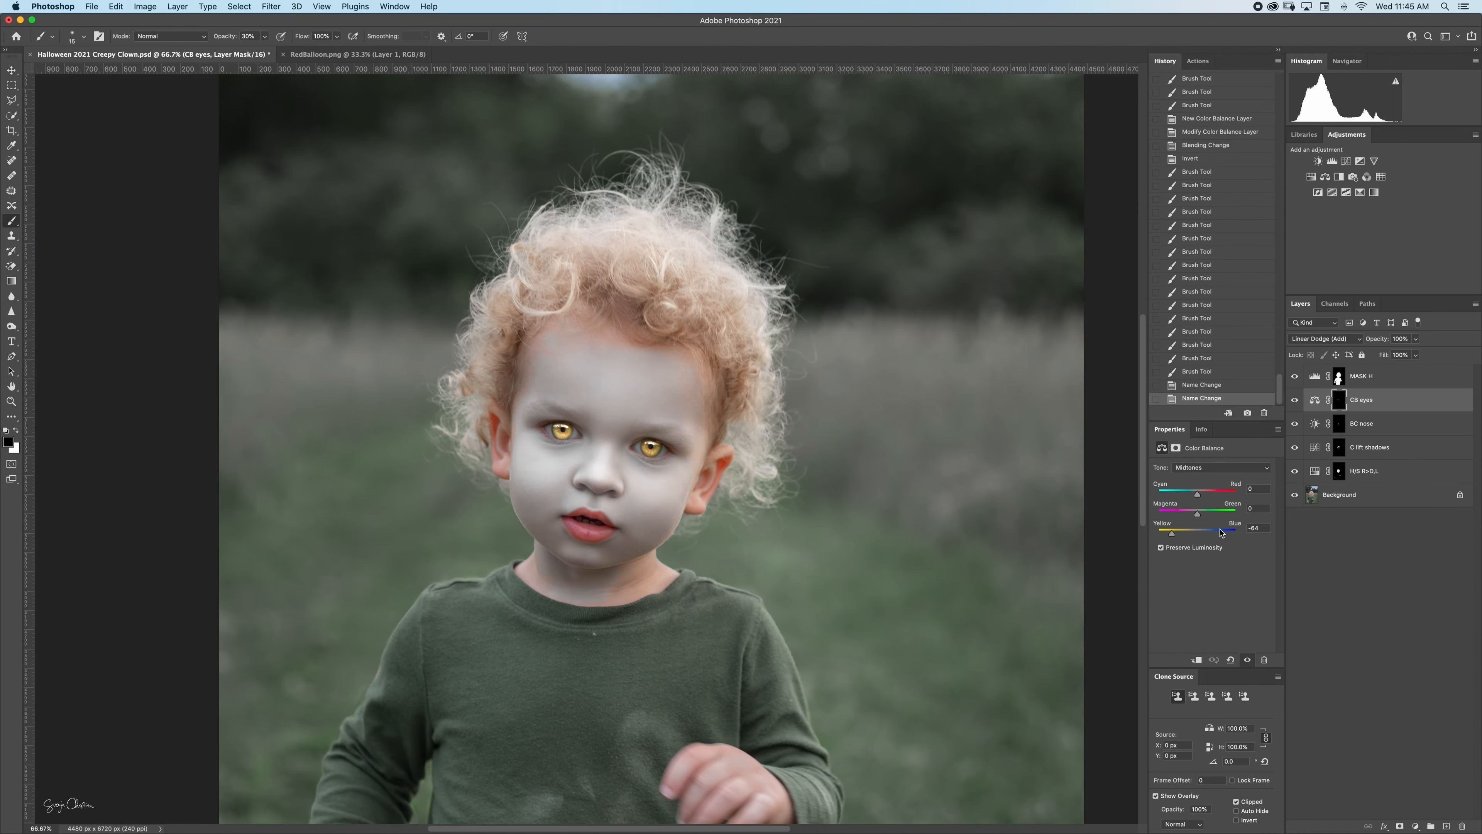
pyautogui.click(9, 442)
pyautogui.click(642, 524)
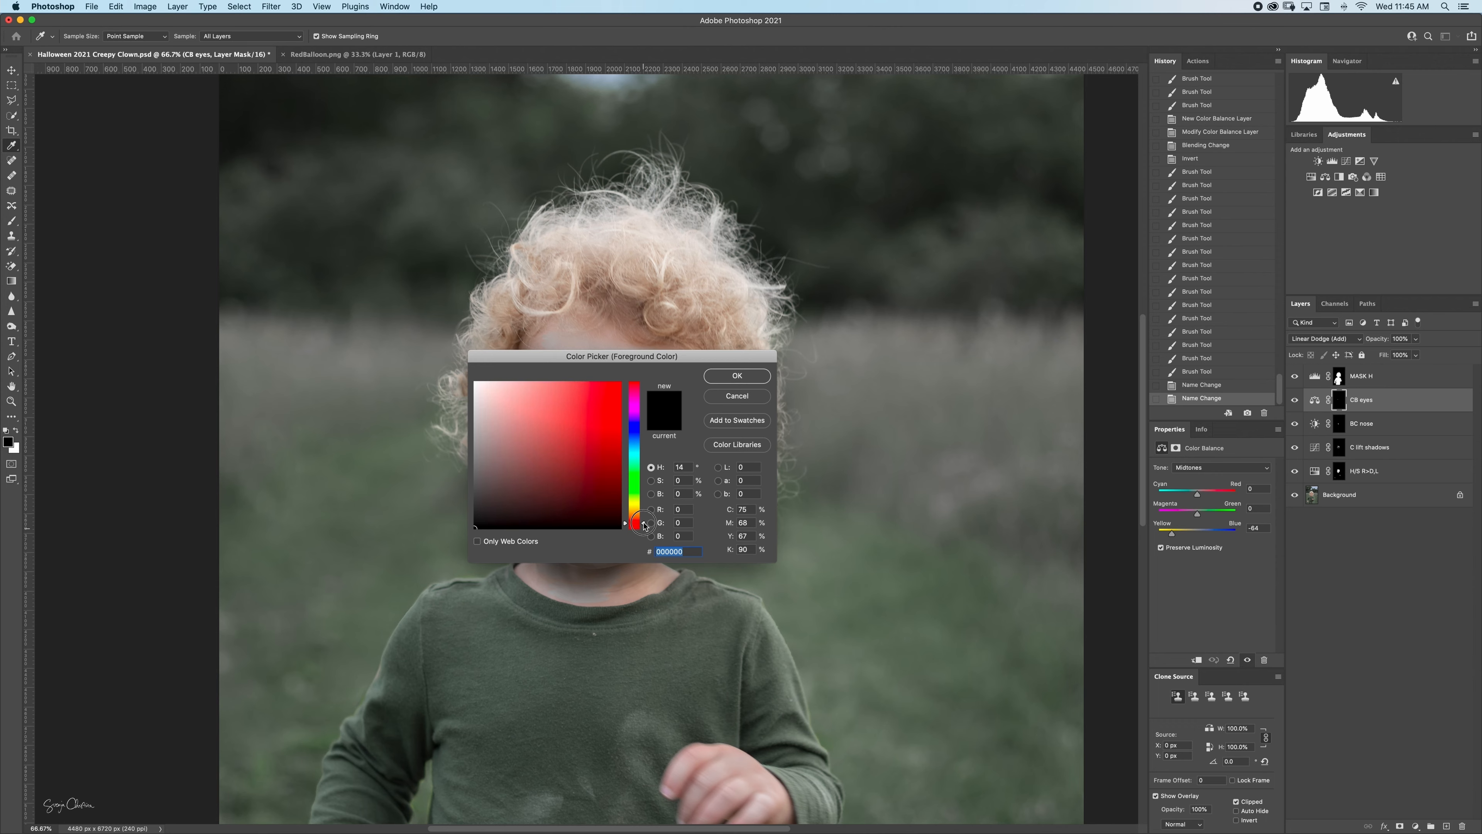
pyautogui.click(611, 478)
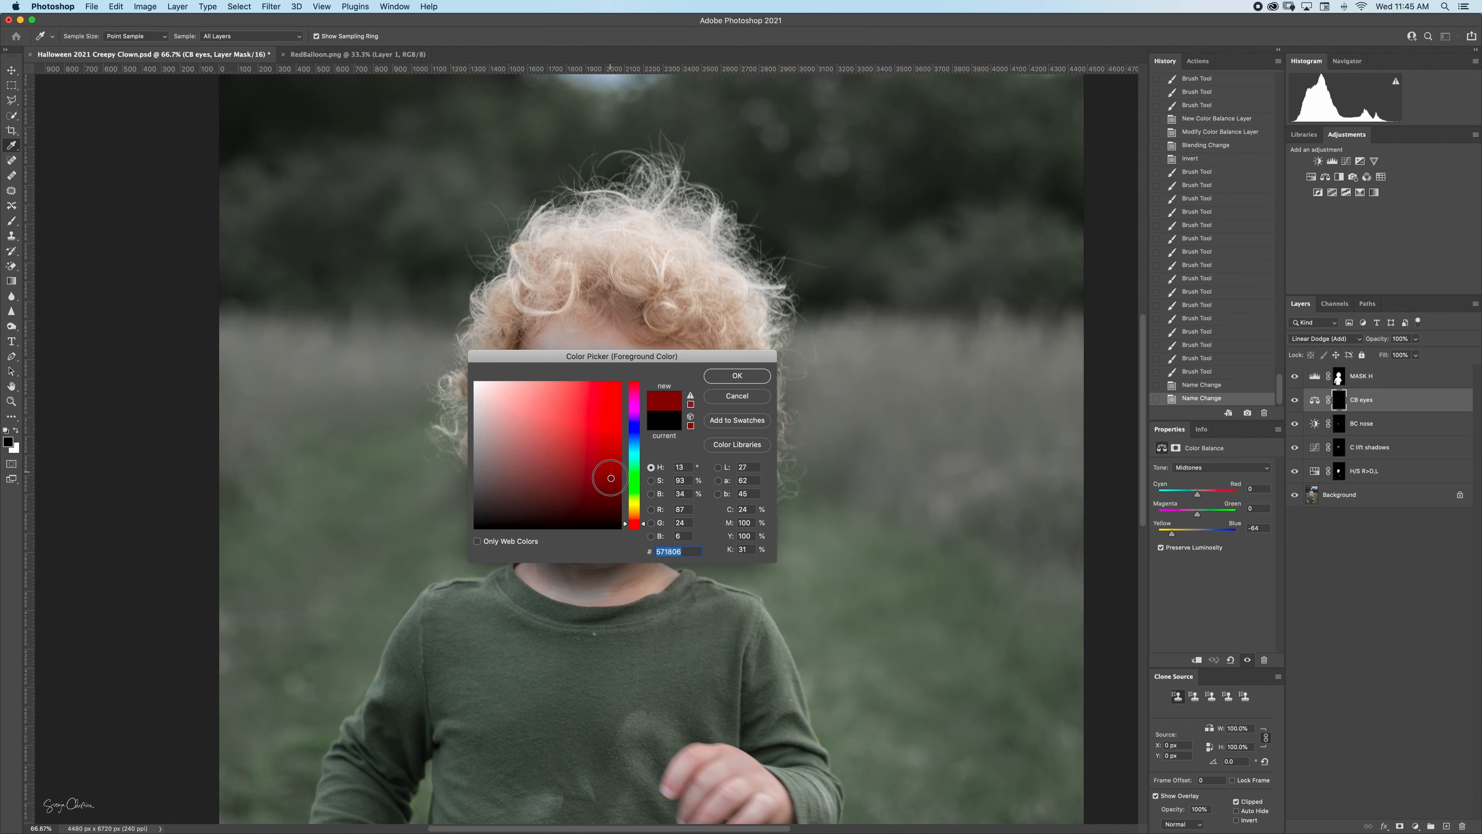
pyautogui.moveTo(611, 478)
pyautogui.mouseDown()
pyautogui.moveTo(610, 495)
pyautogui.moveTo(608, 471)
pyautogui.mouseUp()
pyautogui.click(738, 377)
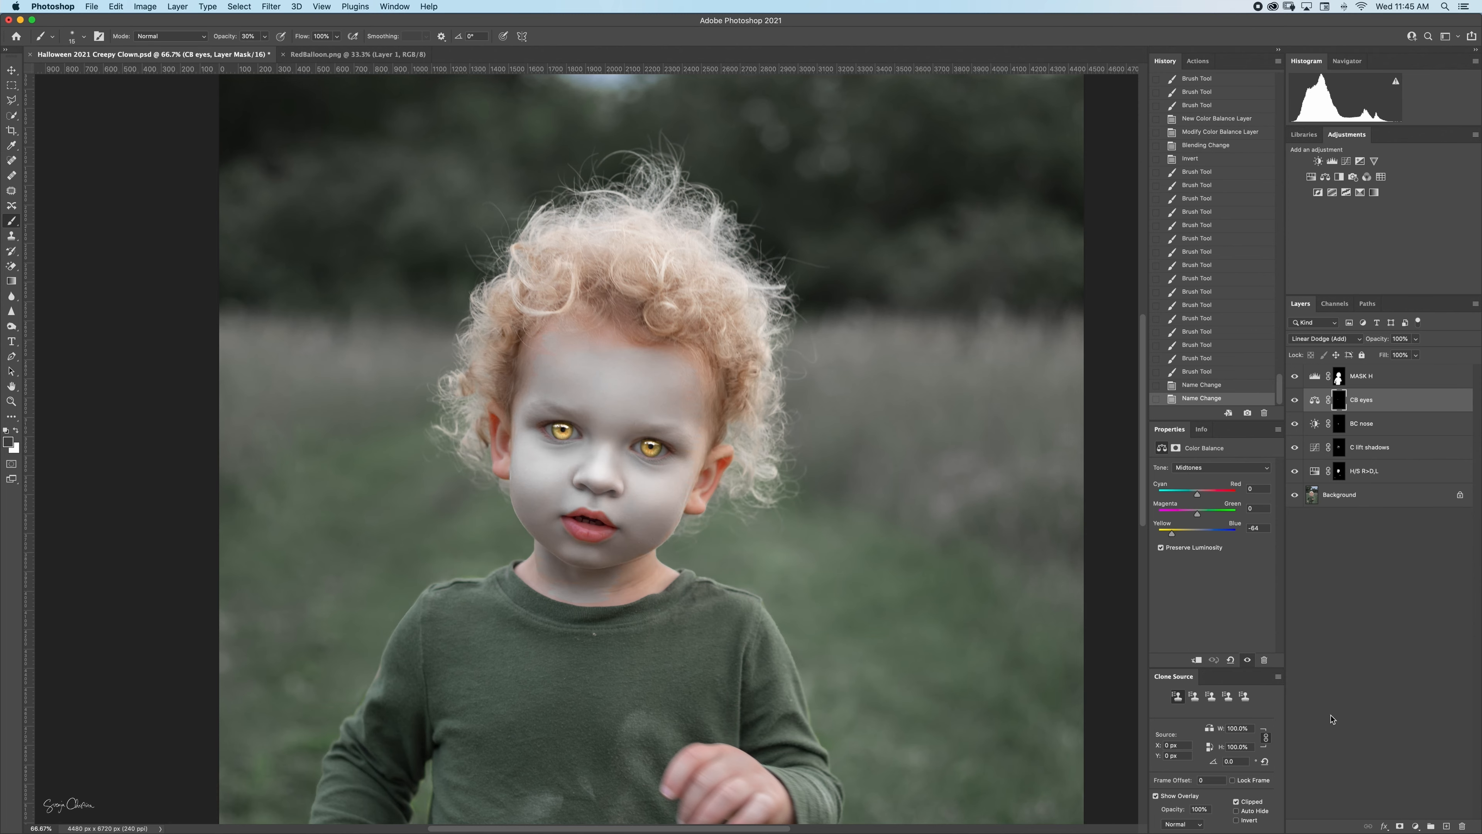
pyautogui.click(1416, 826)
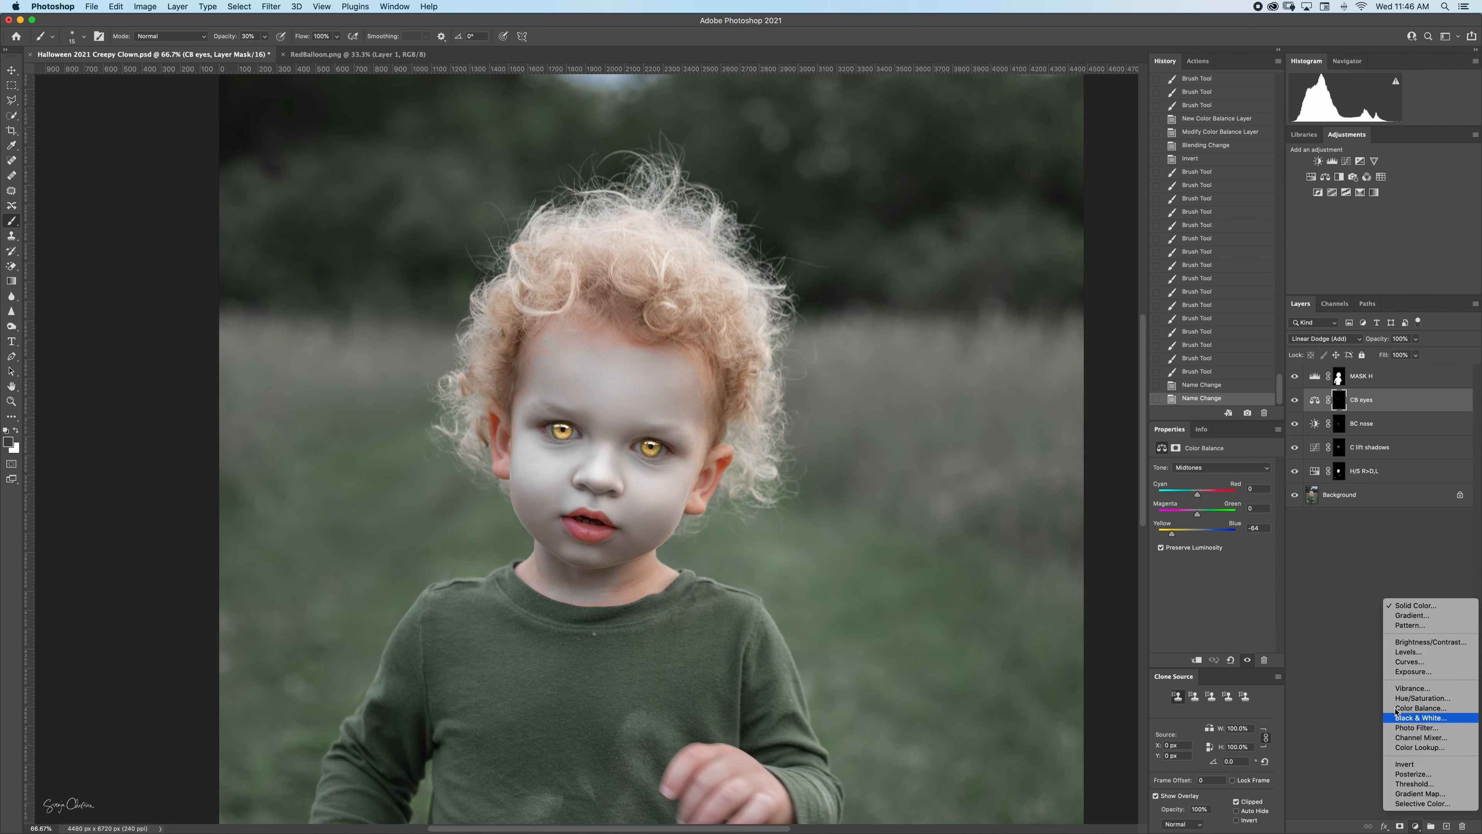
pyautogui.click(1403, 608)
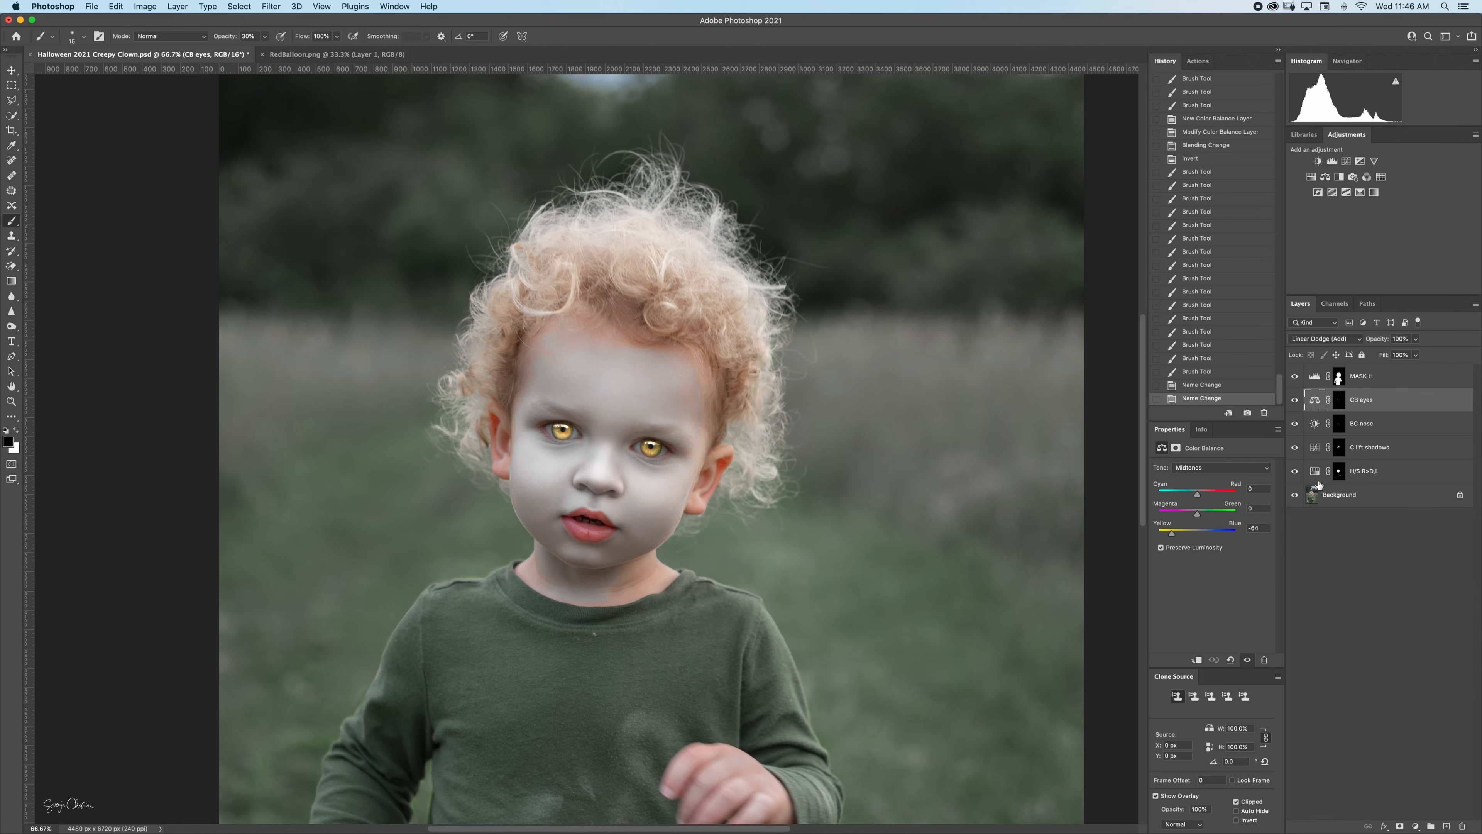
pyautogui.click(1220, 375)
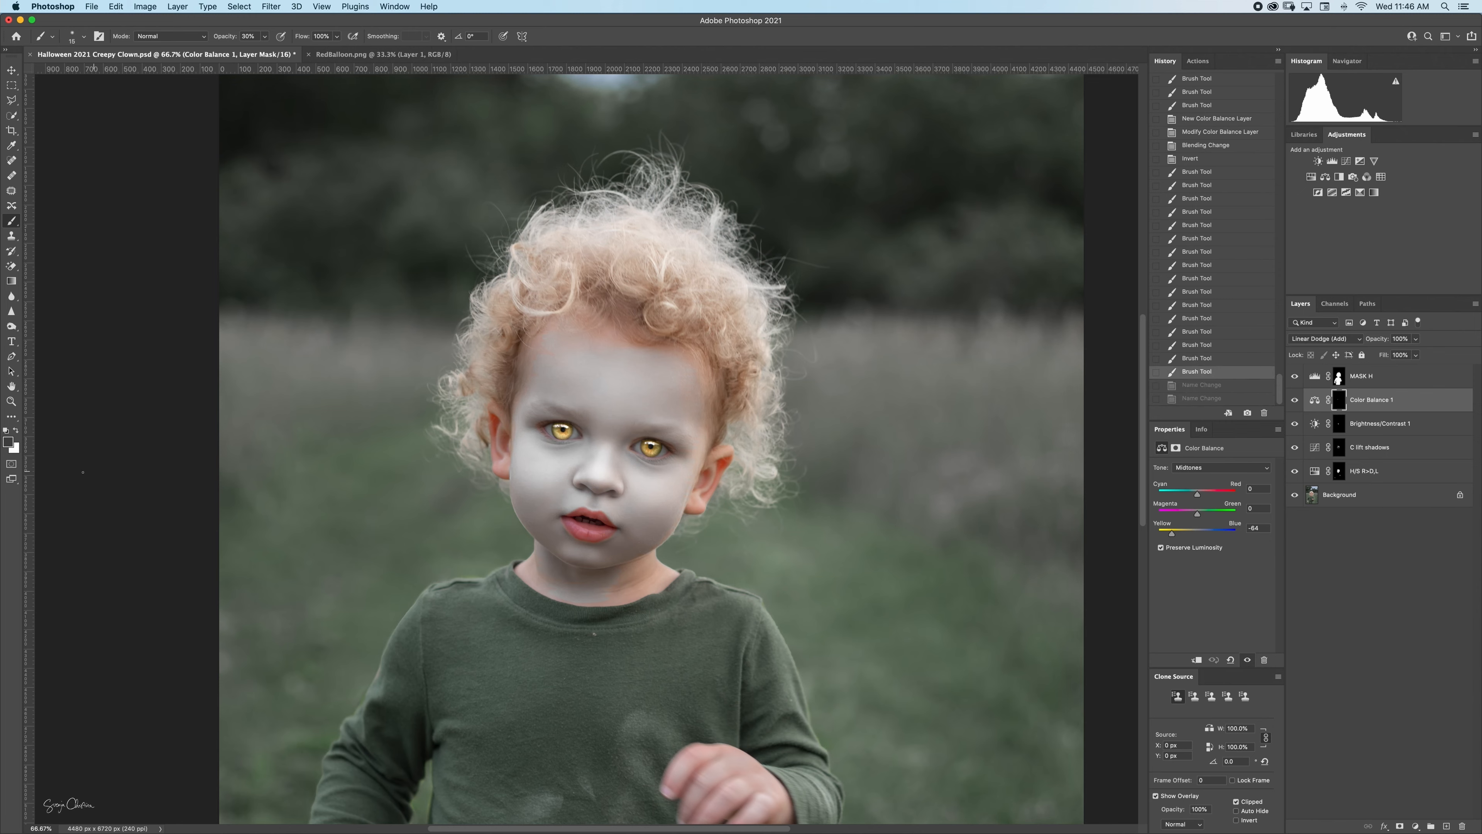
pyautogui.click(8, 442)
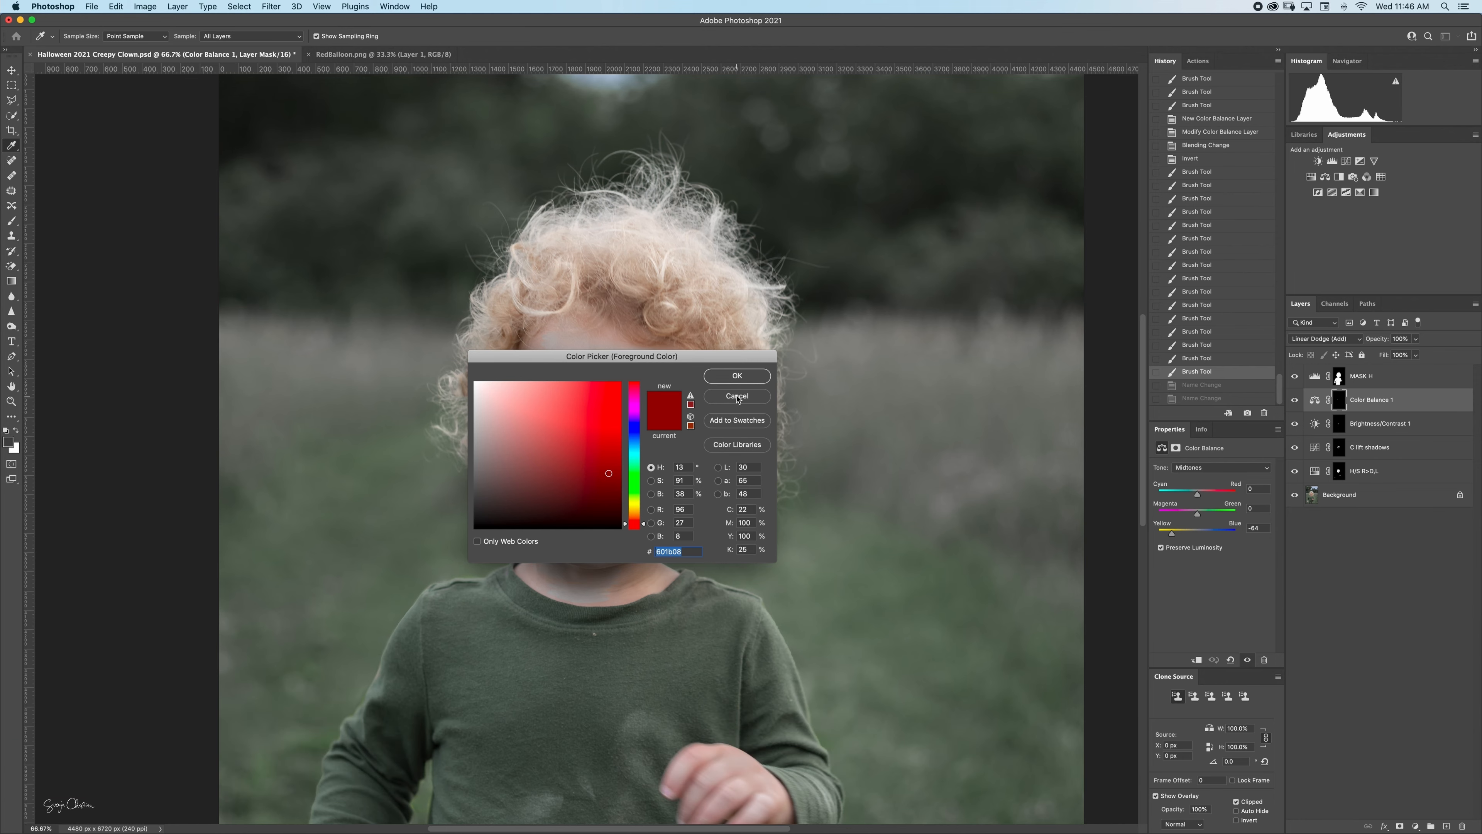
pyautogui.click(738, 375)
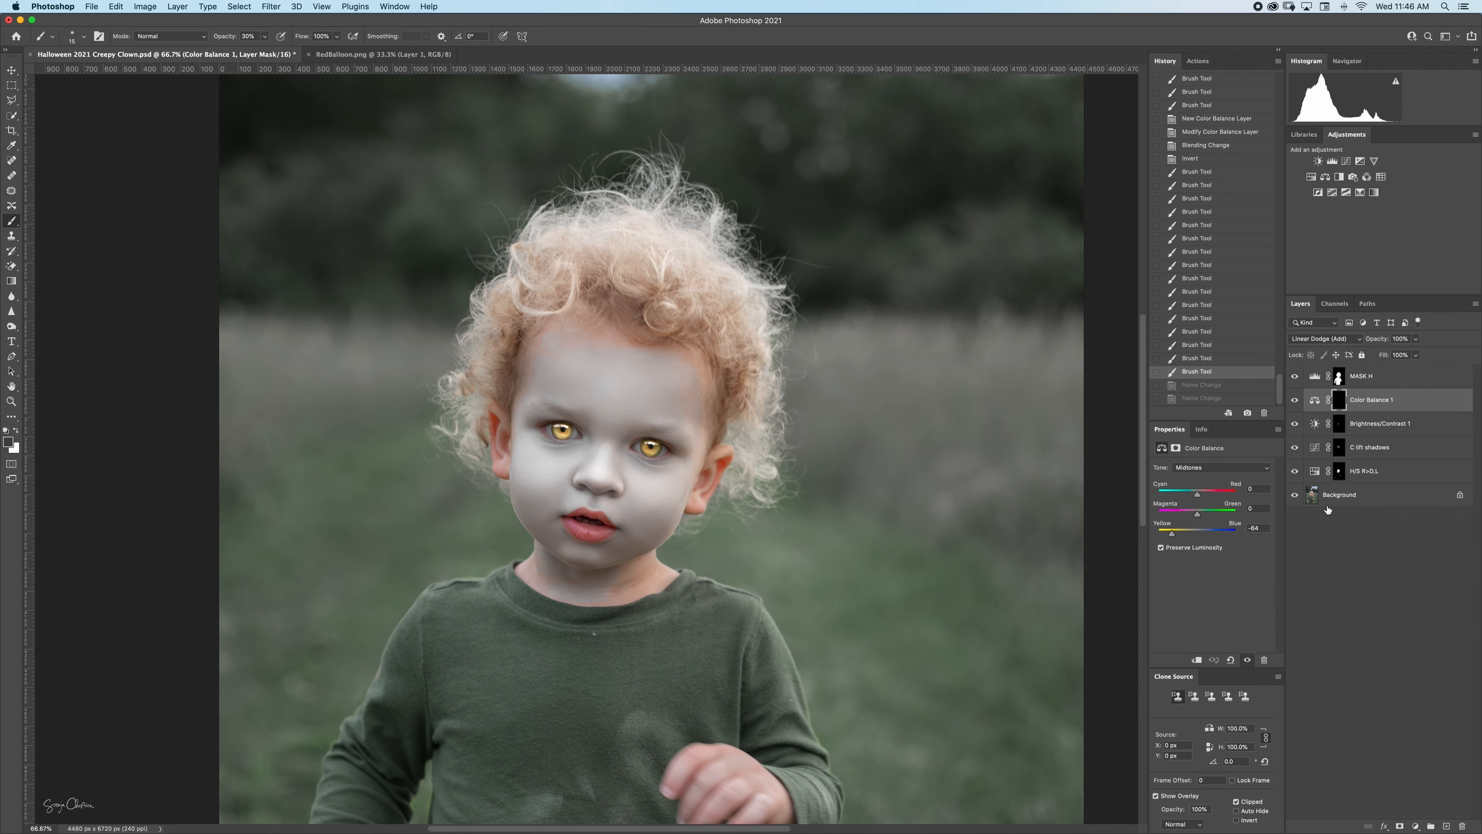
pyautogui.click(1446, 826)
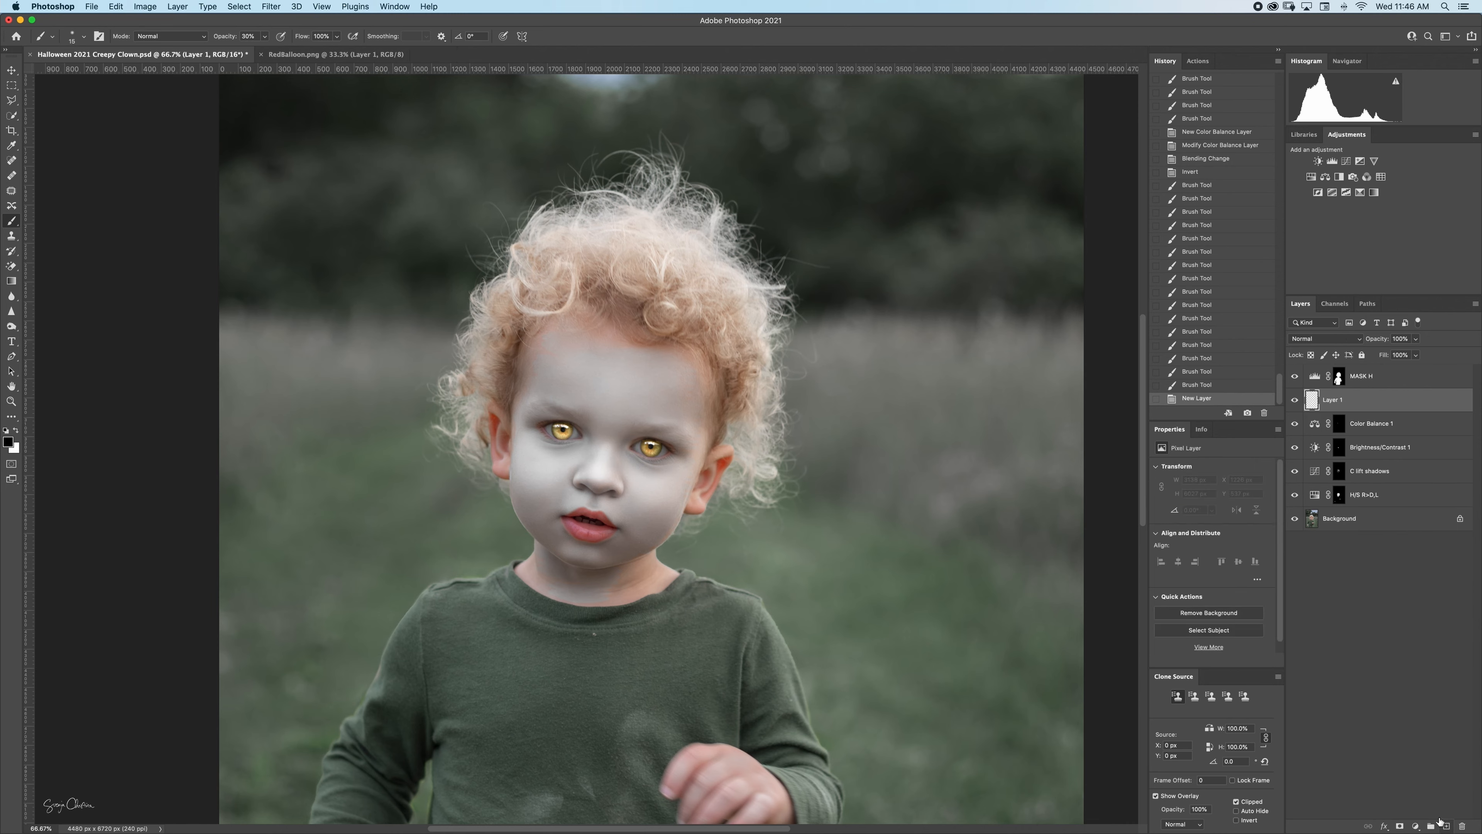
pyautogui.click(1191, 384)
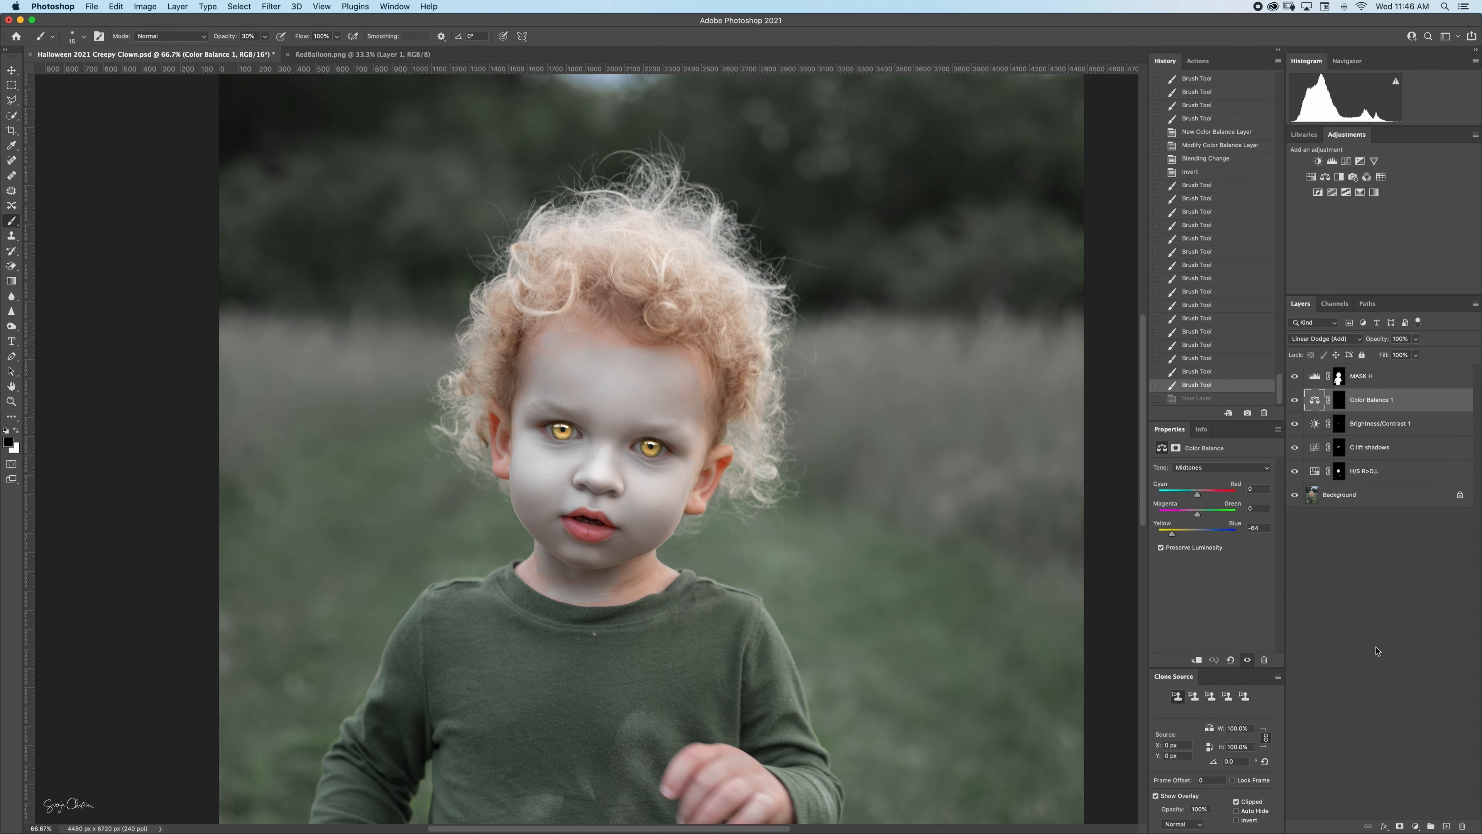
# Add a Solid Color fill layer in dark red #601b08 above the Color Balance layer and invert its mask to black.
pyautogui.click(1415, 826)
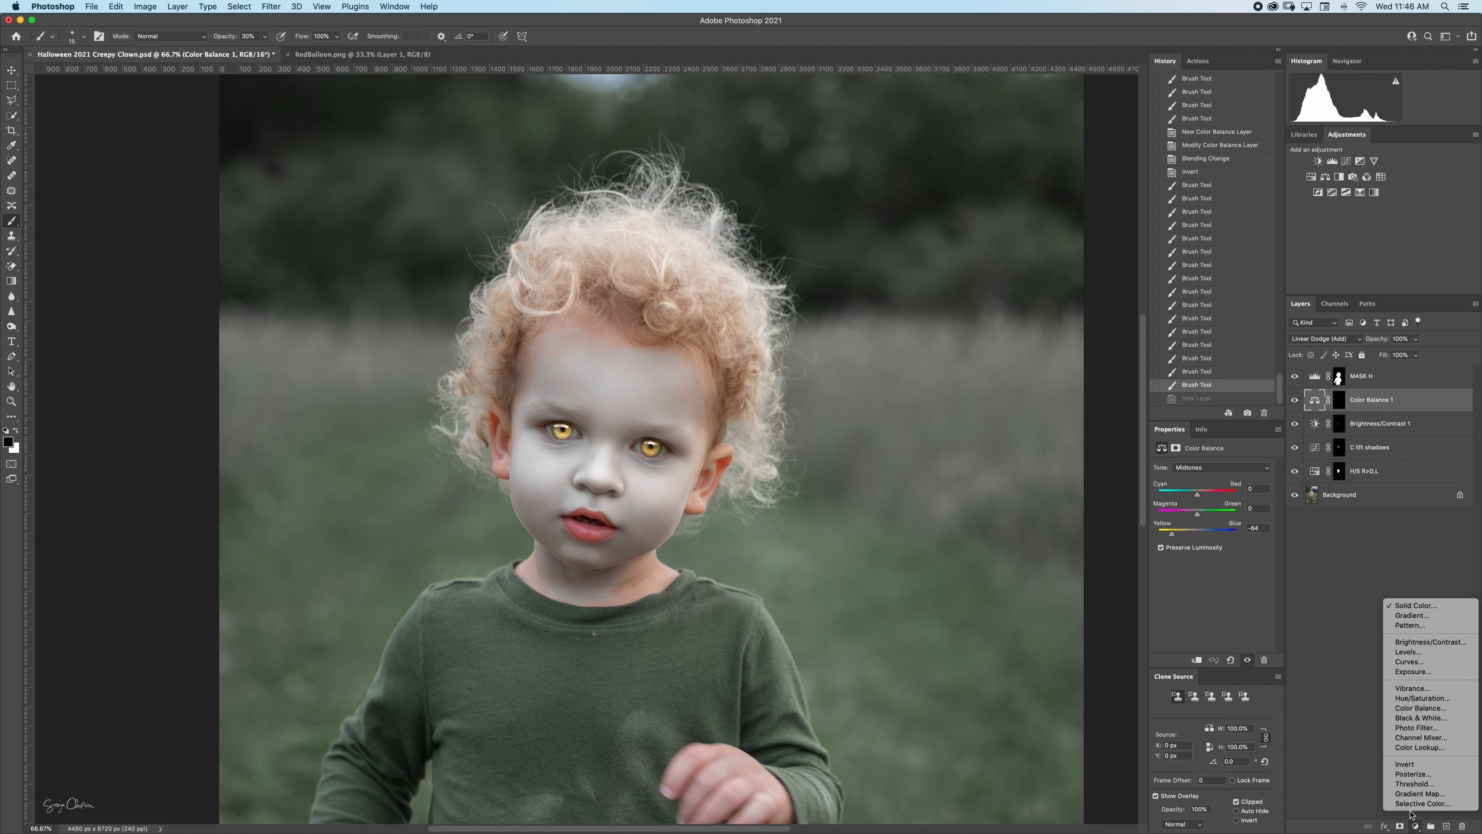
pyautogui.click(1405, 606)
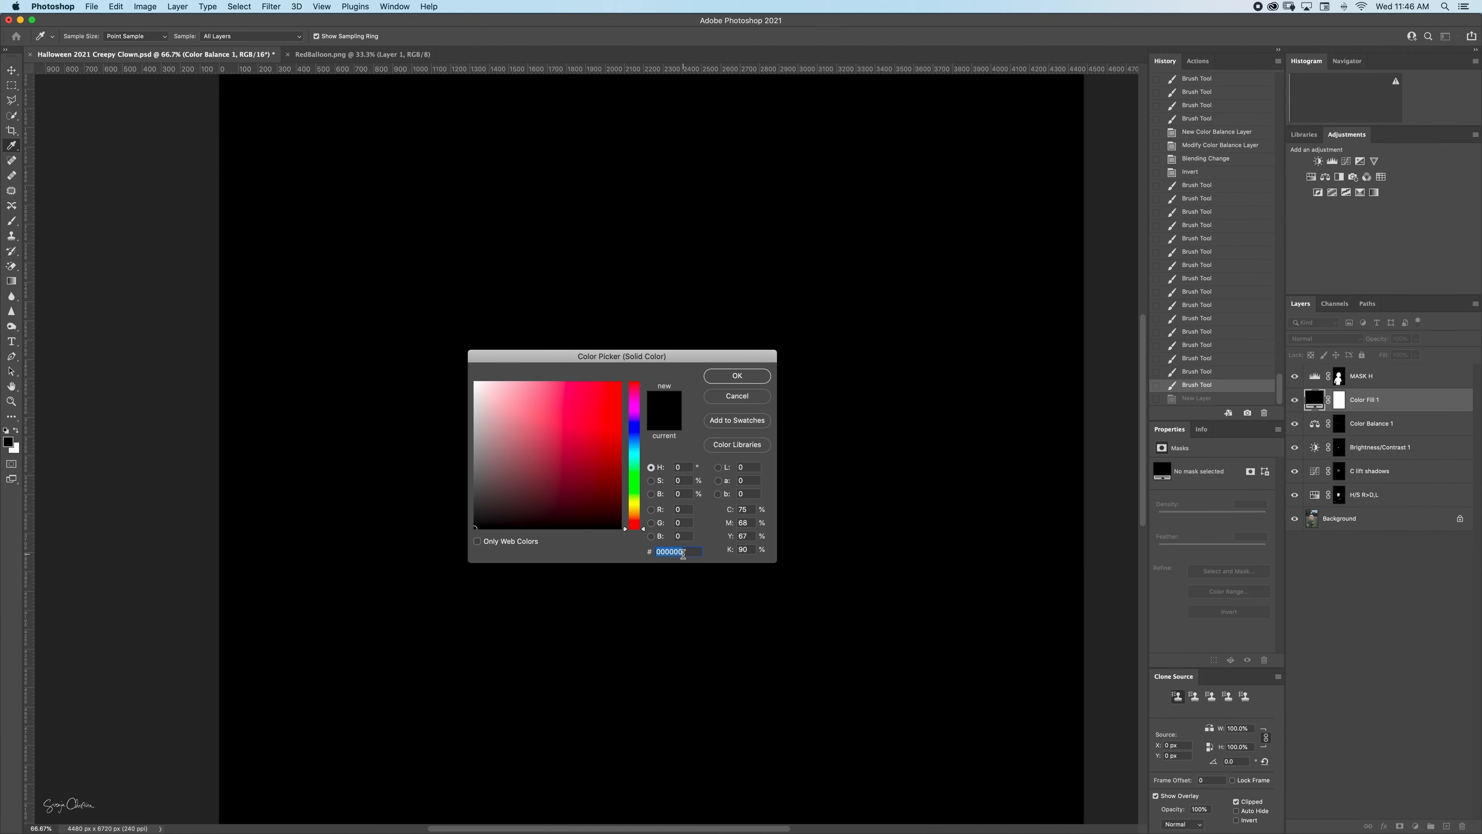
pyautogui.write('601b08')
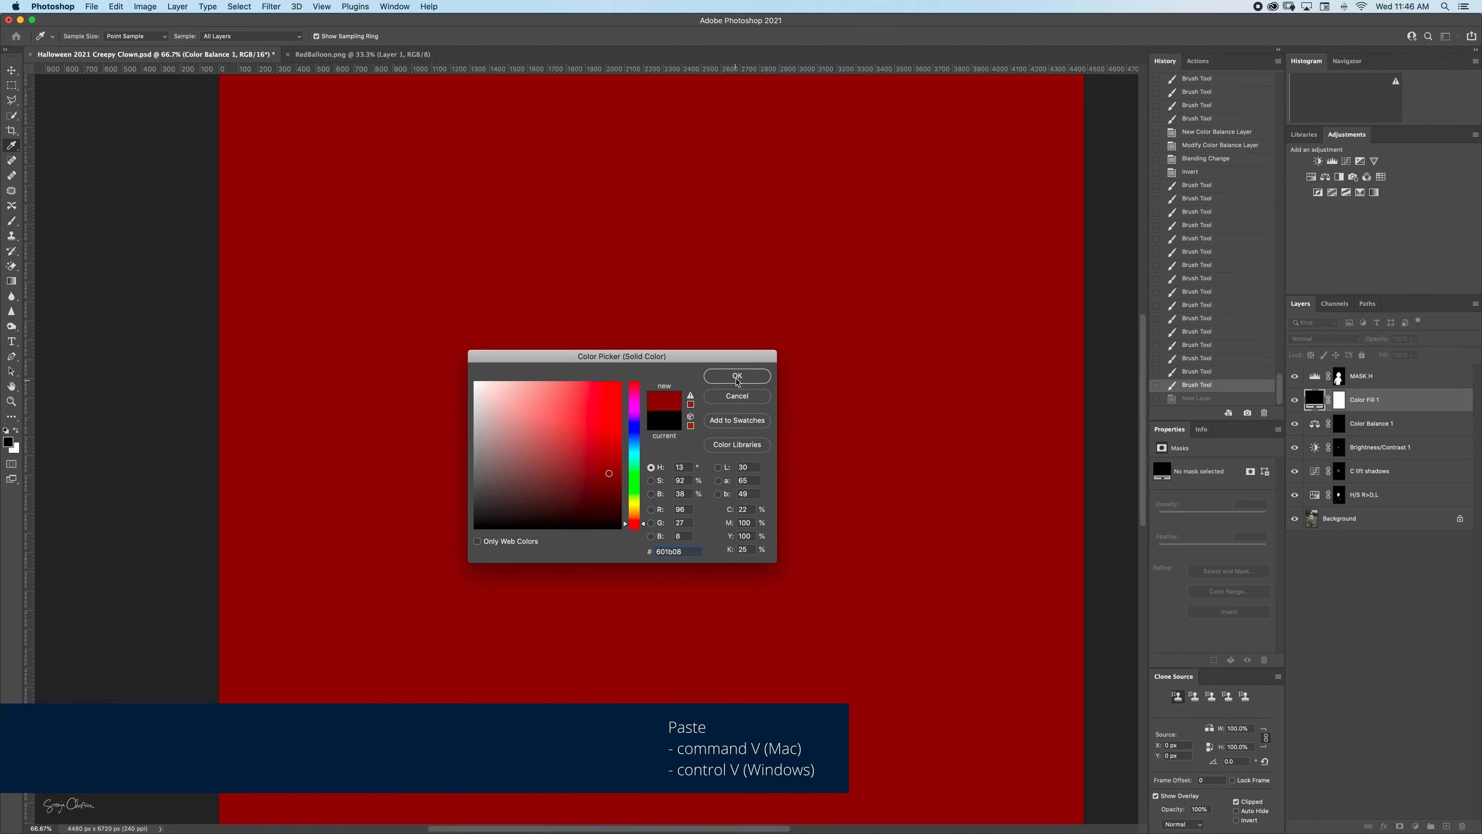
pyautogui.click(737, 376)
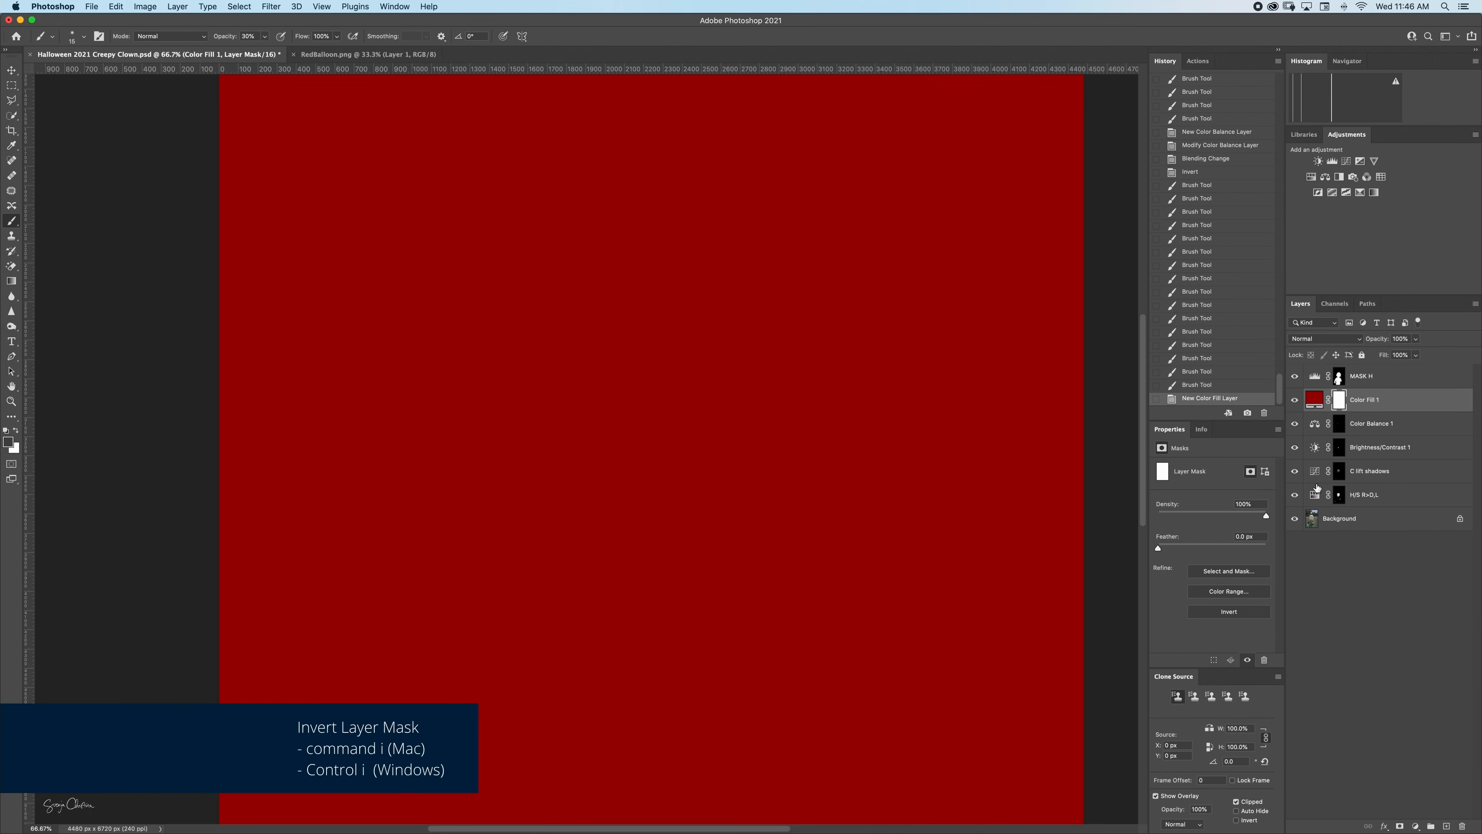
pyautogui.press('super+i')
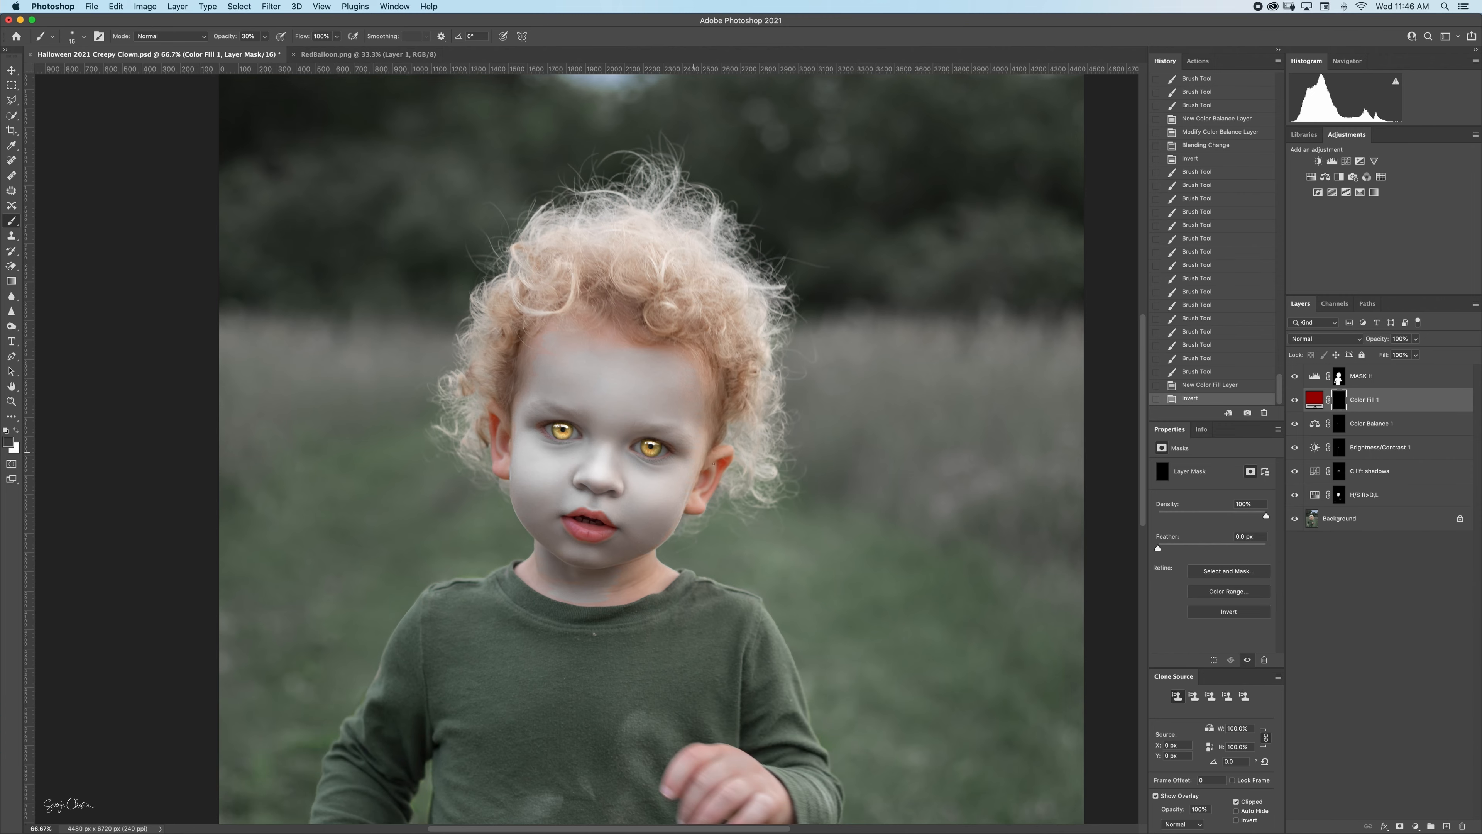
# Paint the nose in white on the fill layer's mask at 30% brush opacity and set the layer's blend mode to Hard Light.
pyautogui.press('super+equal')
pyautogui.press('super+equal')
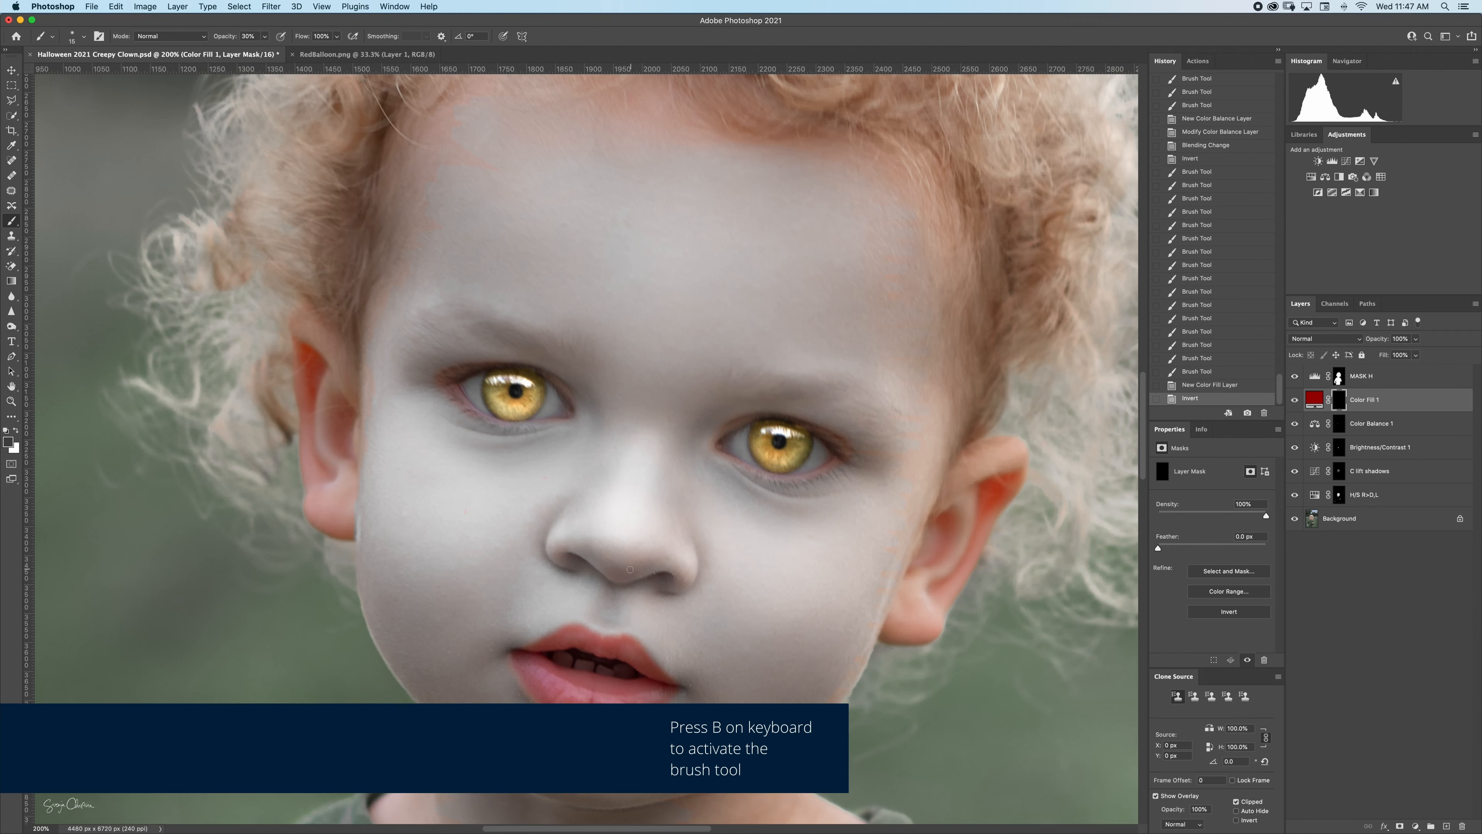
pyautogui.press('d')
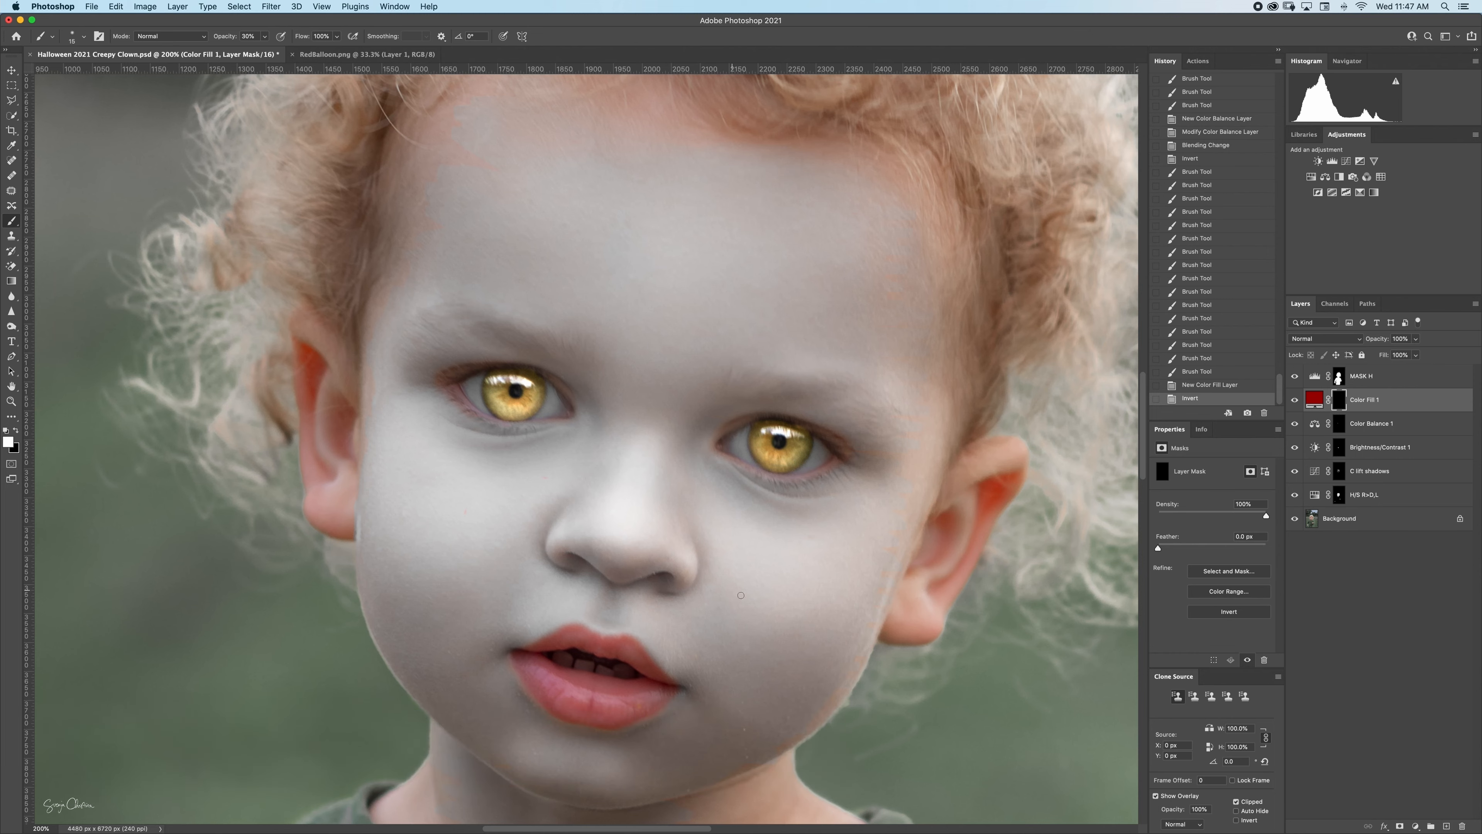
pyautogui.press(']')
pyautogui.press(']')
pyautogui.press(']')
pyautogui.press(']')
pyautogui.press(']')
pyautogui.press(']')
pyautogui.moveTo(678, 570)
pyautogui.mouseDown()
pyautogui.moveTo(644, 516)
pyautogui.moveTo(598, 508)
pyautogui.moveTo(556, 537)
pyautogui.moveTo(586, 513)
pyautogui.moveTo(660, 530)
pyautogui.moveTo(672, 571)
pyautogui.moveTo(582, 537)
pyautogui.moveTo(670, 577)
pyautogui.moveTo(684, 561)
pyautogui.moveTo(572, 544)
pyautogui.moveTo(655, 530)
pyautogui.moveTo(616, 499)
pyautogui.moveTo(672, 546)
pyautogui.moveTo(563, 536)
pyautogui.moveTo(620, 559)
pyautogui.moveTo(685, 557)
pyautogui.moveTo(562, 548)
pyautogui.moveTo(672, 573)
pyautogui.moveTo(685, 545)
pyautogui.moveTo(570, 540)
pyautogui.moveTo(679, 542)
pyautogui.moveTo(647, 509)
pyautogui.moveTo(568, 549)
pyautogui.moveTo(665, 584)
pyautogui.moveTo(685, 545)
pyautogui.moveTo(577, 560)
pyautogui.mouseUp()
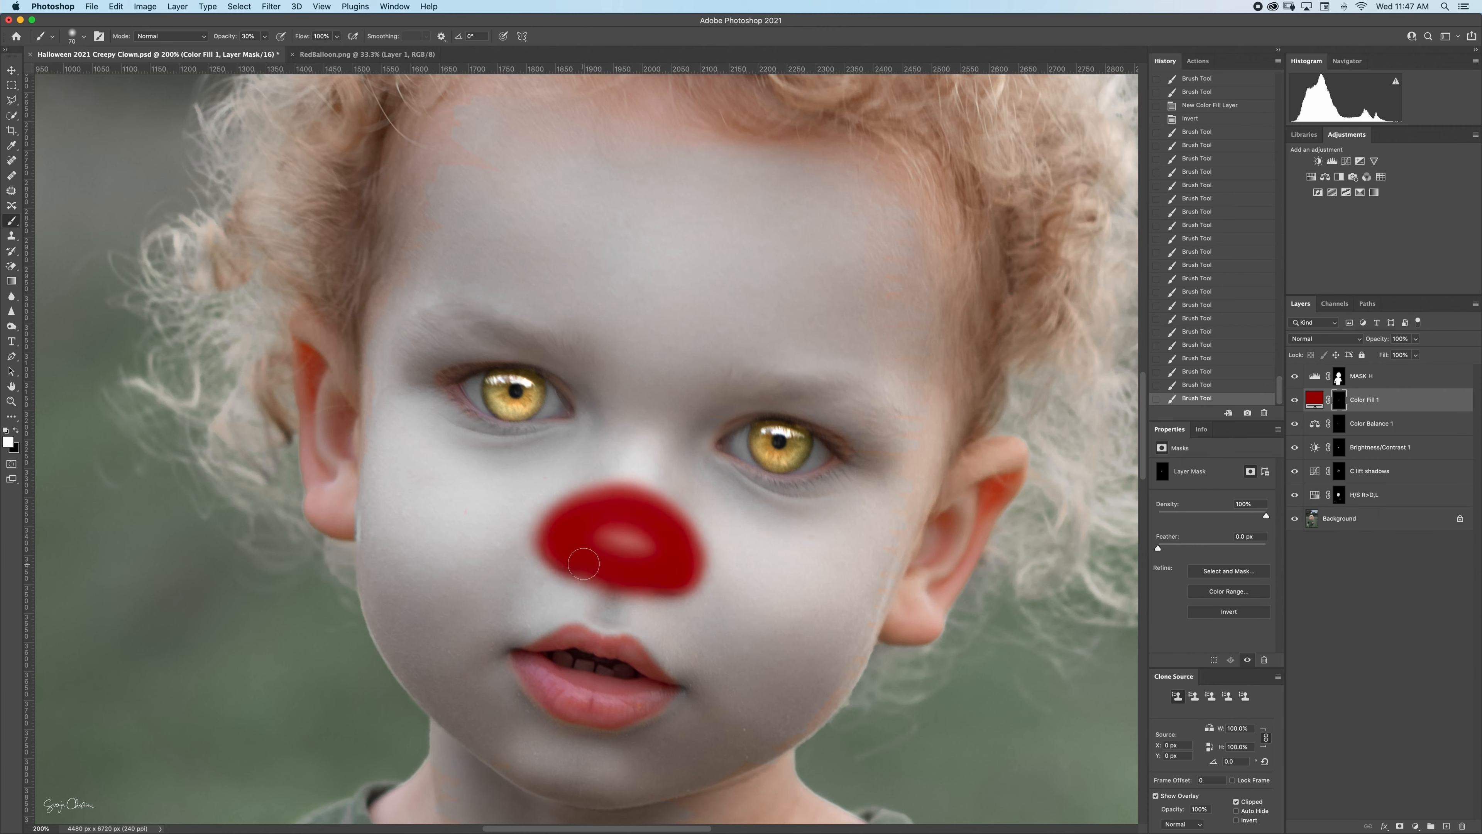
pyautogui.click(1355, 340)
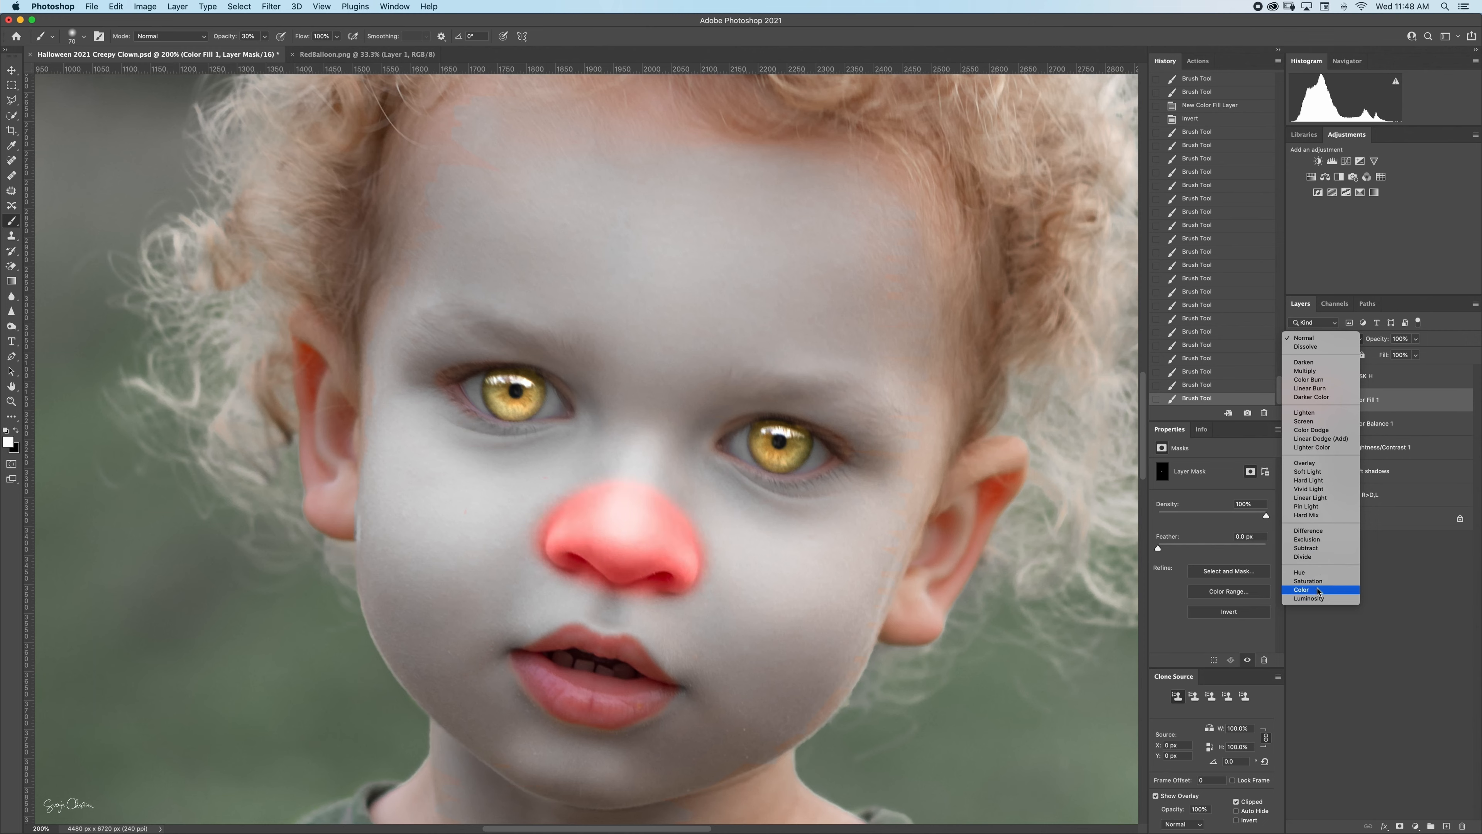
pyautogui.click(1317, 481)
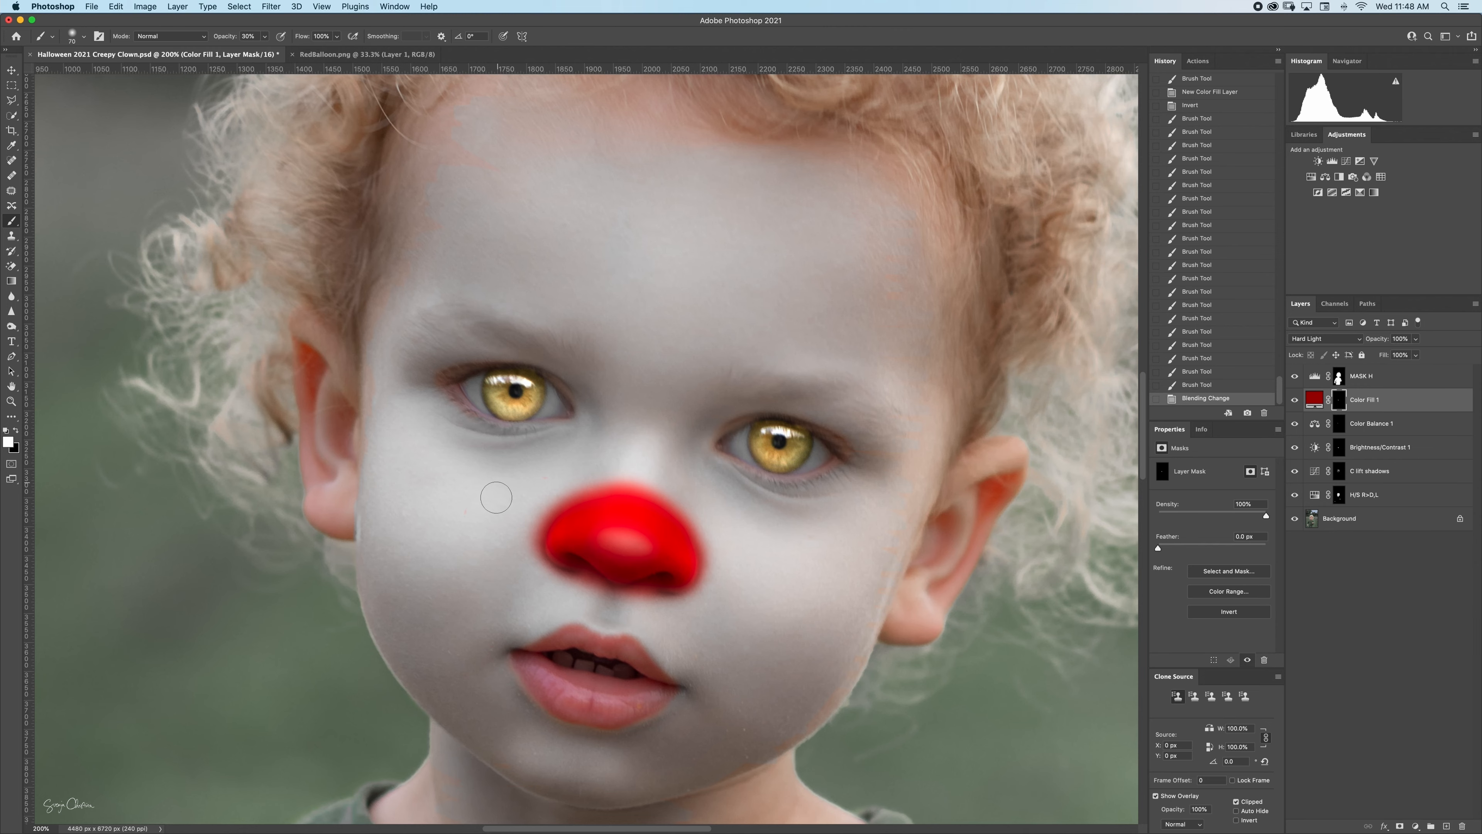
# Paint both lips red on the fill mask with a smaller white brush, and remove the colour inside the open mouth with black.
pyautogui.press('[')
pyautogui.press('[')
pyautogui.press('[')
pyautogui.press('[')
pyautogui.press('[')
pyautogui.press('[')
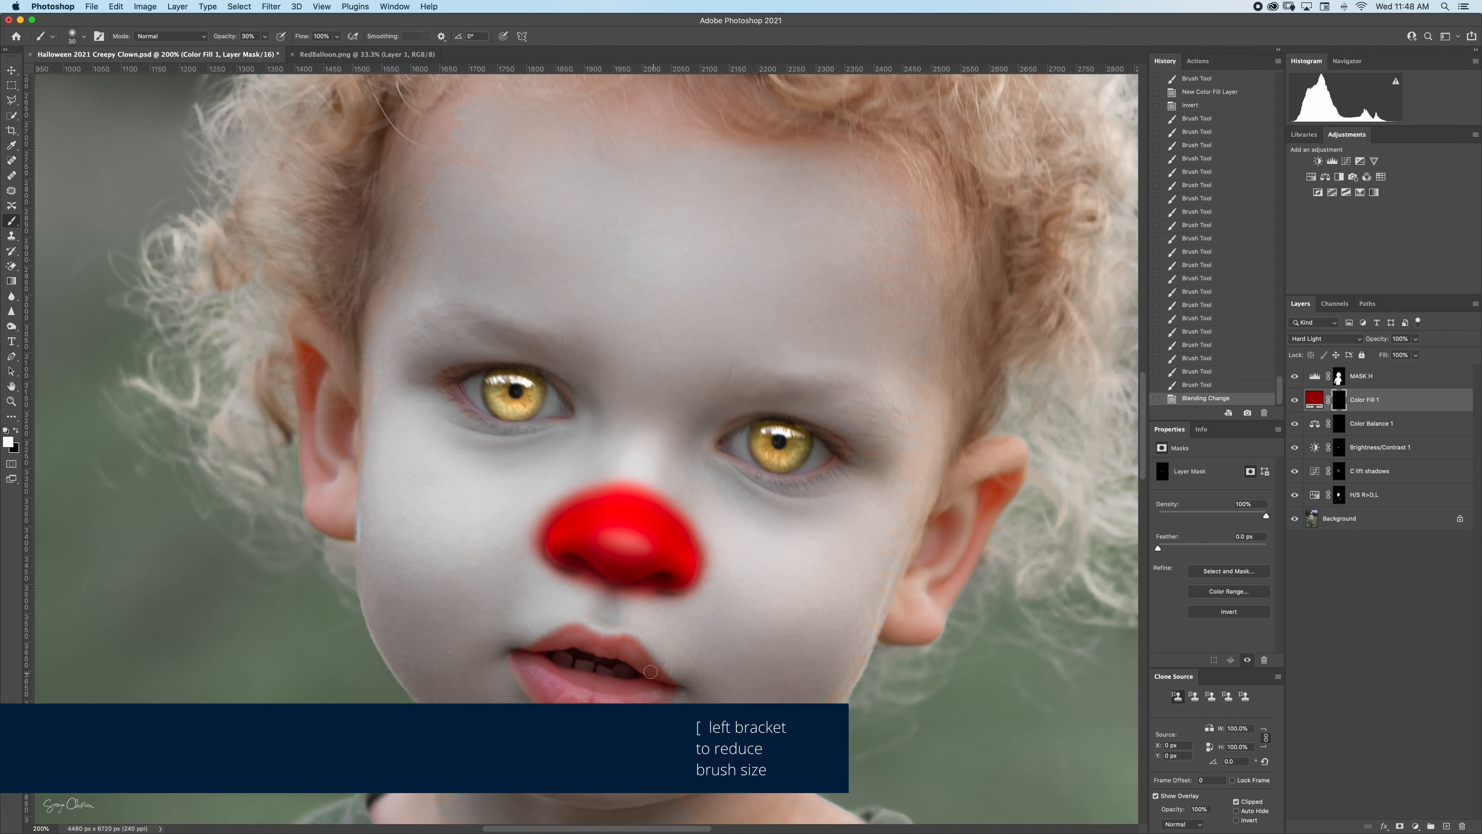
pyautogui.moveTo(672, 687)
pyautogui.mouseDown()
pyautogui.moveTo(596, 639)
pyautogui.moveTo(562, 638)
pyautogui.moveTo(551, 646)
pyautogui.moveTo(610, 642)
pyautogui.moveTo(657, 674)
pyautogui.moveTo(623, 709)
pyautogui.moveTo(650, 686)
pyautogui.moveTo(550, 668)
pyautogui.moveTo(586, 716)
pyautogui.moveTo(540, 691)
pyautogui.moveTo(544, 661)
pyautogui.moveTo(642, 686)
pyautogui.moveTo(625, 716)
pyautogui.moveTo(526, 664)
pyautogui.mouseUp()
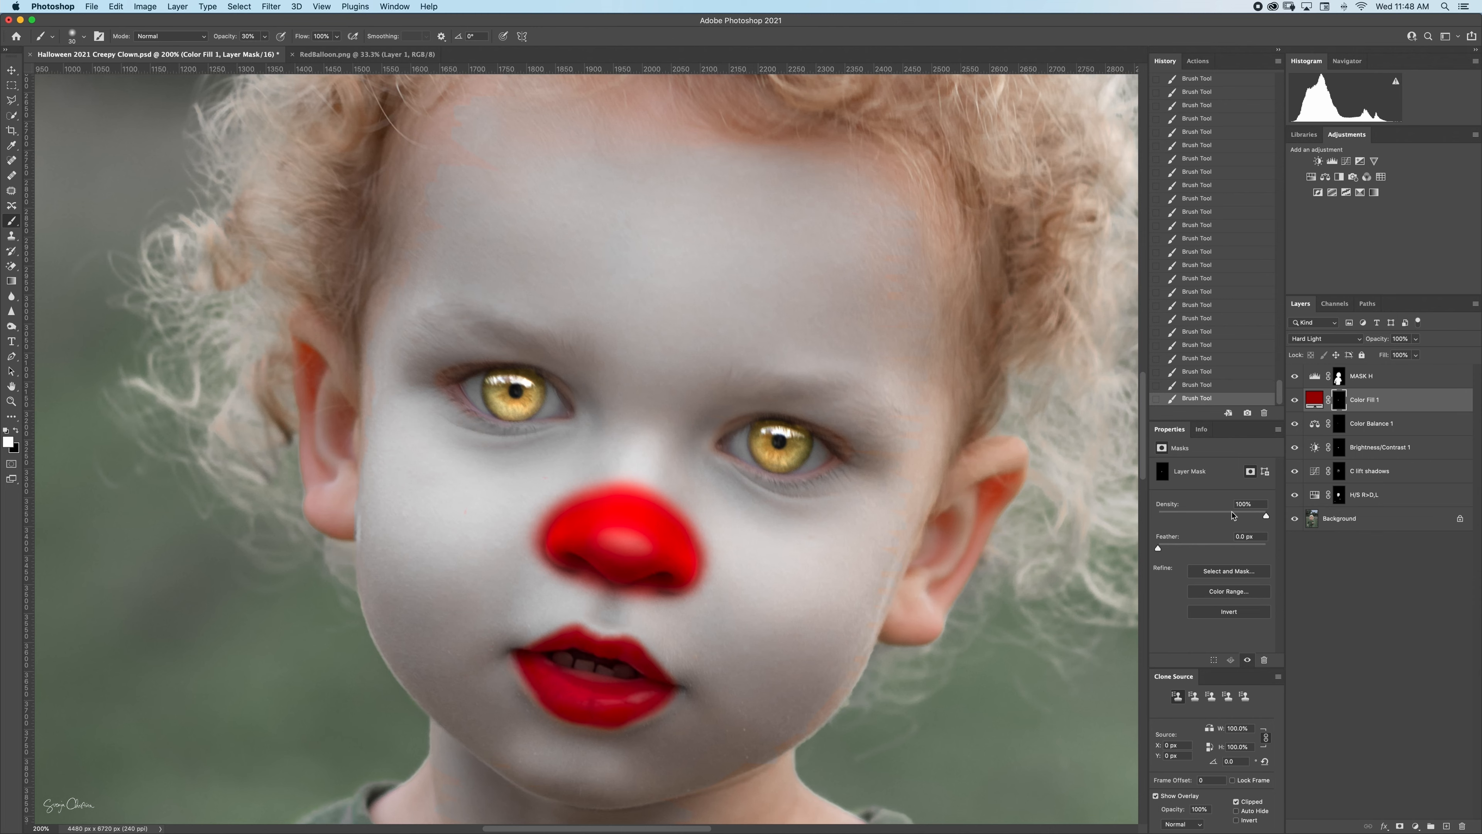
pyautogui.press('x')
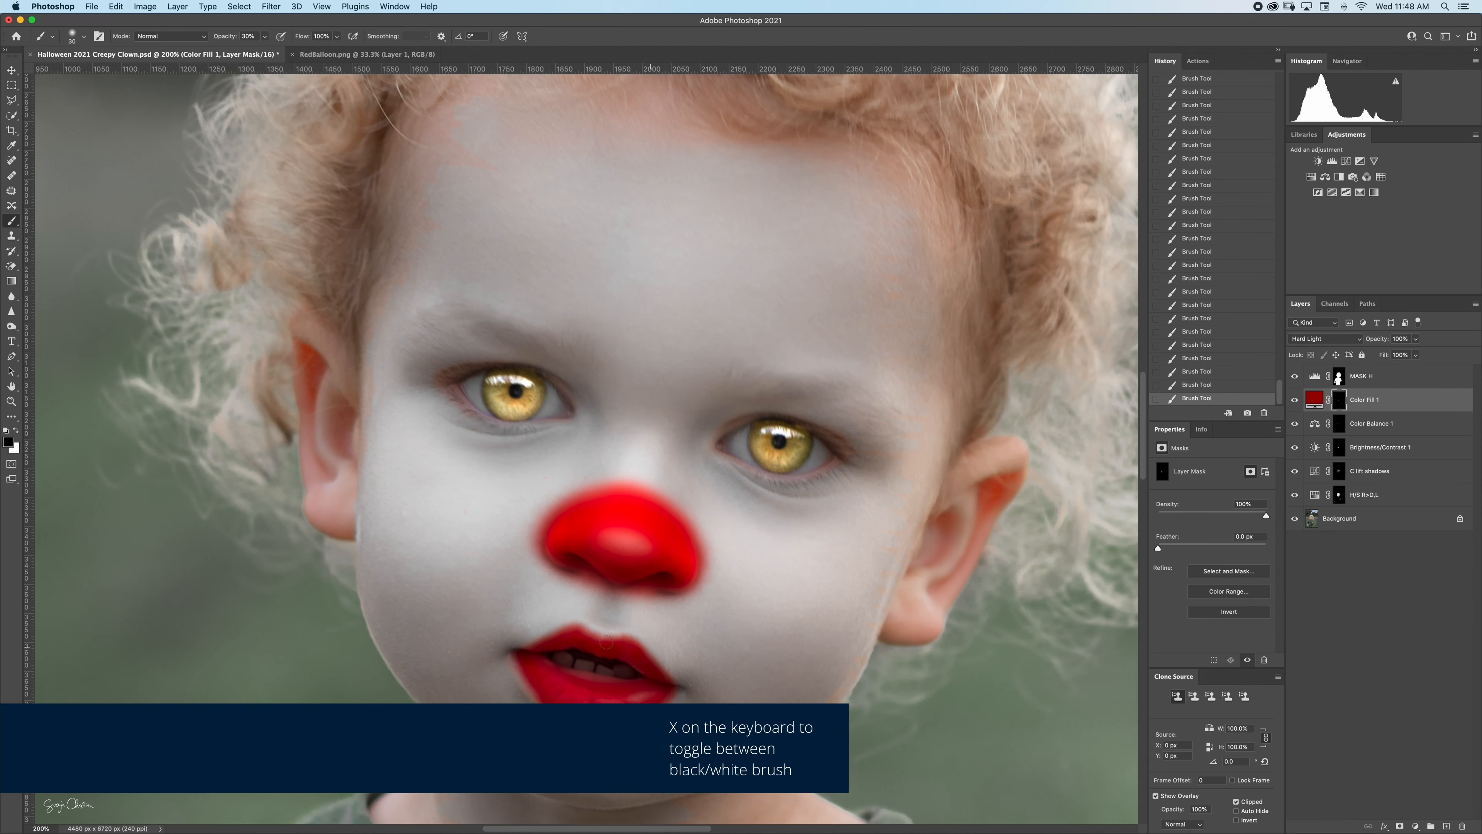
pyautogui.moveTo(634, 685); pyautogui.dragTo(554, 664)
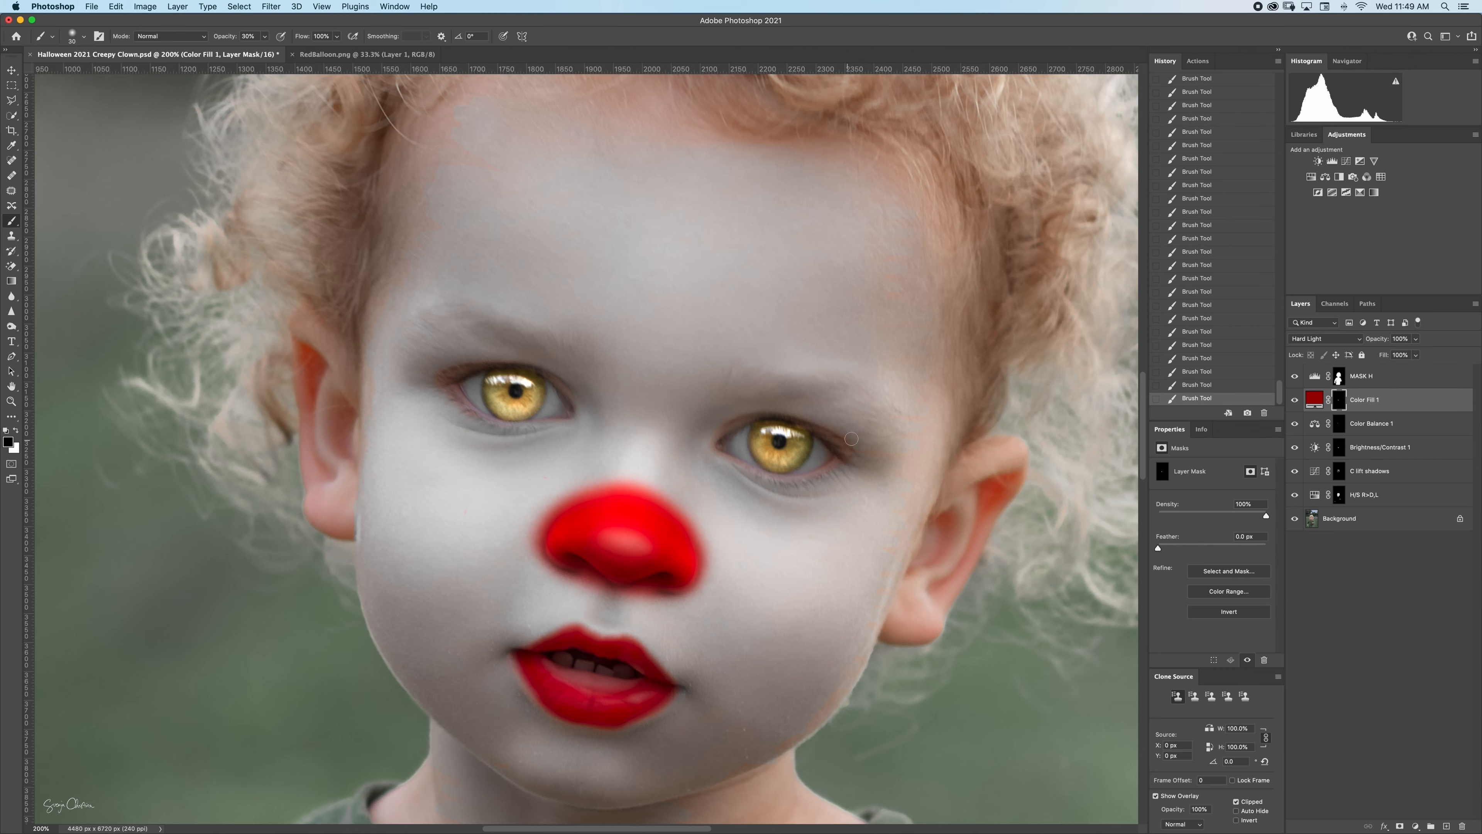
# Tint the lower eyelid rims of both eyes red on the fill mask with a small white brush at 10% opacity.
pyautogui.press('[')
pyautogui.press('x')
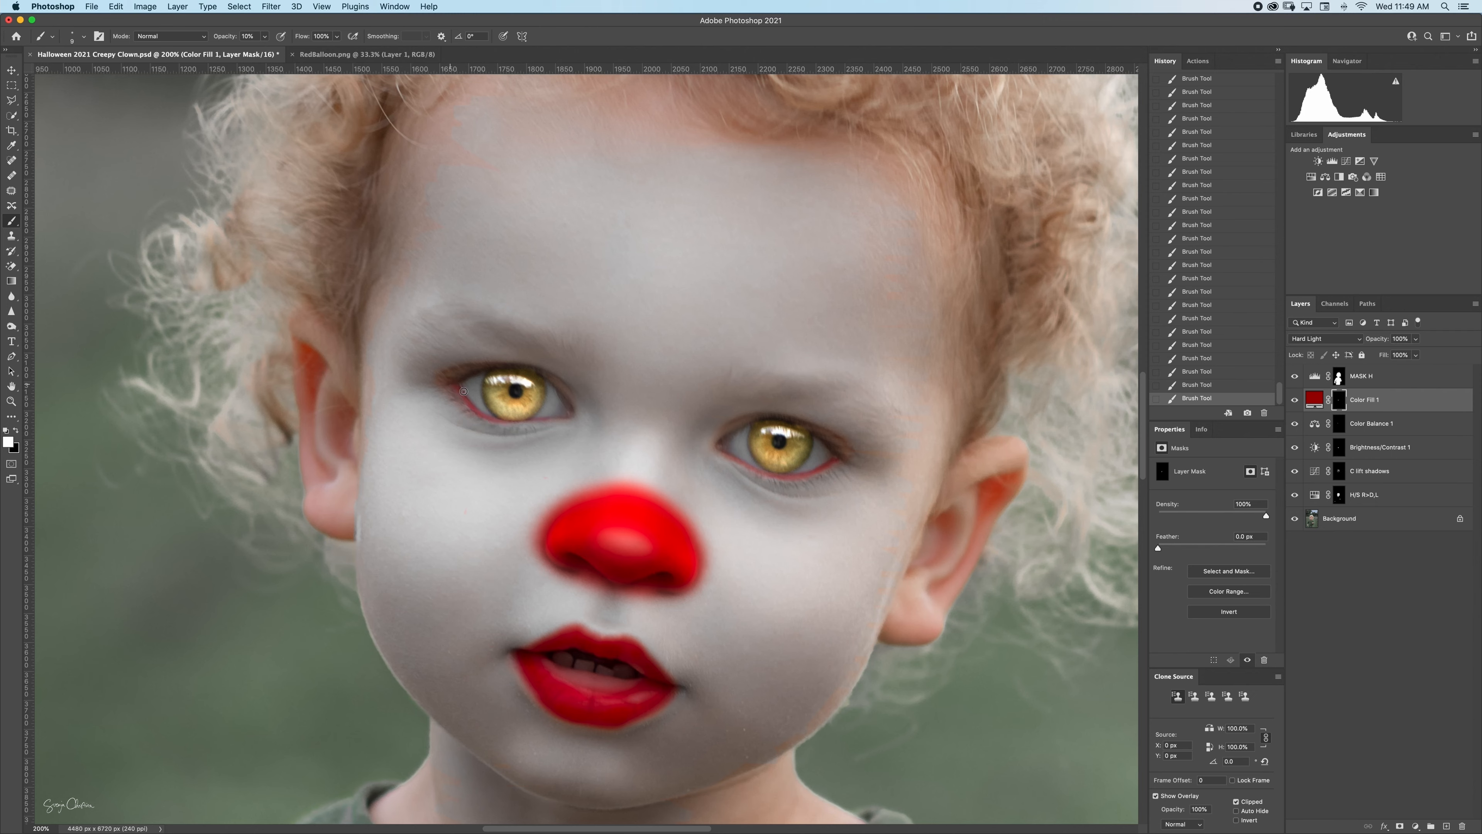
# Paint soft red blush on both cheeks on the fill mask with a 250 px white brush at 0% hardness and 10% opacity.
pyautogui.press('super+minus')
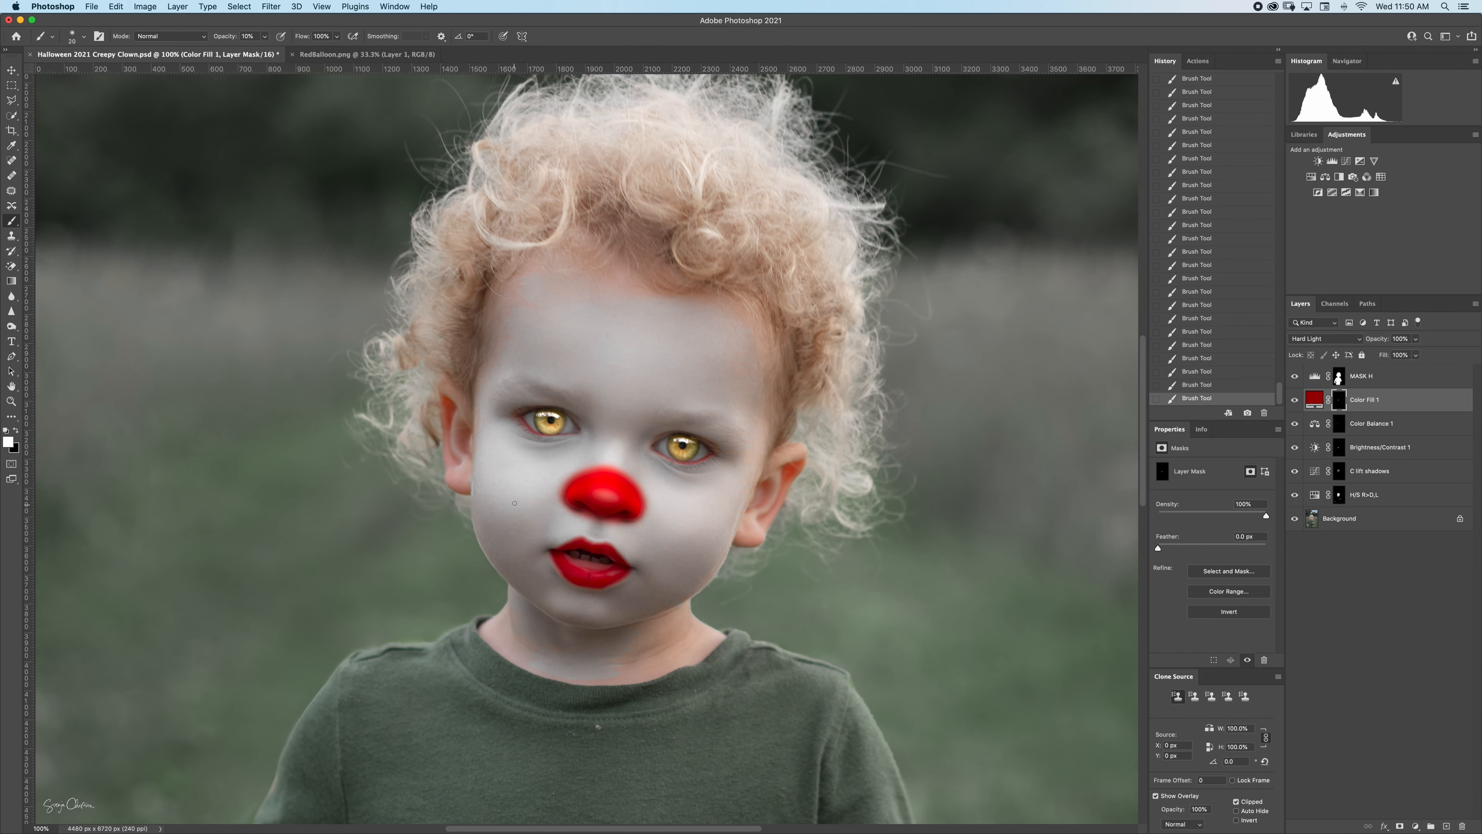
pyautogui.press(']')
pyautogui.press(']')
pyautogui.press(']')
pyautogui.press(']')
pyautogui.press(']')
pyautogui.press(']')
pyautogui.press(']')
pyautogui.press(']')
pyautogui.press(']')
pyautogui.press('[')
pyautogui.click(85, 37)
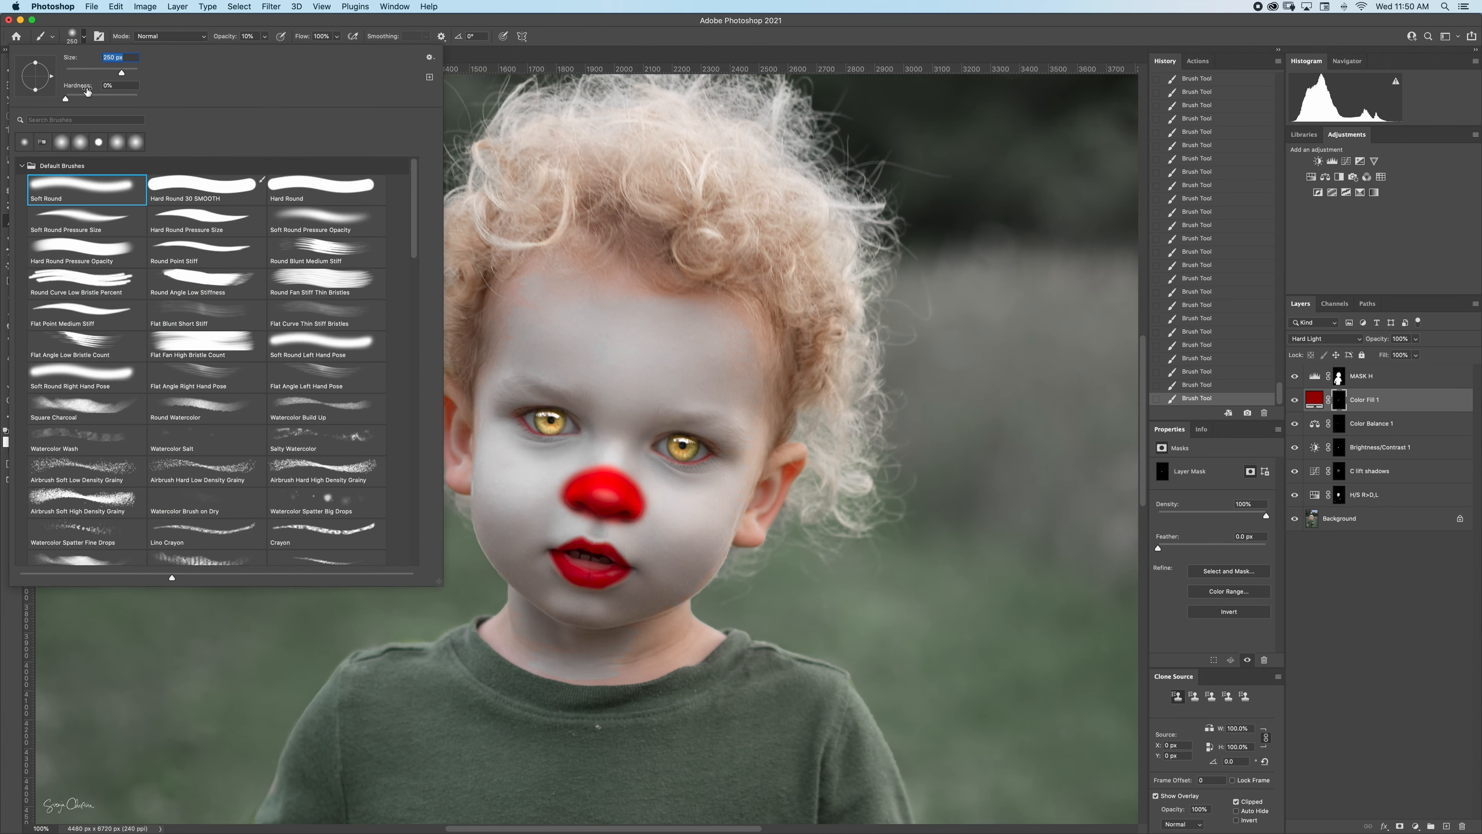
pyautogui.click(84, 38)
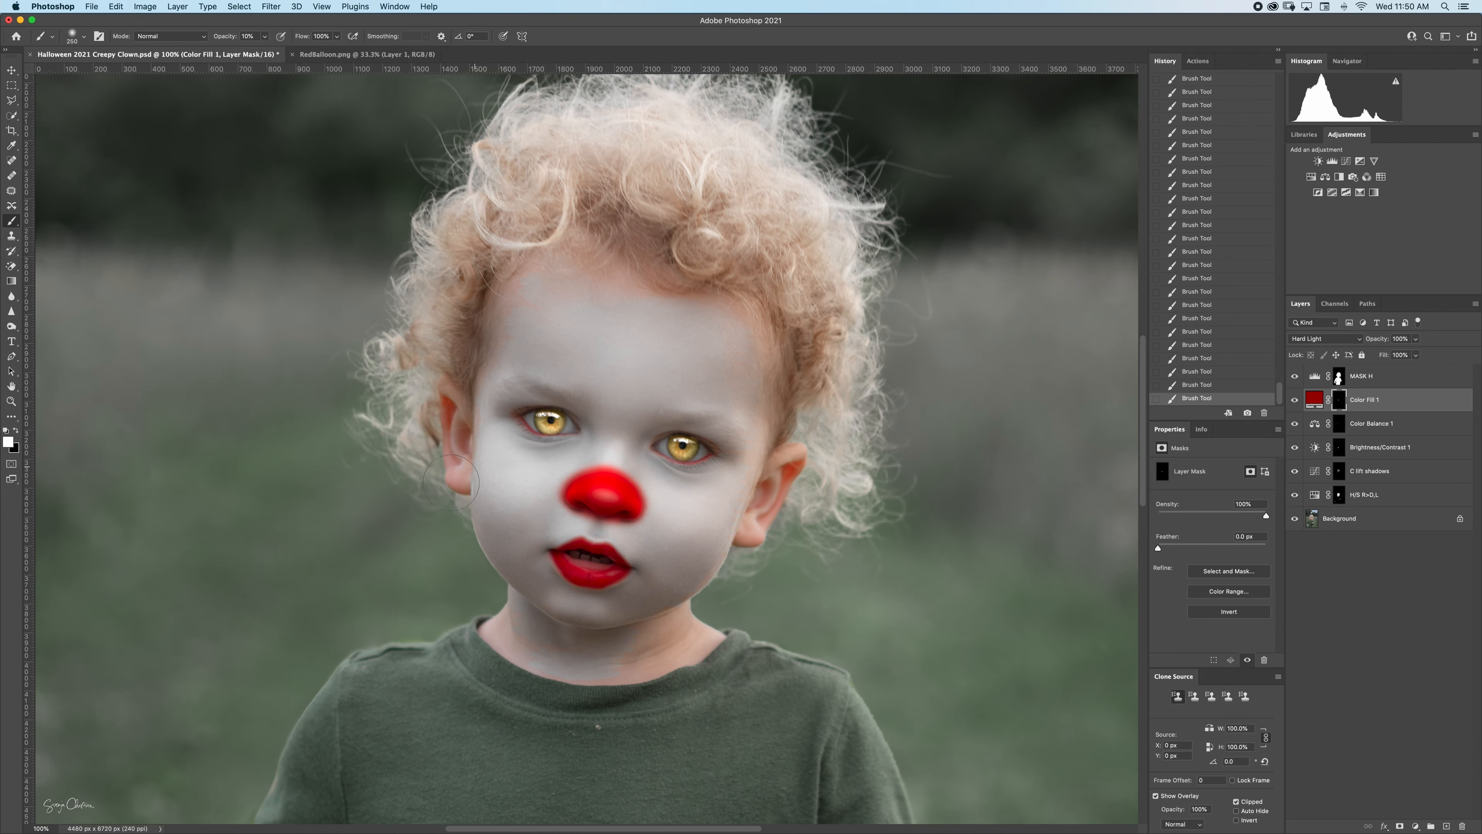
pyautogui.click(506, 500)
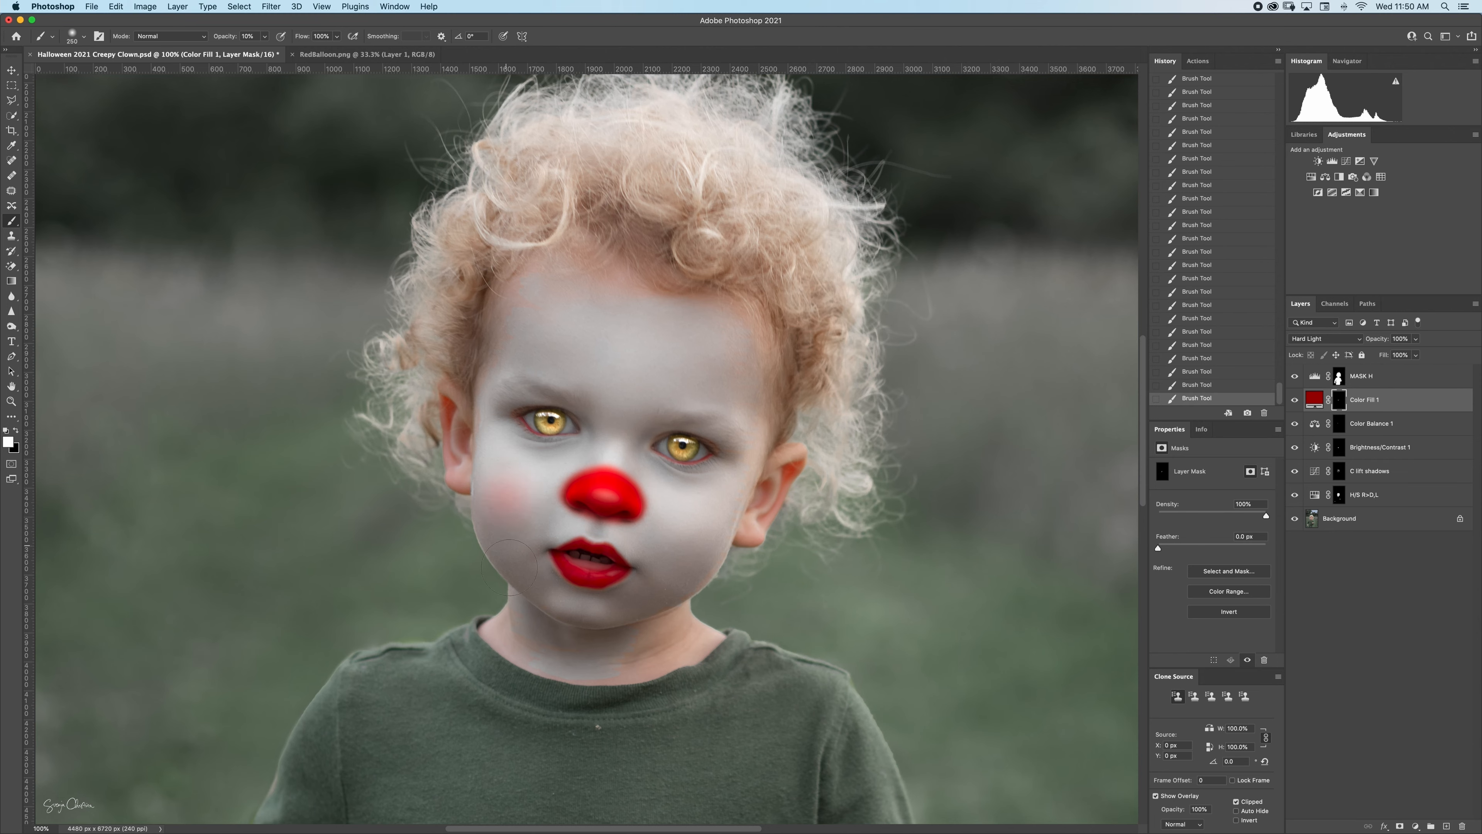
pyautogui.click(692, 545)
pyautogui.click(690, 540)
pyautogui.click(688, 537)
pyautogui.click(690, 532)
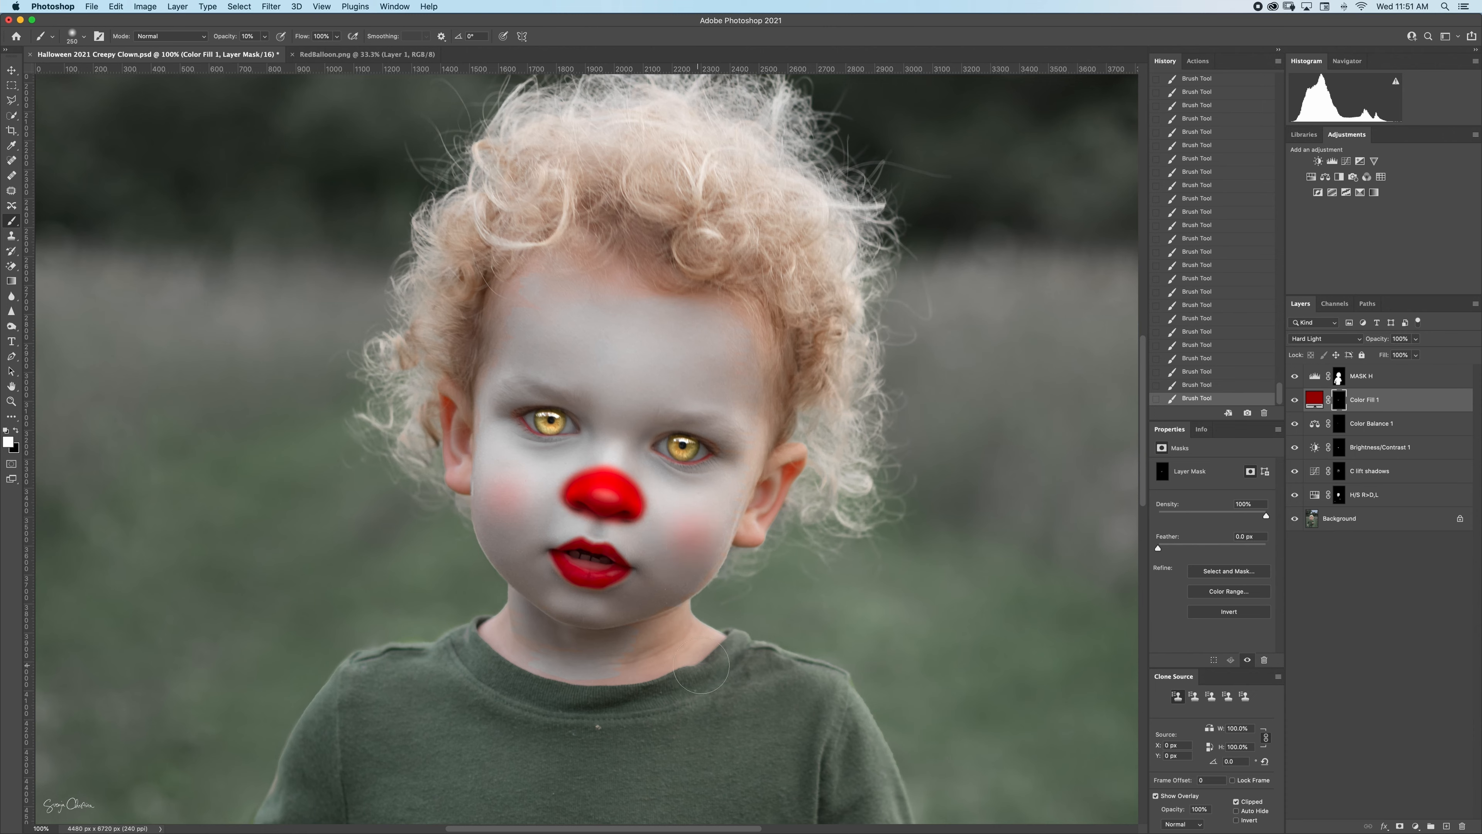
# Rename the red Color Fill layer "CF Nose, Lips, cheeks".
pyautogui.doubleClick(1356, 401)
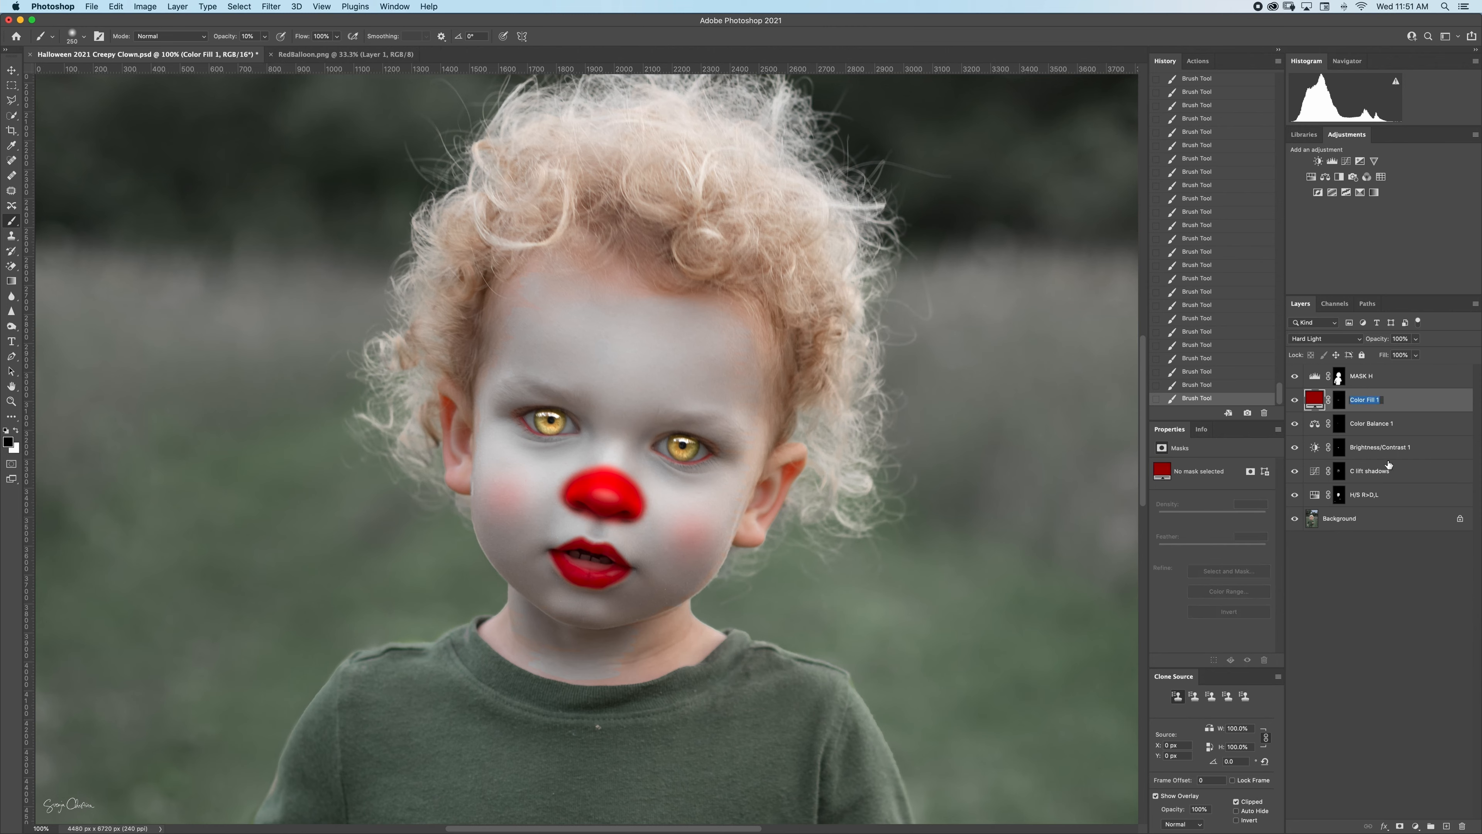
pyautogui.write('CF Lips, cheeks')
pyautogui.write('Nose,')
pyautogui.press('Return')
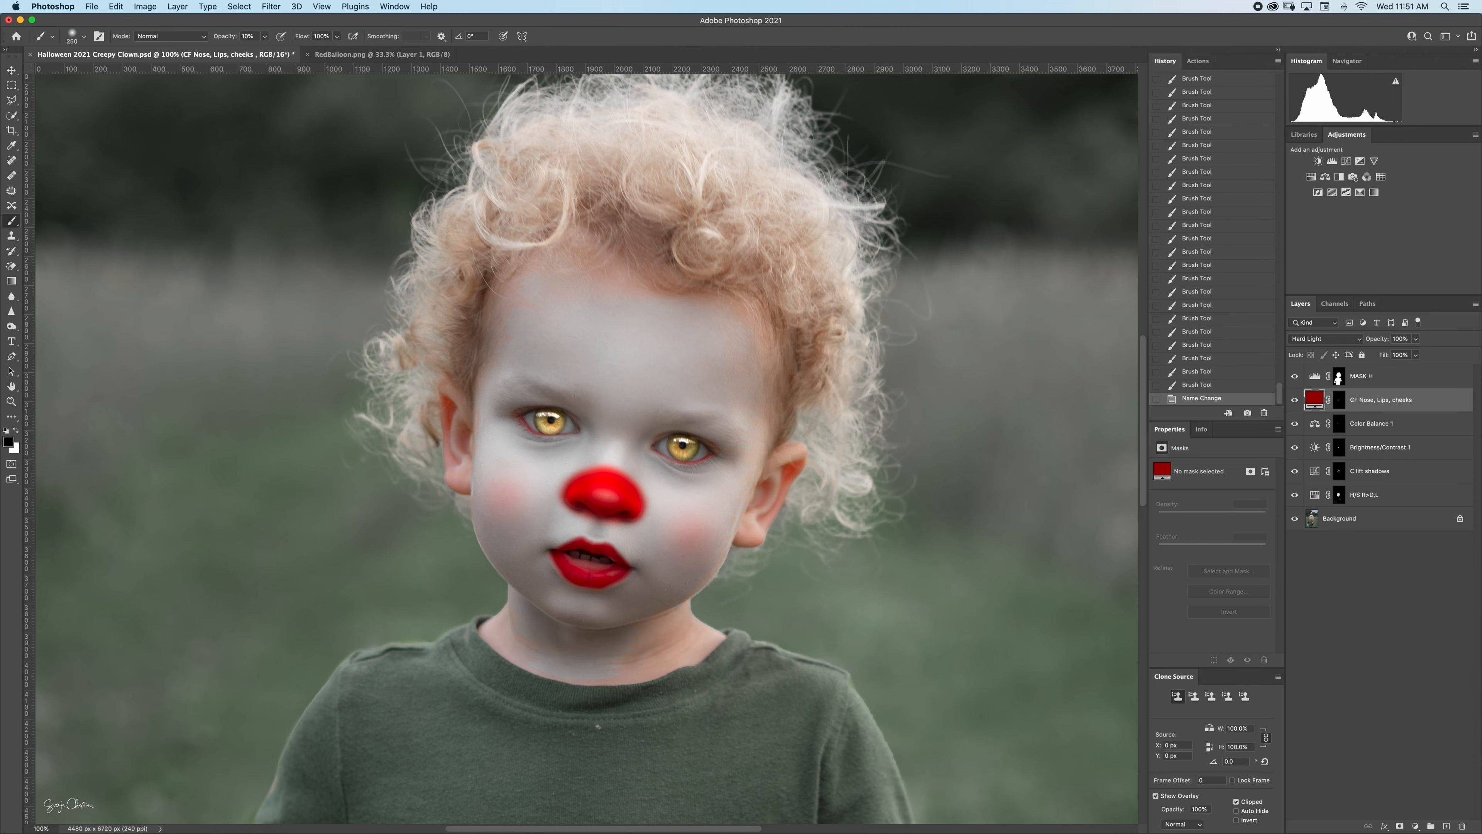
# Duplicate the "CF Nose, Lips, cheeks" layer and fill the copy's mask with black.
pyautogui.press('super+j')
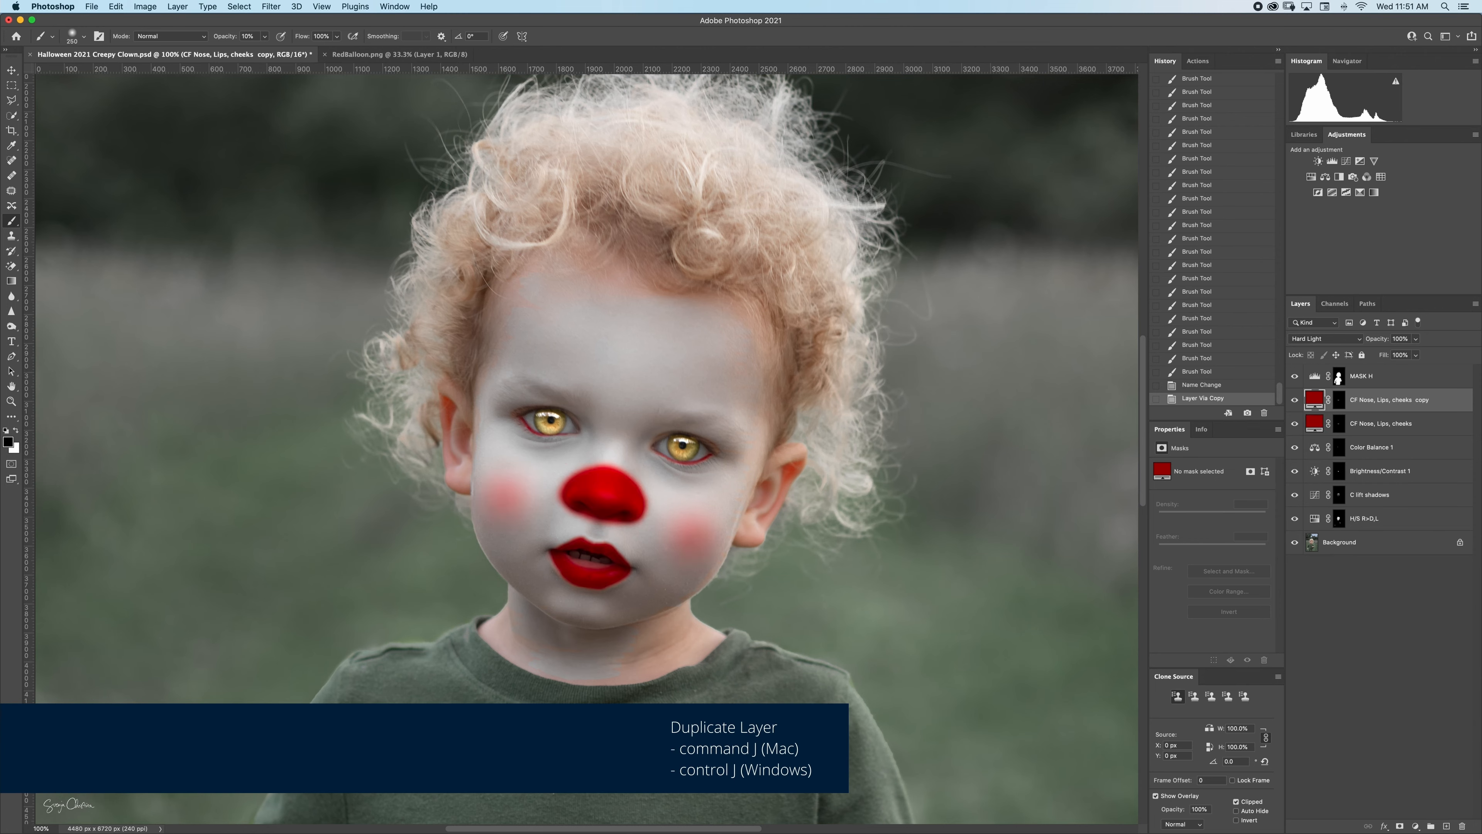
pyautogui.click(1338, 403)
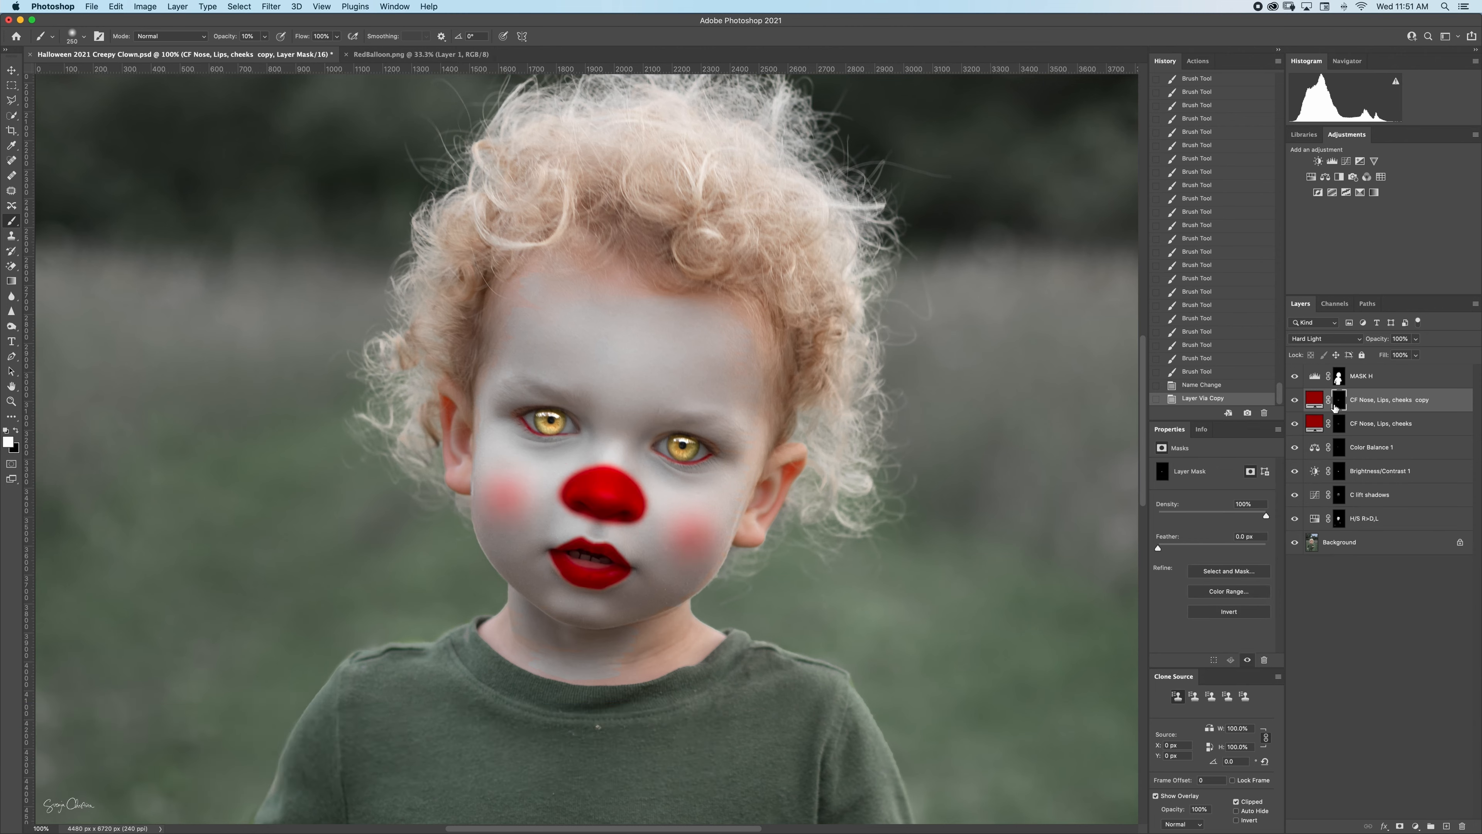
pyautogui.press('super+BackSpace')
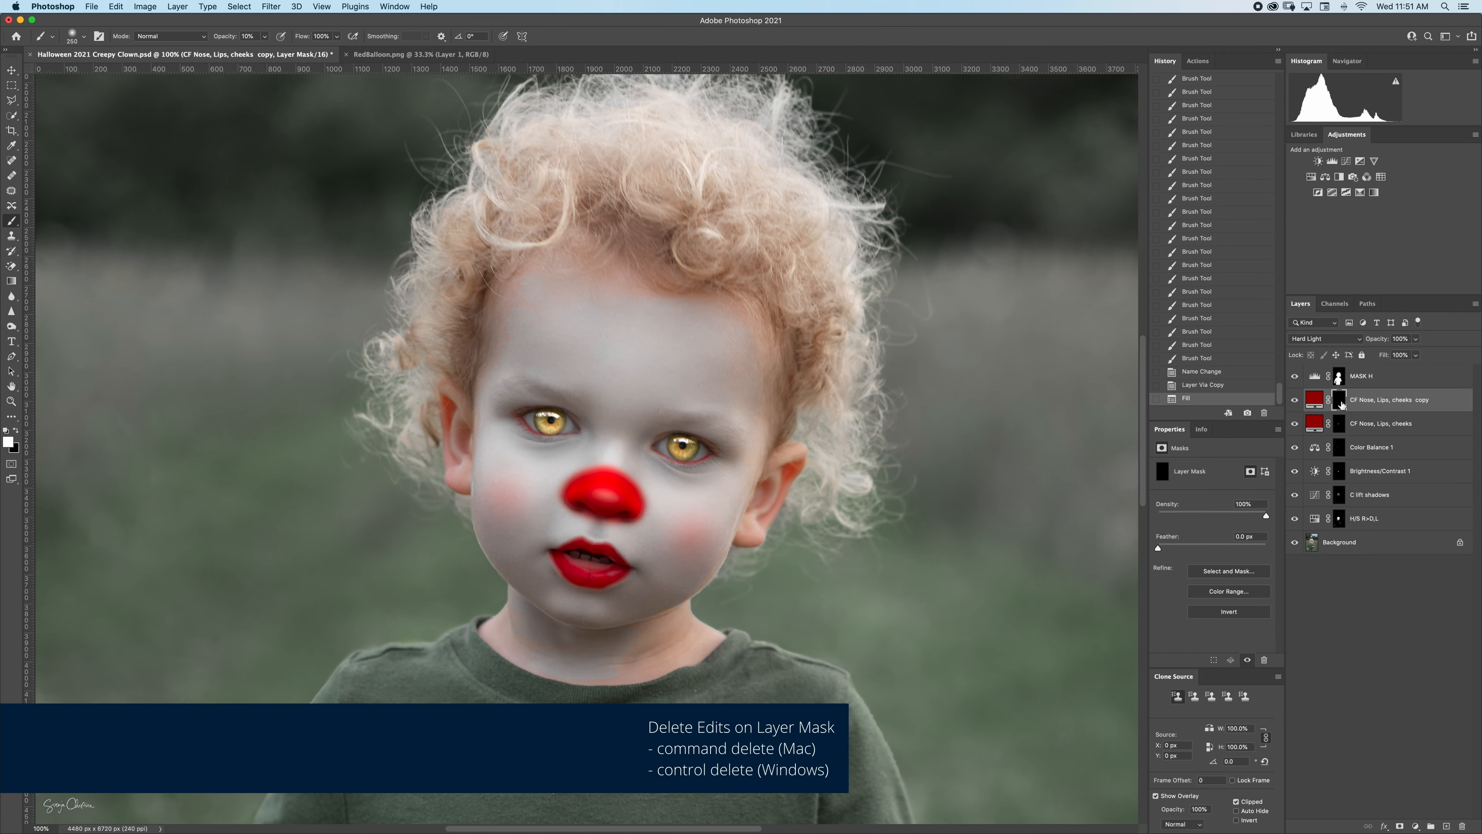
# Paint a thin, near-vertical red line above each eye on the copied layer's mask with a small white brush at 10% opacity.
pyautogui.press('[')
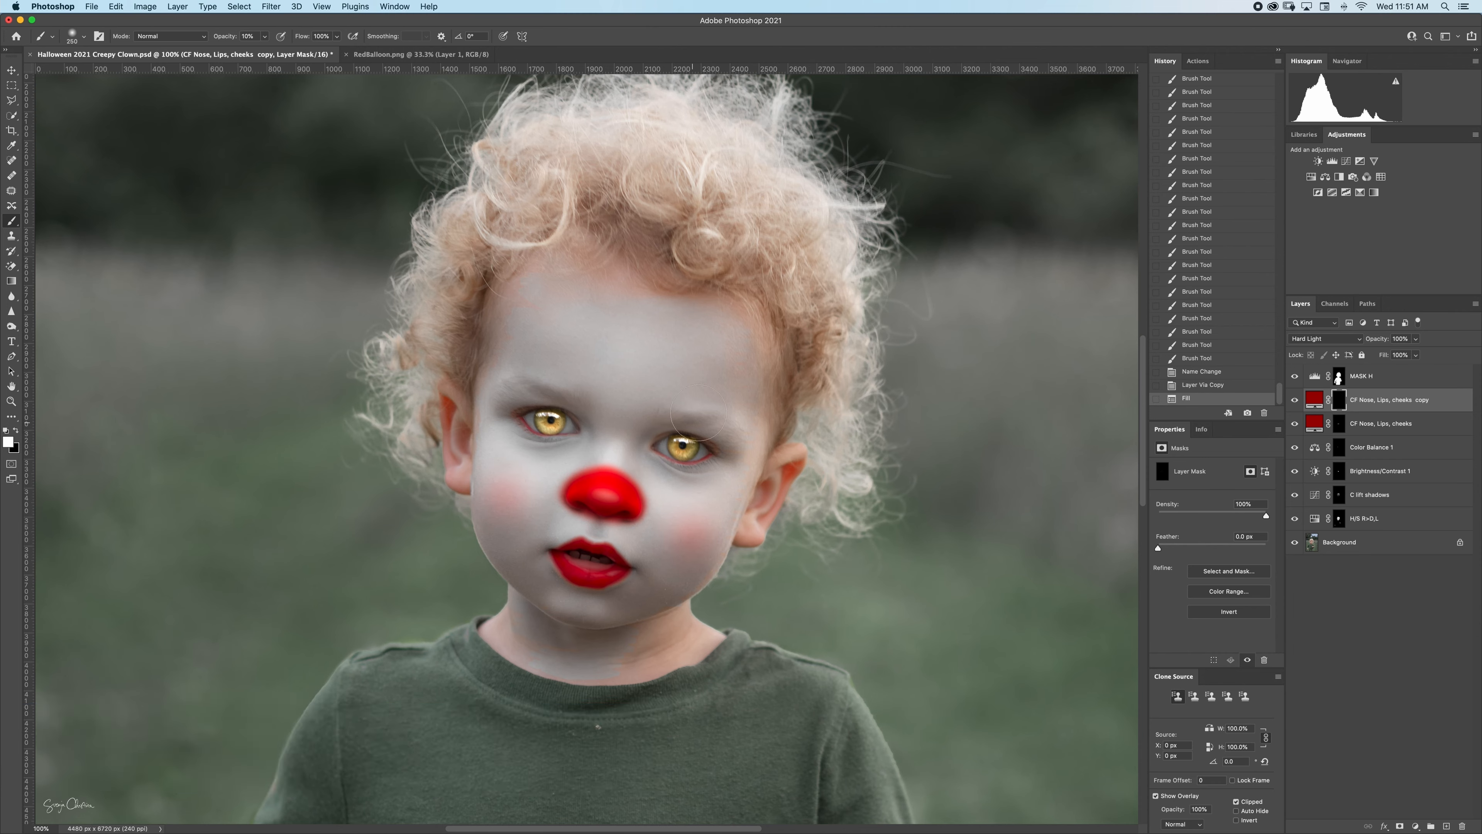
pyautogui.press('[')
pyautogui.press('[')
pyautogui.press('[')
pyautogui.press('[')
pyautogui.press('[')
pyautogui.moveTo(700, 385); pyautogui.dragTo(694, 426)
pyautogui.press('[')
pyautogui.moveTo(702, 385); pyautogui.dragTo(693, 431)
pyautogui.moveTo(701, 385); pyautogui.dragTo(693, 430)
pyautogui.moveTo(702, 385); pyautogui.dragTo(693, 431)
pyautogui.moveTo(693, 431)
pyautogui.mouseDown()
pyautogui.moveTo(701, 385)
pyautogui.moveTo(694, 431)
pyautogui.mouseUp()
pyautogui.press(']')
pyautogui.press(']')
pyautogui.moveTo(564, 362); pyautogui.dragTo(555, 393)
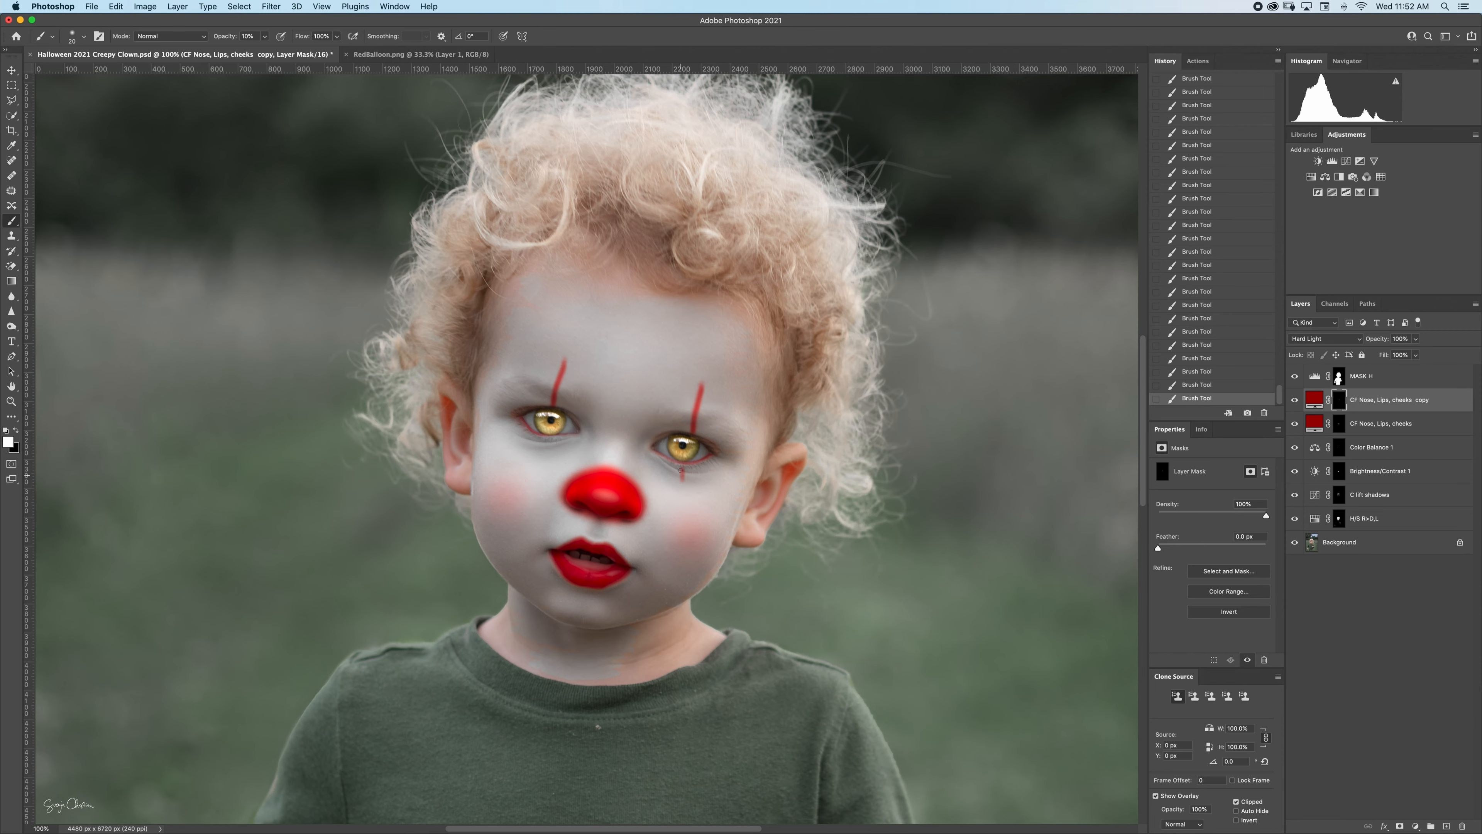
# Paint a curved red line from below the eye on the image's right down the cheek to the mouth corner, building it up with repeated strokes.
pyautogui.moveTo(681, 471); pyautogui.dragTo(691, 535)
pyautogui.press('super+plus')
pyautogui.press('super+plus')
pyautogui.scroll(-5, 827, 447)
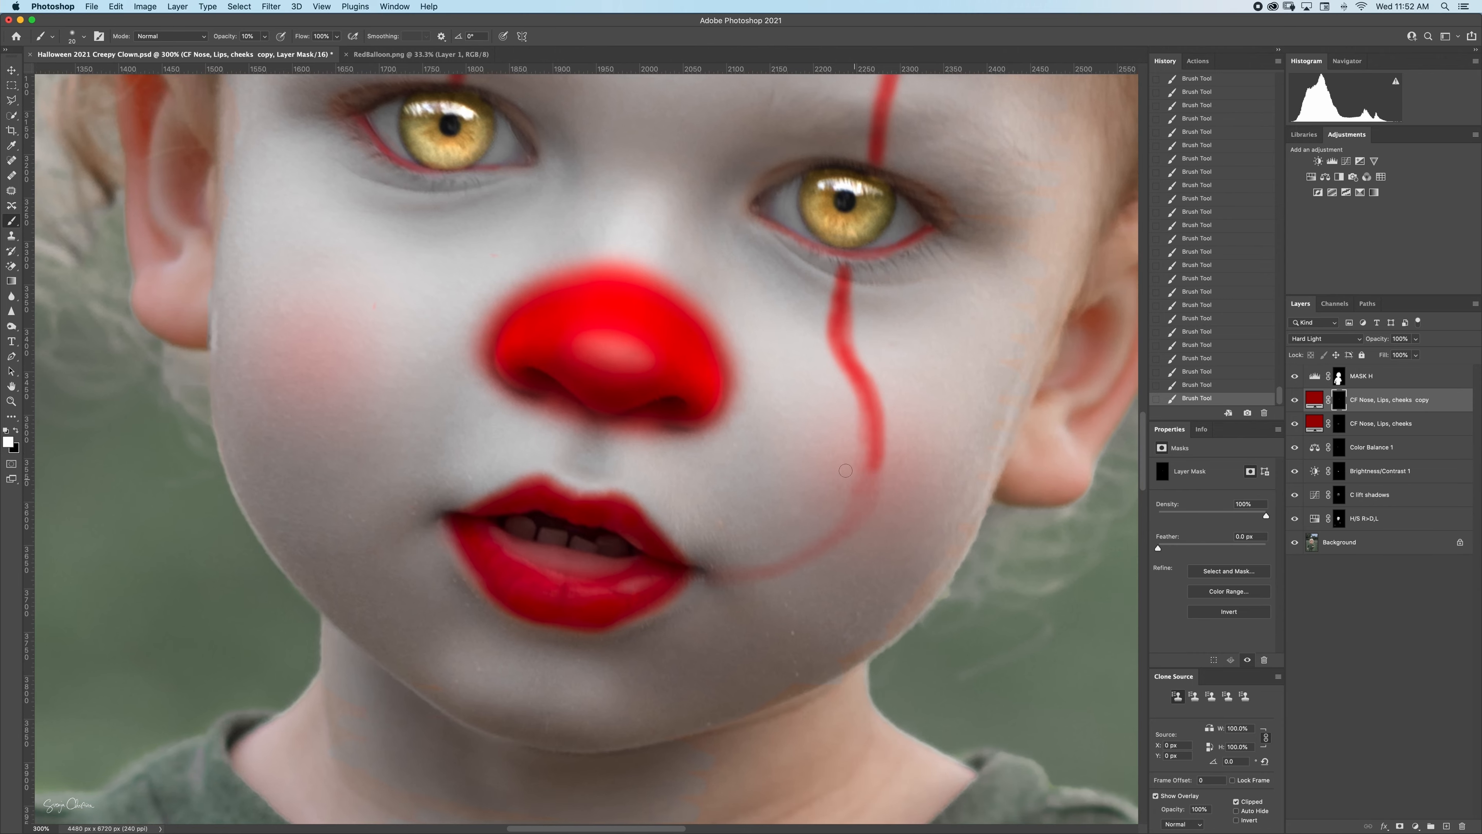
pyautogui.moveTo(878, 404)
pyautogui.mouseDown()
pyautogui.moveTo(865, 516)
pyautogui.moveTo(725, 574)
pyautogui.mouseUp()
pyautogui.moveTo(885, 467)
pyautogui.mouseDown()
pyautogui.moveTo(823, 541)
pyautogui.moveTo(719, 575)
pyautogui.mouseUp()
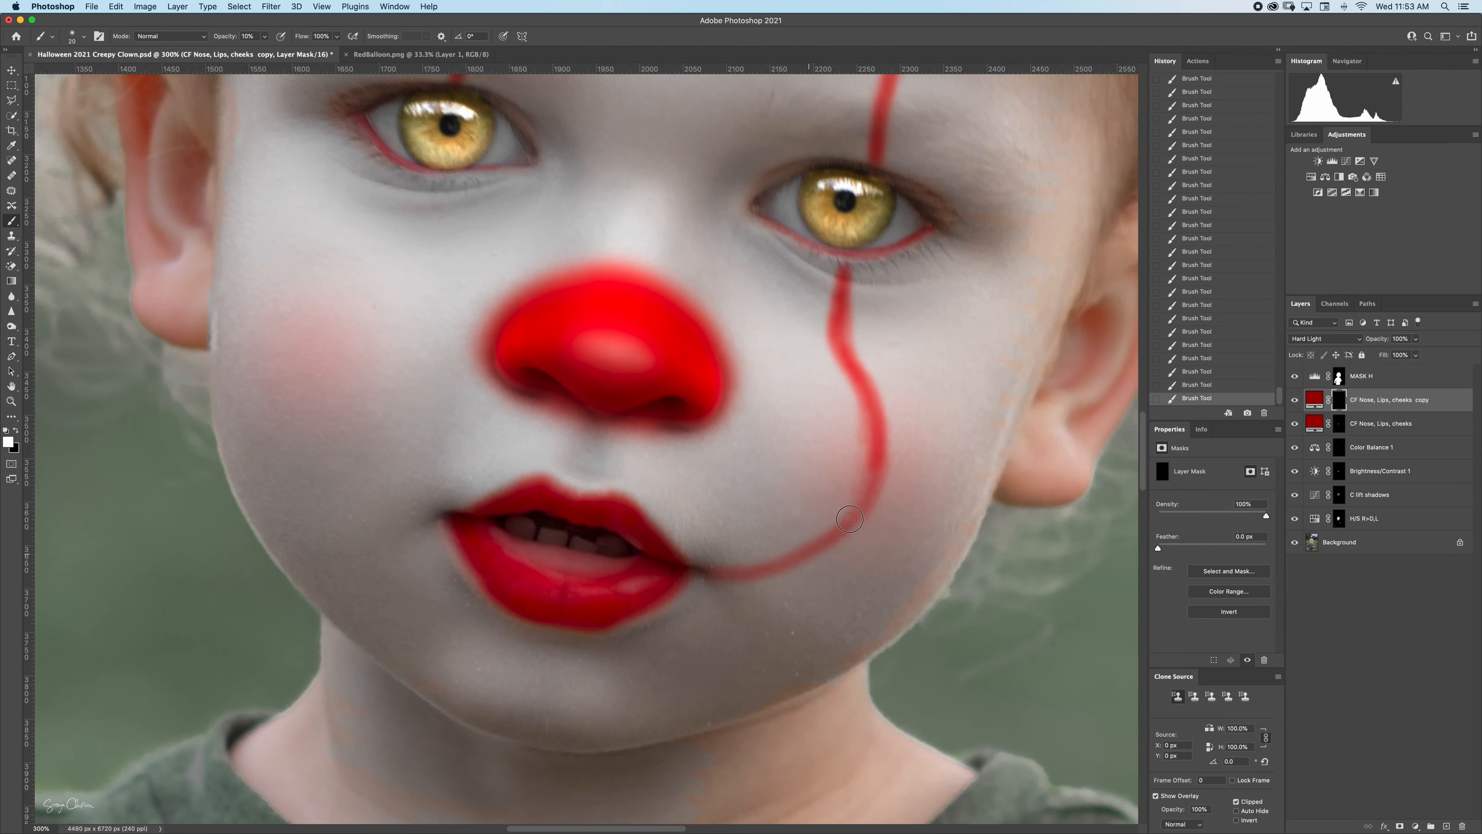
pyautogui.moveTo(873, 431)
pyautogui.mouseDown()
pyautogui.moveTo(729, 581)
pyautogui.moveTo(709, 574)
pyautogui.mouseUp()
pyautogui.moveTo(880, 467)
pyautogui.mouseDown()
pyautogui.moveTo(768, 570)
pyautogui.moveTo(700, 570)
pyautogui.moveTo(844, 527)
pyautogui.mouseUp()
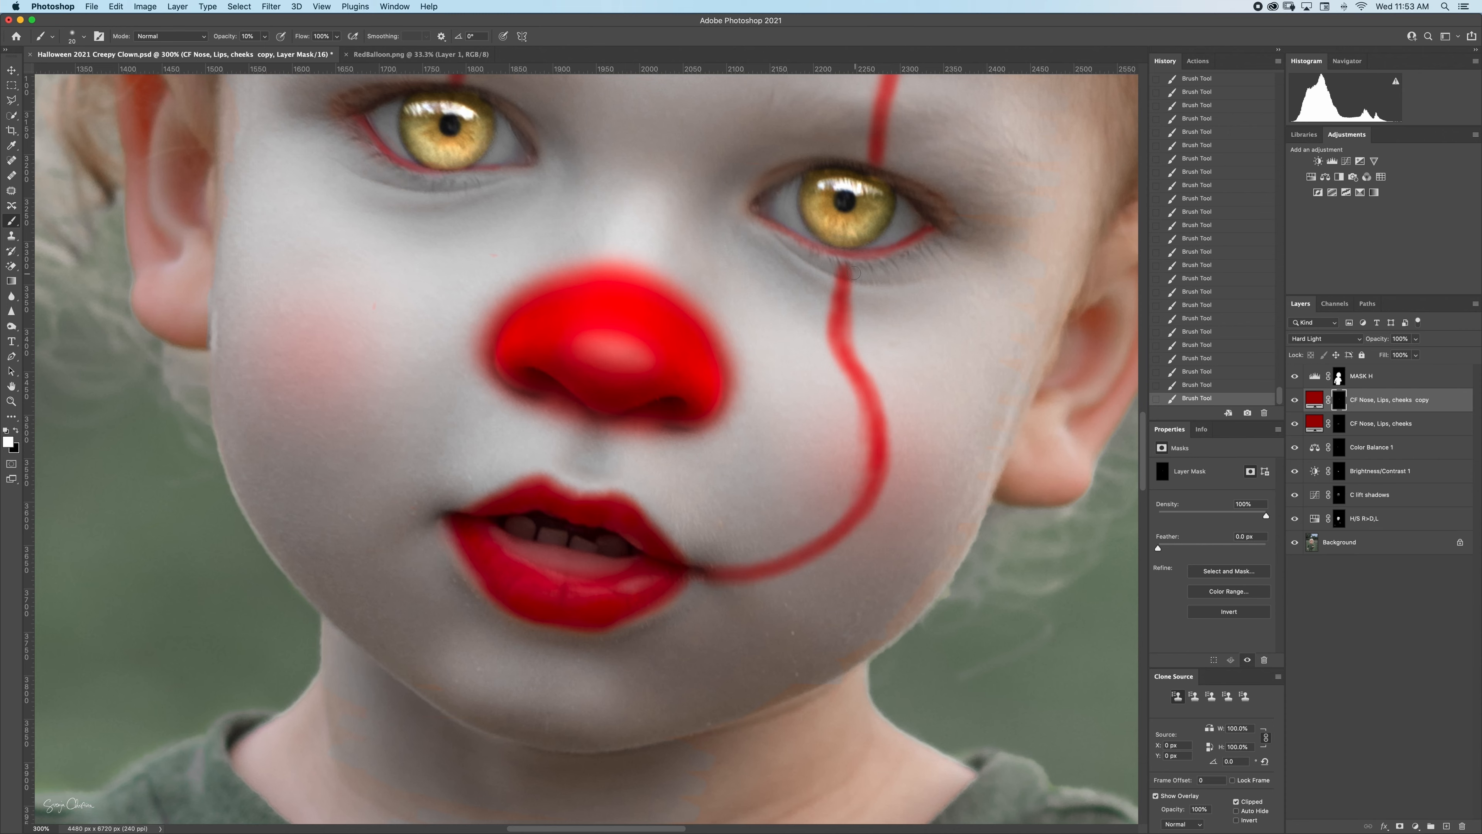
pyautogui.moveTo(843, 344)
pyautogui.mouseDown()
pyautogui.moveTo(818, 550)
pyautogui.moveTo(683, 570)
pyautogui.mouseUp()
pyautogui.moveTo(840, 286)
pyautogui.mouseDown()
pyautogui.moveTo(868, 409)
pyautogui.moveTo(744, 574)
pyautogui.moveTo(704, 574)
pyautogui.mouseUp()
# Paint a matching curved red line from below the eye on the image's left around the cheek to the mouth corner.
pyautogui.moveTo(434, 178)
pyautogui.mouseDown()
pyautogui.moveTo(400, 259)
pyautogui.moveTo(340, 314)
pyautogui.moveTo(320, 398)
pyautogui.moveTo(338, 461)
pyautogui.moveTo(371, 501)
pyautogui.moveTo(458, 514)
pyautogui.mouseUp()
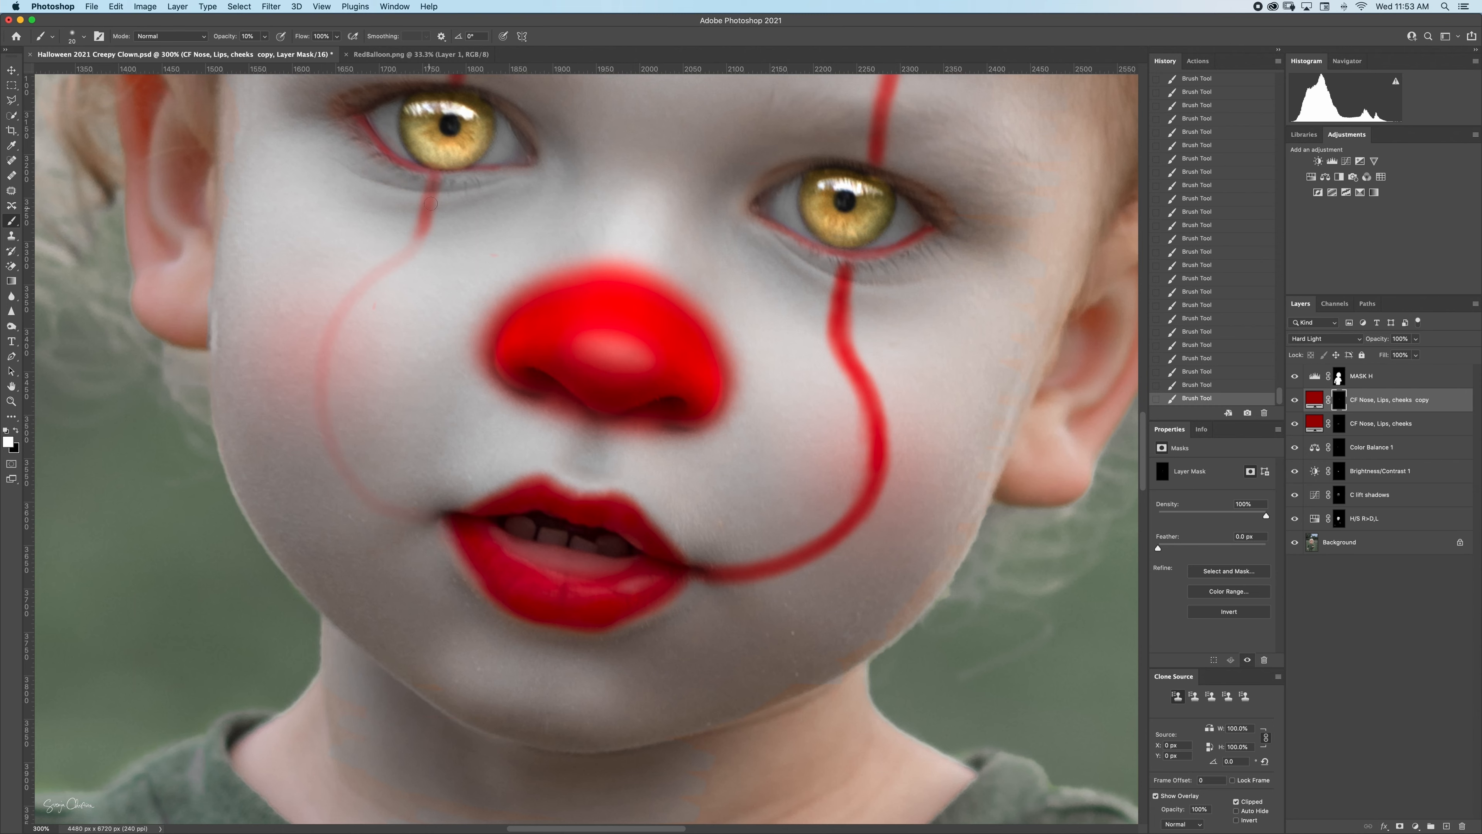
pyautogui.moveTo(426, 195)
pyautogui.mouseDown()
pyautogui.moveTo(410, 247)
pyautogui.moveTo(341, 301)
pyautogui.moveTo(321, 416)
pyautogui.moveTo(377, 505)
pyautogui.moveTo(451, 516)
pyautogui.mouseUp()
pyautogui.moveTo(428, 202)
pyautogui.mouseDown()
pyautogui.moveTo(332, 316)
pyautogui.moveTo(318, 379)
pyautogui.moveTo(353, 490)
pyautogui.moveTo(386, 509)
pyautogui.mouseUp()
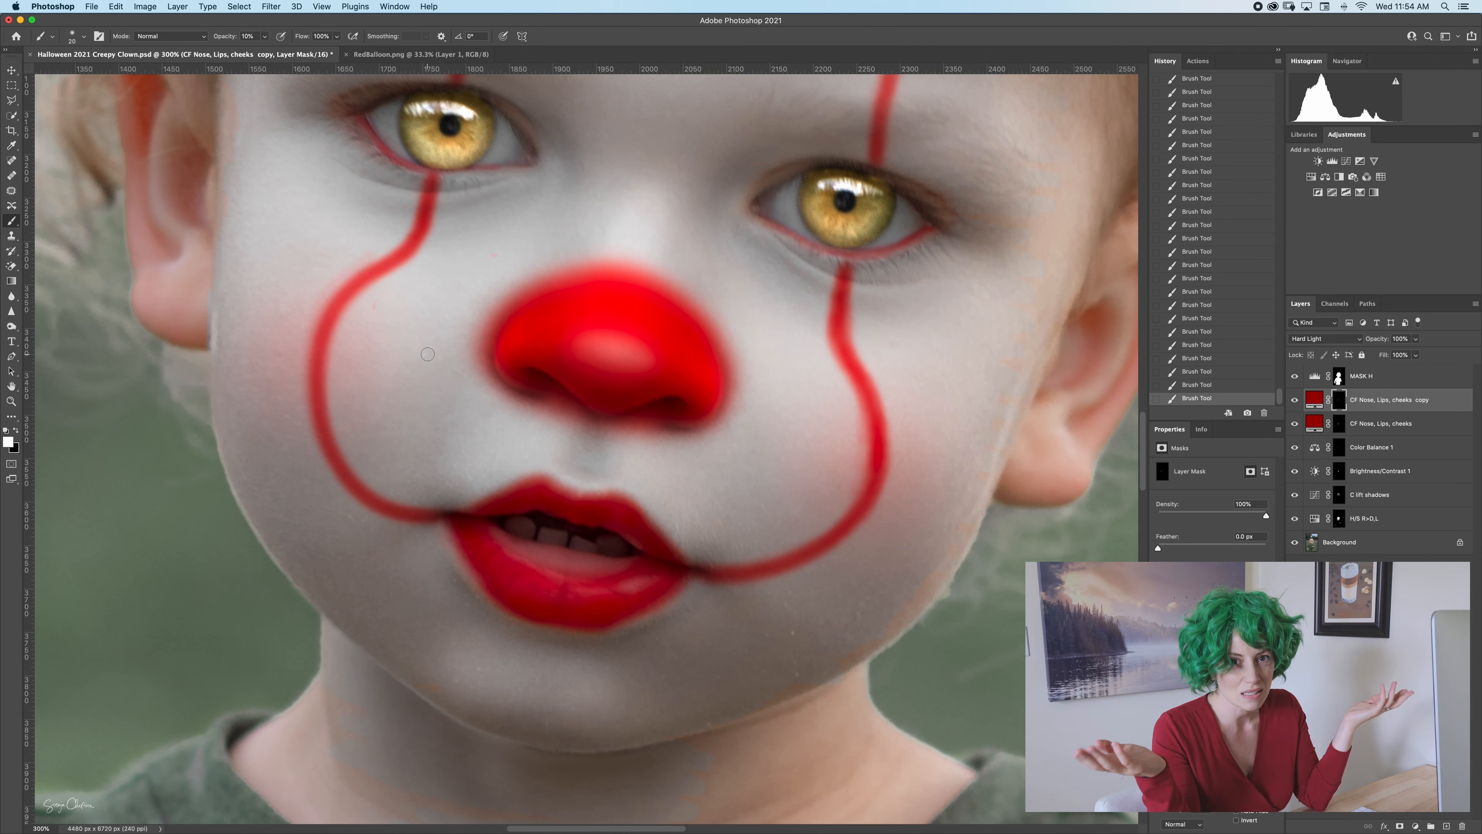
# Add a new blank layer above the duplicated red fill layer.
pyautogui.press('super+0')
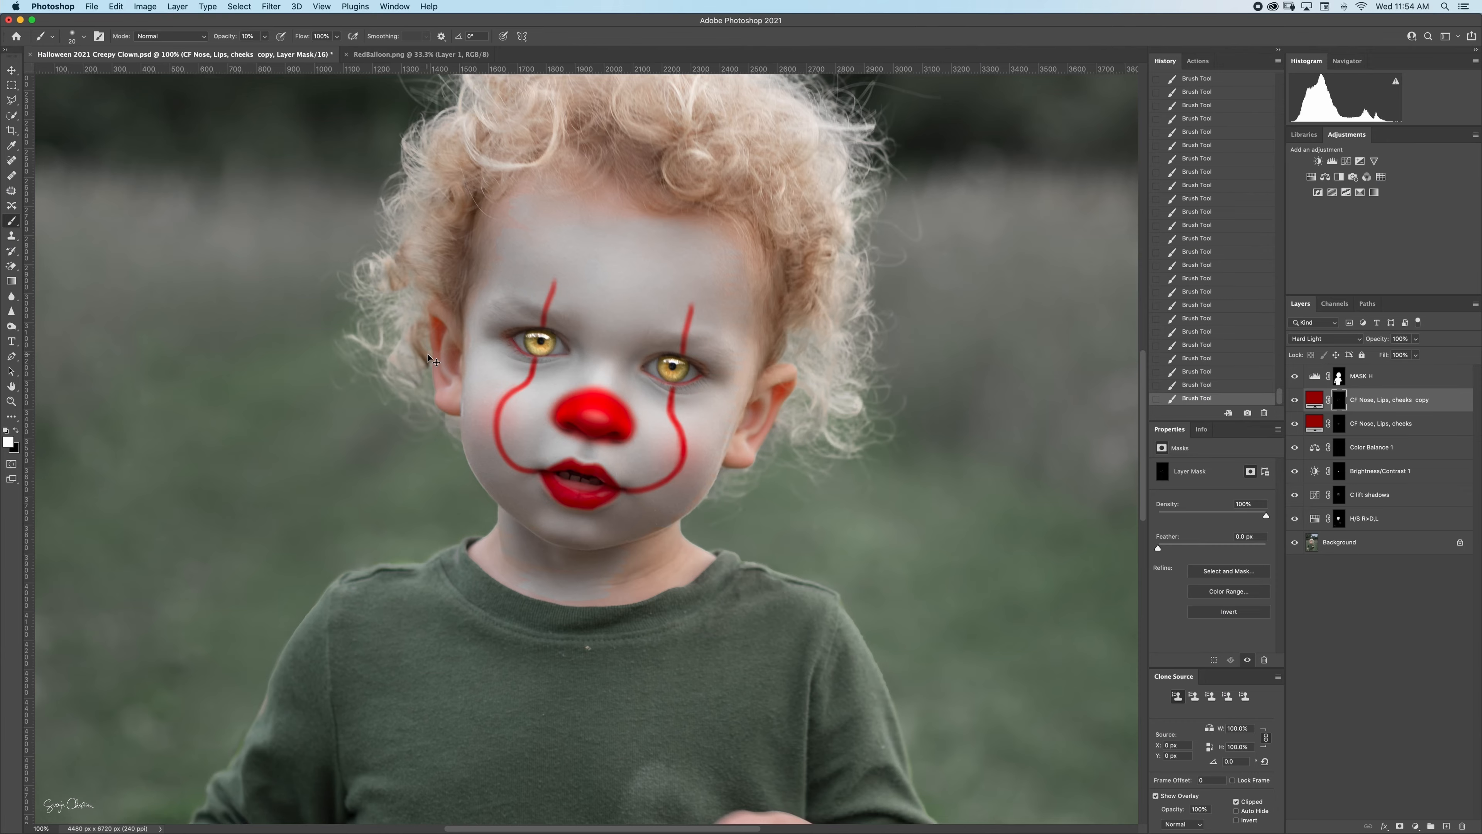
pyautogui.press('super+minus')
pyautogui.press('super+minus')
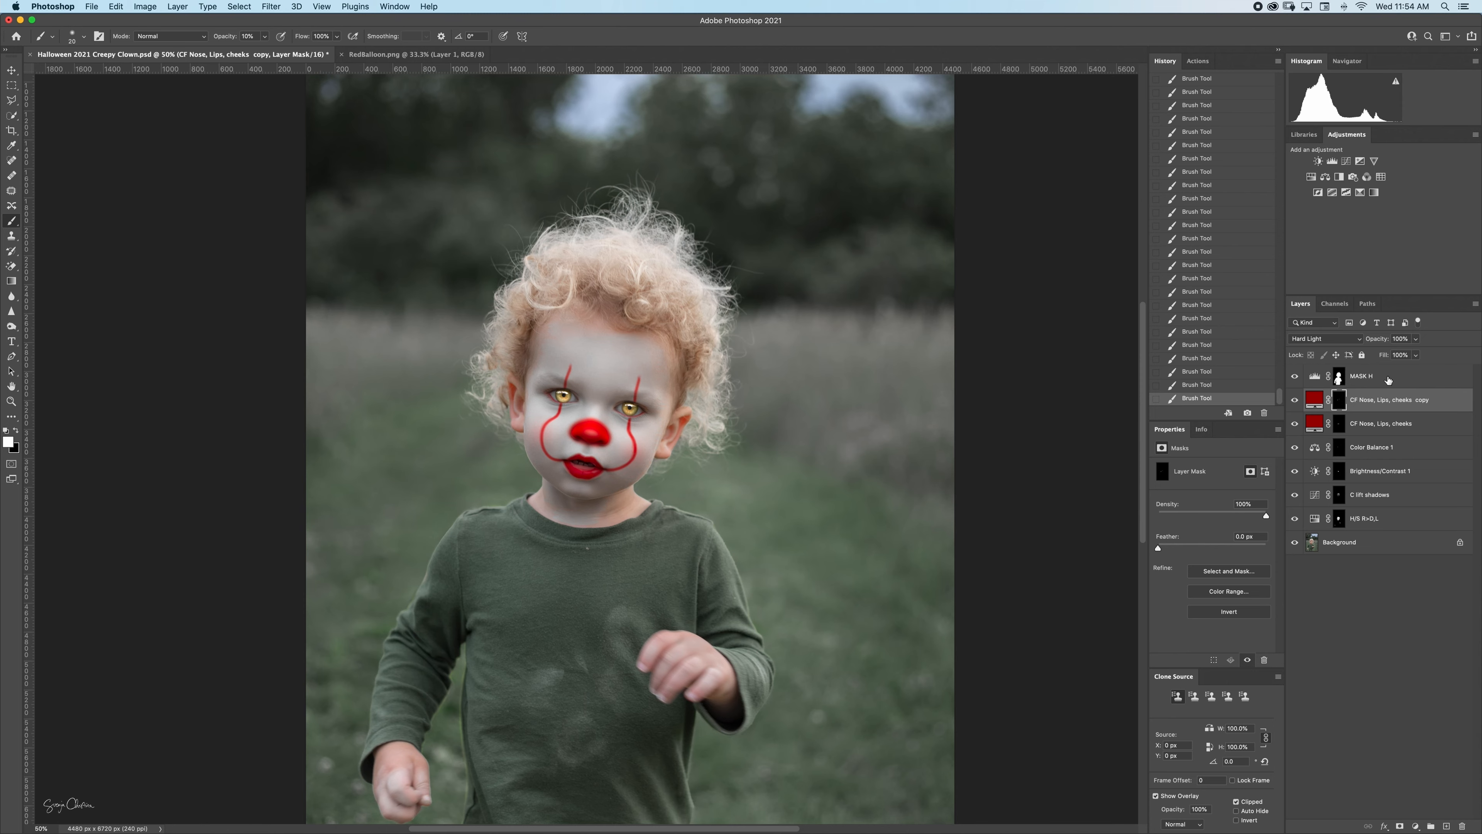
pyautogui.click(1446, 824)
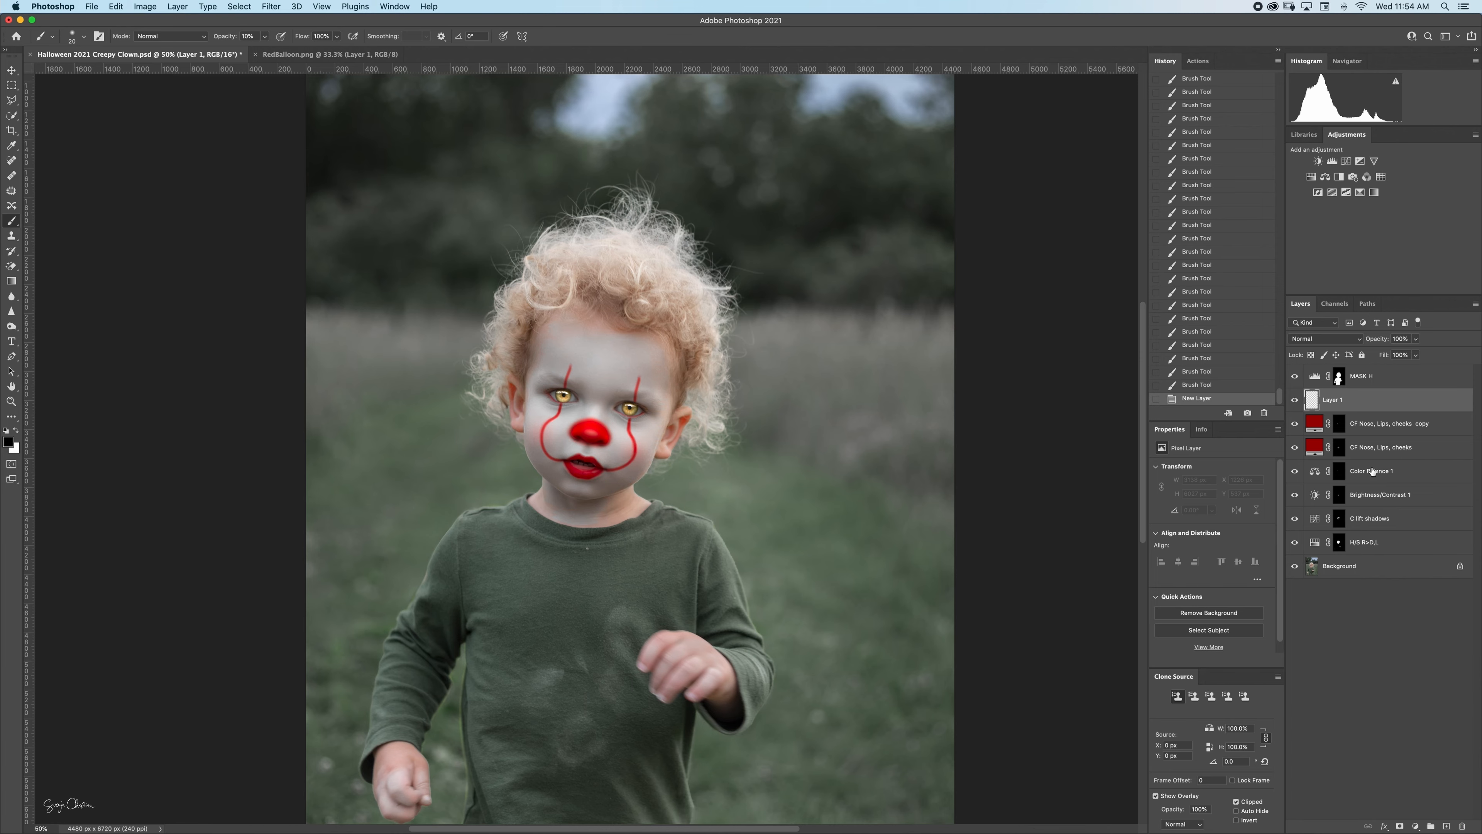
# Fill the new blank layer with 50% Gray at 100% opacity and set its blending mode to Overlay.
pyautogui.hotkey('shift', 'F5')
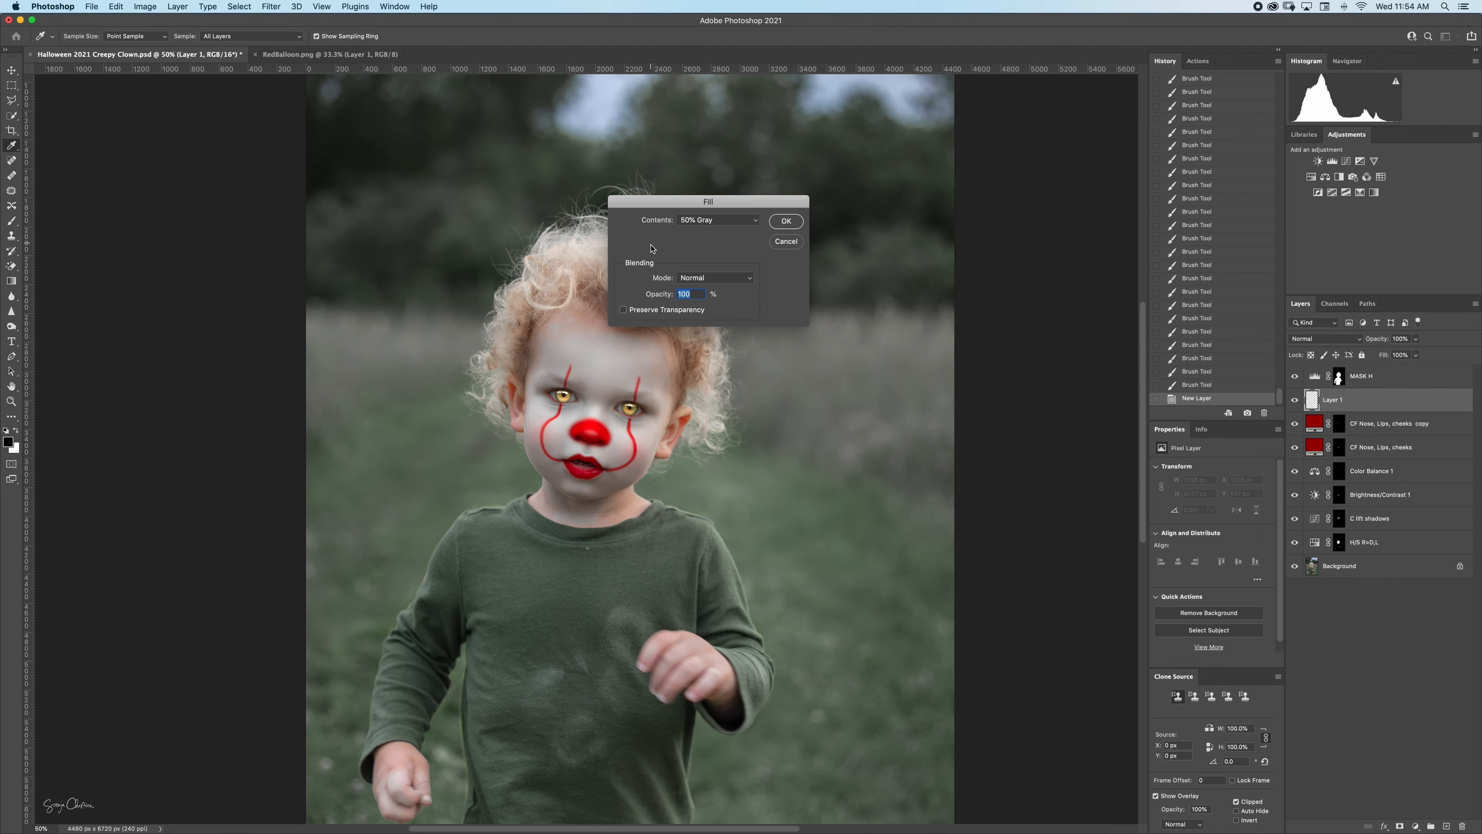
pyautogui.click(756, 222)
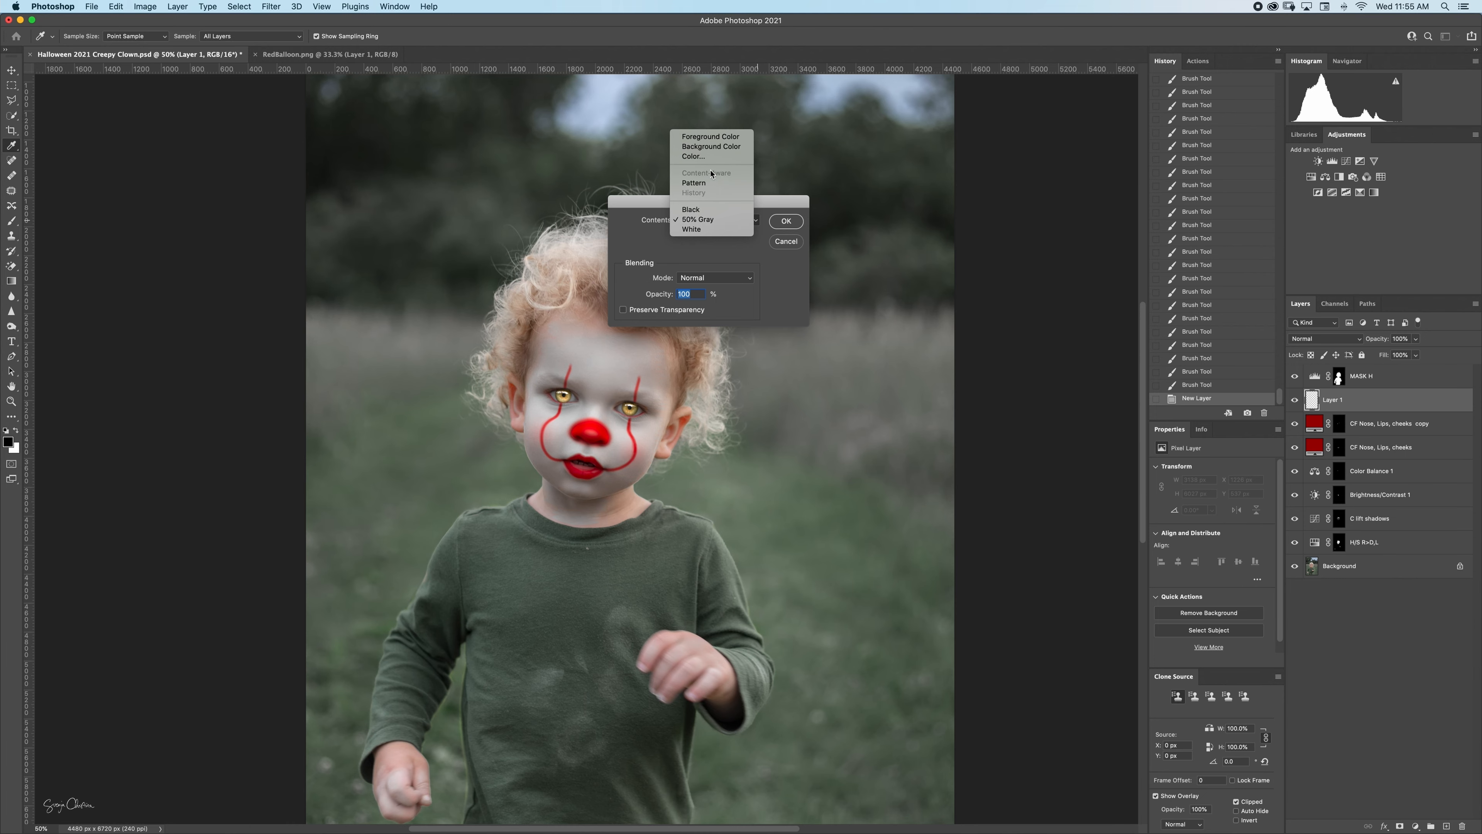
pyautogui.click(712, 219)
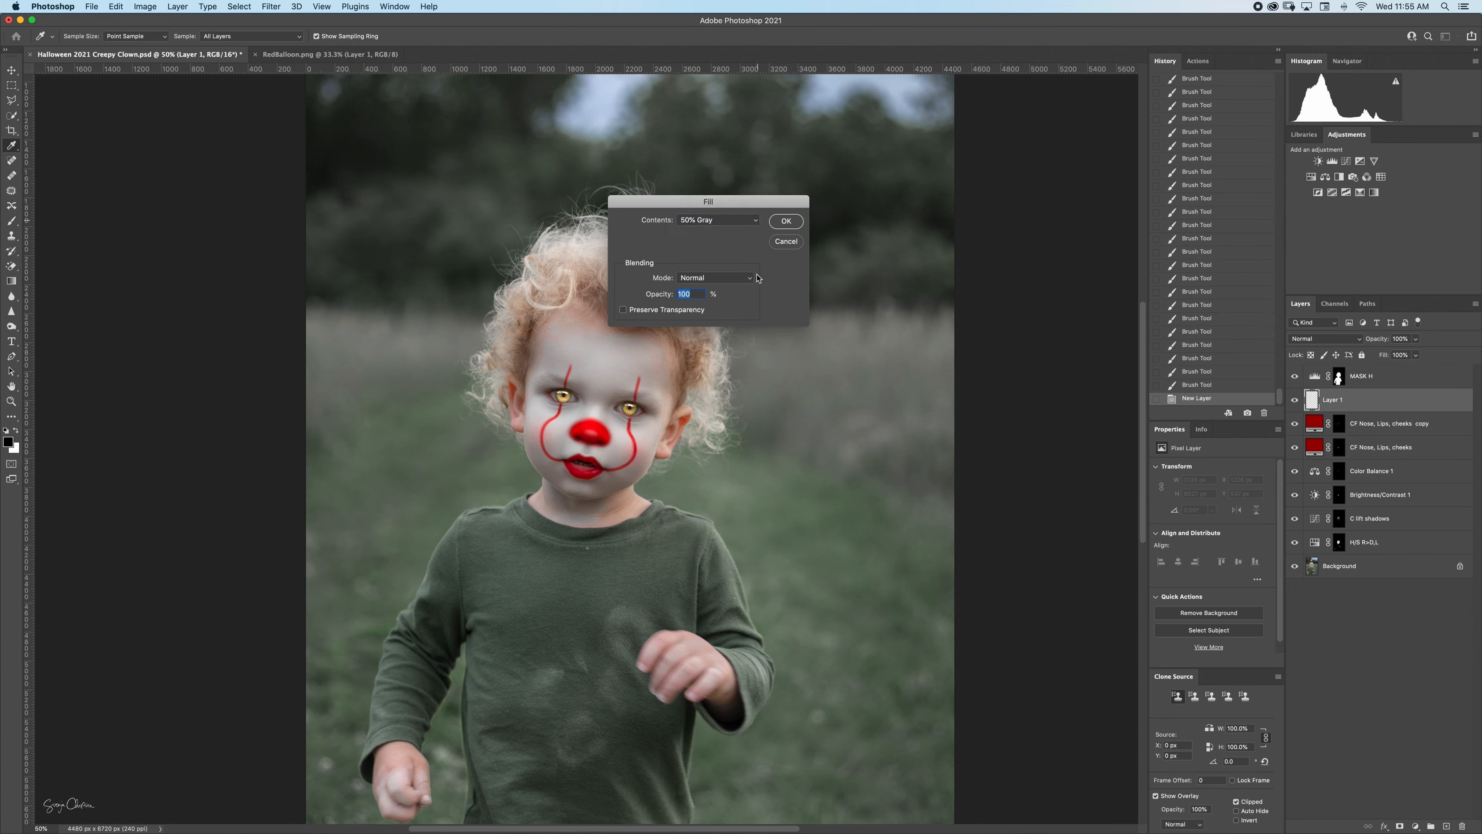
pyautogui.click(785, 222)
pyautogui.press('b')
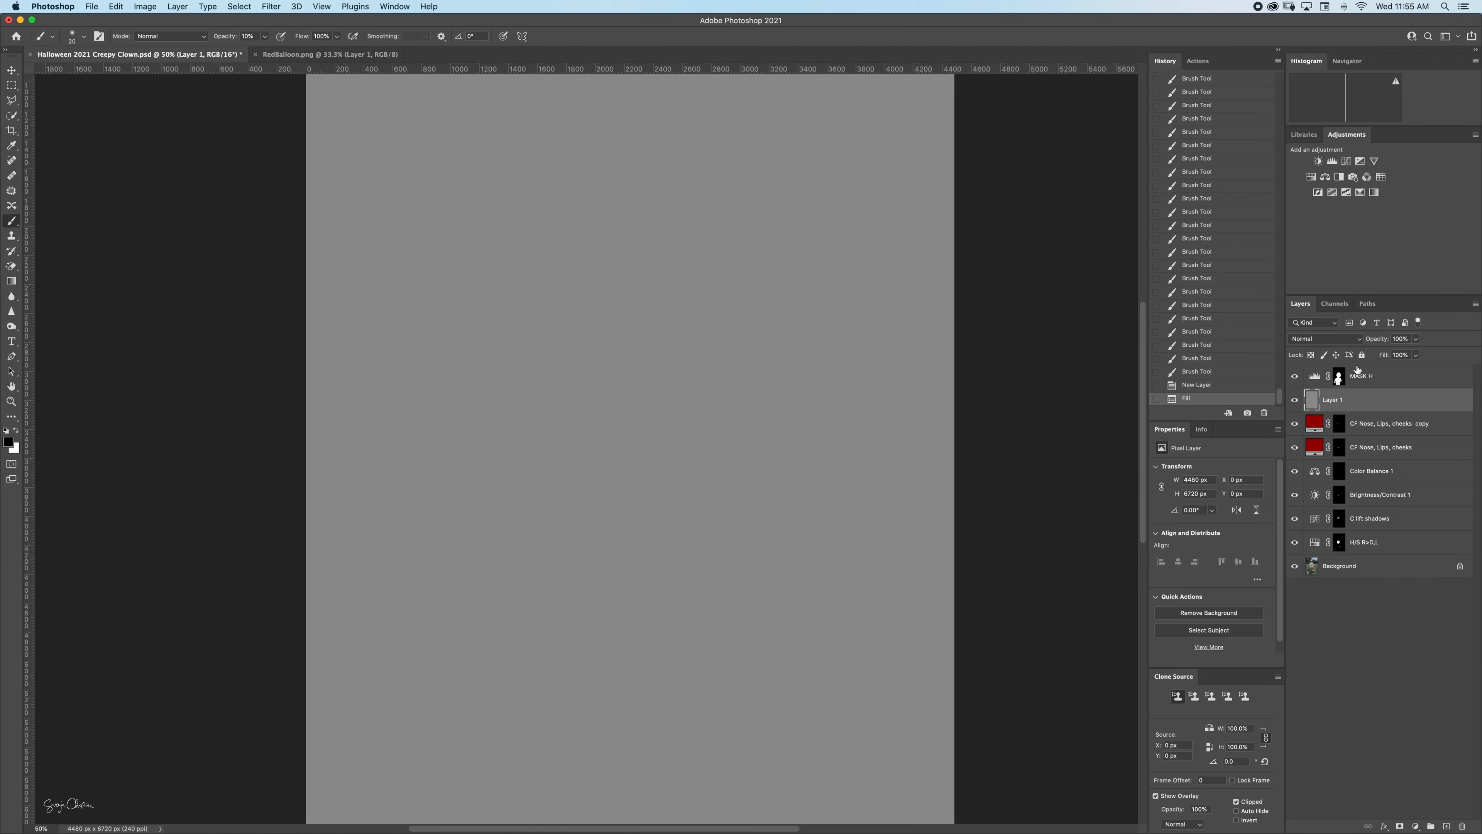
pyautogui.click(1360, 340)
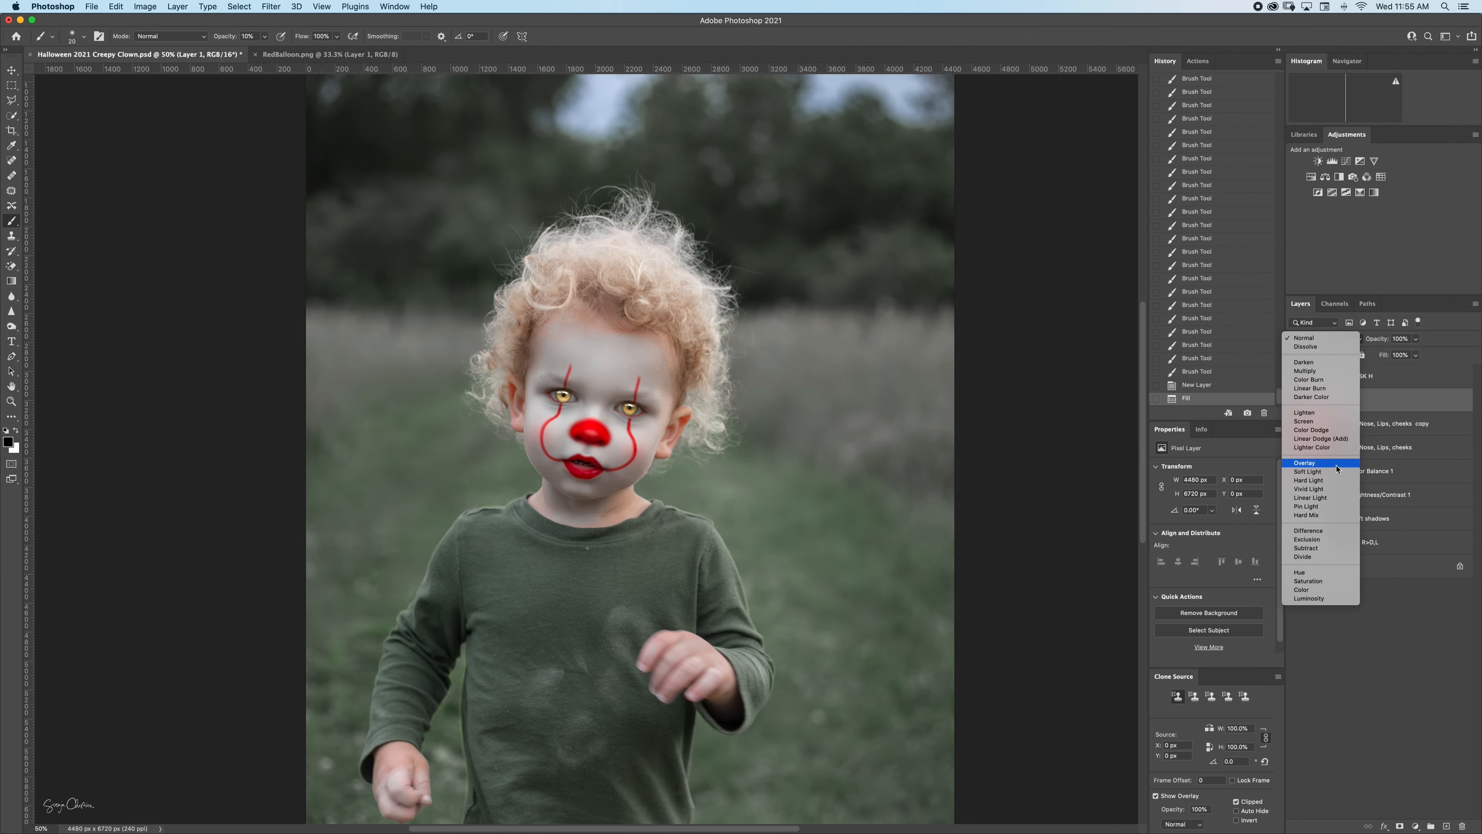
pyautogui.click(1332, 465)
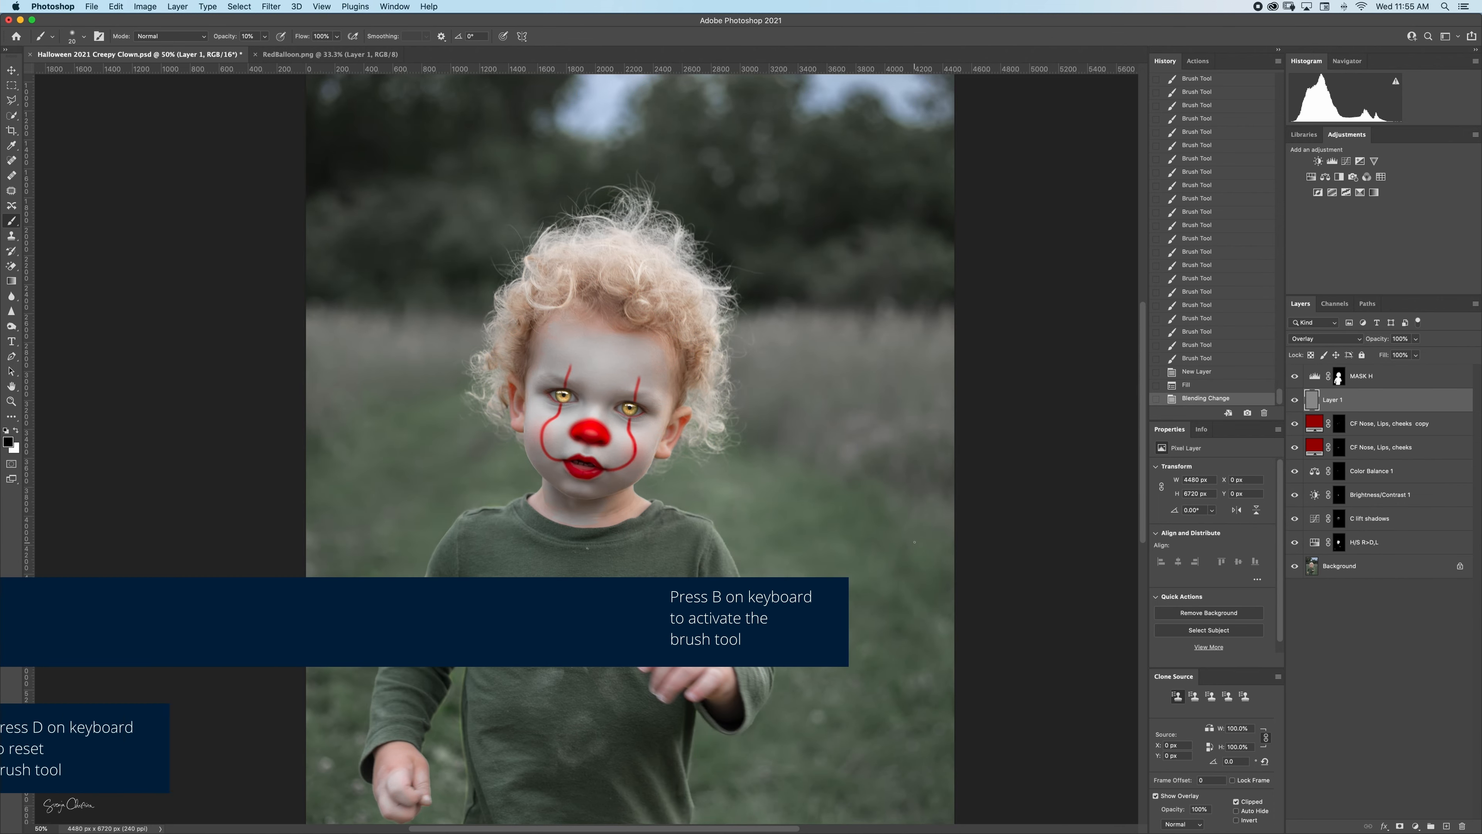
# Darken the eye sockets of both eyes on the gray Overlay layer with a 300 px black brush at 3% opacity.
pyautogui.press('0')
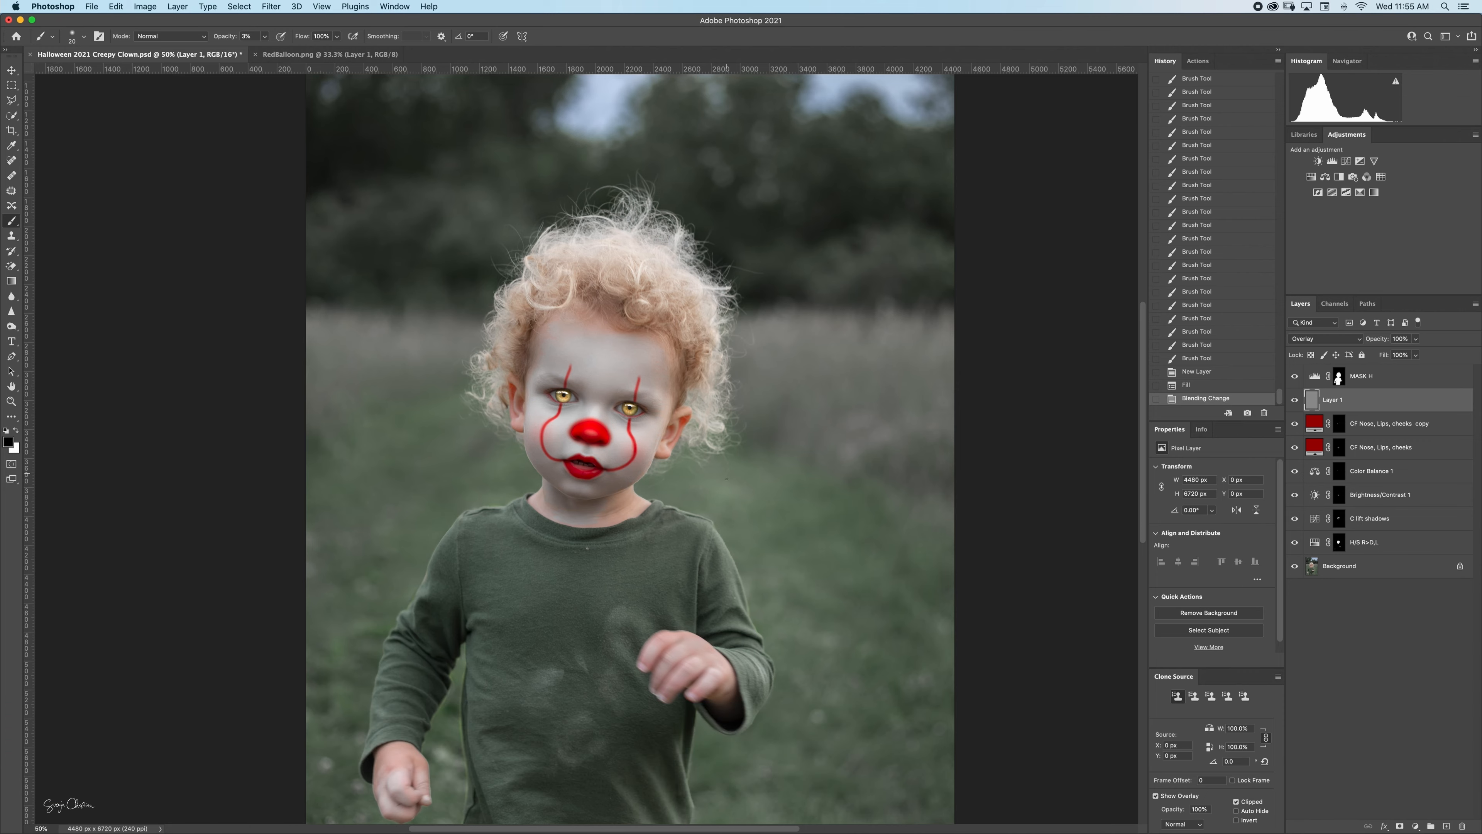
pyautogui.press('super+equal')
pyautogui.press('super+equal')
pyautogui.press('super+equal')
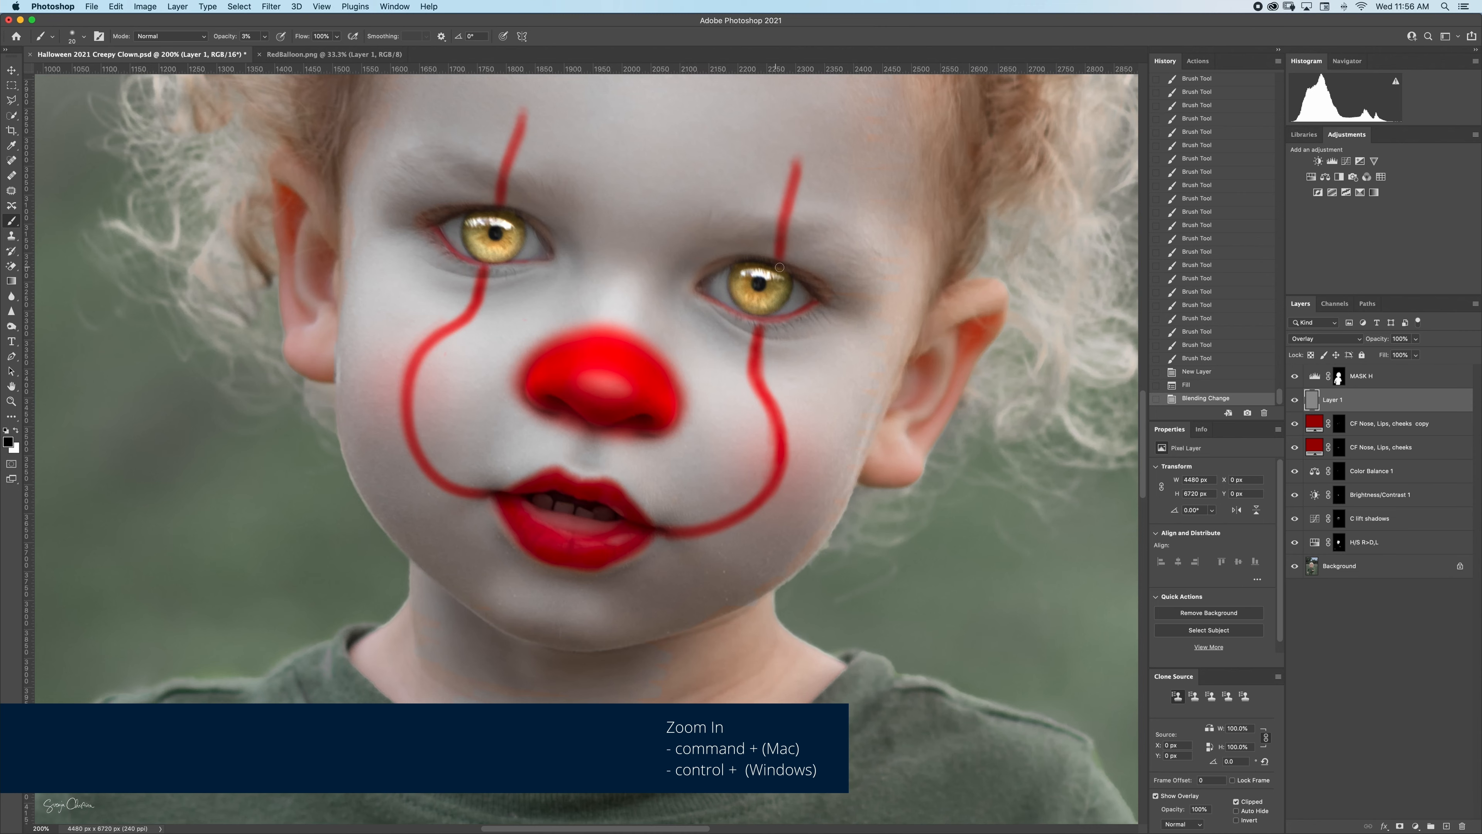
pyautogui.press(']')
pyautogui.press(']')
pyautogui.press(']')
pyautogui.press(']')
pyautogui.press(']')
pyautogui.press(']')
pyautogui.press(']')
pyautogui.press(']')
pyautogui.press(']')
pyautogui.press(']')
pyautogui.press(']')
pyautogui.press(']')
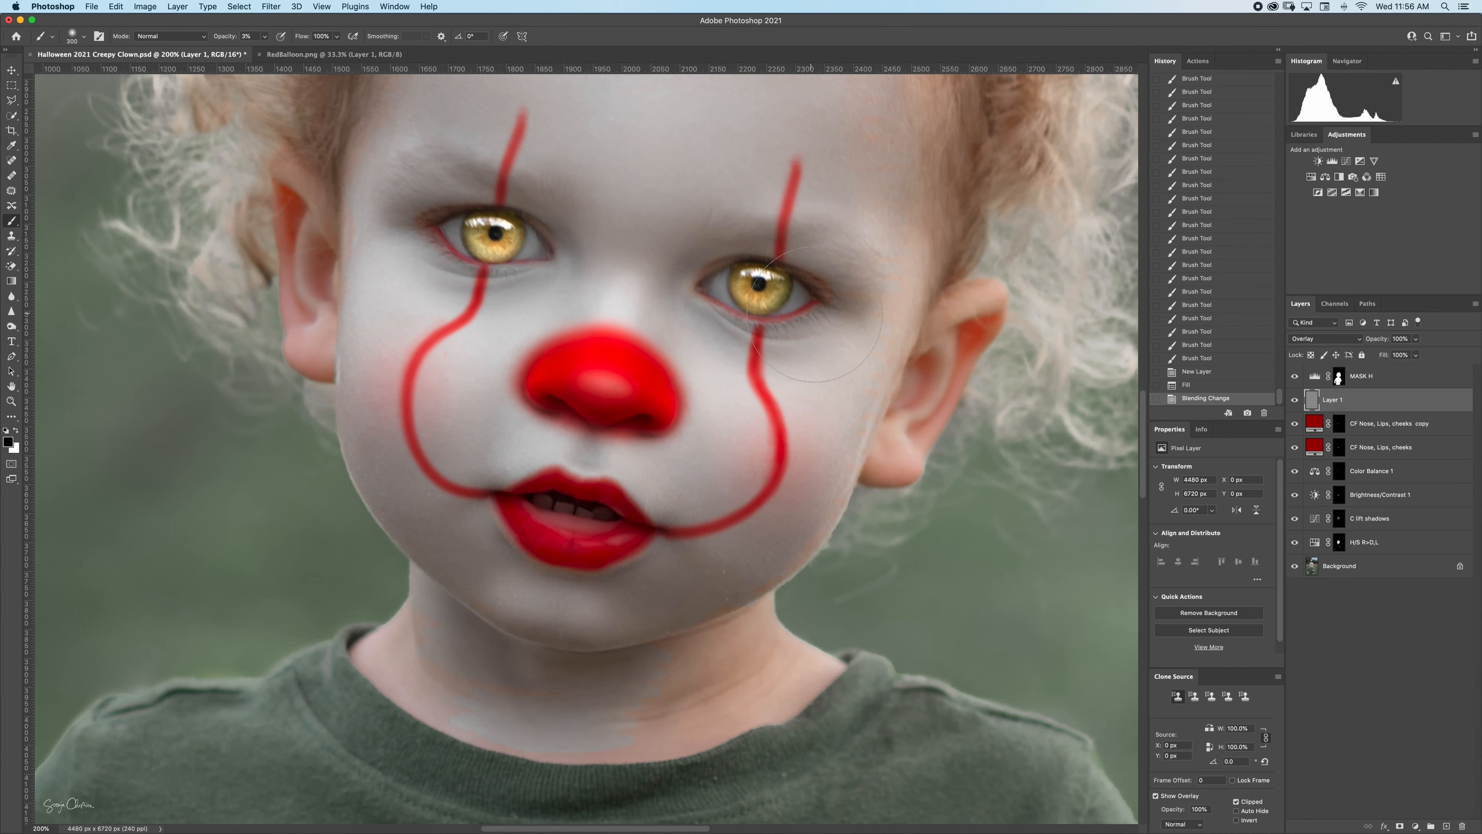
pyautogui.moveTo(402, 228); pyautogui.dragTo(528, 240)
pyautogui.moveTo(815, 322); pyautogui.dragTo(835, 328)
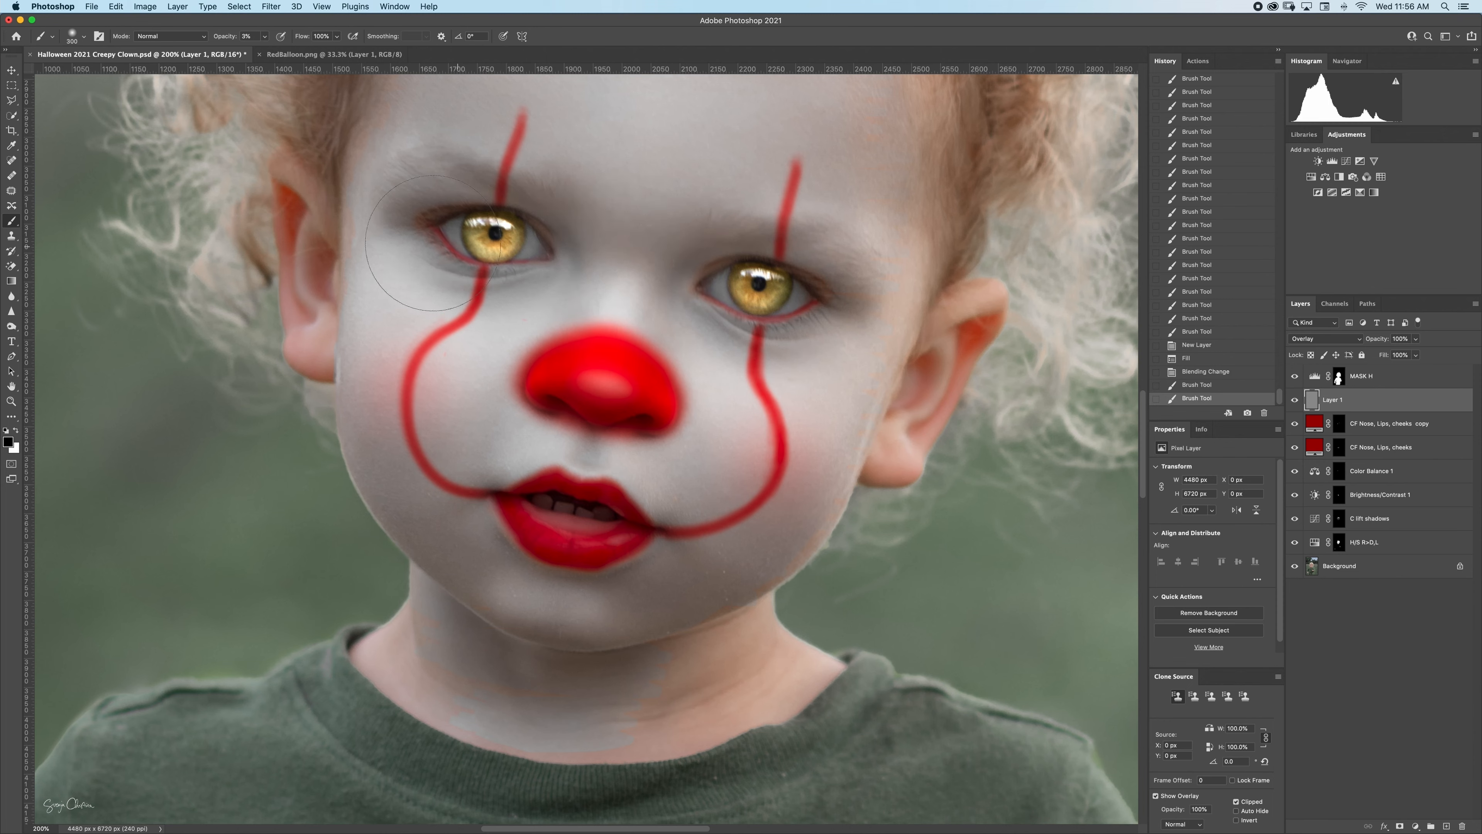
pyautogui.moveTo(415, 246); pyautogui.dragTo(525, 252)
# Deepen the shadows close around the eyelids, mainly on the eye on the image's left, using progressively smaller black brushes.
pyautogui.press('[')
pyautogui.press('[')
pyautogui.press('[')
pyautogui.press('[')
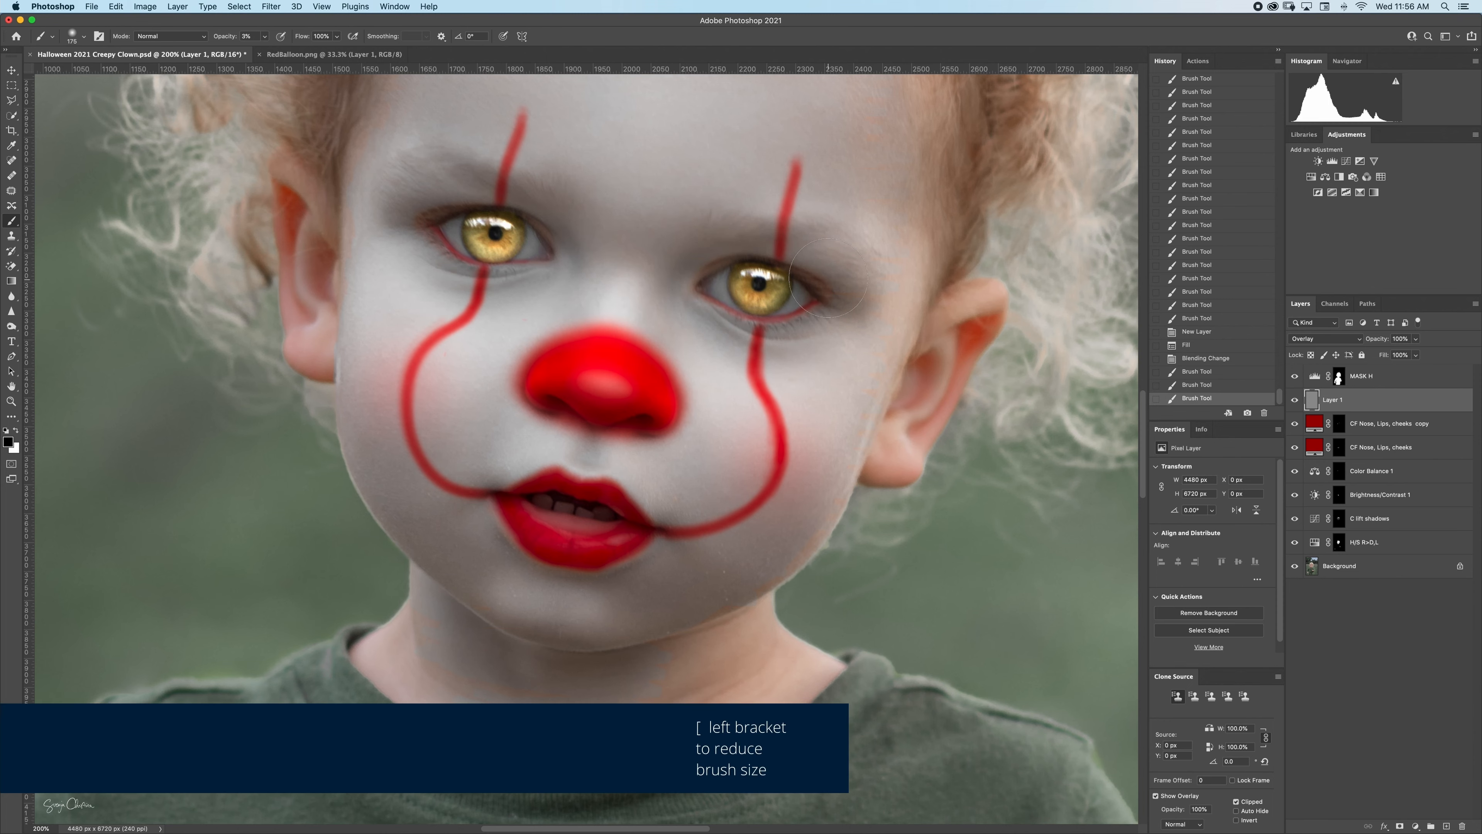
pyautogui.press('[')
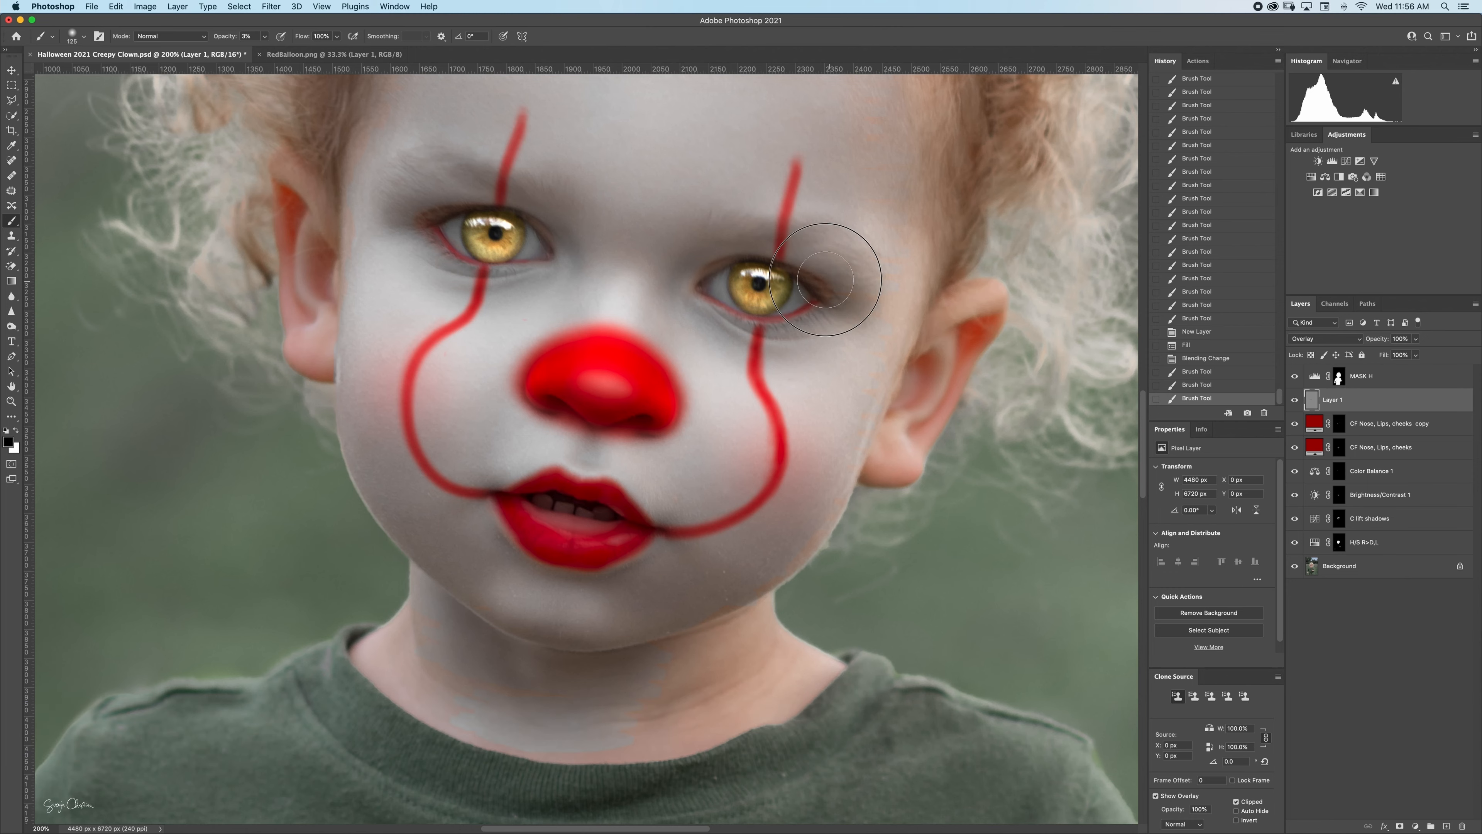
pyautogui.moveTo(601, 223)
pyautogui.mouseDown()
pyautogui.moveTo(694, 244)
pyautogui.moveTo(560, 227)
pyautogui.moveTo(704, 249)
pyautogui.moveTo(545, 221)
pyautogui.mouseUp()
pyautogui.press('[')
pyautogui.press('[')
pyautogui.moveTo(446, 211)
pyautogui.mouseDown()
pyautogui.moveTo(526, 217)
pyautogui.moveTo(563, 242)
pyautogui.mouseUp()
pyautogui.press('[')
pyautogui.press('[')
pyautogui.moveTo(436, 210); pyautogui.dragTo(526, 208)
pyautogui.moveTo(382, 217)
pyautogui.mouseDown()
pyautogui.moveTo(495, 215)
pyautogui.moveTo(561, 243)
pyautogui.mouseUp()
pyautogui.moveTo(537, 219); pyautogui.dragTo(560, 241)
pyautogui.moveTo(412, 202); pyautogui.dragTo(520, 210)
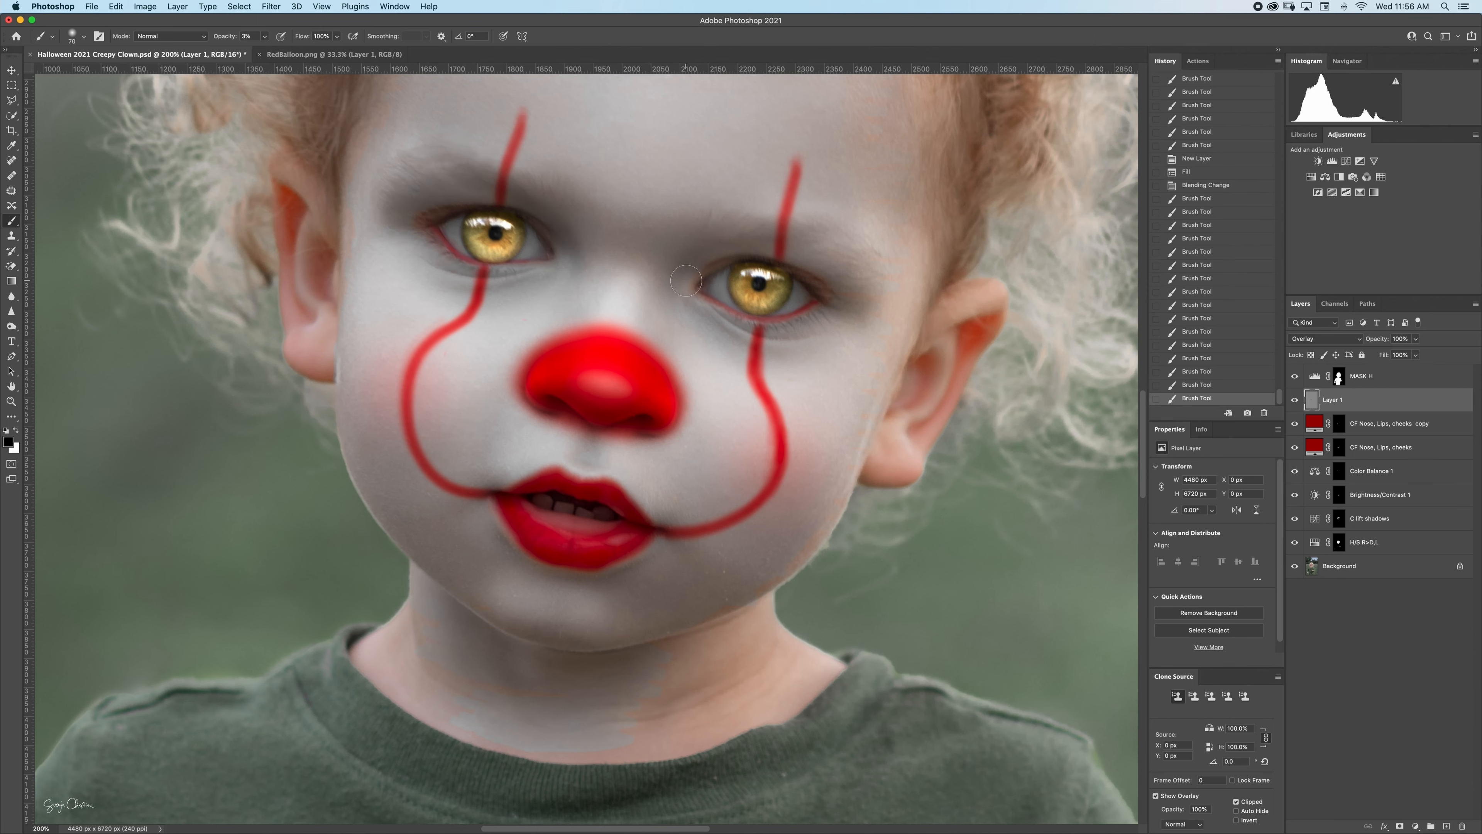
# Darken the lid and inner corner of the eye on the image's right with the small black brush.
pyautogui.moveTo(699, 277)
pyautogui.mouseDown()
pyautogui.moveTo(852, 292)
pyautogui.moveTo(759, 249)
pyautogui.moveTo(853, 291)
pyautogui.mouseUp()
pyautogui.moveTo(723, 254)
pyautogui.mouseDown()
pyautogui.moveTo(858, 293)
pyautogui.moveTo(680, 269)
pyautogui.mouseUp()
pyautogui.moveTo(699, 257); pyautogui.dragTo(675, 270)
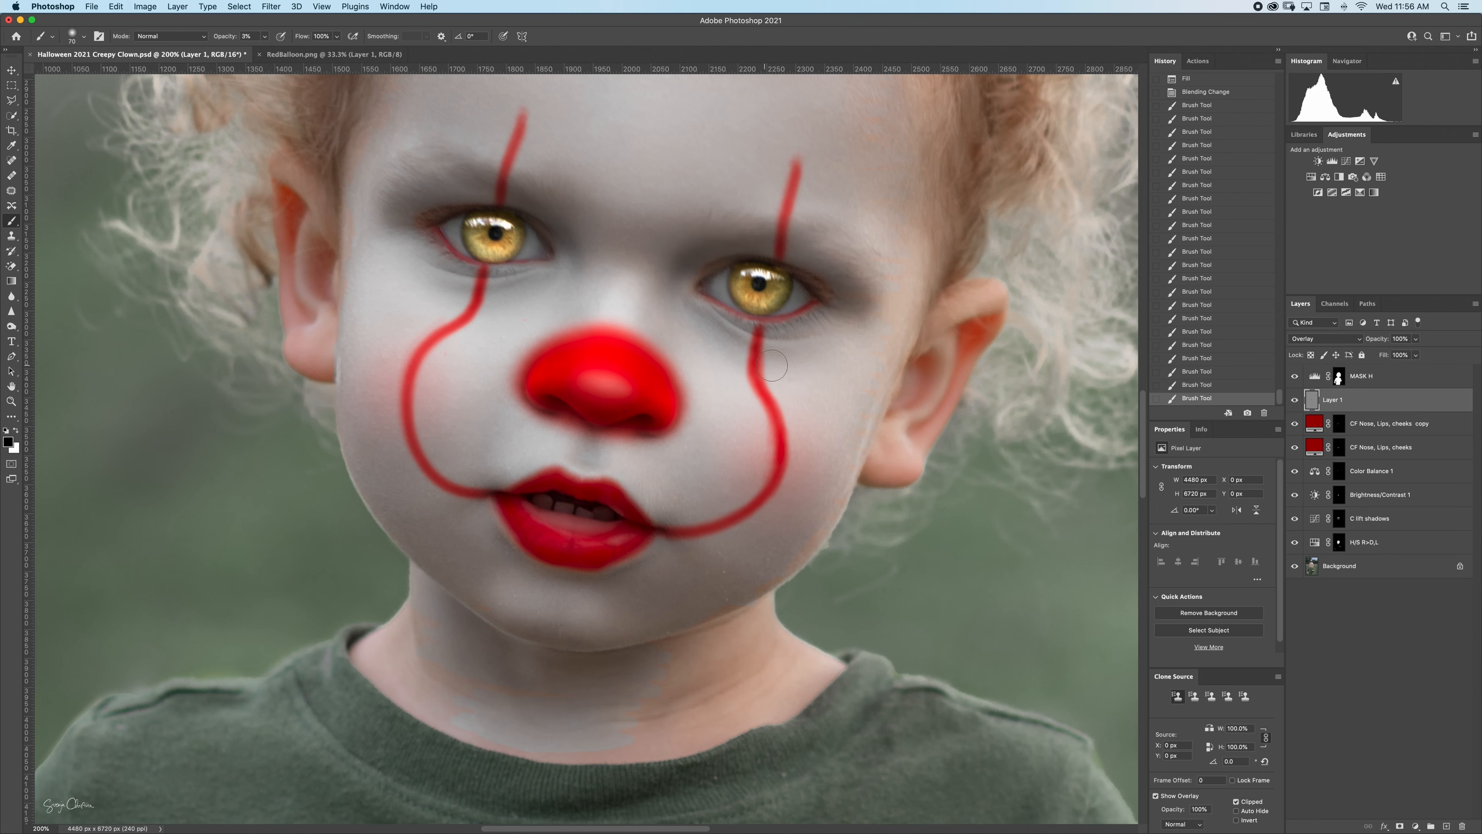
# Build up dark shadows beneath both eyes with repeated strokes of a slightly larger black brush.
pyautogui.press(']')
pyautogui.press(']')
pyautogui.press(']')
pyautogui.moveTo(789, 361)
pyautogui.mouseDown()
pyautogui.moveTo(726, 354)
pyautogui.moveTo(661, 289)
pyautogui.moveTo(747, 367)
pyautogui.moveTo(813, 370)
pyautogui.moveTo(680, 309)
pyautogui.mouseUp()
pyautogui.moveTo(680, 309)
pyautogui.mouseDown()
pyautogui.moveTo(705, 341)
pyautogui.moveTo(822, 369)
pyautogui.mouseUp()
pyautogui.moveTo(822, 369); pyautogui.dragTo(684, 314)
pyautogui.moveTo(684, 314)
pyautogui.mouseDown()
pyautogui.moveTo(752, 366)
pyautogui.moveTo(694, 299)
pyautogui.moveTo(829, 391)
pyautogui.moveTo(833, 335)
pyautogui.moveTo(729, 351)
pyautogui.moveTo(811, 371)
pyautogui.mouseUp()
pyautogui.moveTo(811, 371)
pyautogui.mouseDown()
pyautogui.moveTo(680, 301)
pyautogui.moveTo(727, 343)
pyautogui.mouseUp()
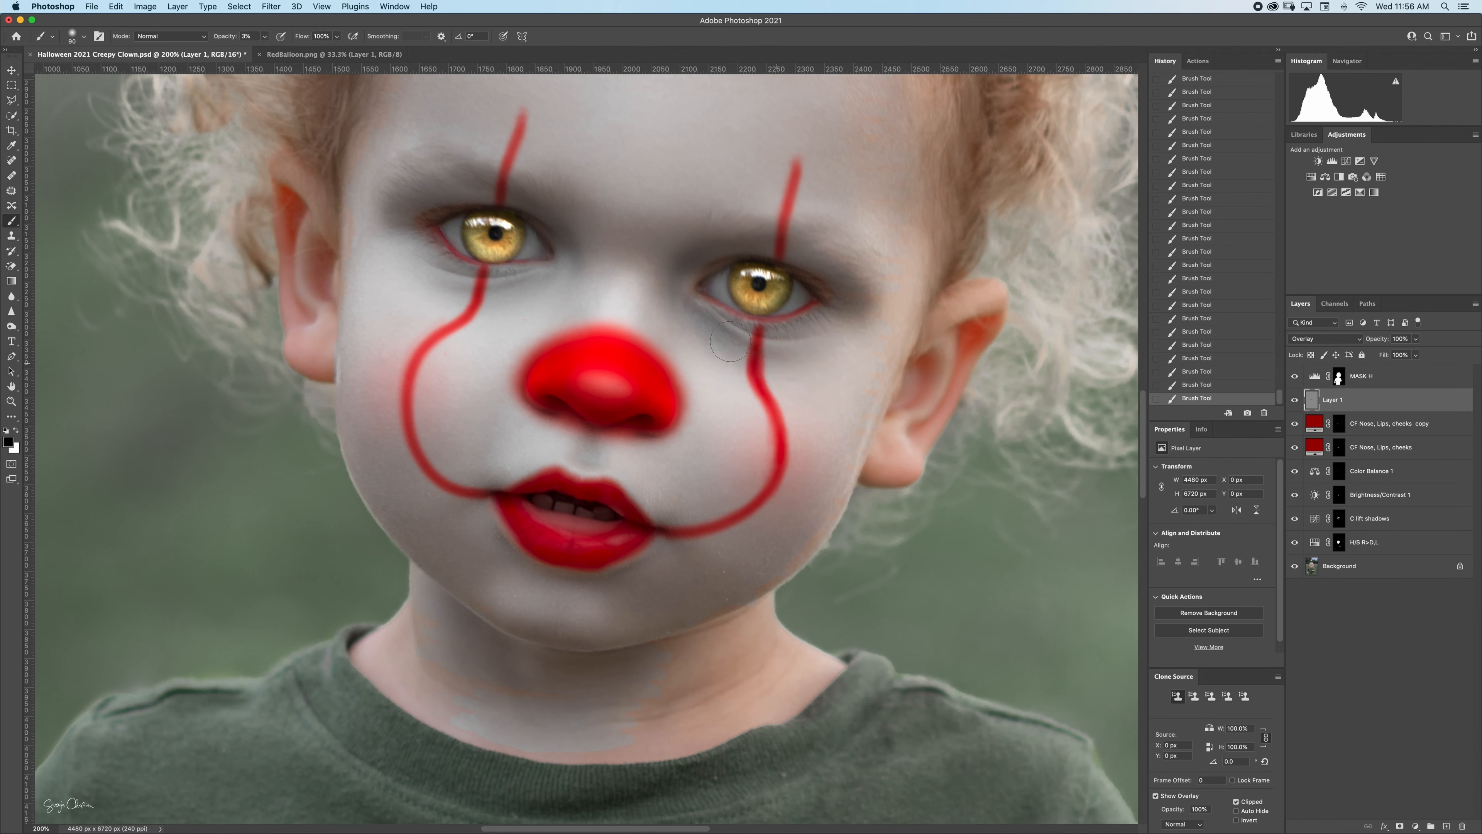
pyautogui.moveTo(554, 258); pyautogui.dragTo(542, 234)
pyautogui.moveTo(444, 310)
pyautogui.mouseDown()
pyautogui.moveTo(514, 301)
pyautogui.moveTo(389, 243)
pyautogui.moveTo(514, 300)
pyautogui.moveTo(532, 266)
pyautogui.moveTo(399, 250)
pyautogui.moveTo(443, 295)
pyautogui.moveTo(540, 218)
pyautogui.moveTo(491, 314)
pyautogui.moveTo(525, 285)
pyautogui.moveTo(401, 248)
pyautogui.moveTo(482, 320)
pyautogui.moveTo(569, 248)
pyautogui.moveTo(423, 298)
pyautogui.moveTo(403, 267)
pyautogui.moveTo(554, 234)
pyautogui.moveTo(378, 203)
pyautogui.moveTo(715, 258)
pyautogui.moveTo(628, 242)
pyautogui.moveTo(604, 254)
pyautogui.moveTo(548, 221)
pyautogui.moveTo(715, 245)
pyautogui.moveTo(542, 218)
pyautogui.moveTo(869, 294)
pyautogui.moveTo(822, 270)
pyautogui.moveTo(689, 272)
pyautogui.moveTo(808, 358)
pyautogui.mouseUp()
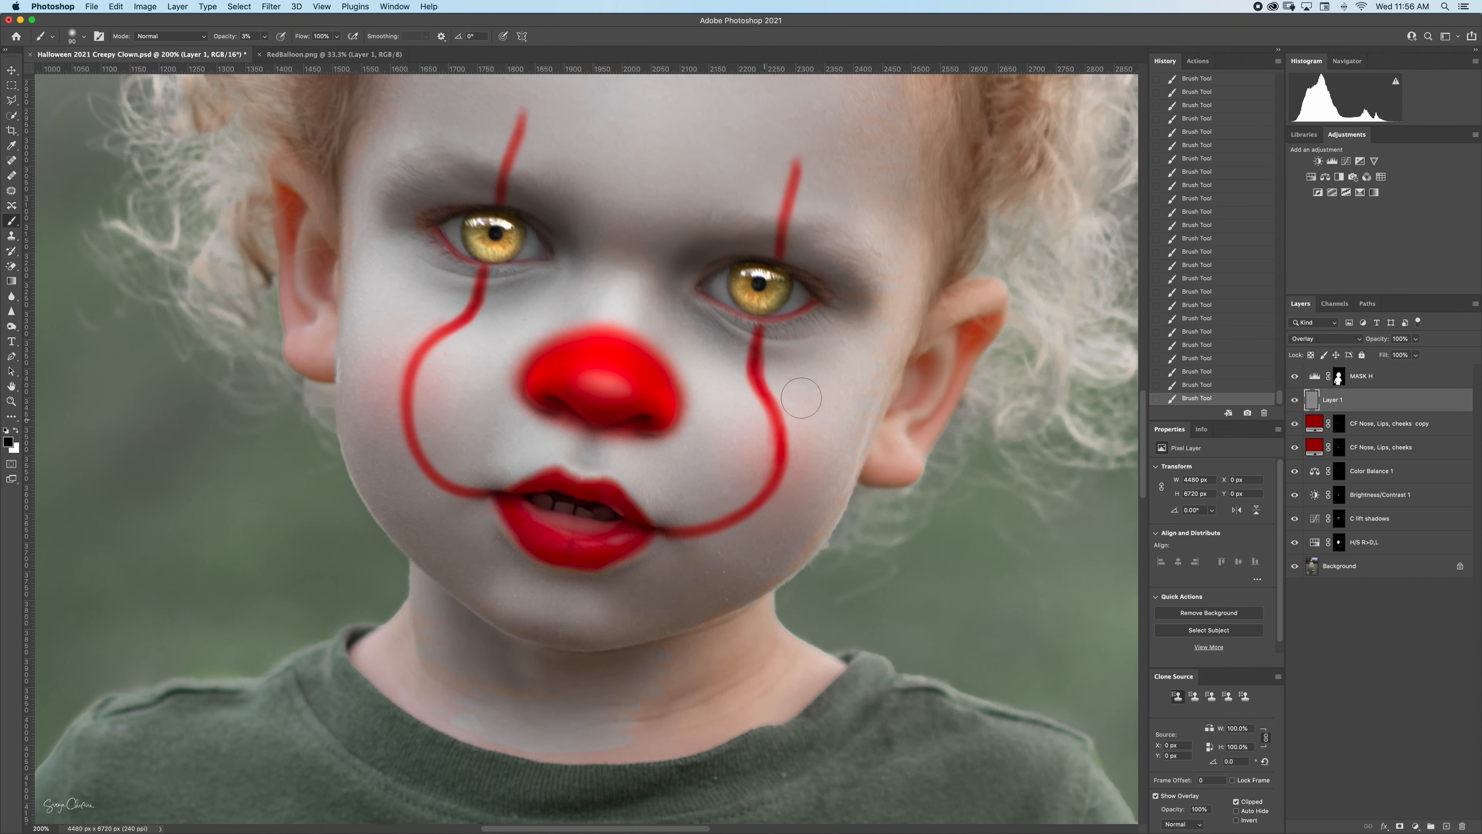
# Darken the nostrils, sides and upper edge of the red nose with a small black brush.
pyautogui.press('[')
pyautogui.press('[')
pyautogui.press('[')
pyautogui.press('[')
pyautogui.press('[')
pyautogui.moveTo(590, 409)
pyautogui.mouseDown()
pyautogui.moveTo(583, 395)
pyautogui.moveTo(573, 404)
pyautogui.mouseUp()
pyautogui.moveTo(675, 412); pyautogui.dragTo(642, 431)
pyautogui.moveTo(535, 375)
pyautogui.mouseDown()
pyautogui.moveTo(549, 407)
pyautogui.moveTo(591, 325)
pyautogui.moveTo(645, 386)
pyautogui.moveTo(643, 361)
pyautogui.mouseUp()
pyautogui.moveTo(650, 359); pyautogui.dragTo(649, 391)
# Brighten the highlights on the red nose with a small white brush at 3% opacity, adjusting the brush size as needed.
pyautogui.press('x')
pyautogui.press('[')
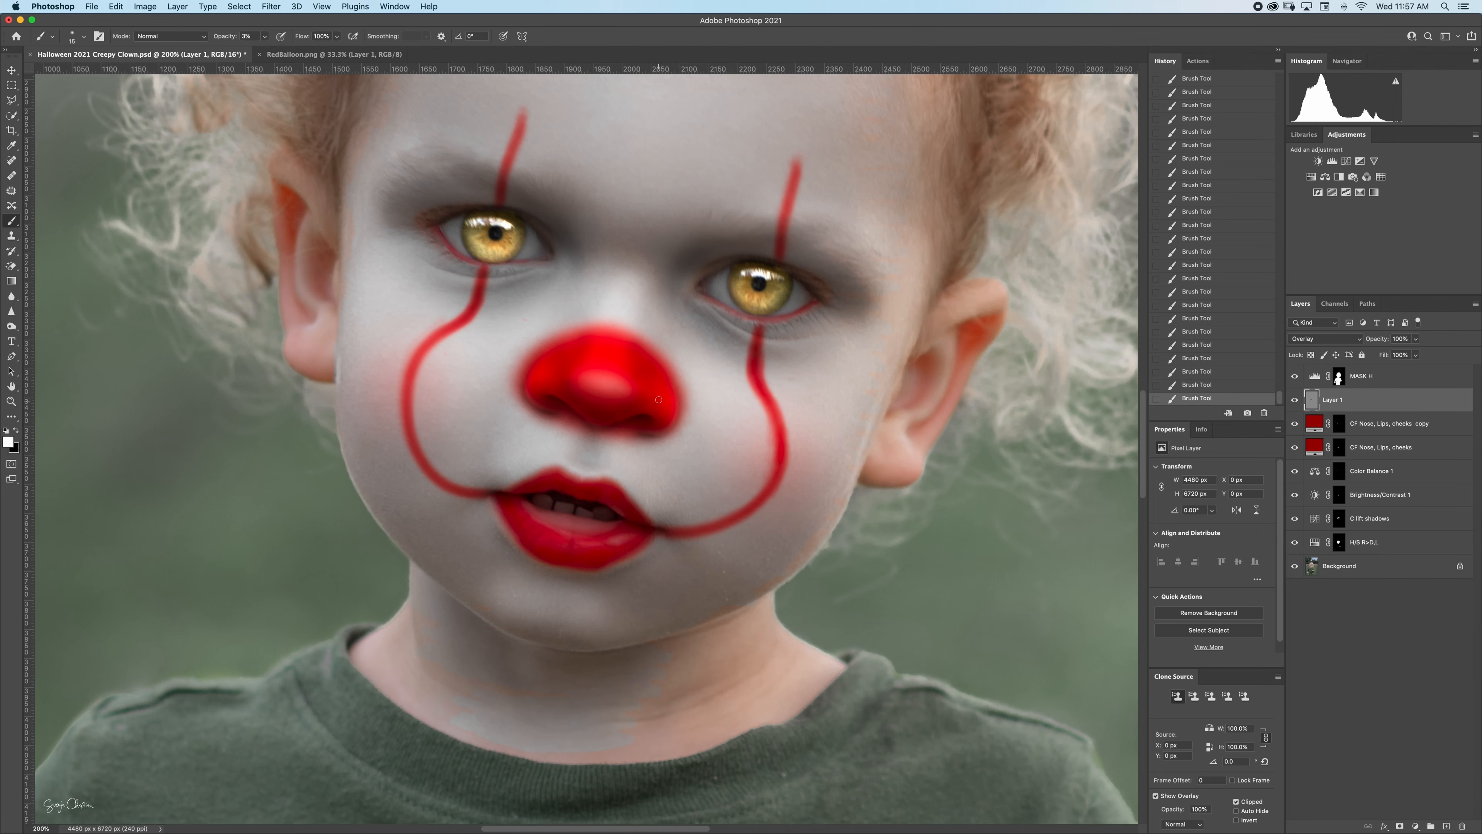
pyautogui.press(']')
pyautogui.moveTo(543, 377)
pyautogui.mouseDown()
pyautogui.moveTo(560, 442)
pyautogui.moveTo(614, 389)
pyautogui.mouseUp()
pyautogui.click(536, 378)
pyautogui.press(']')
pyautogui.press('[')
pyautogui.press('[')
pyautogui.press(']')
pyautogui.press(']')
pyautogui.press(']')
pyautogui.press(']')
pyautogui.press('[')
pyautogui.press('[')
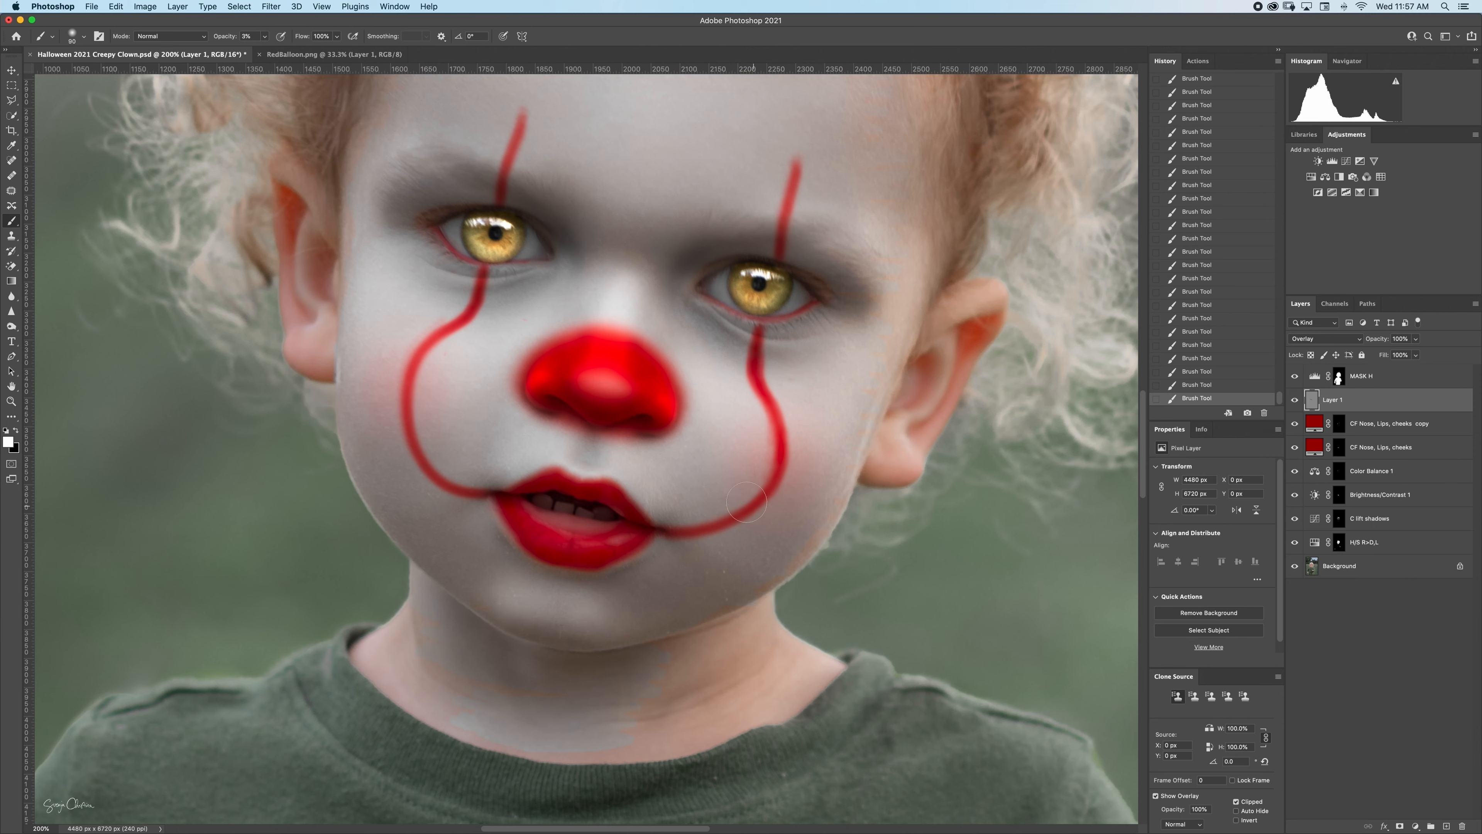
# Deepen the shadows around the cheeks and eyes with a black brush enlarged to 175 px.
pyautogui.press('x')
pyautogui.press(']')
pyautogui.press(']')
pyautogui.press(']')
pyautogui.press(']')
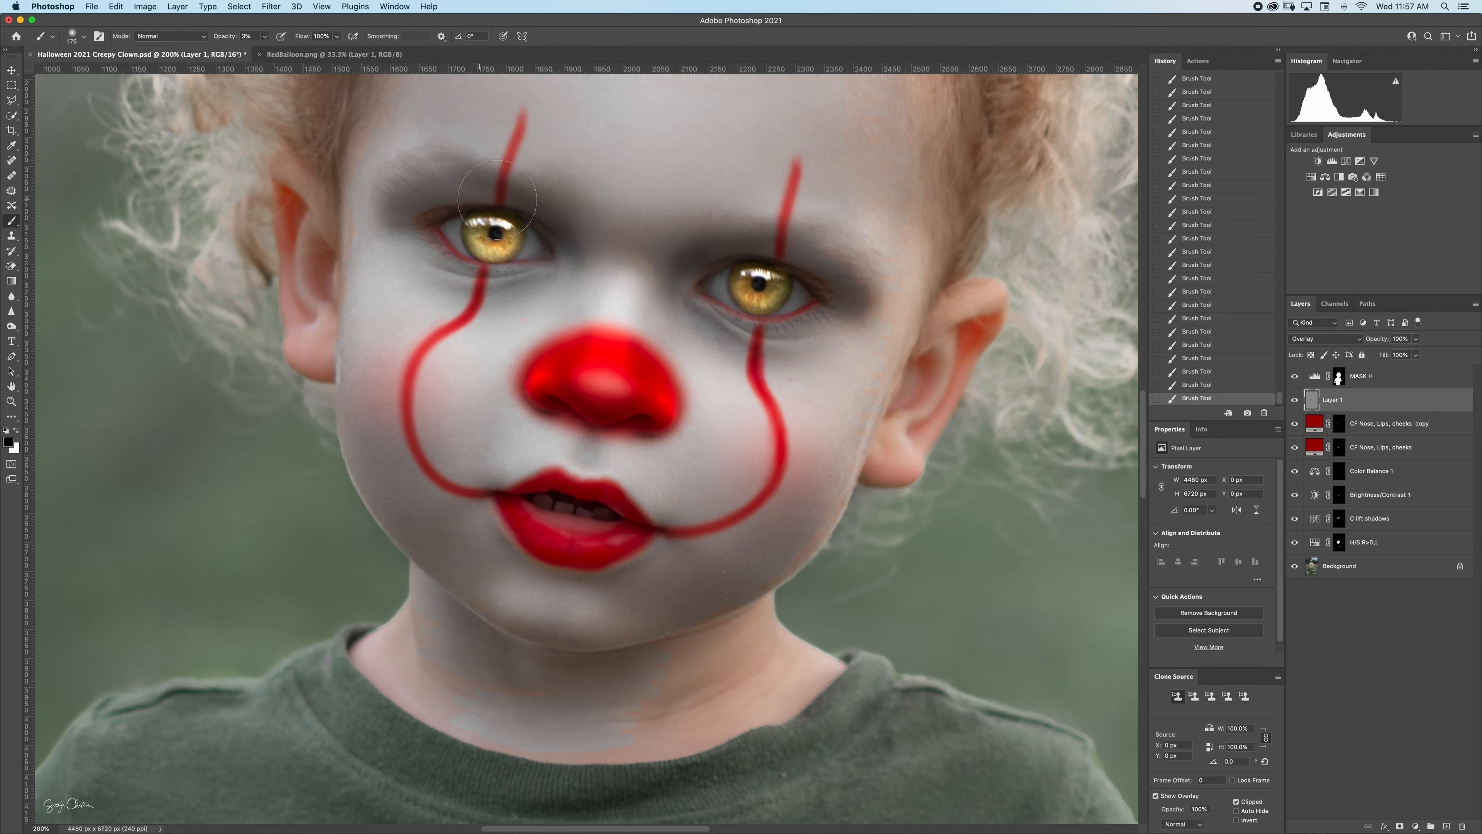
# Brighten the yellow eyes with a small white brush at 3% opacity.
pyautogui.press('[')
pyautogui.press('[')
pyautogui.press('x')
pyautogui.press('[')
pyautogui.press('[')
pyautogui.press('[')
pyautogui.press('[')
pyautogui.press('[')
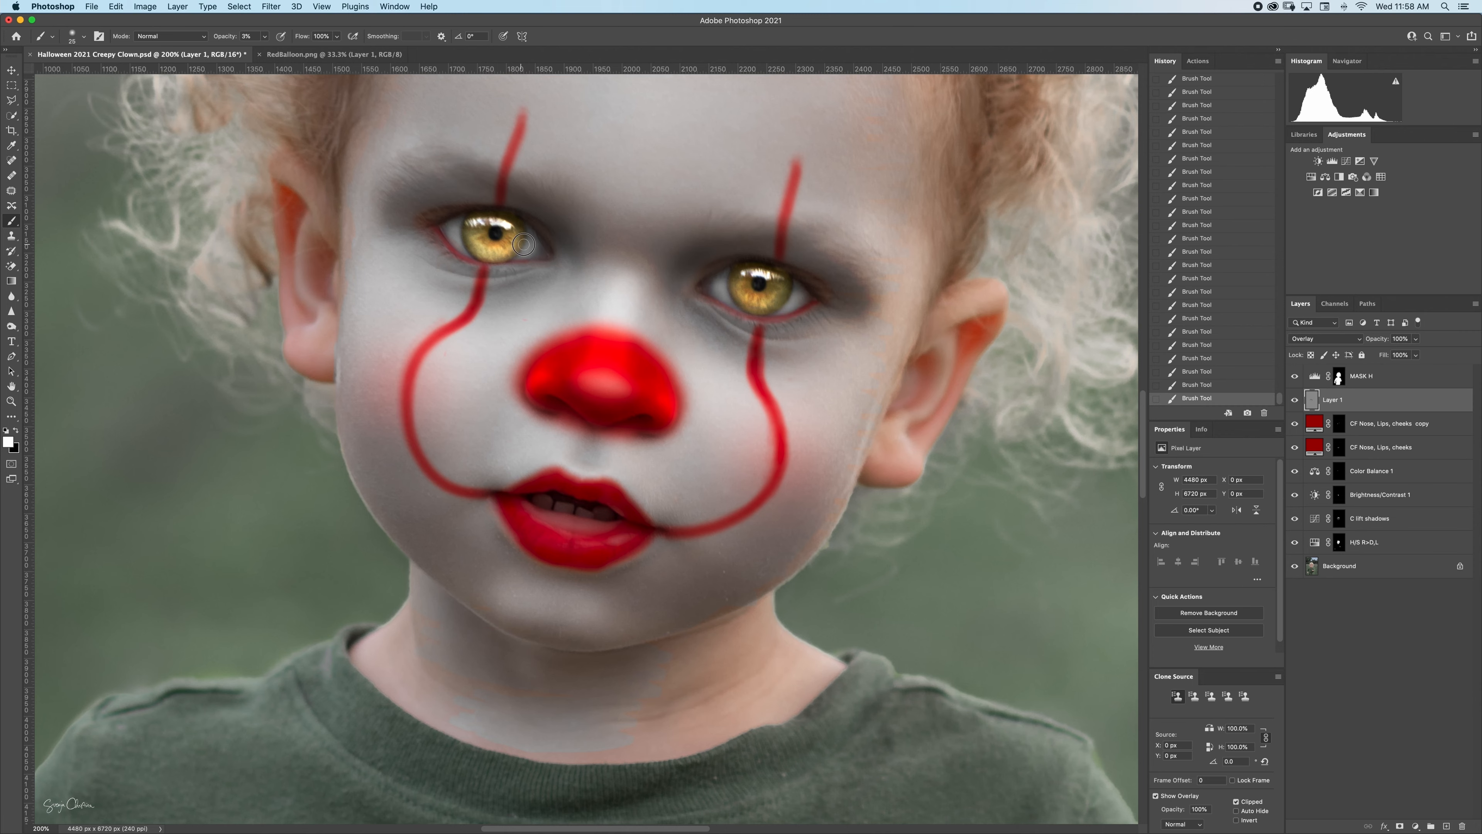
# Compare the whole portrait with and without the dodge-and-burn layer.
pyautogui.press('super+minus')
pyautogui.press('super+minus')
pyautogui.press('super+minus')
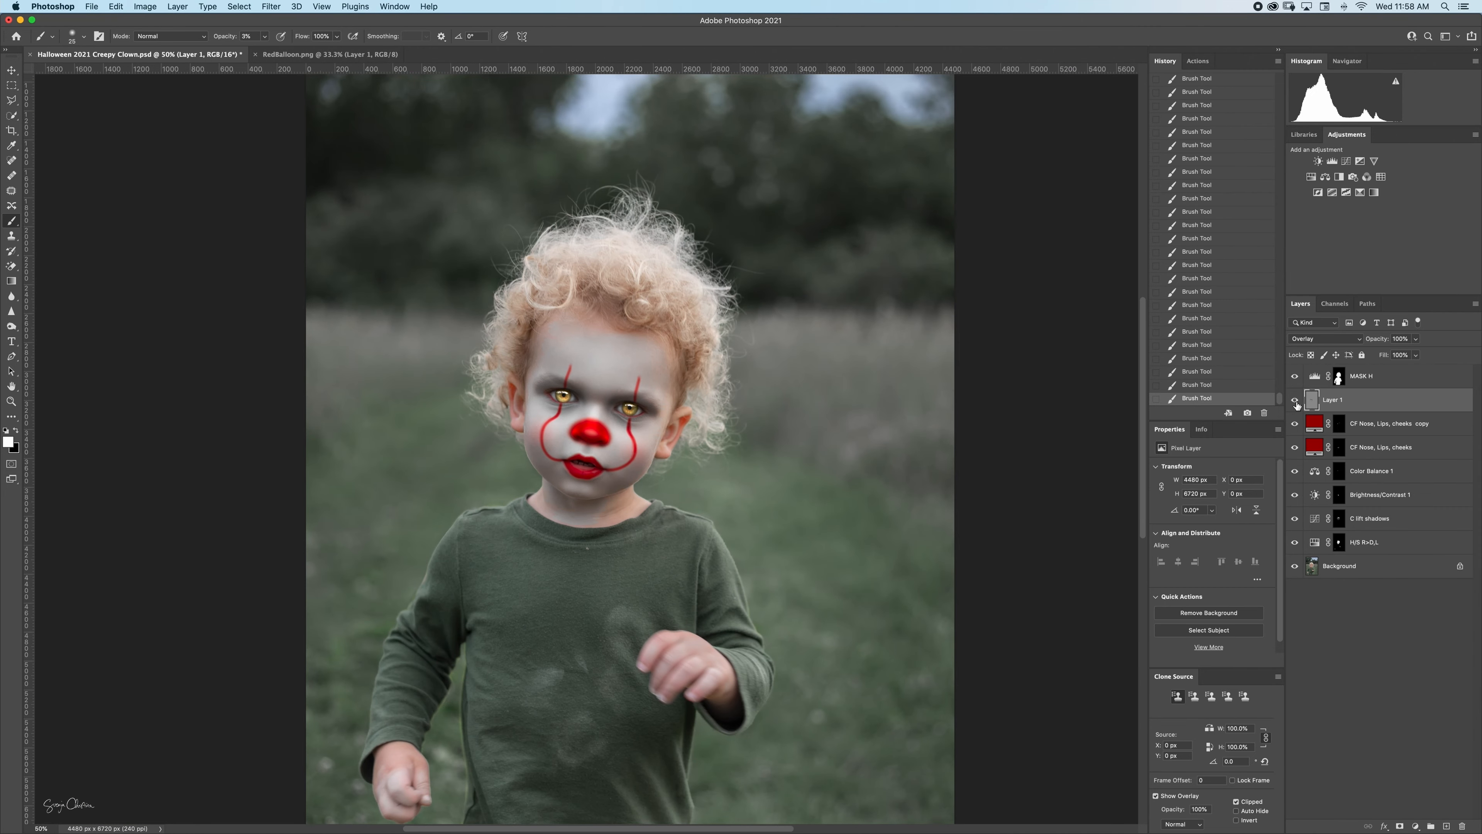
pyautogui.click(1295, 402)
pyautogui.click(1295, 403)
pyautogui.click(1295, 401)
pyautogui.click(1294, 402)
# Rename the gray Overlay layer as DB.
pyautogui.doubleClick(1331, 403)
pyautogui.write('DB')
pyautogui.press('Return')
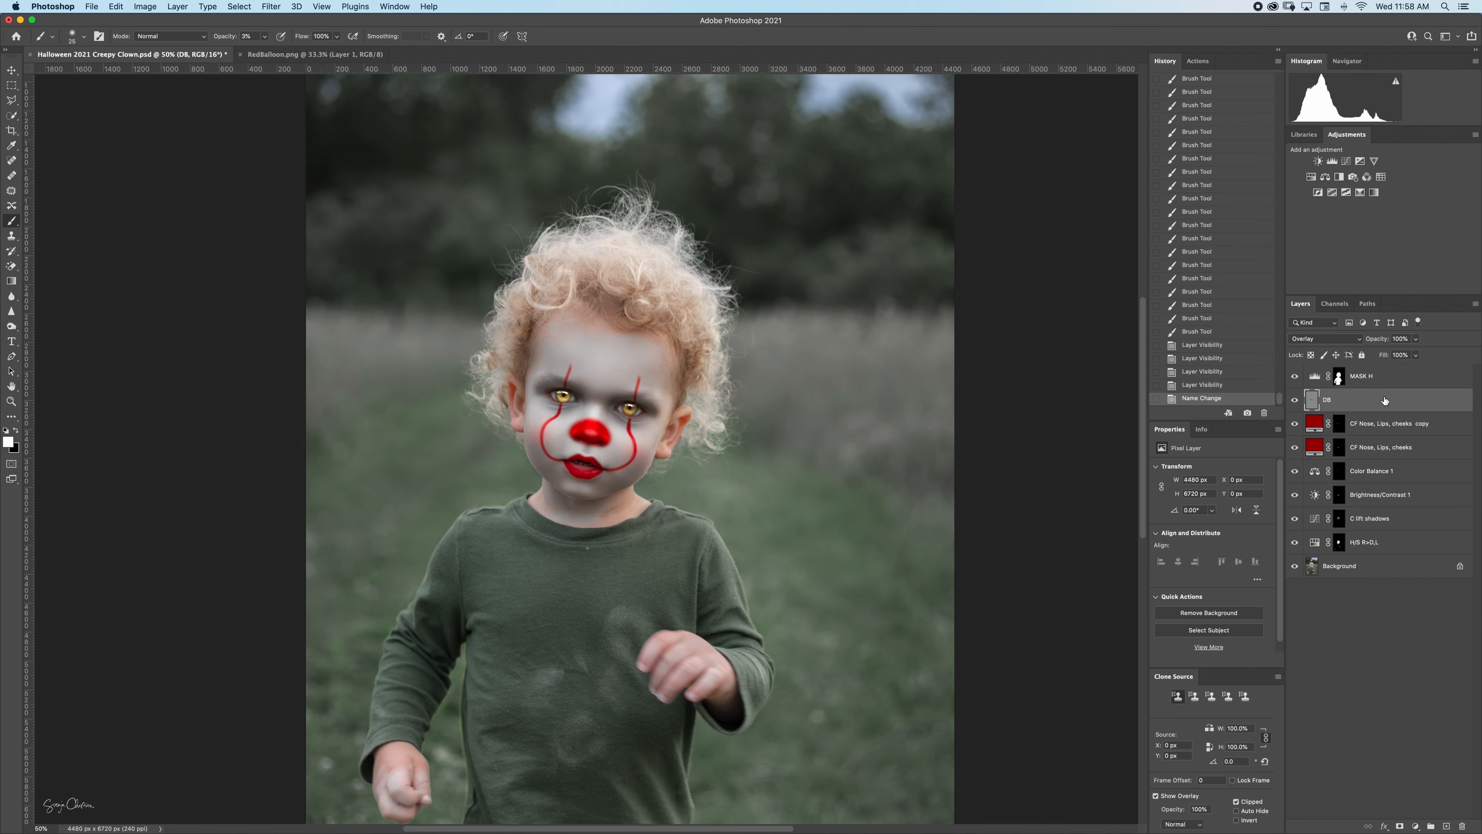
# Group all layers from DB down to the Hue/Saturation layer above the Background, and name the group Face.
pyautogui.keyDown('shift'); pyautogui.click(1414, 552); pyautogui.keyUp('shift')
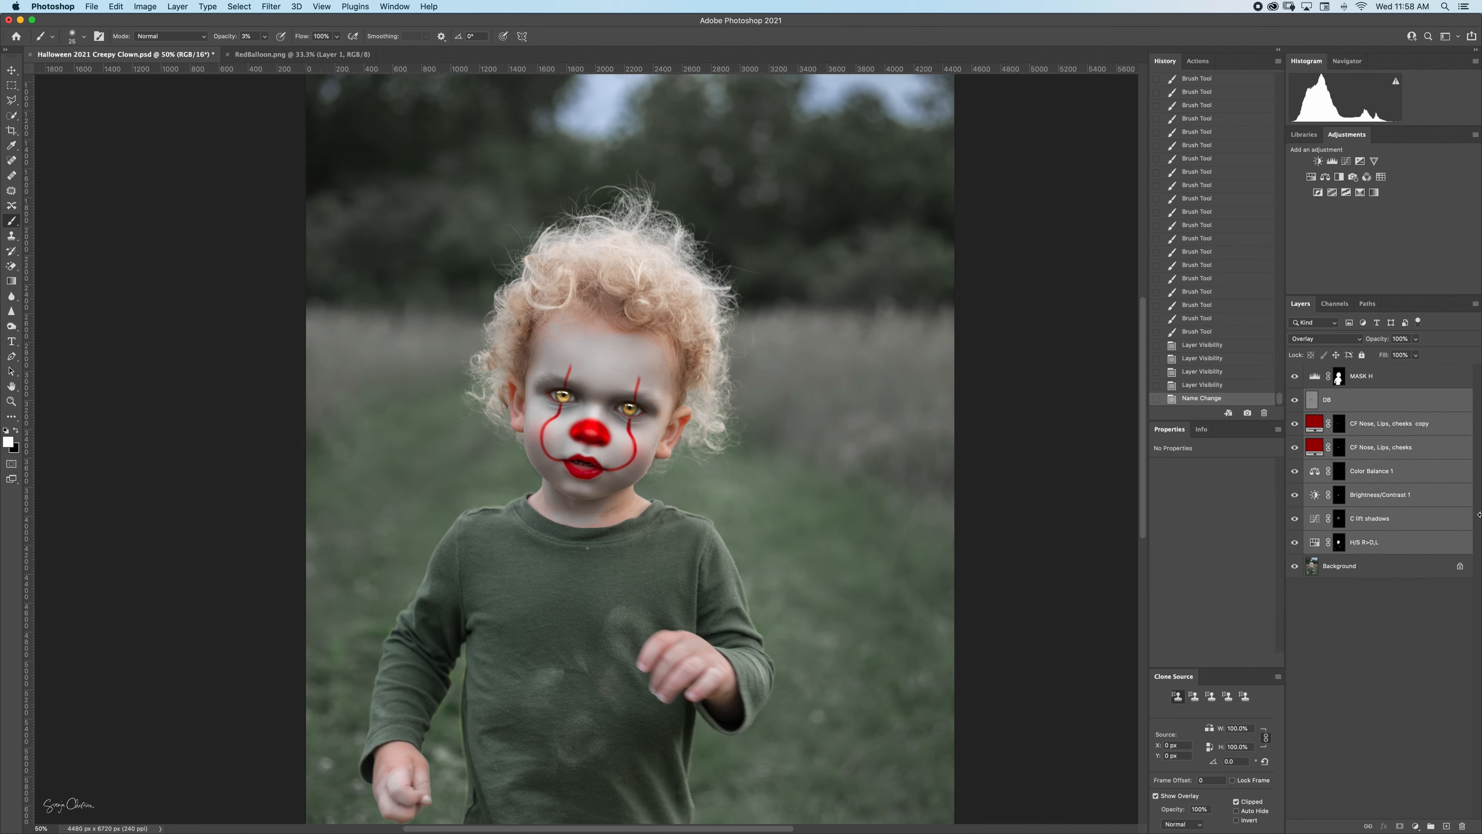
pyautogui.press('super+g')
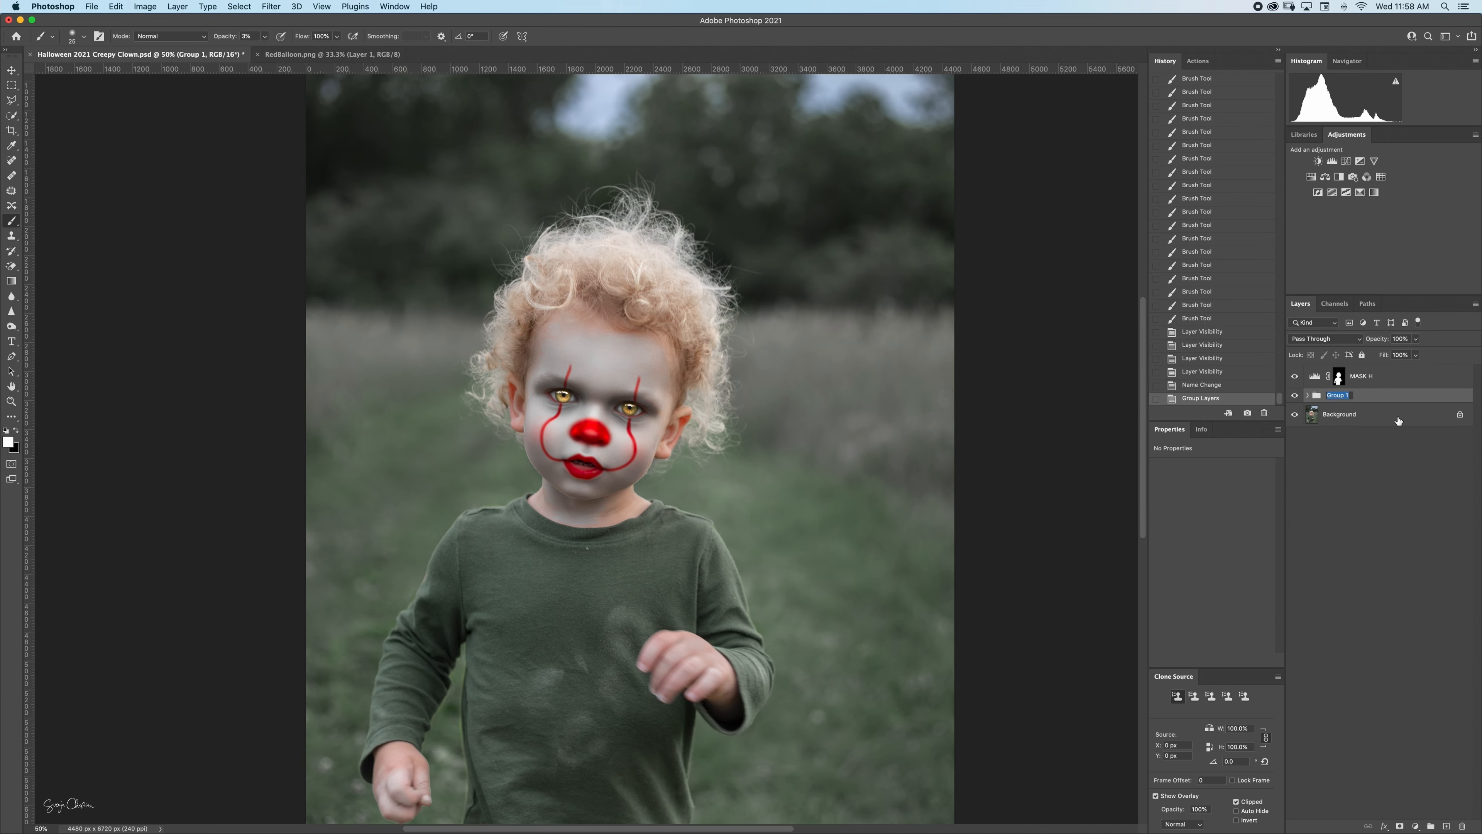
pyautogui.write('Face')
pyautogui.press('Return')
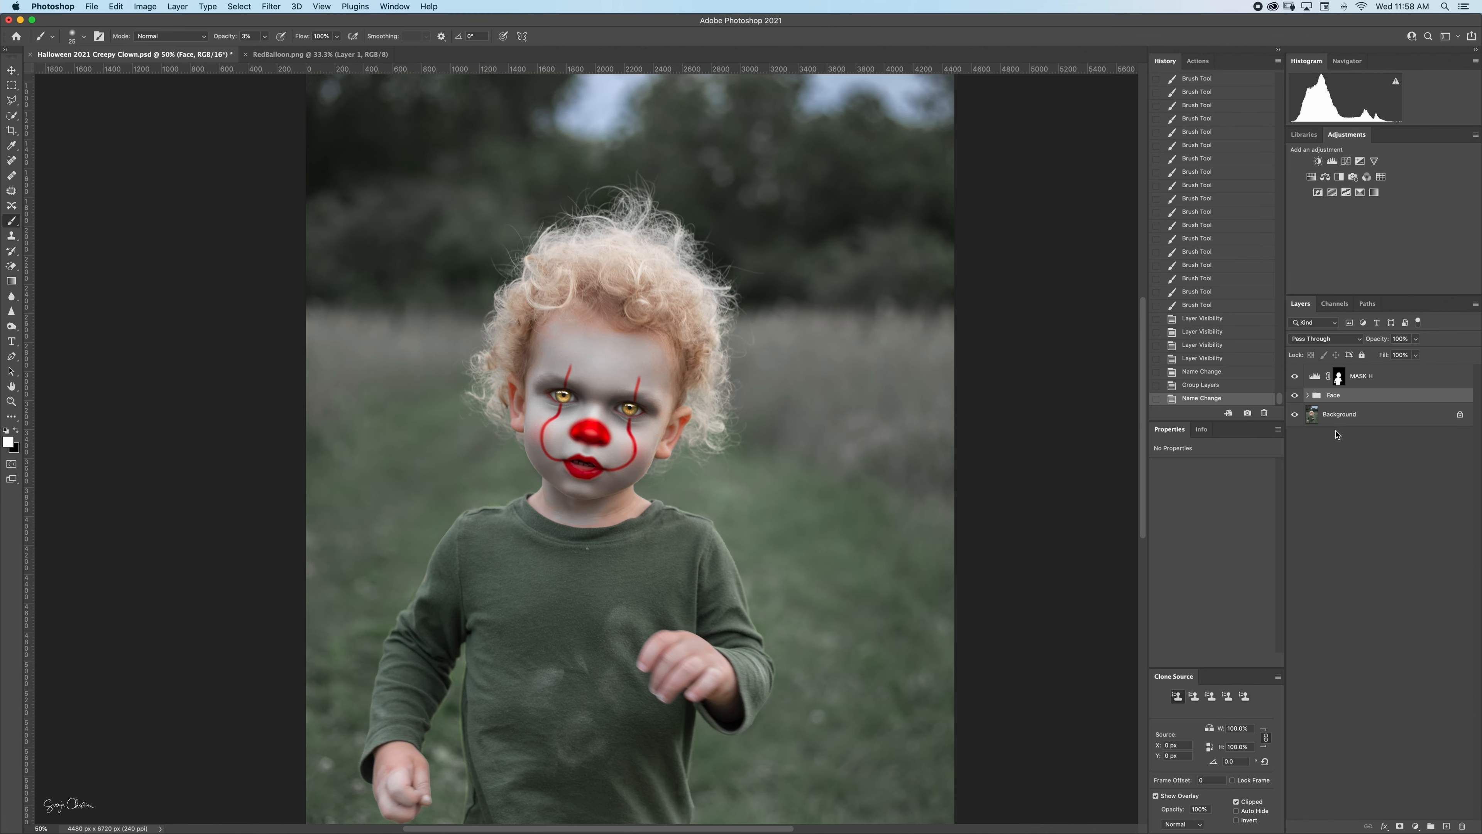
# Compare the portrait with and without the Face group, leave the group visible, and hide the MASK H layer.
pyautogui.click(1295, 395)
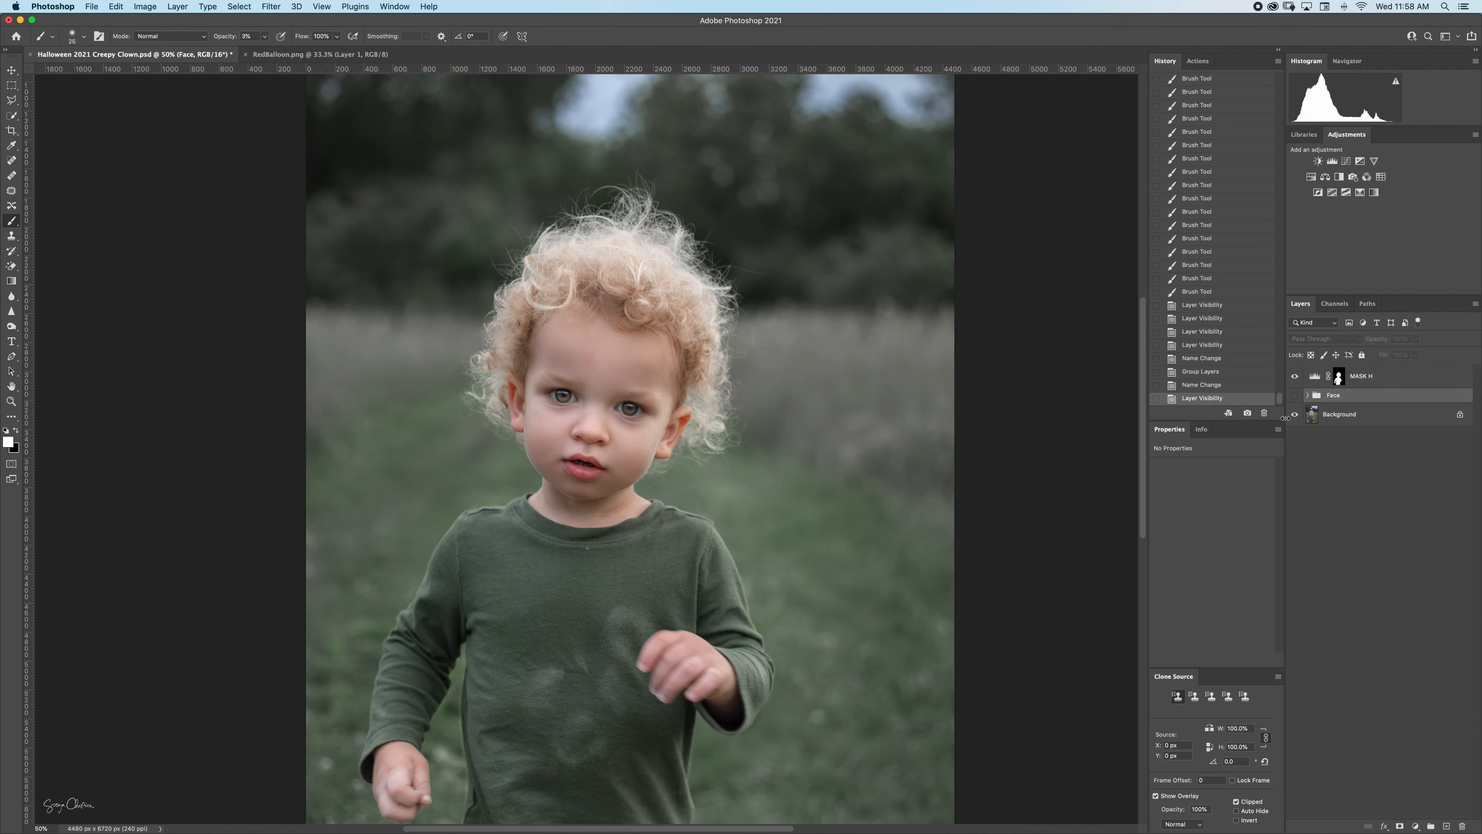
pyautogui.click(1294, 396)
pyautogui.click(1295, 395)
pyautogui.click(1295, 376)
pyautogui.click(1295, 395)
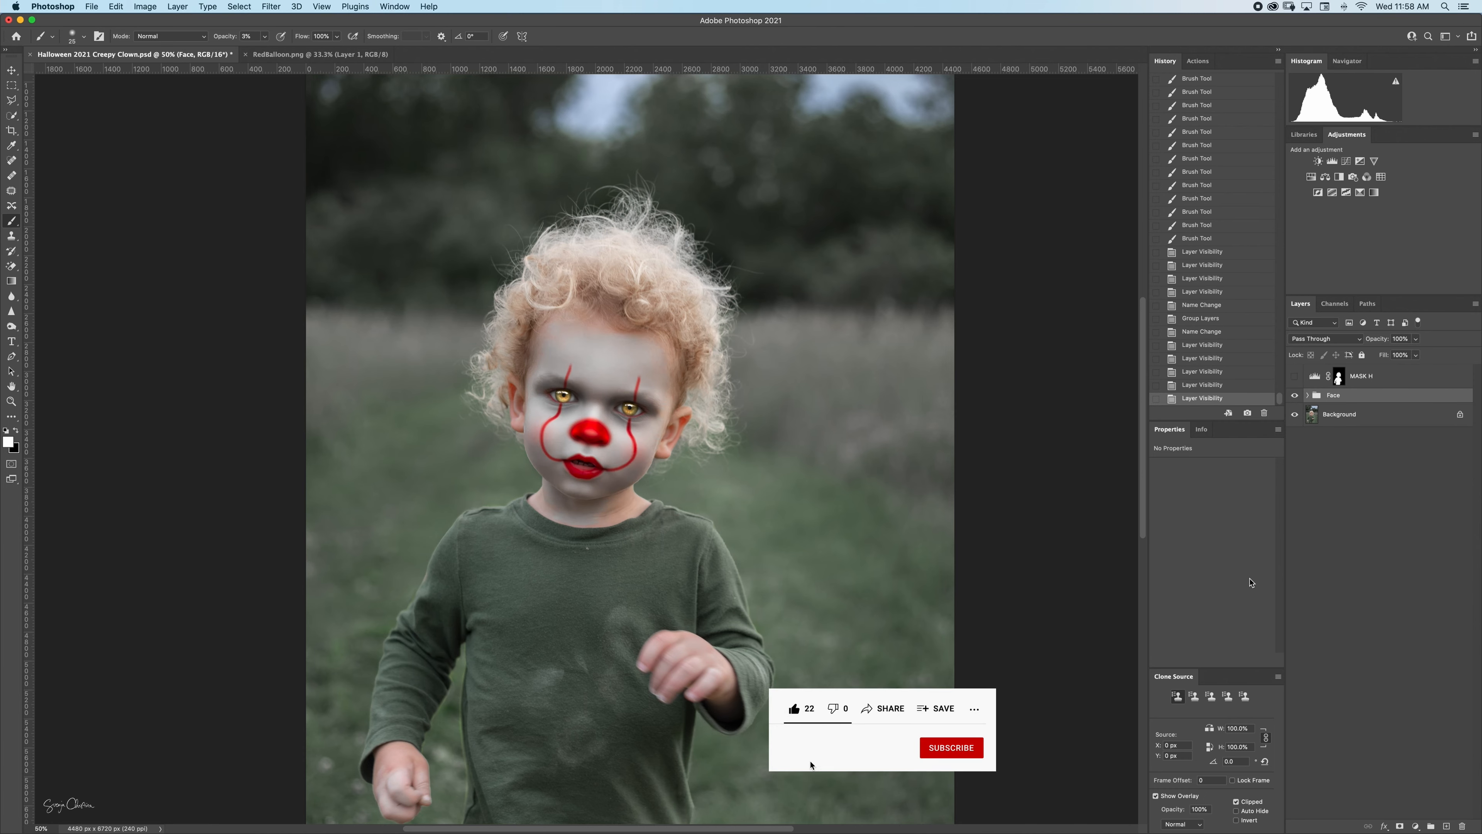
# Duplicate the balloon layer from RedBalloon.png into Halloween 2021 Creepy Clown.psd, accept the color profile conversion, and return to the clown document.
pyautogui.press('super+minus')
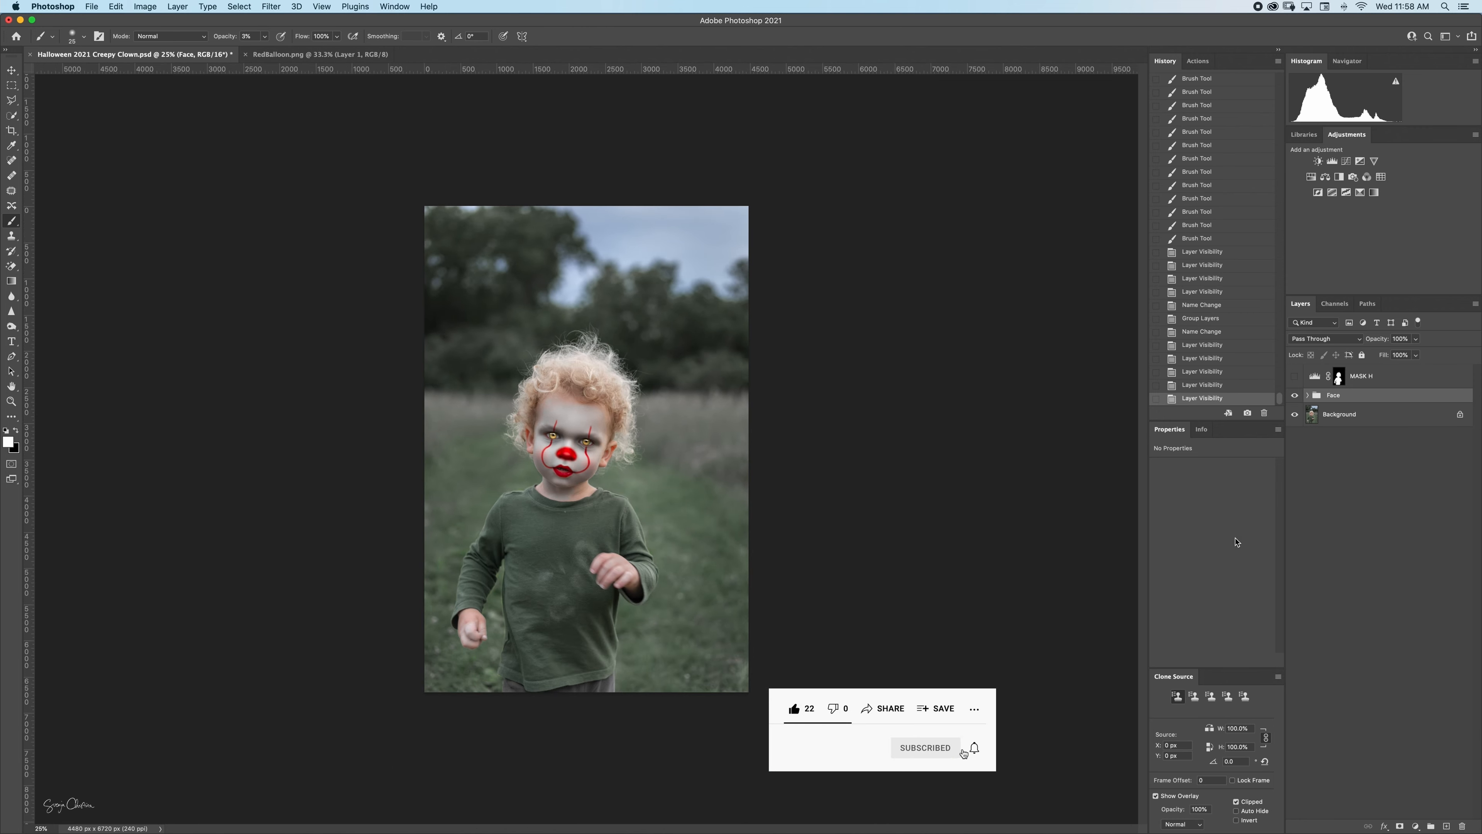
pyautogui.click(330, 53)
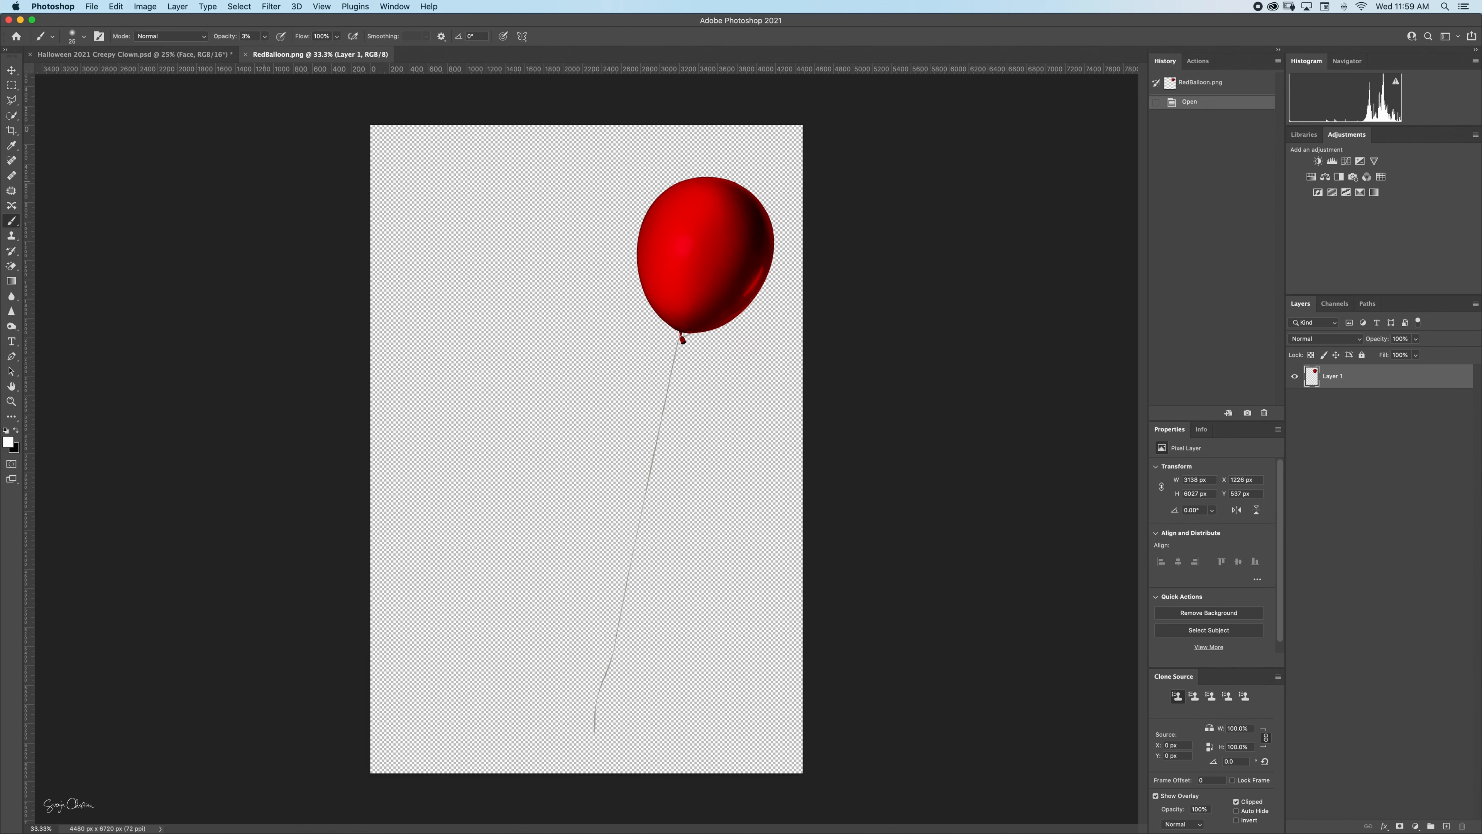
pyautogui.rightClick(1340, 376)
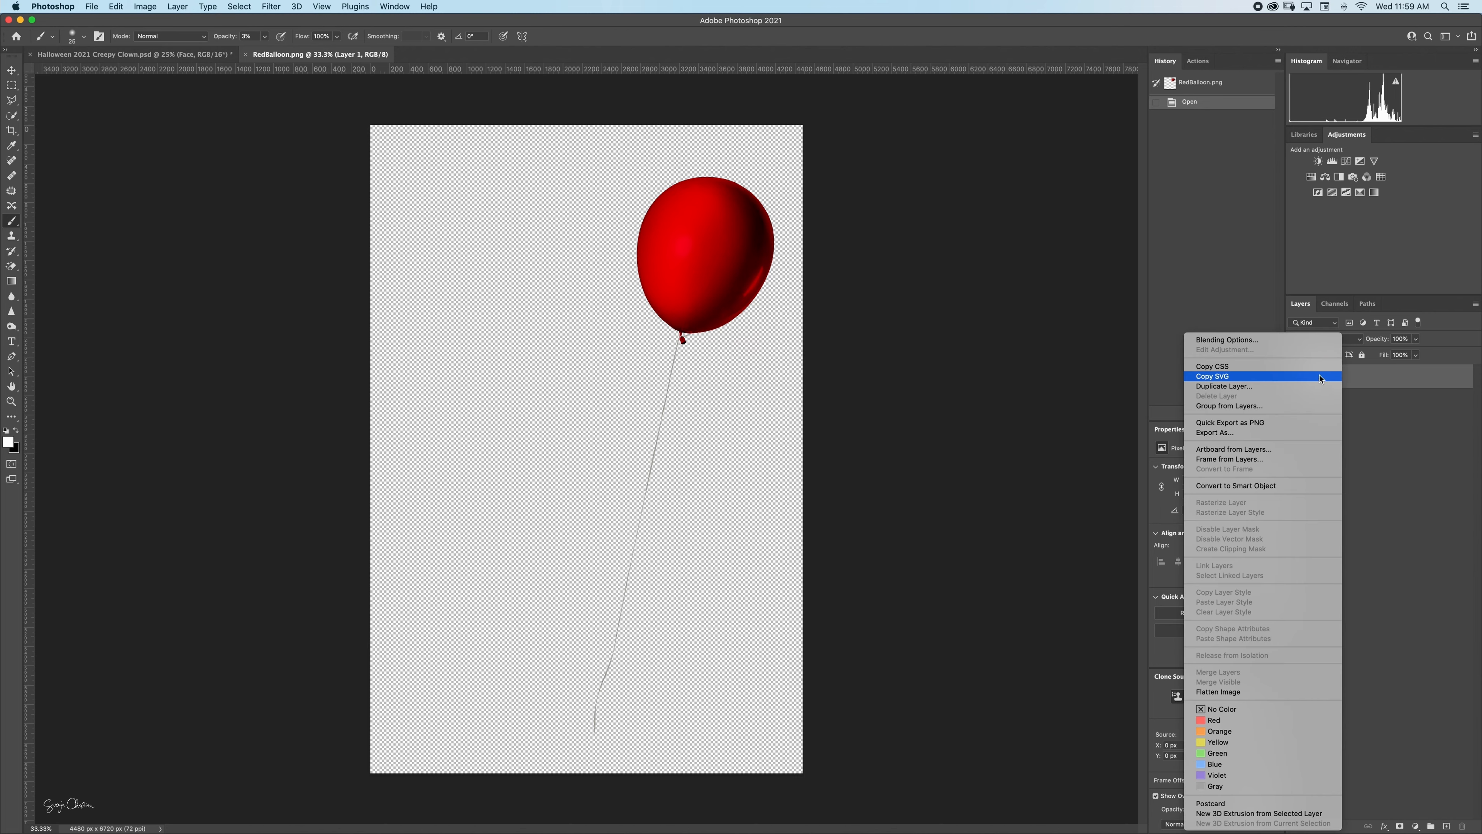
pyautogui.click(1305, 390)
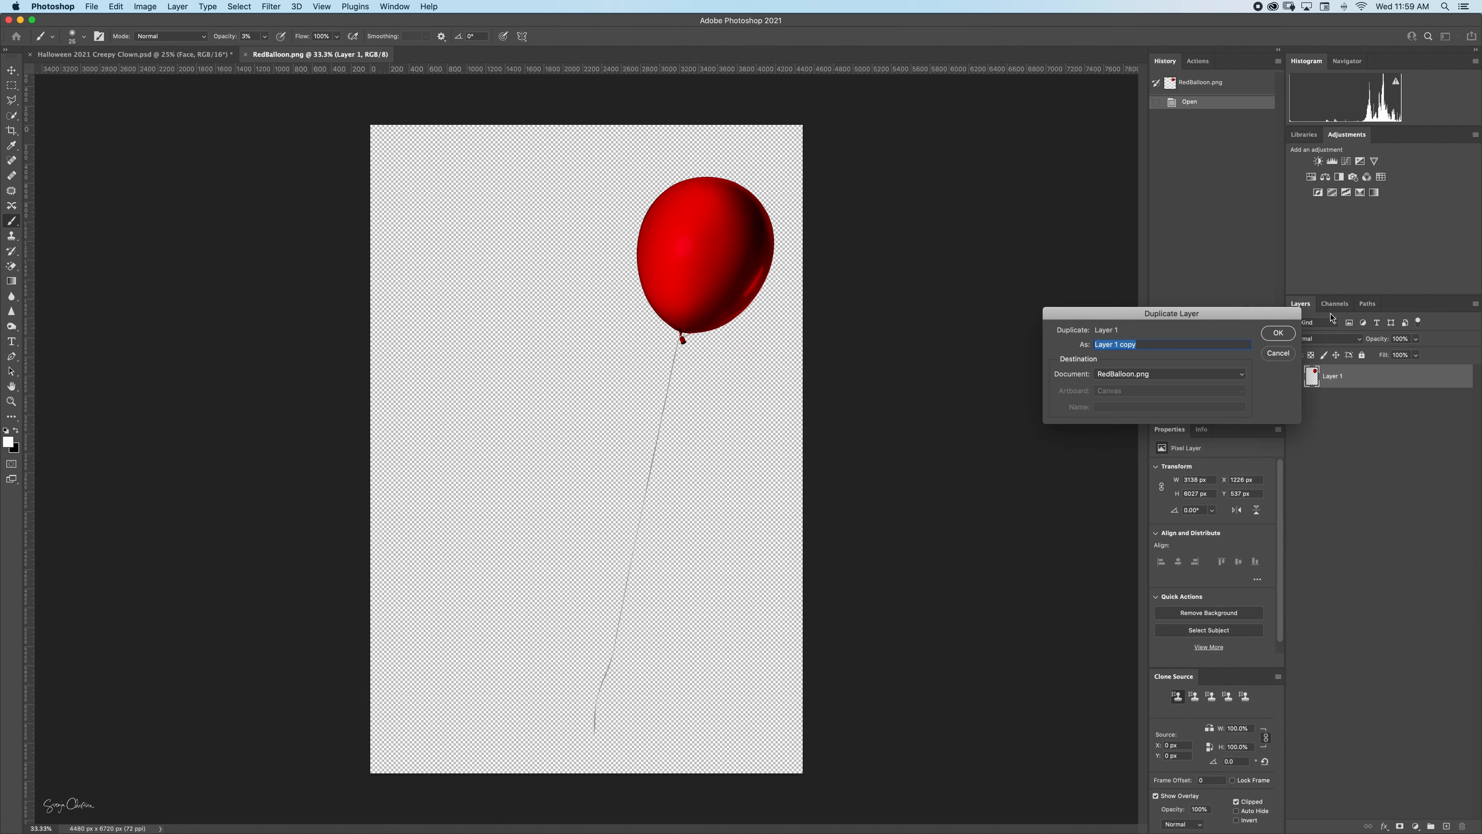
pyautogui.click(1227, 377)
pyautogui.click(1214, 363)
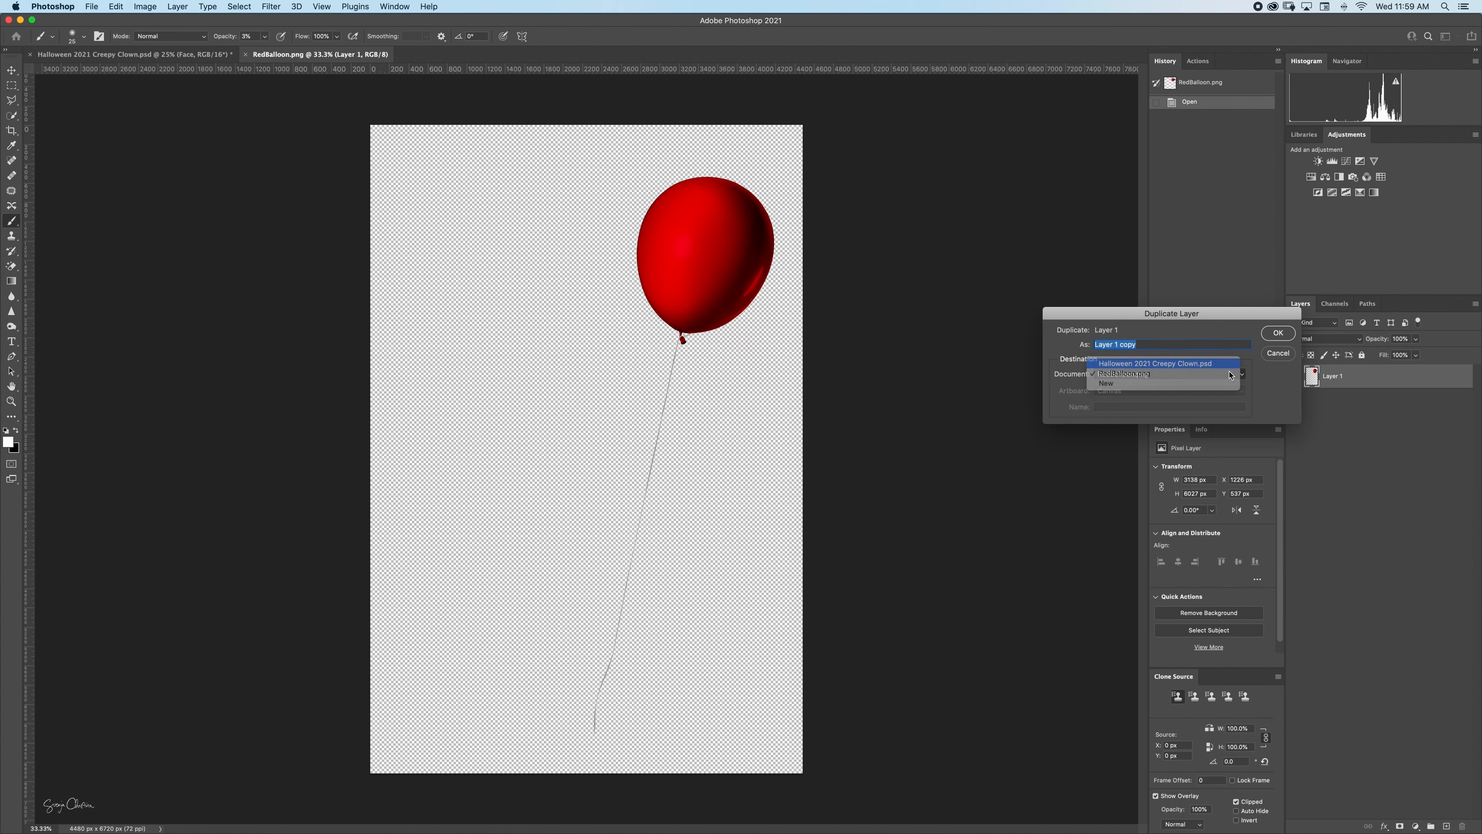
pyautogui.click(1277, 333)
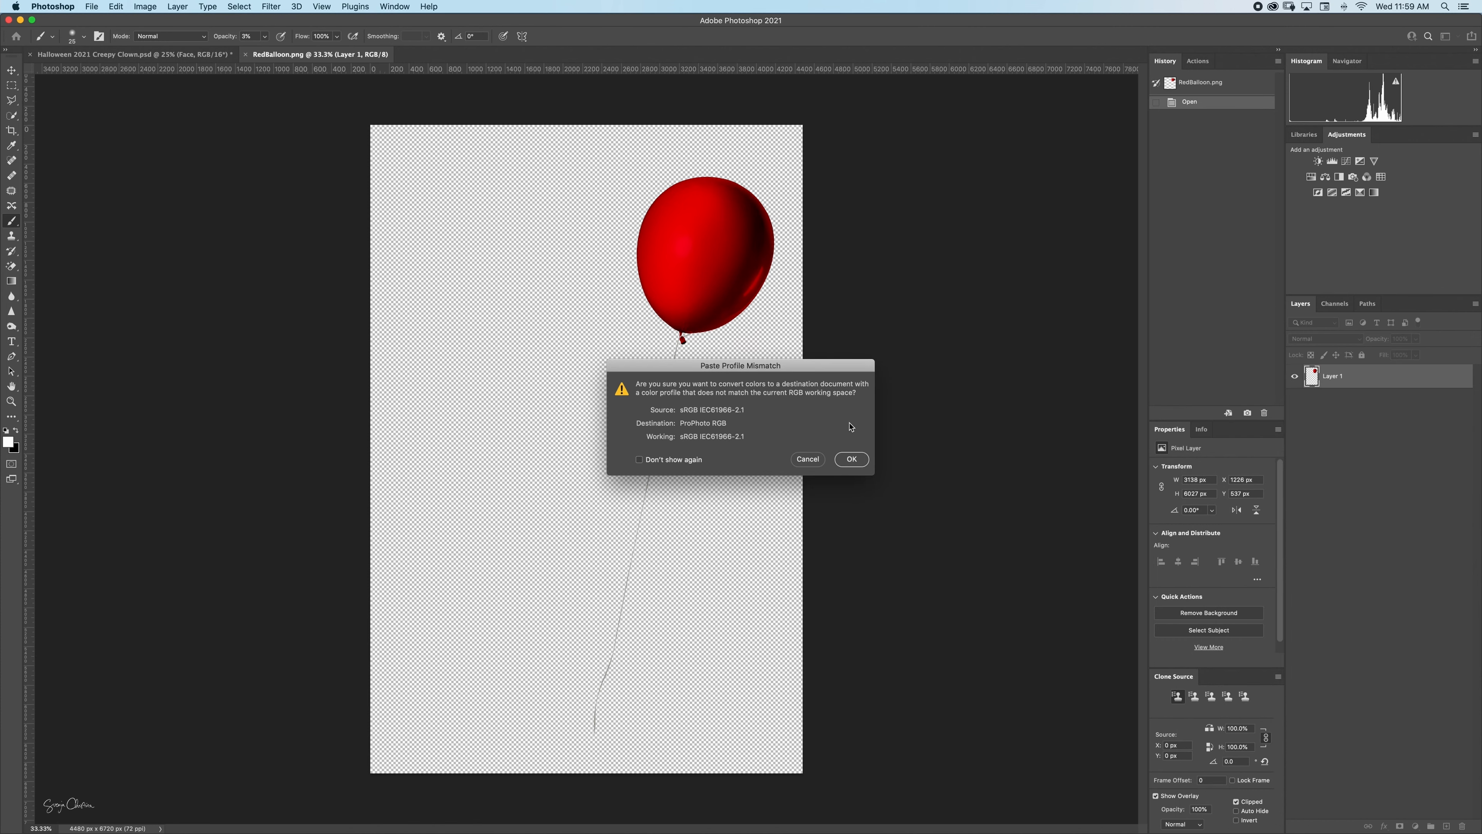
pyautogui.click(849, 459)
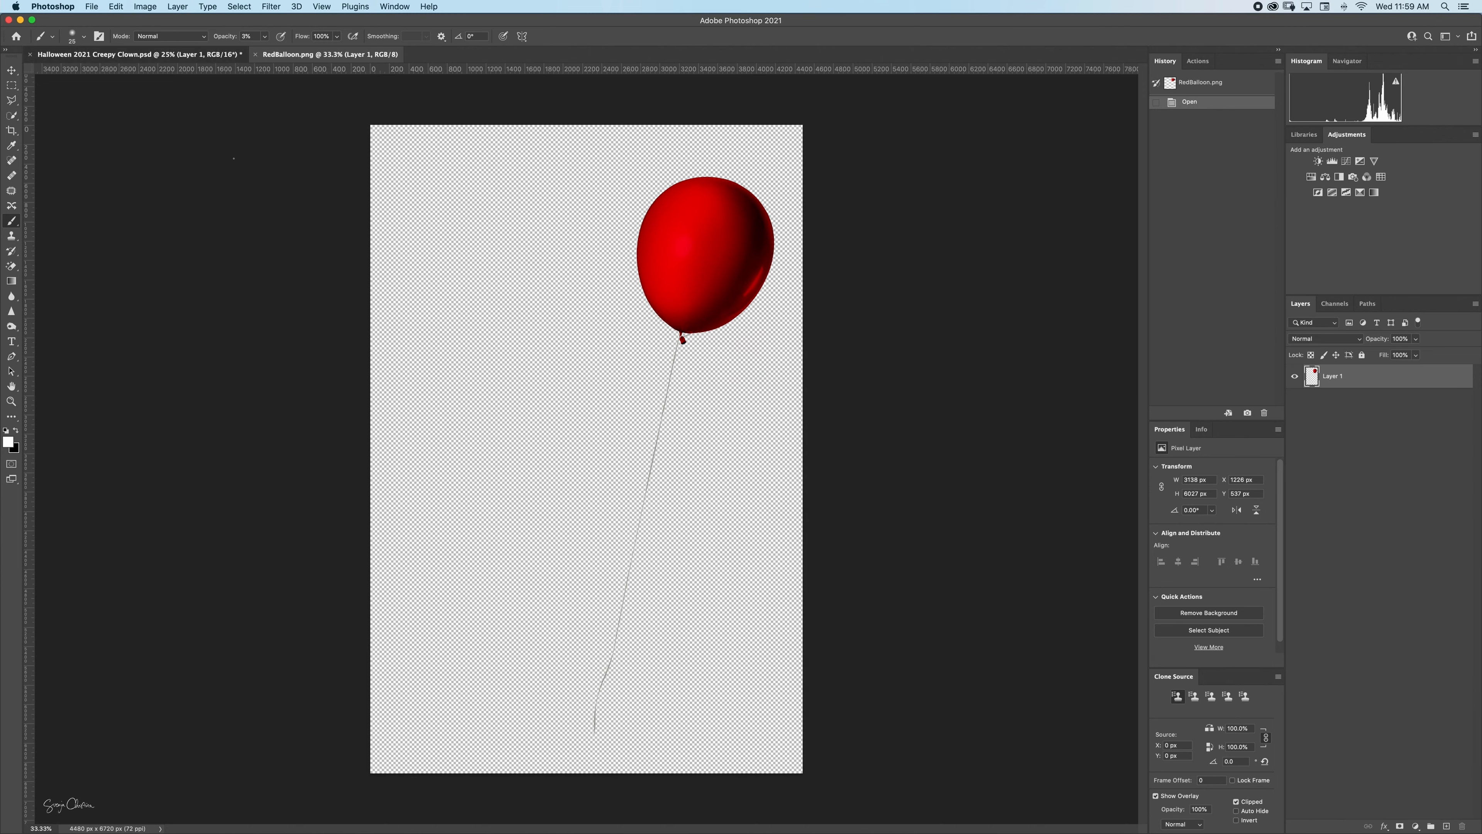
pyautogui.click(116, 54)
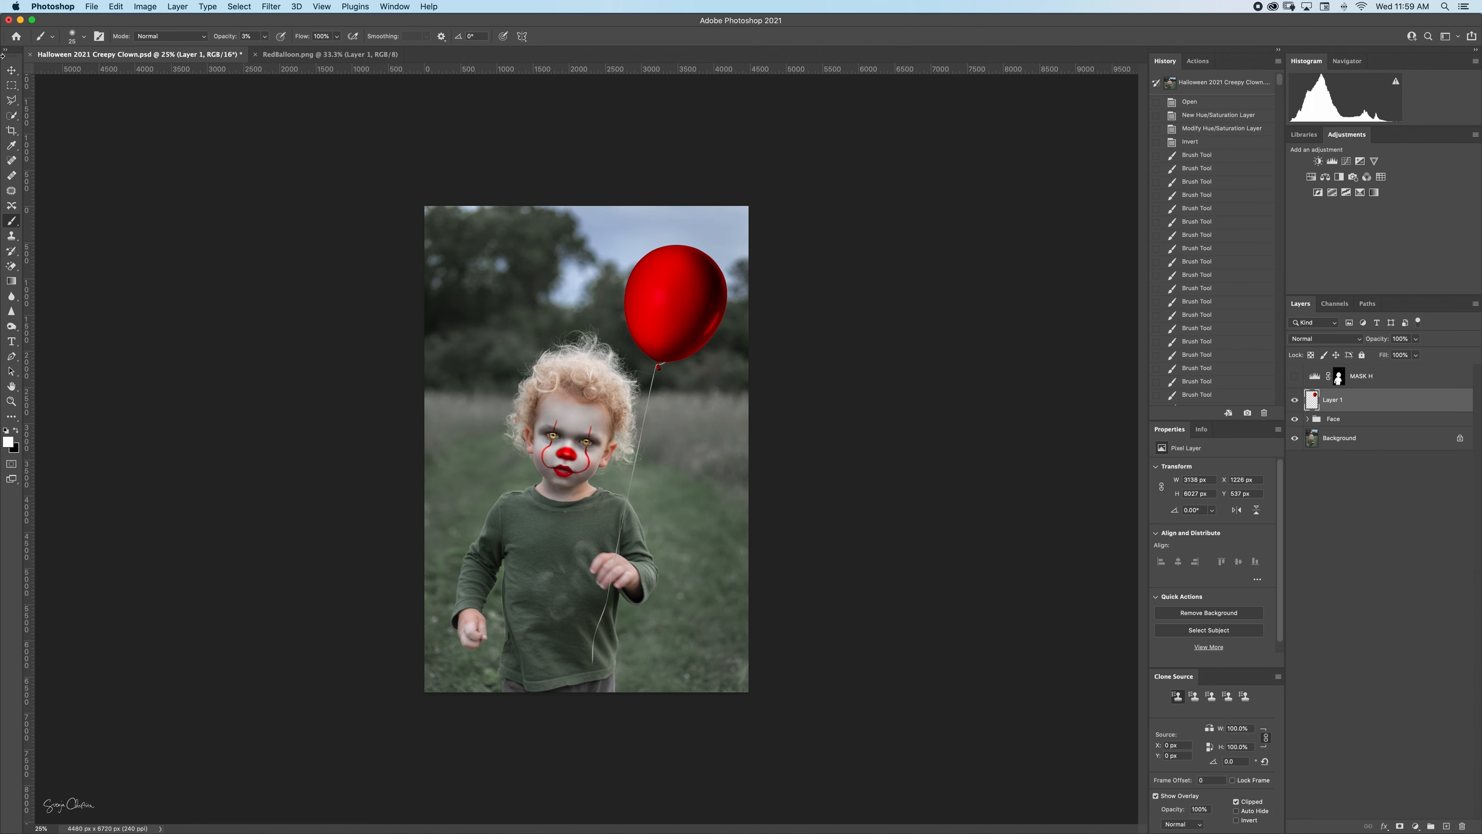
# Move the balloon slightly up and rotate it about 3 degrees clockwise, keeping its string across the child's raised hand.
pyautogui.click(11, 72)
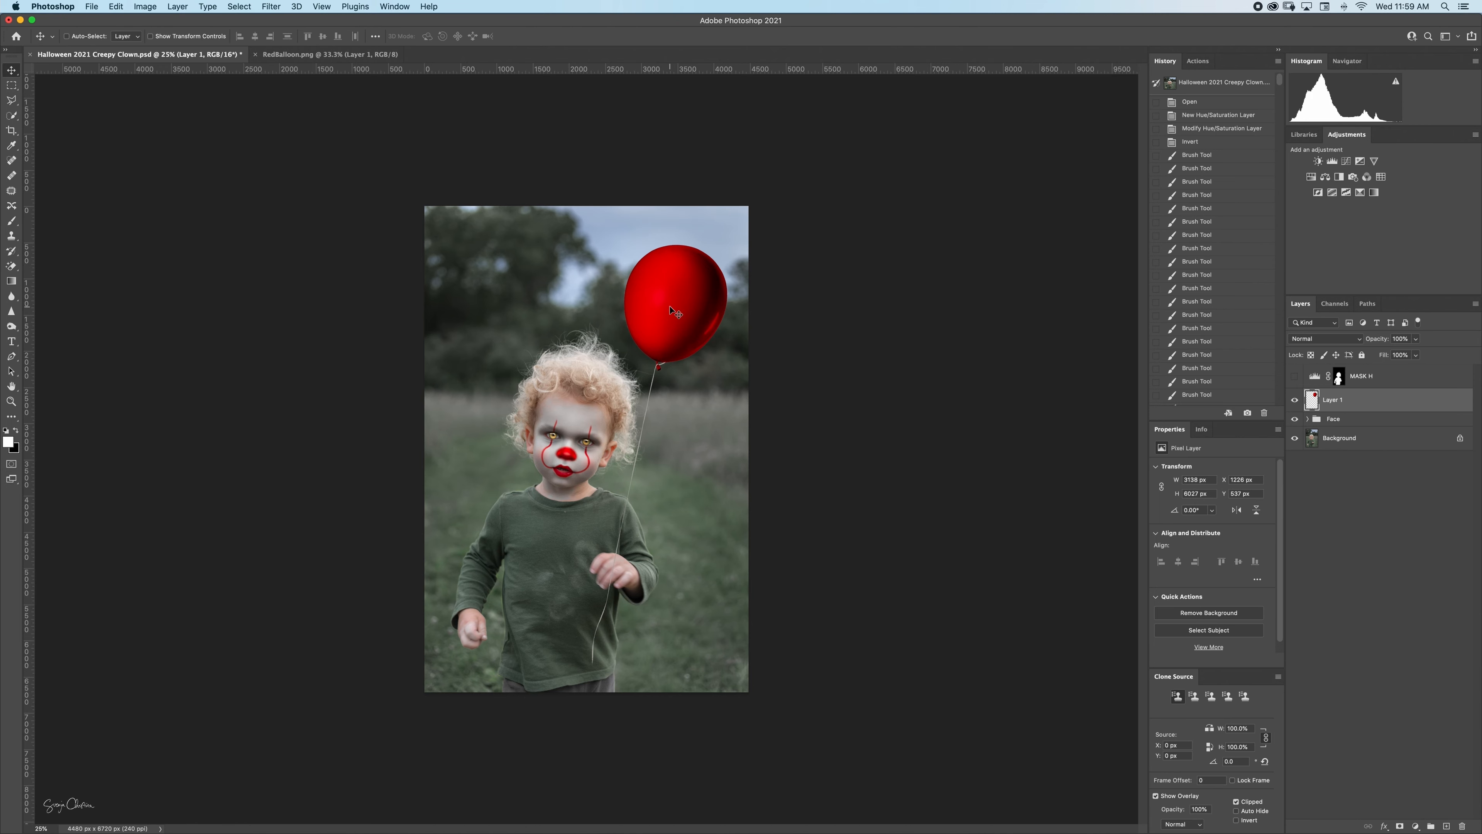
pyautogui.moveTo(677, 314); pyautogui.dragTo(677, 308)
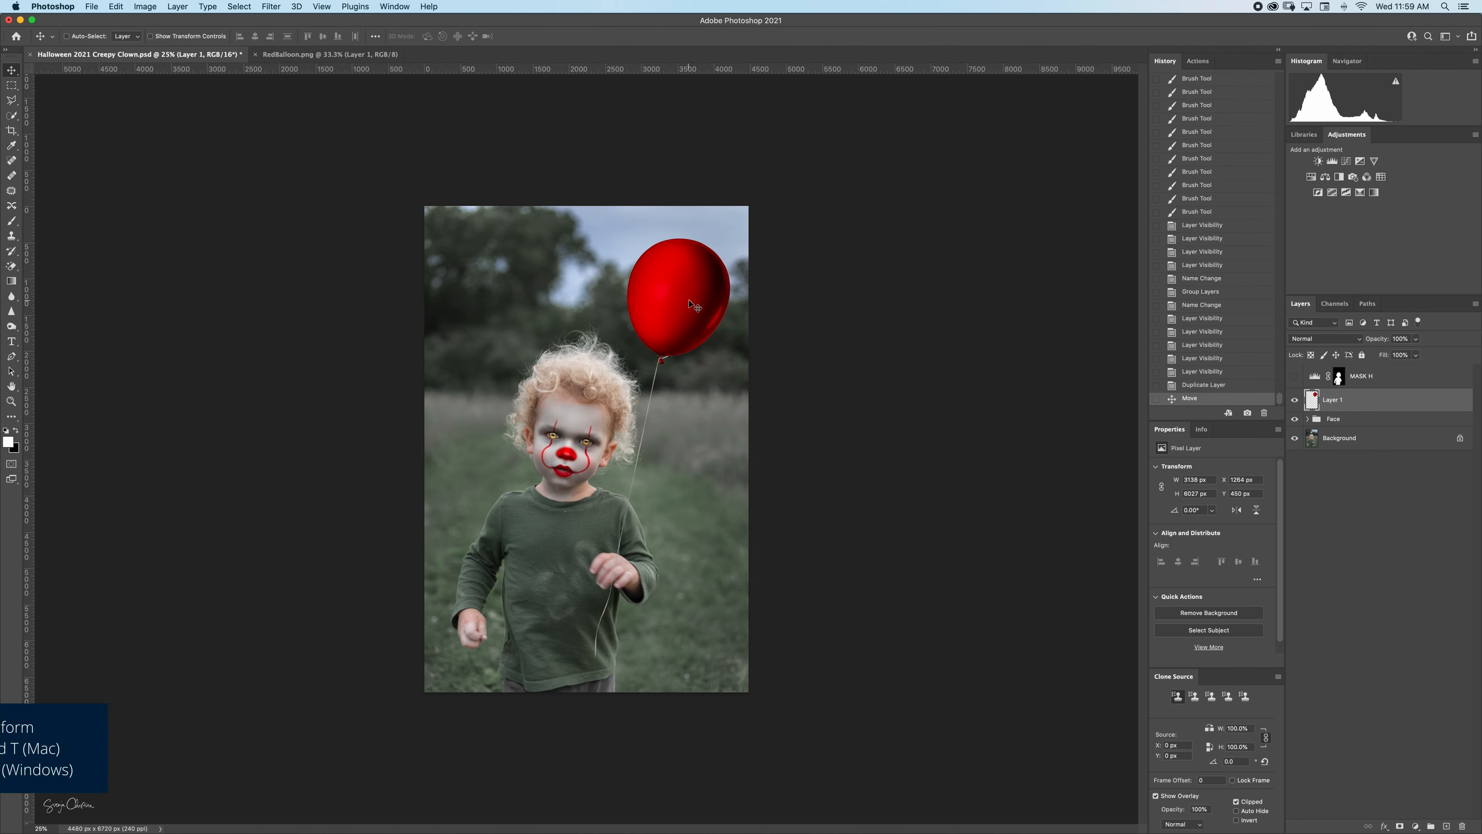
pyautogui.press('super+t')
pyautogui.moveTo(505, 230); pyautogui.dragTo(518, 233)
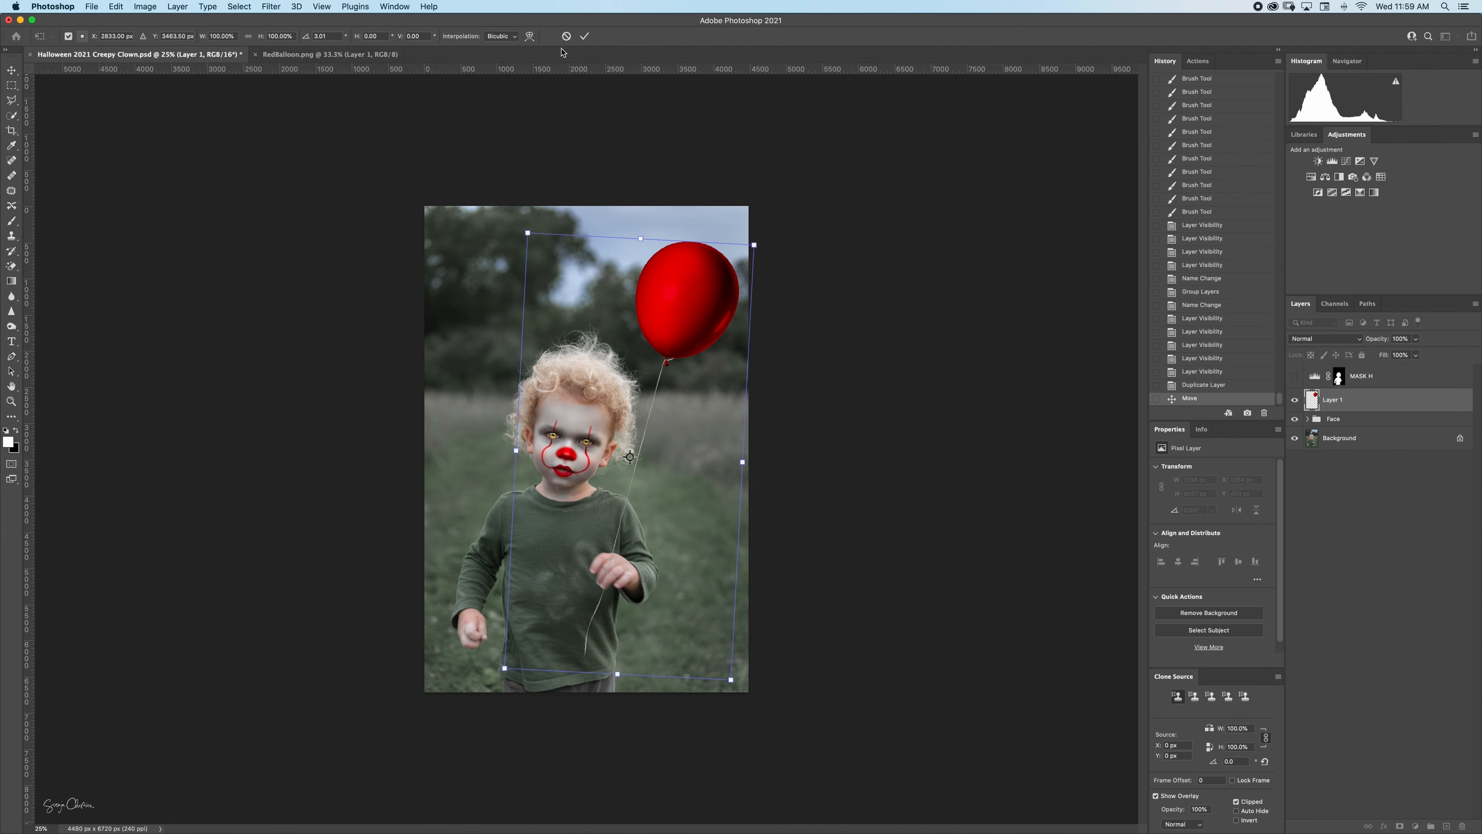
pyautogui.click(585, 36)
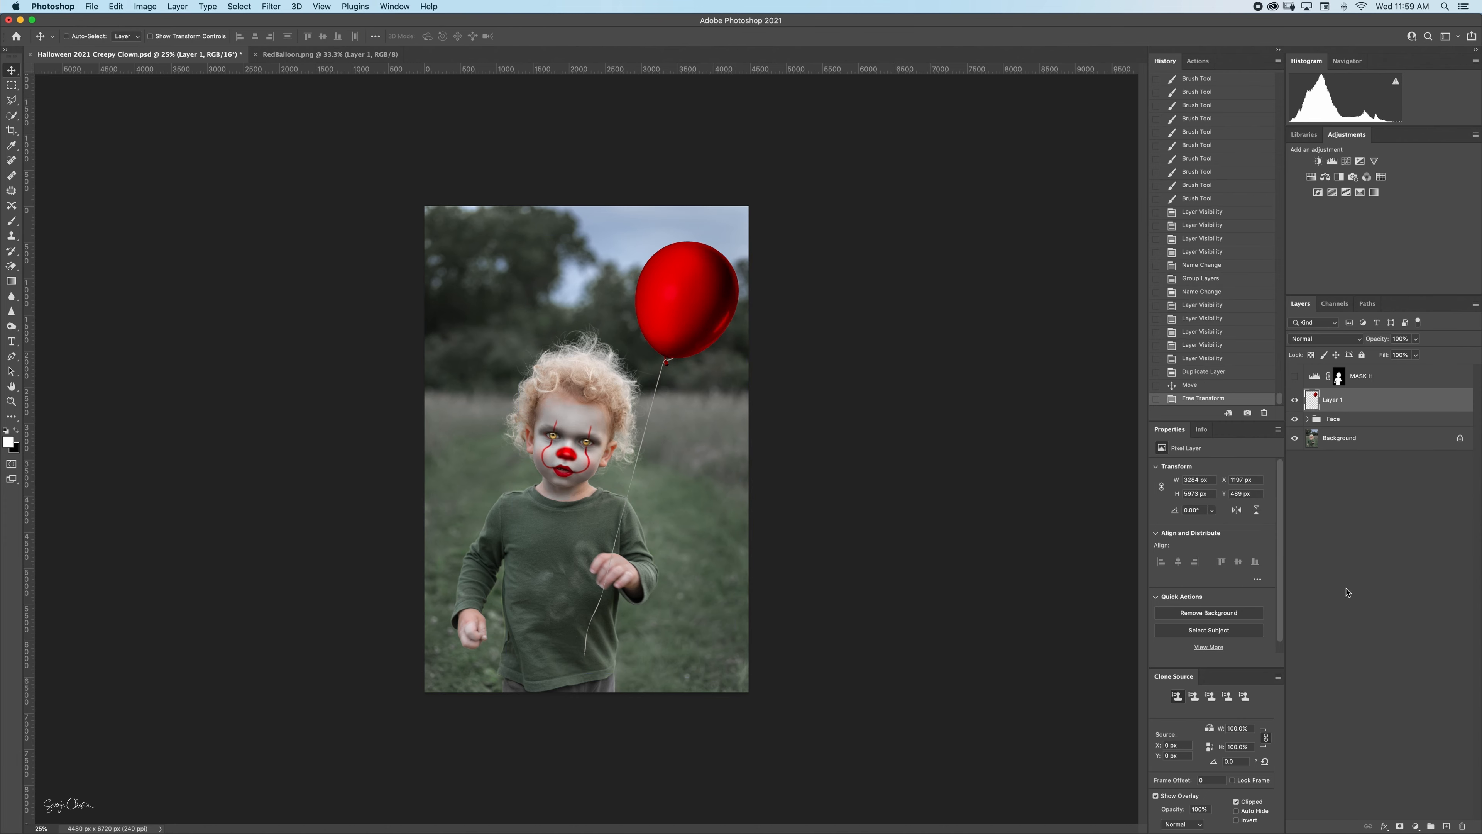
# Add a layer mask to the balloon layer and paint out the string over the child's fingers in black at 100% opacity.
pyautogui.click(1400, 825)
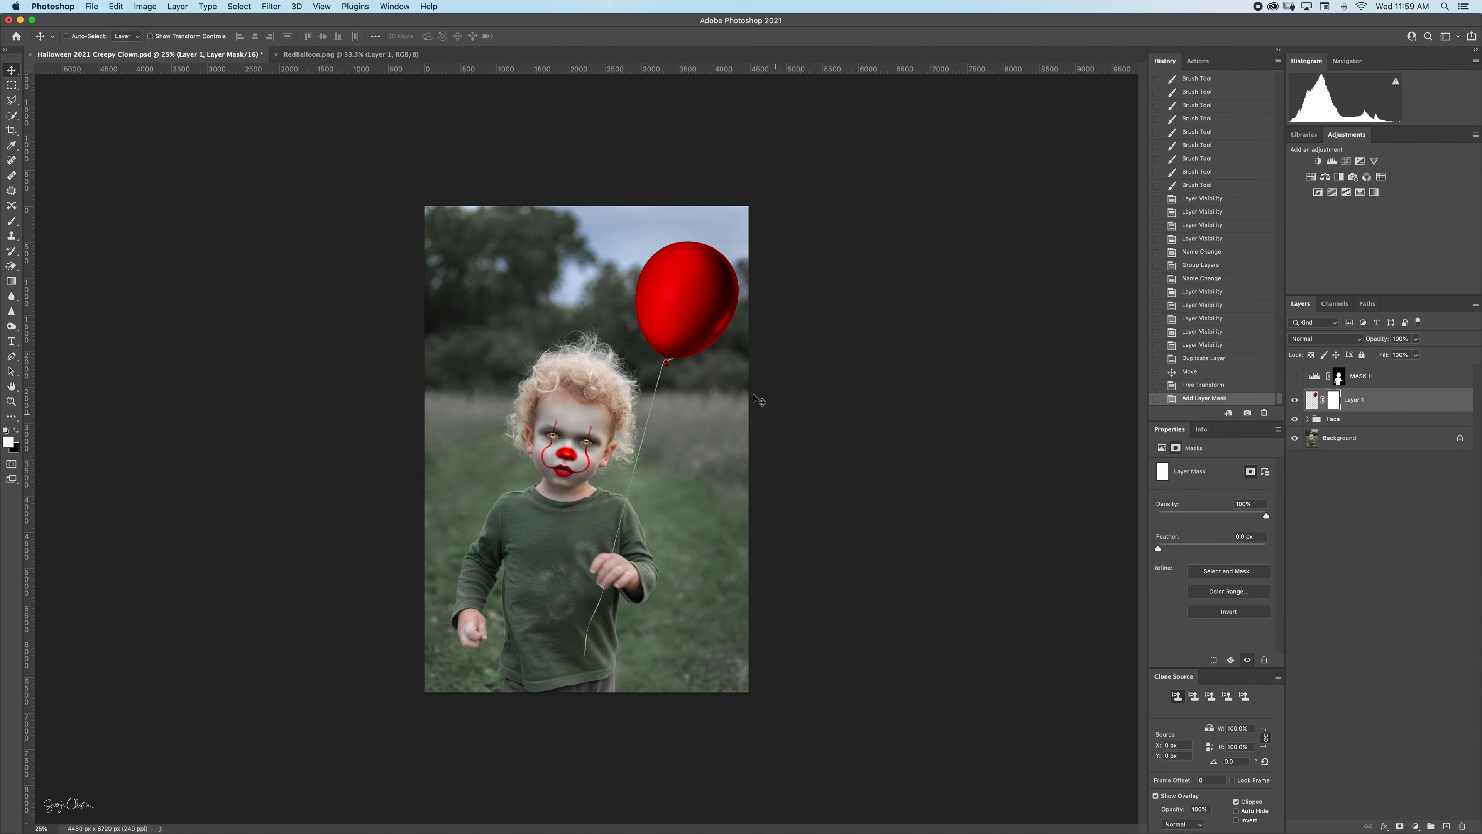
pyautogui.press('super+equal')
pyautogui.press('super+equal')
pyautogui.press('super+equal')
pyautogui.press('super+equal')
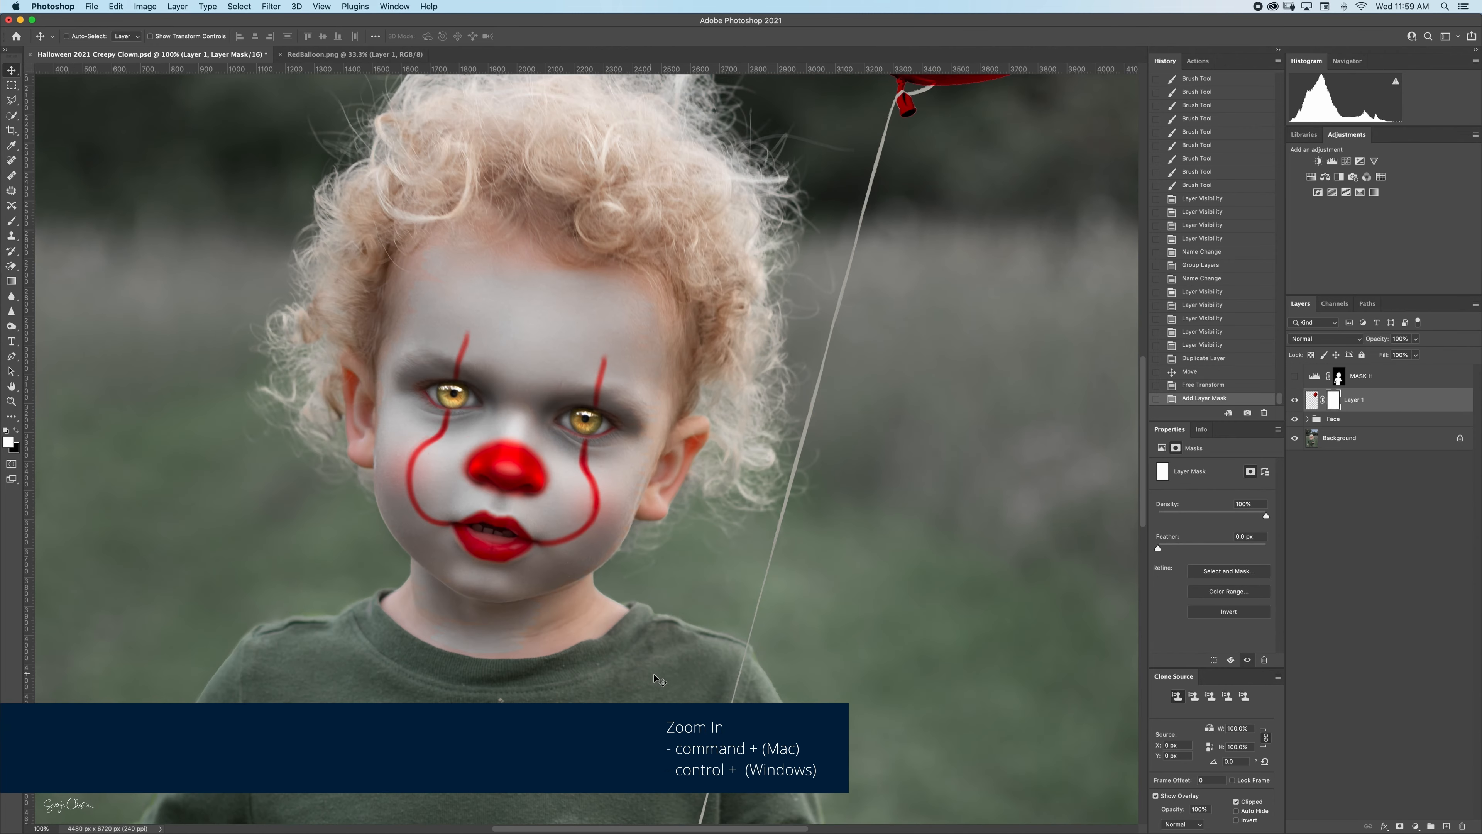
pyautogui.moveTo(680, 569); pyautogui.dragTo(701, 398)
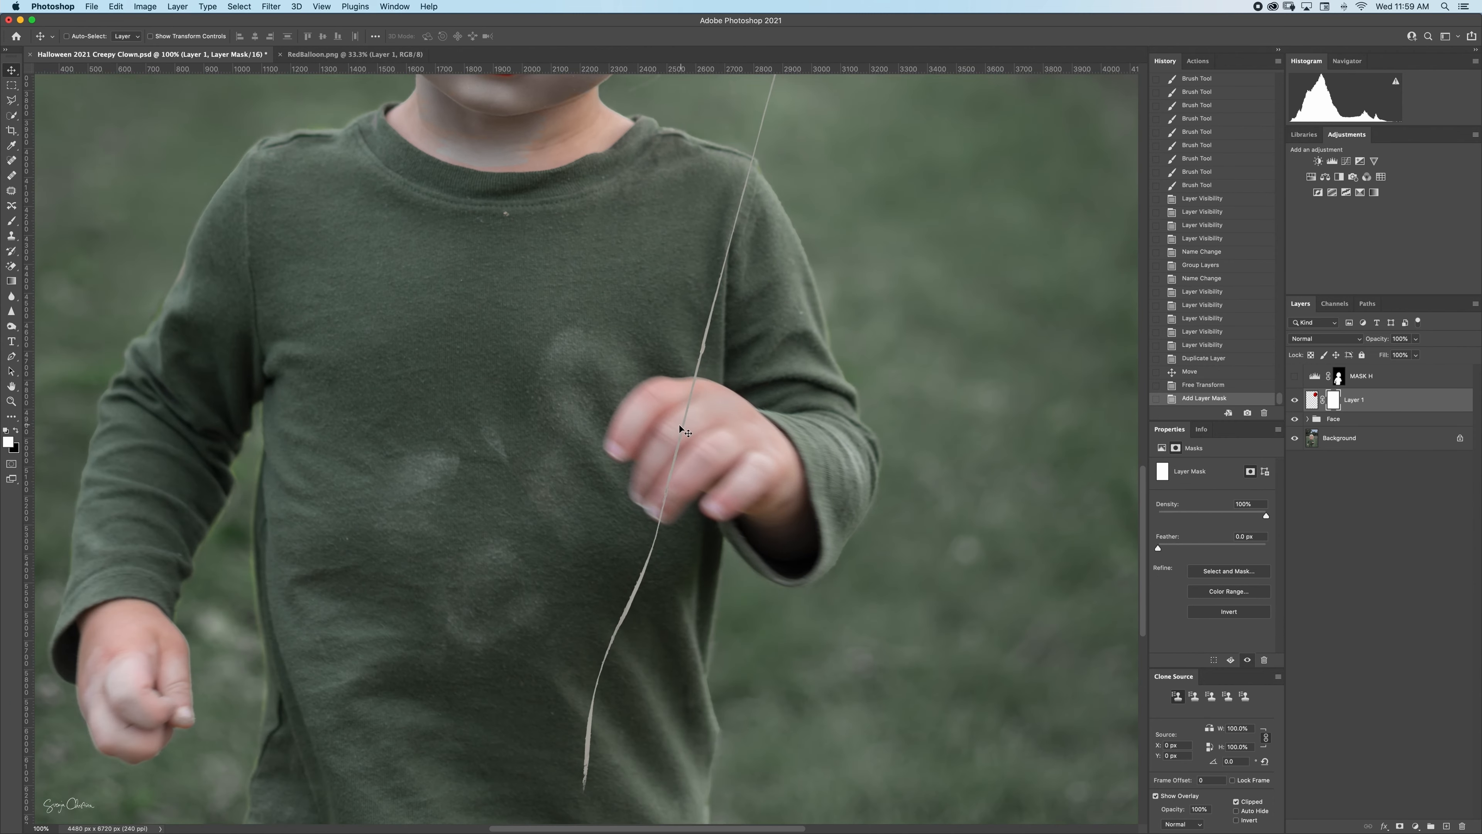
pyautogui.press('b')
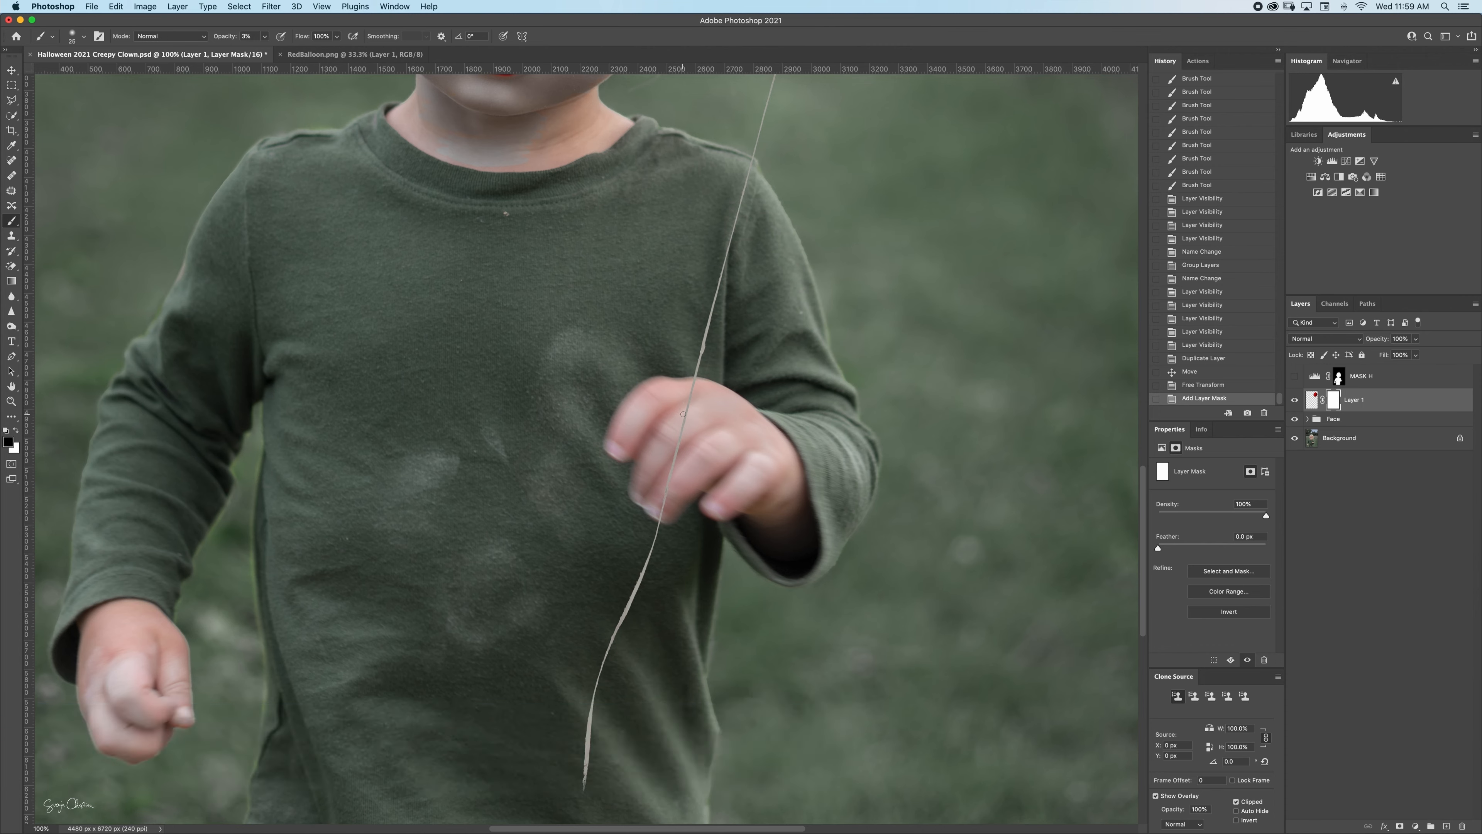
pyautogui.press('0')
pyautogui.moveTo(693, 380); pyautogui.dragTo(659, 521)
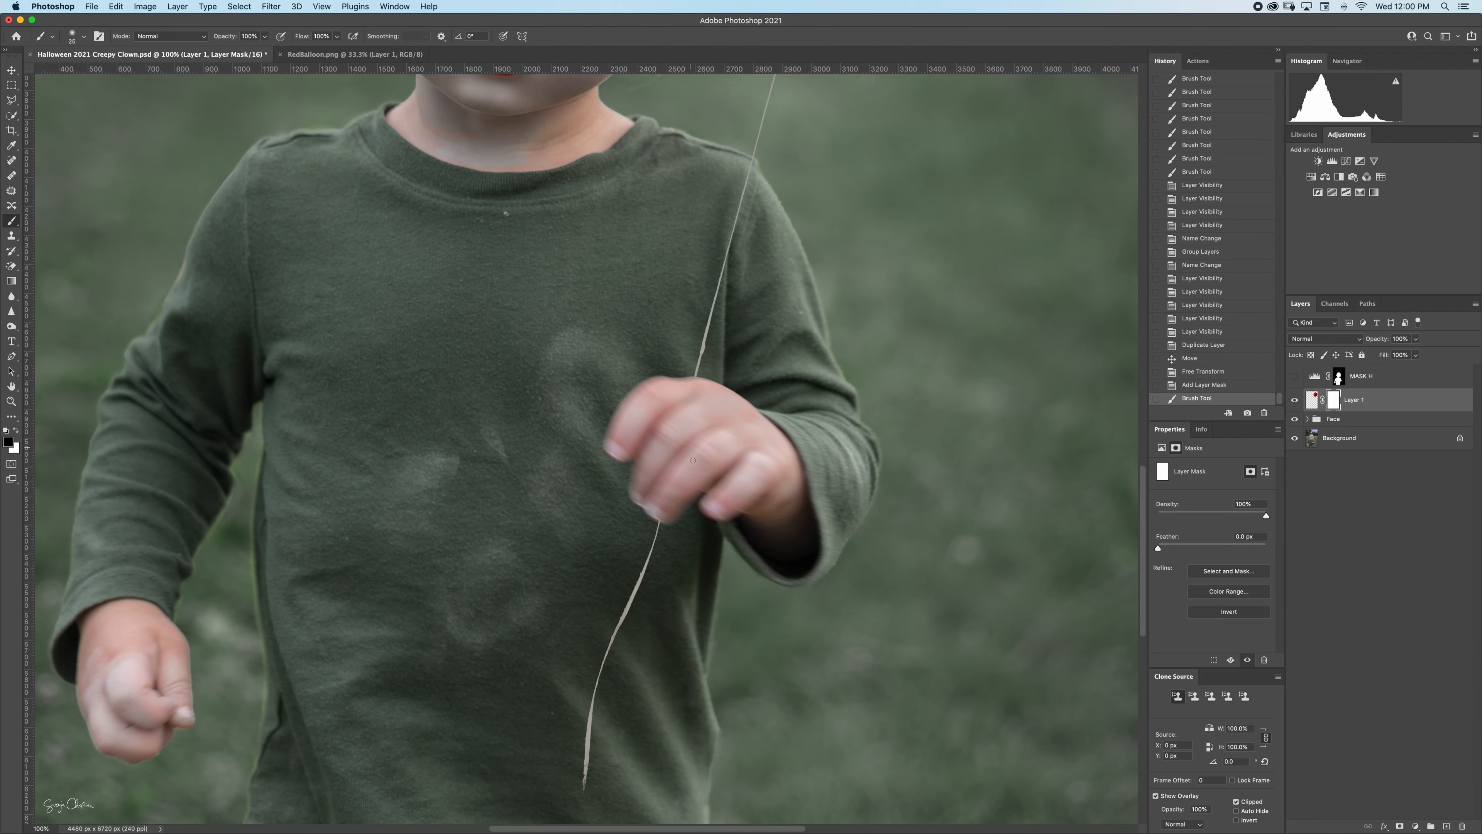
# Target the balloon layer's pixels and select the area around the string with the Lasso tool, using a 17 px feather.
pyautogui.moveTo(834, 355)
pyautogui.mouseDown()
pyautogui.moveTo(778, 552)
pyautogui.moveTo(760, 685)
pyautogui.mouseUp()
pyautogui.moveTo(857, 281)
pyautogui.mouseDown()
pyautogui.moveTo(791, 520)
pyautogui.moveTo(803, 493)
pyautogui.mouseUp()
pyautogui.moveTo(758, 333); pyautogui.dragTo(766, 307)
pyautogui.moveTo(748, 612); pyautogui.dragTo(789, 386)
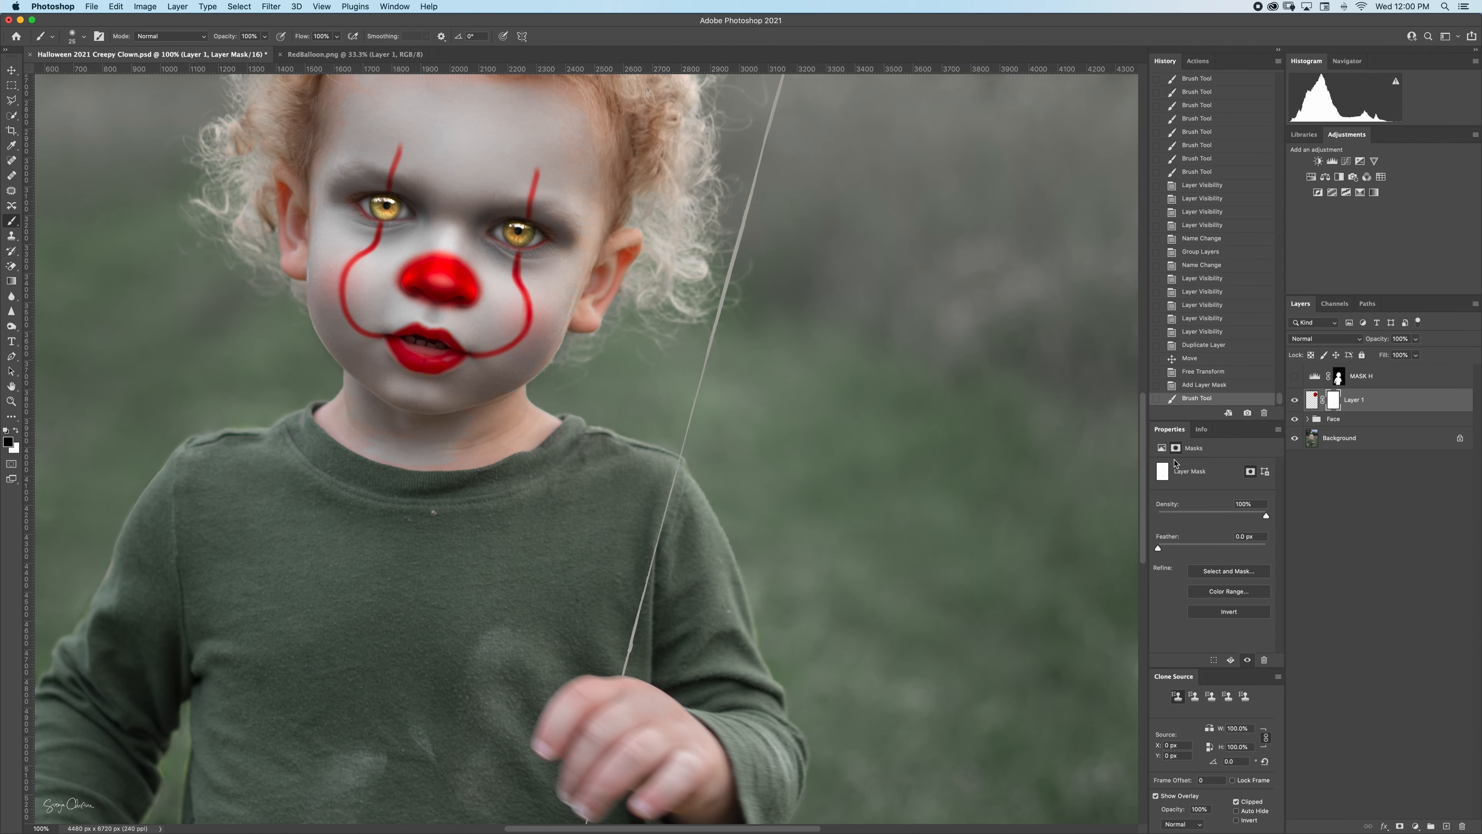
pyautogui.press('super+minus')
pyautogui.press('super+minus')
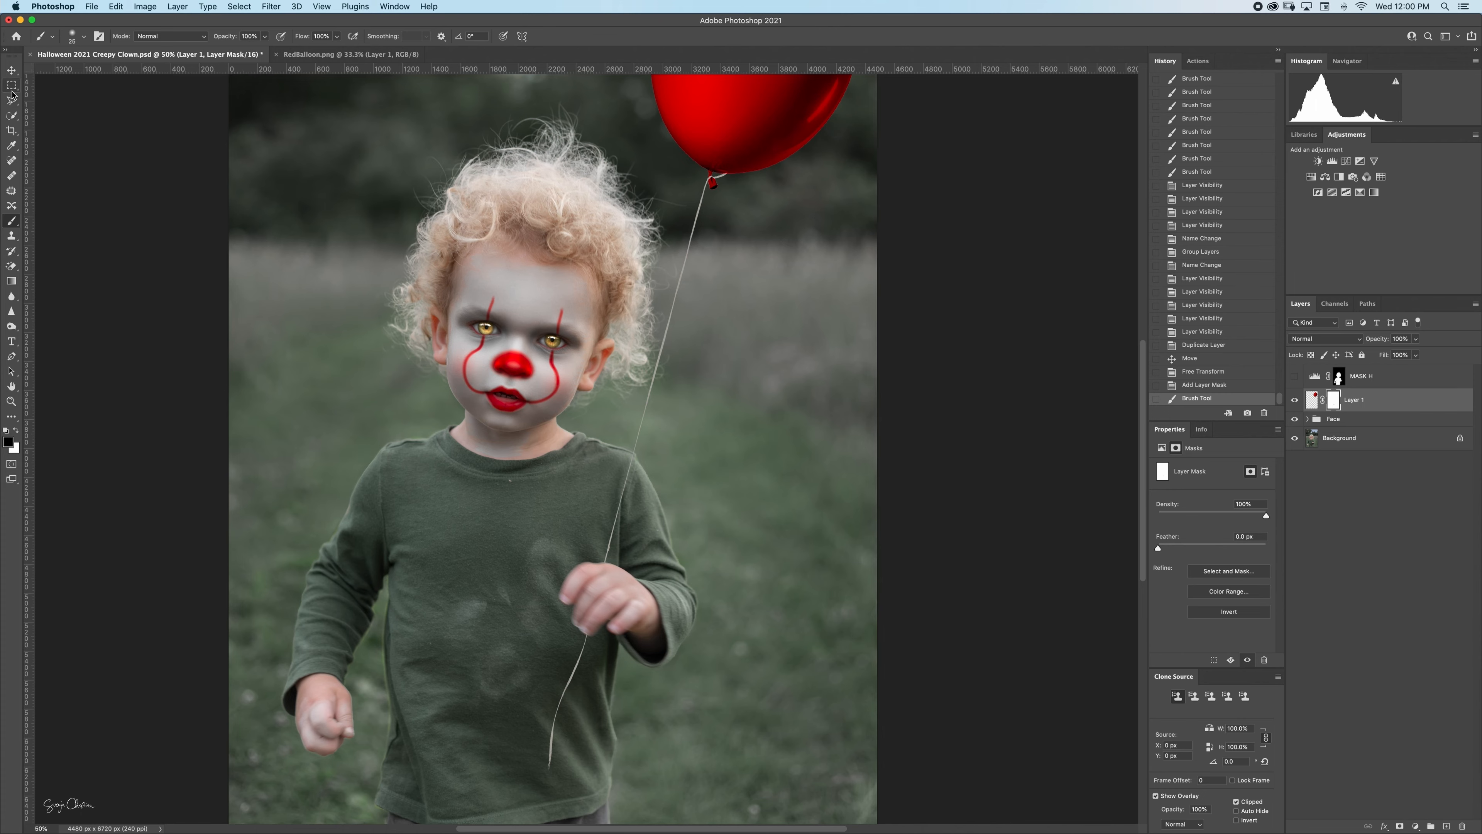
pyautogui.moveTo(18, 102); pyautogui.dragTo(68, 107)
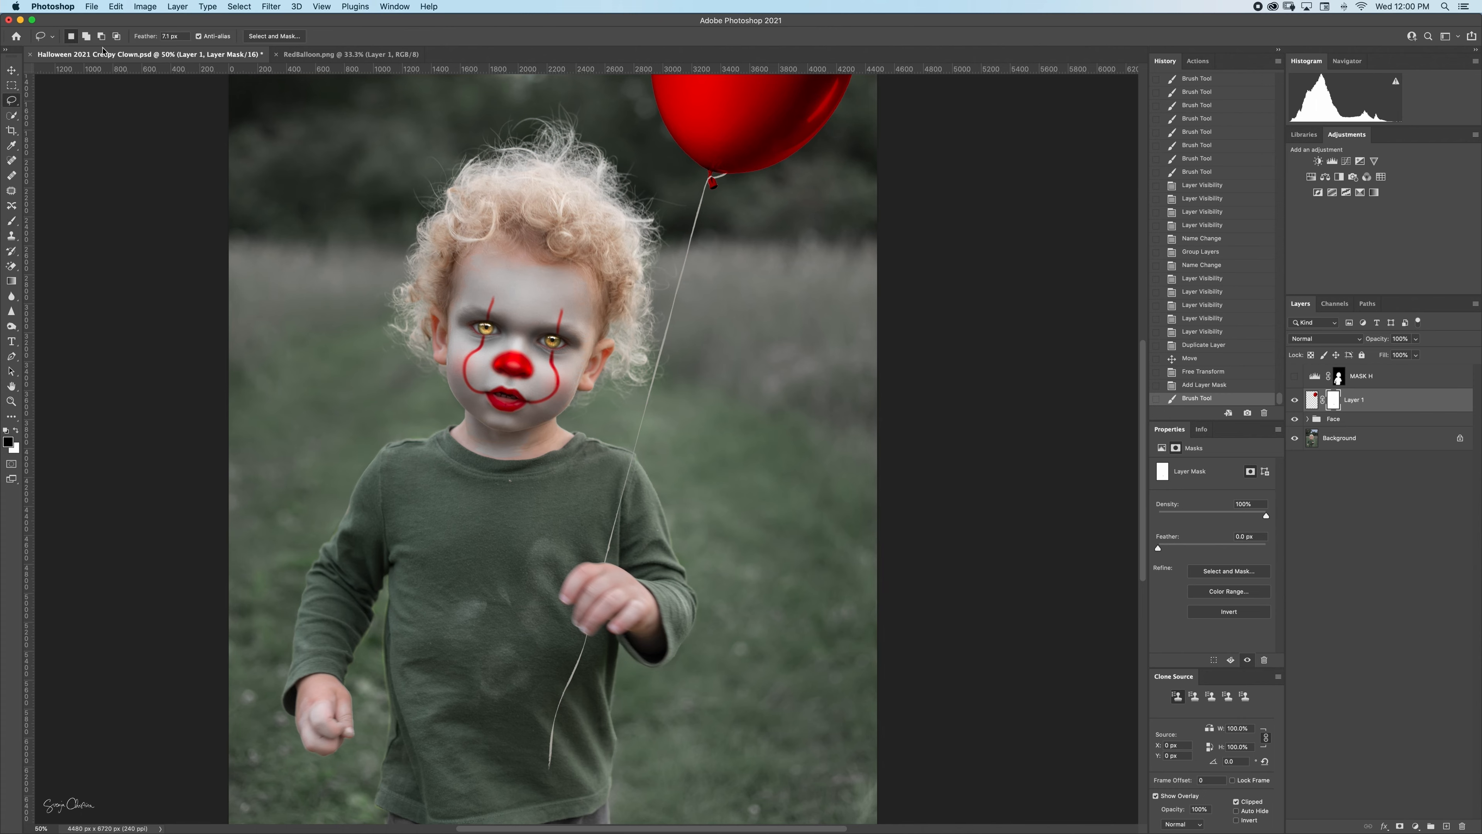
pyautogui.moveTo(144, 37); pyautogui.dragTo(152, 39)
pyautogui.moveTo(697, 396)
pyautogui.mouseDown()
pyautogui.moveTo(719, 274)
pyautogui.moveTo(699, 243)
pyautogui.moveTo(645, 266)
pyautogui.moveTo(613, 327)
pyautogui.moveTo(515, 607)
pyautogui.moveTo(493, 746)
pyautogui.moveTo(538, 810)
pyautogui.moveTo(624, 714)
pyautogui.moveTo(713, 396)
pyautogui.mouseUp()
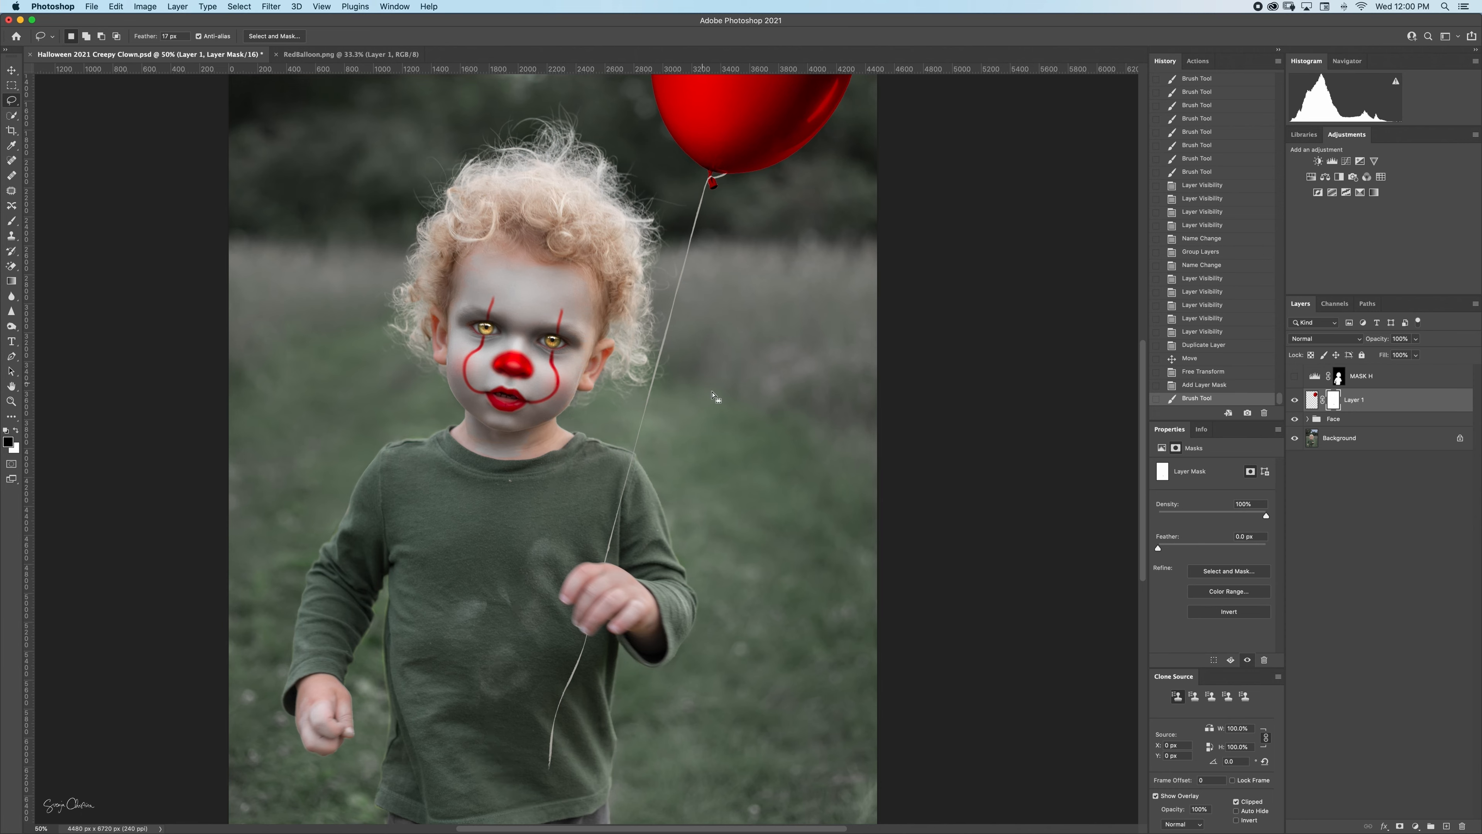
pyautogui.click(1311, 400)
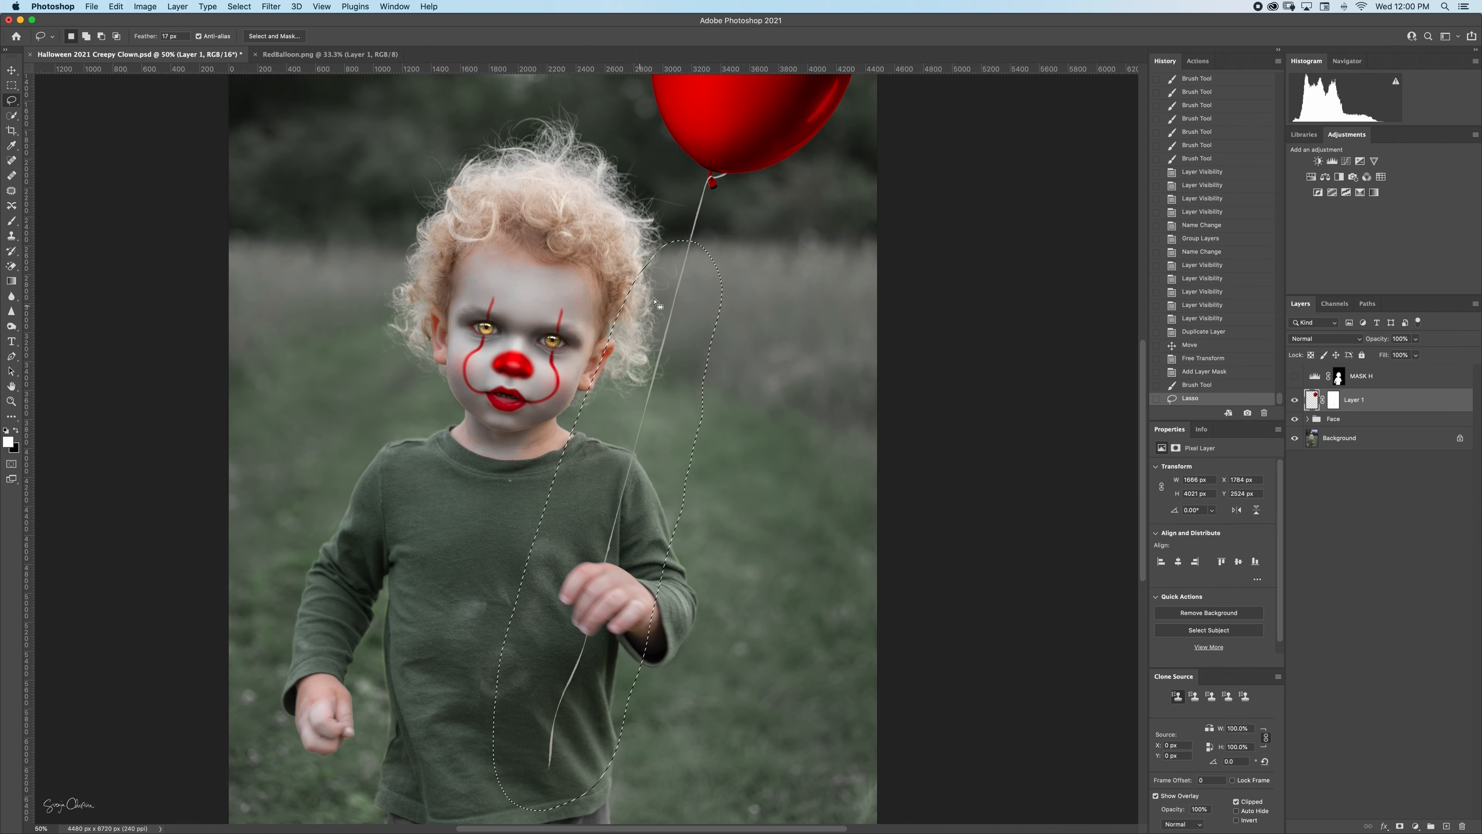
# Apply a Gaussian Blur with a 3.5 px radius to the selected part of the balloon string.
pyautogui.click(270, 7)
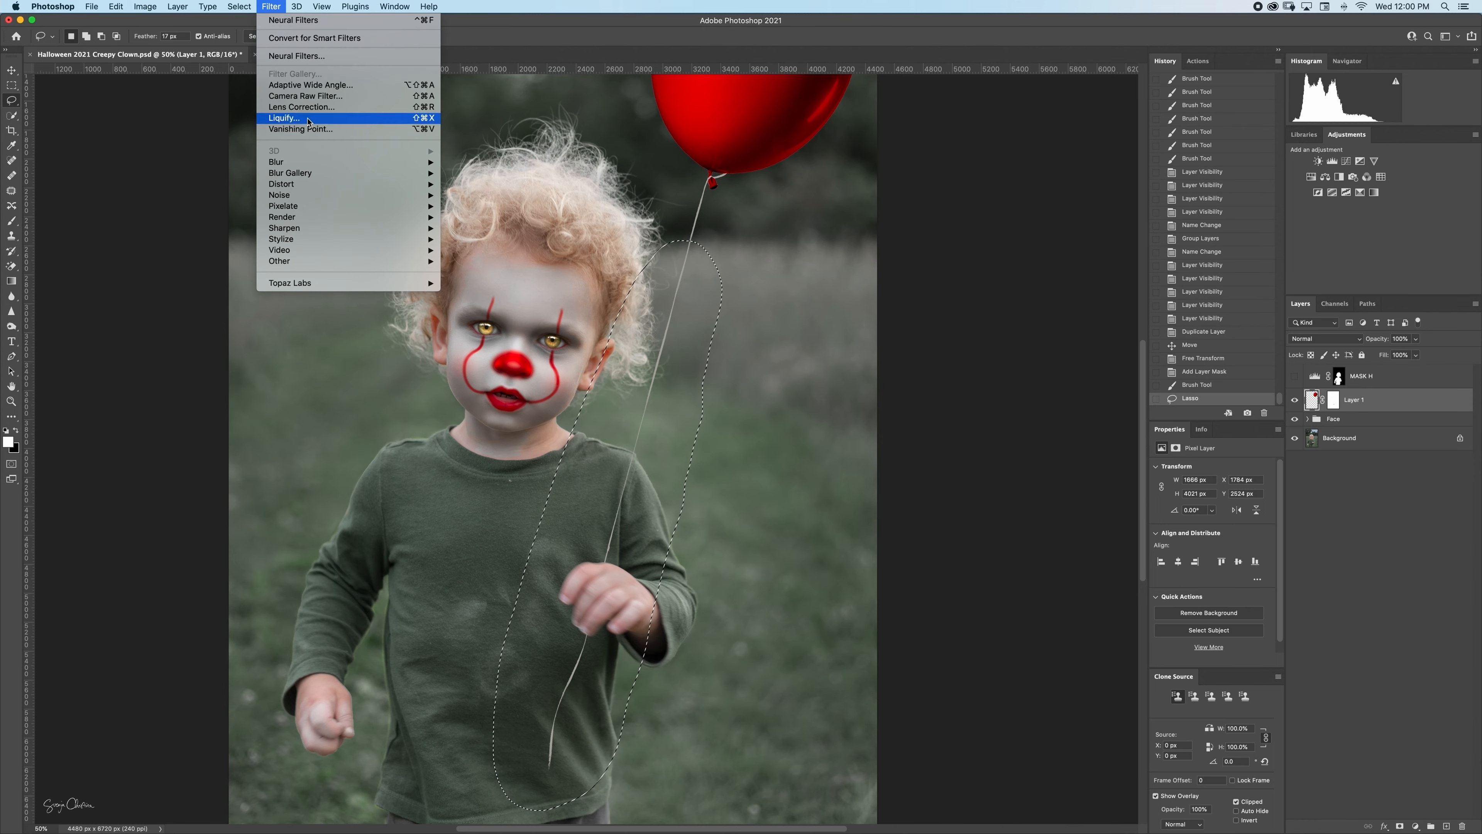
pyautogui.moveTo(408, 162)
pyautogui.click(479, 205)
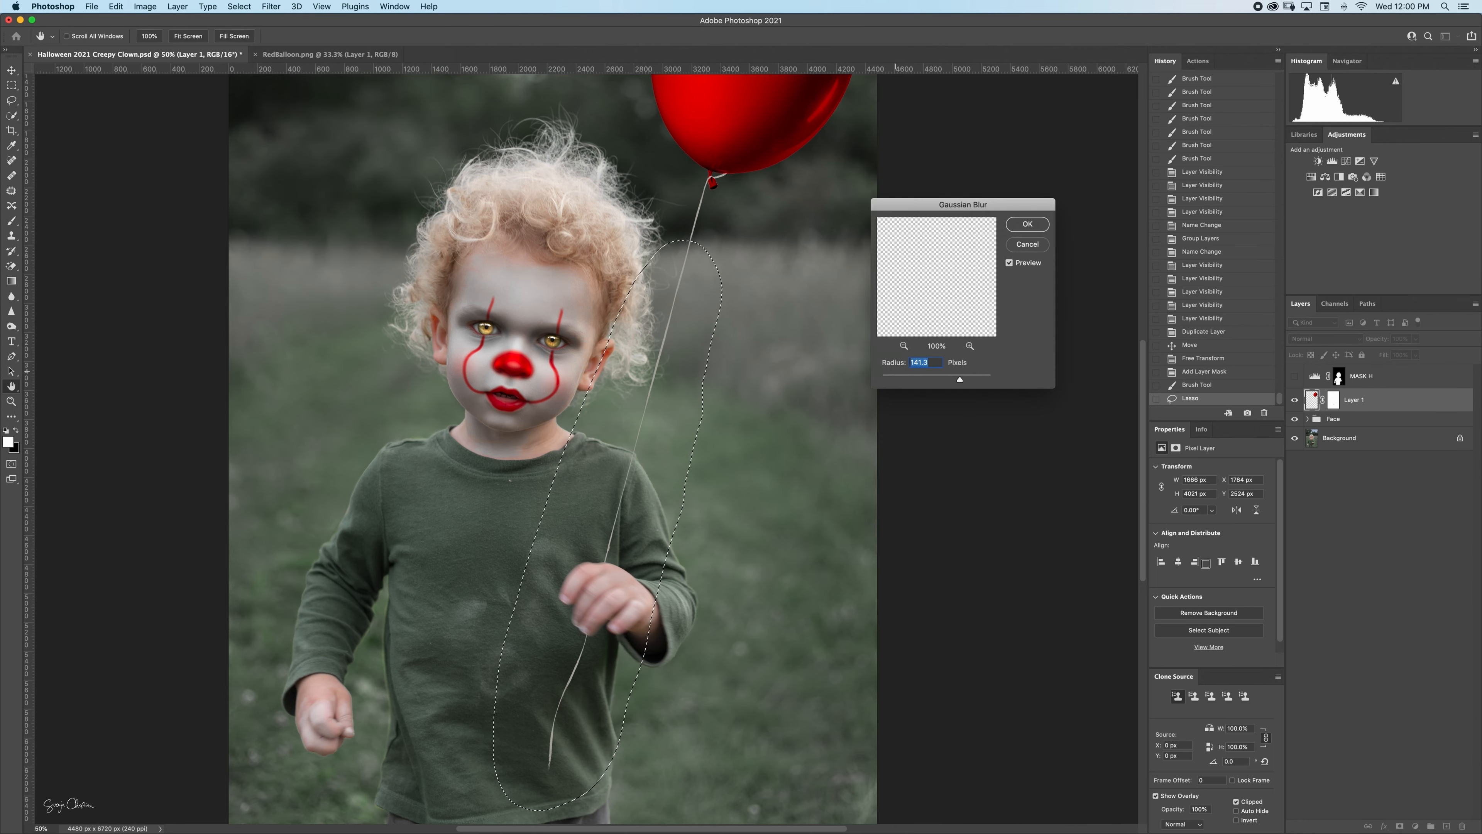
pyautogui.moveTo(927, 378); pyautogui.dragTo(903, 381)
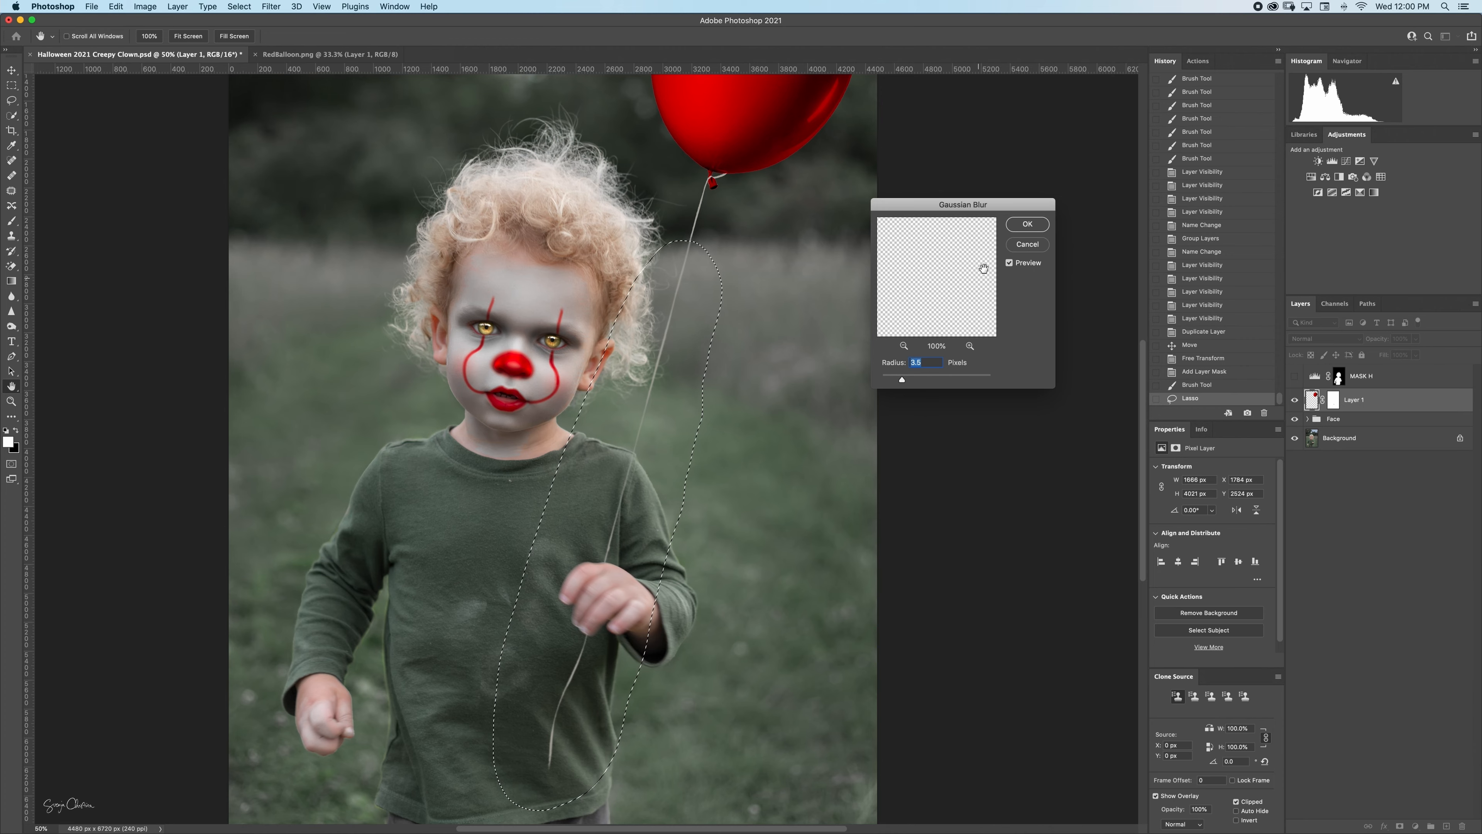
pyautogui.click(1028, 224)
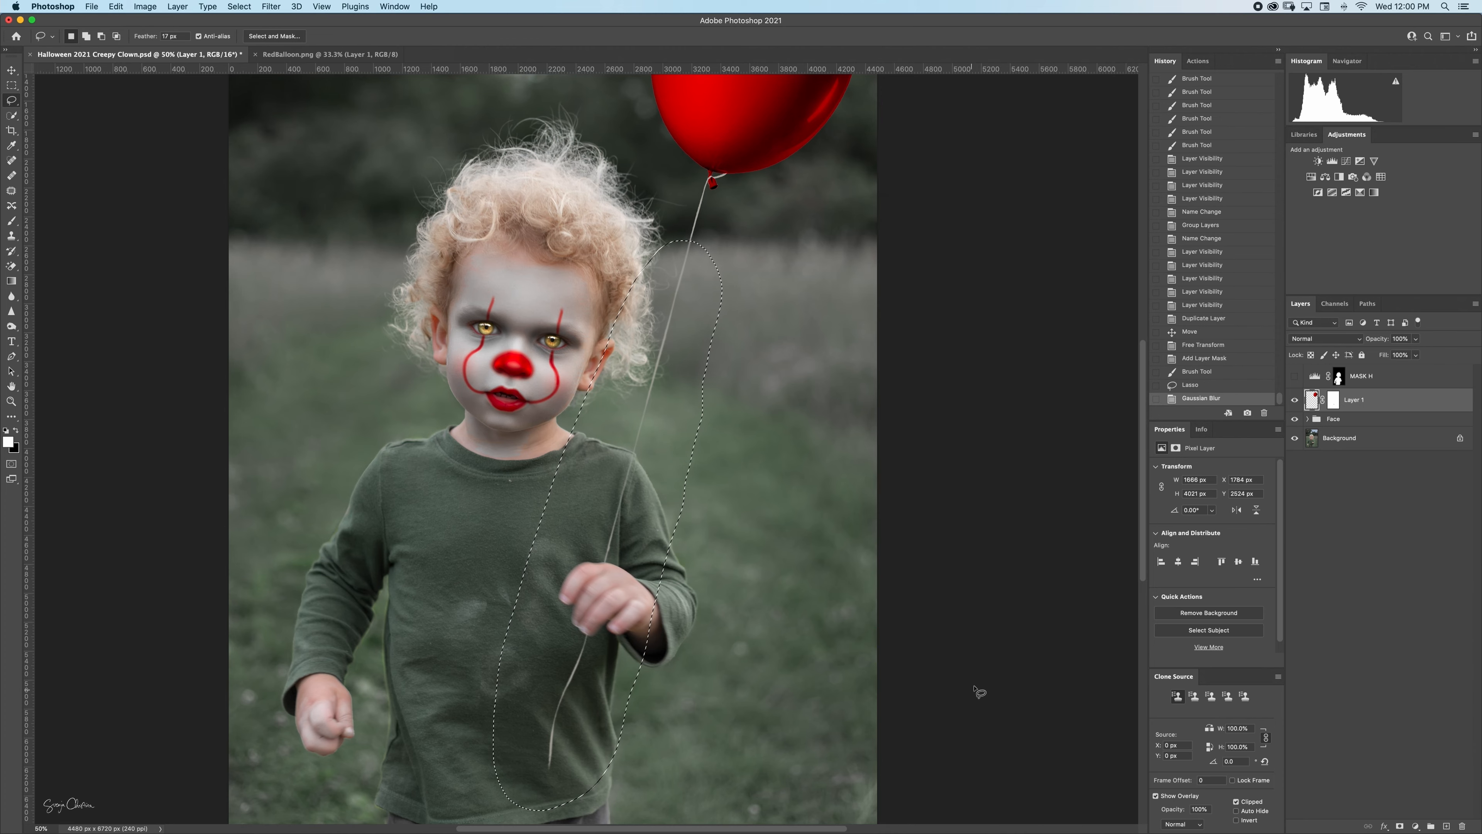
# Check the blur transition along the string, target the balloon layer's mask, and clear the selection.
pyautogui.press('super+plus')
pyautogui.press('super+plus')
pyautogui.press('super+plus')
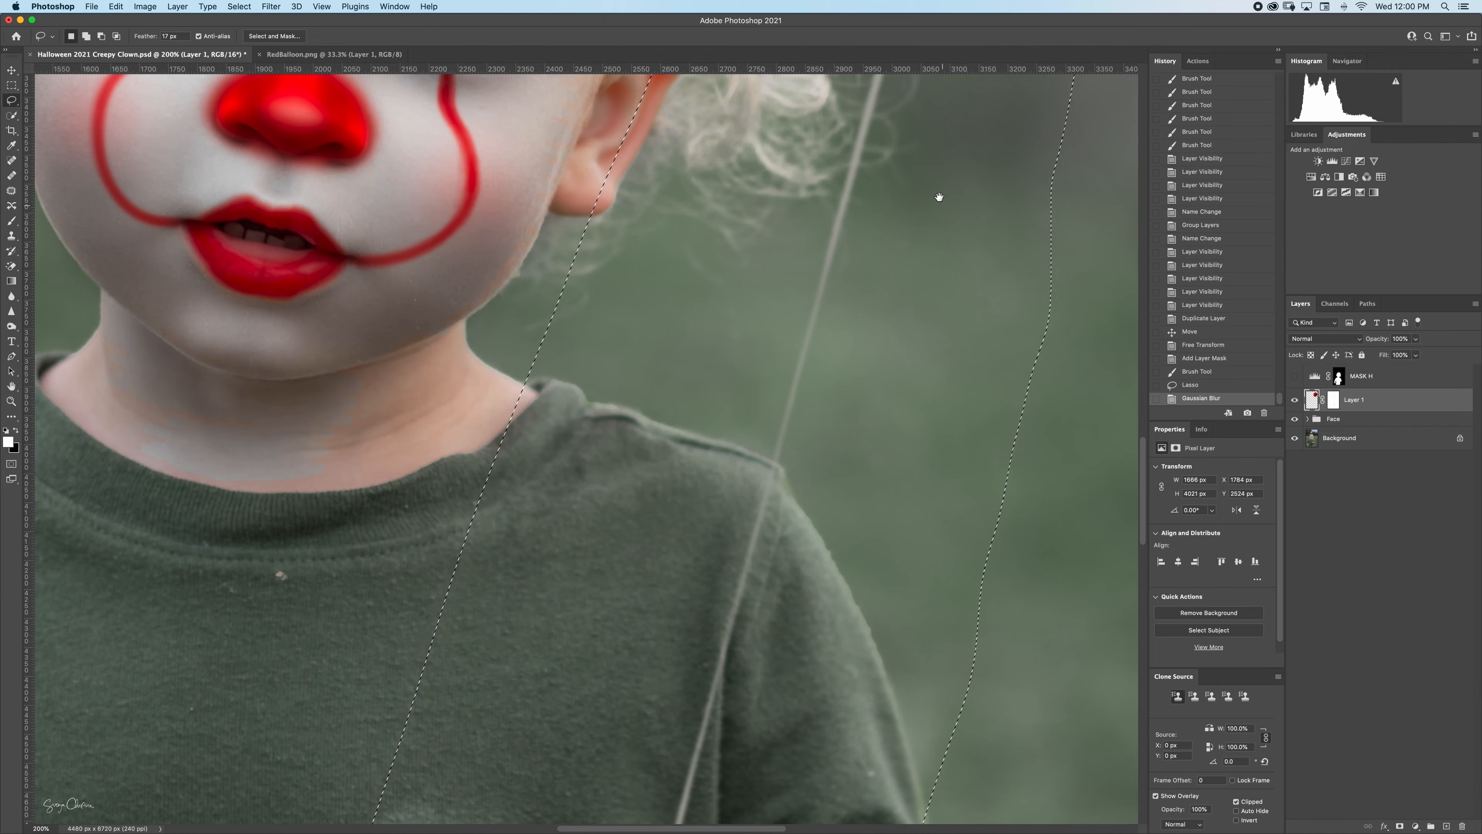
pyautogui.moveTo(939, 197); pyautogui.dragTo(767, 705)
pyautogui.moveTo(887, 245); pyautogui.dragTo(834, 414)
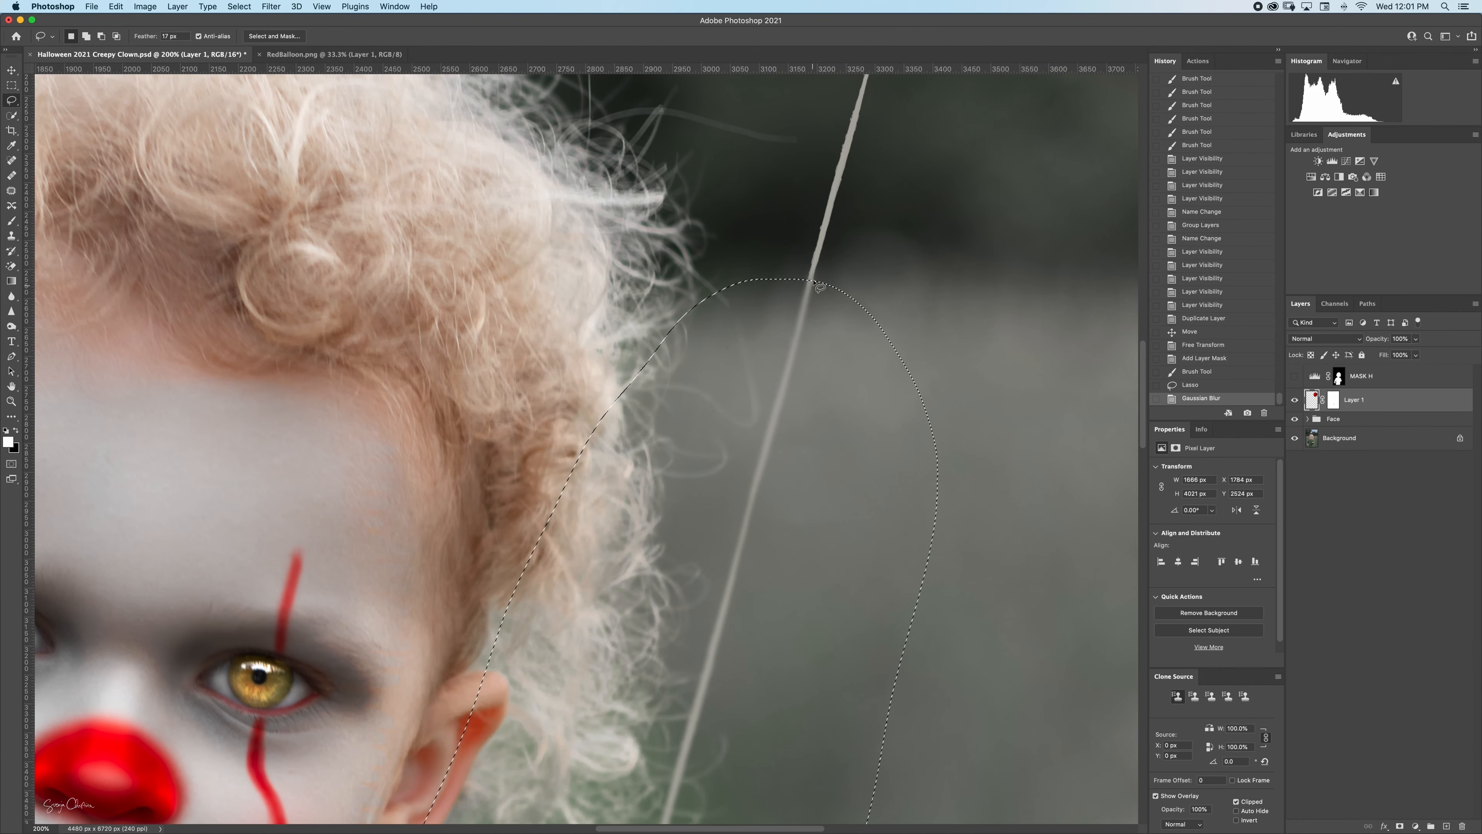
pyautogui.click(1334, 401)
pyautogui.press('super+d')
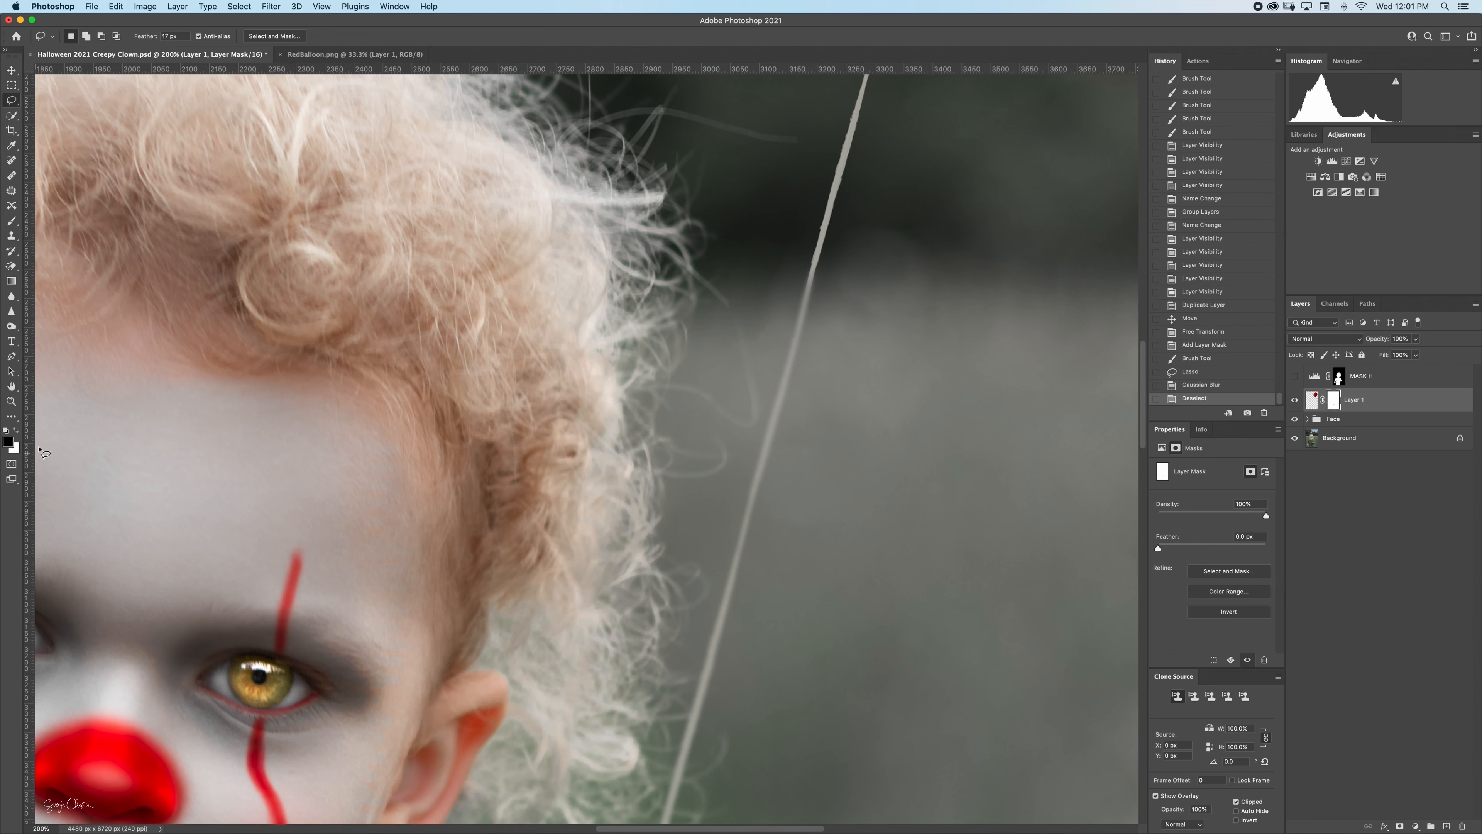
# Try fading the blurred string beside the child's hair on the layer mask with a 900 px black brush at 50% opacity.
pyautogui.press('b')
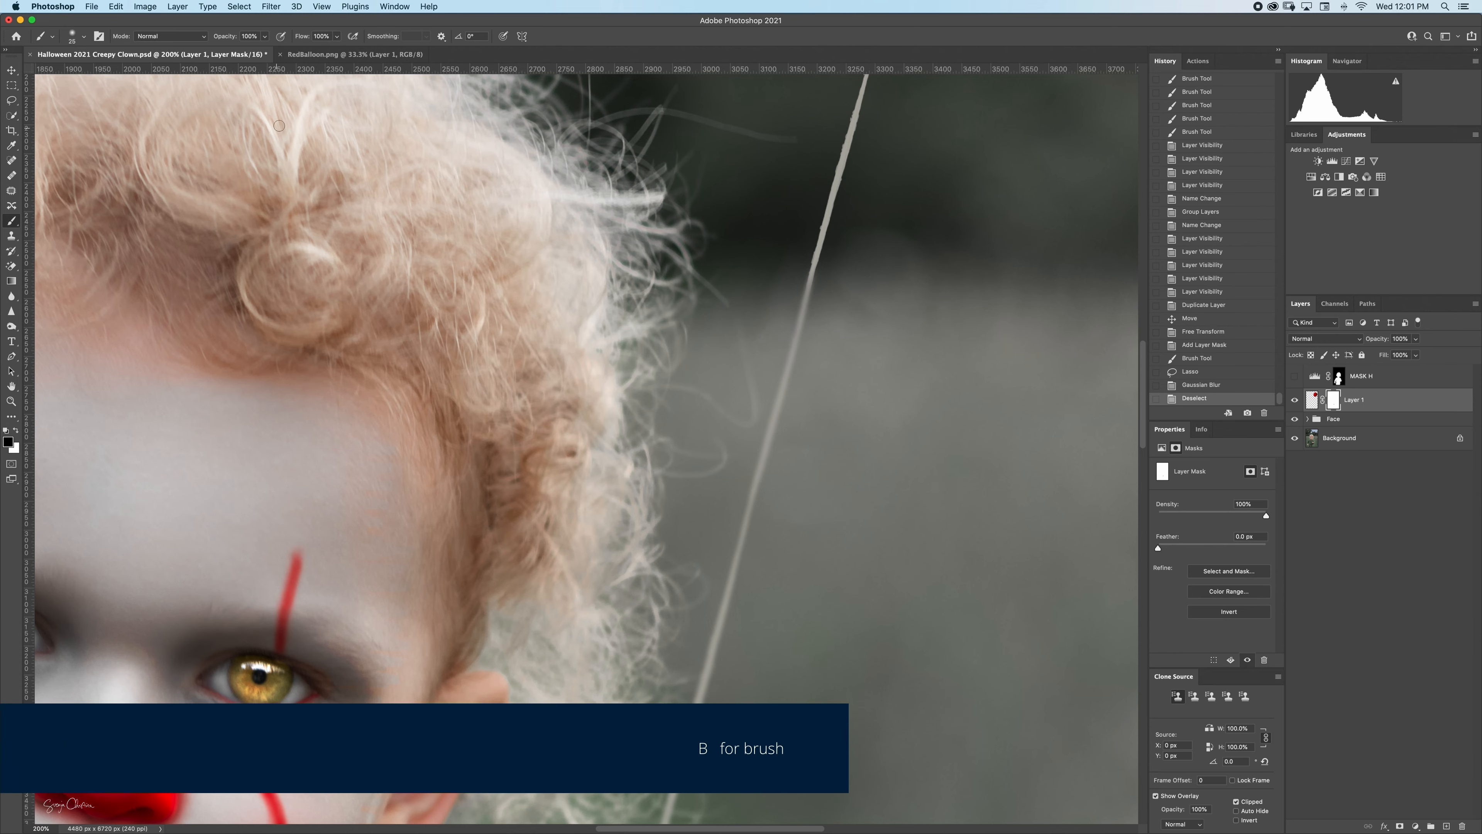
pyautogui.press('5')
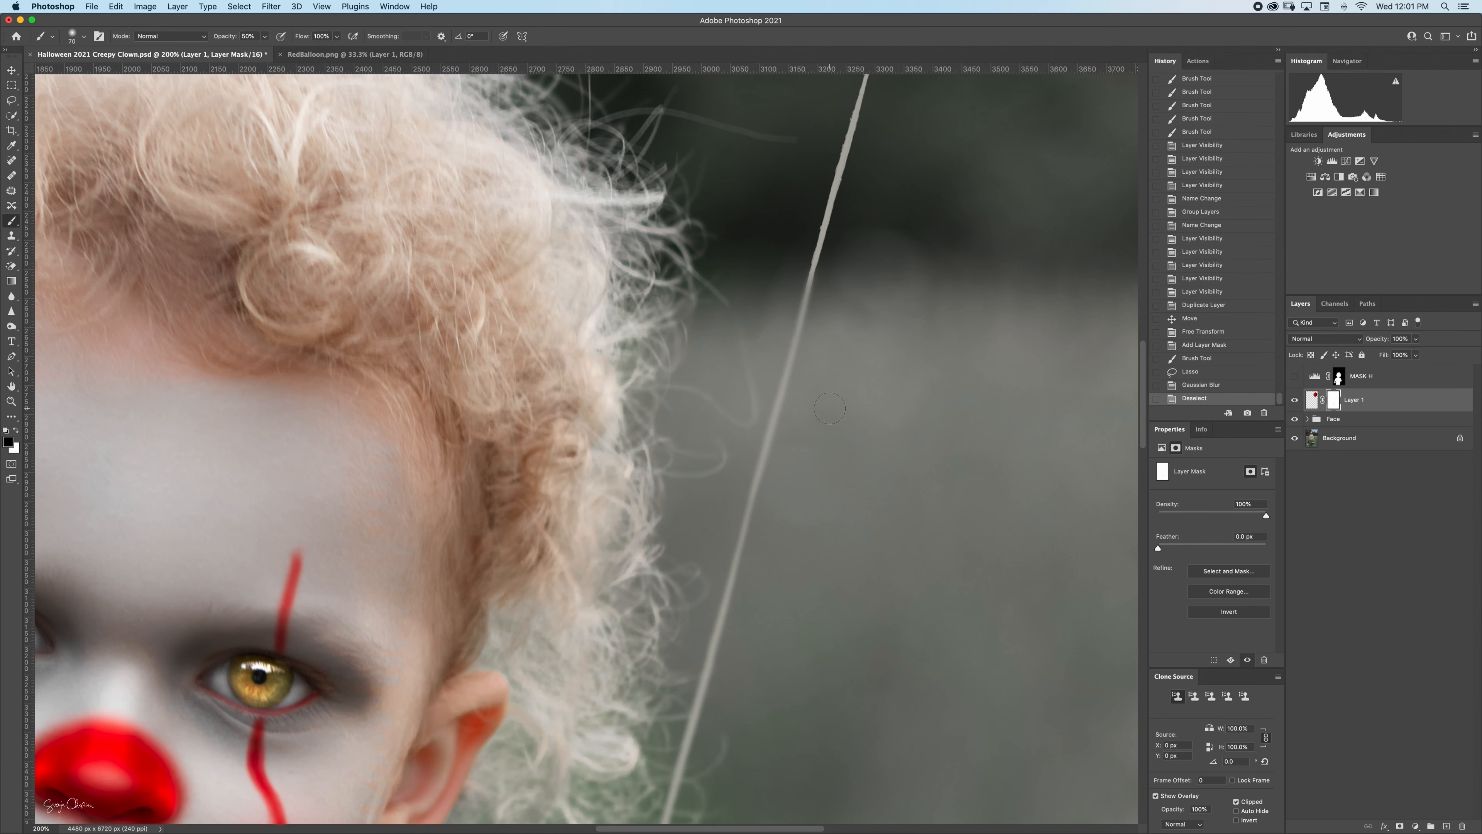
pyautogui.press(']')
pyautogui.press(']')
pyautogui.press(']')
pyautogui.press(']')
pyautogui.press(']')
pyautogui.press(']')
pyautogui.press(']')
pyautogui.press(']')
pyautogui.press(']')
pyautogui.press(']')
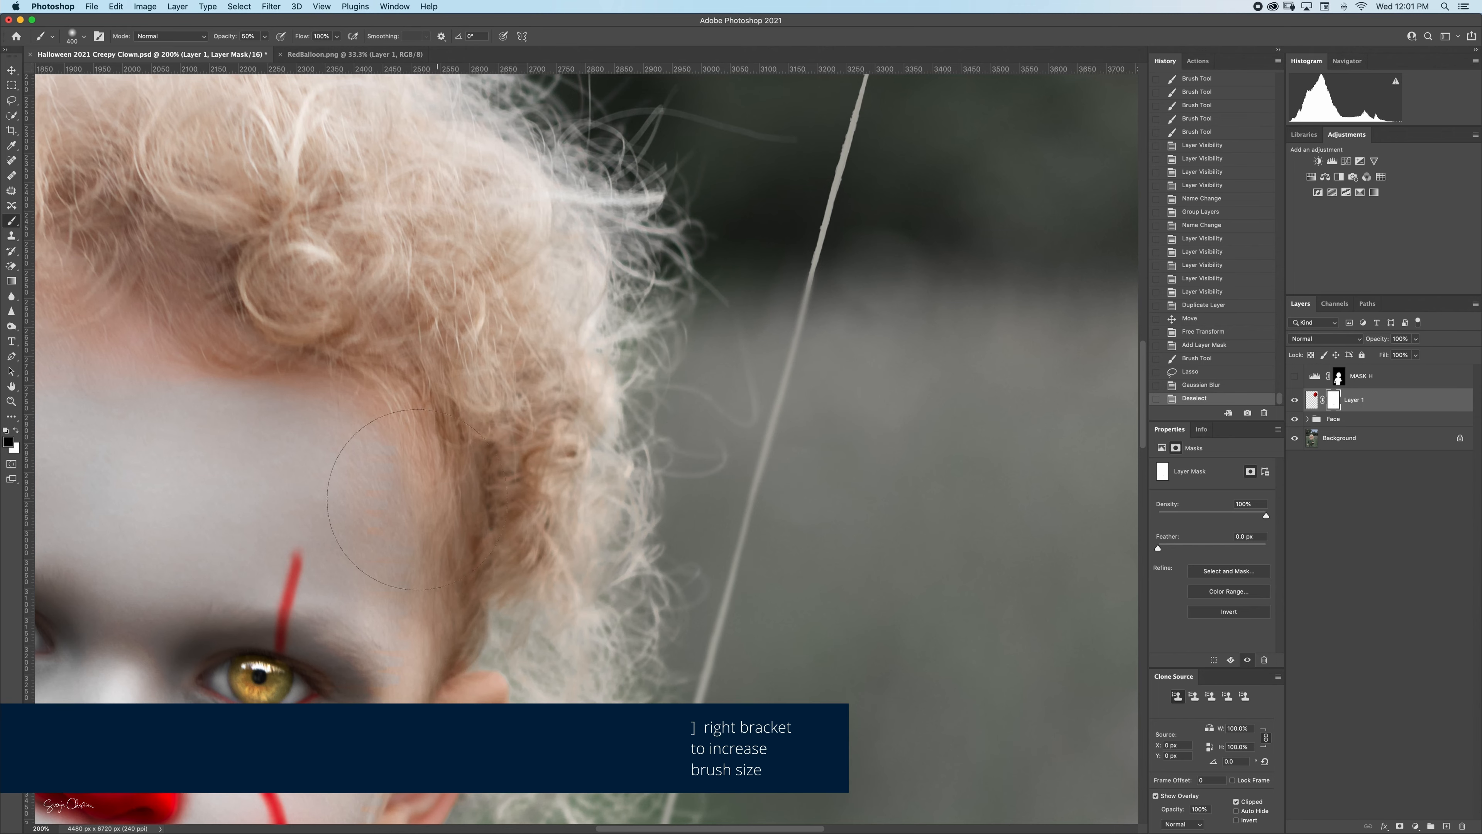
pyautogui.press(']')
pyautogui.press(']')
pyautogui.press(']')
pyautogui.press(']')
pyautogui.press(']')
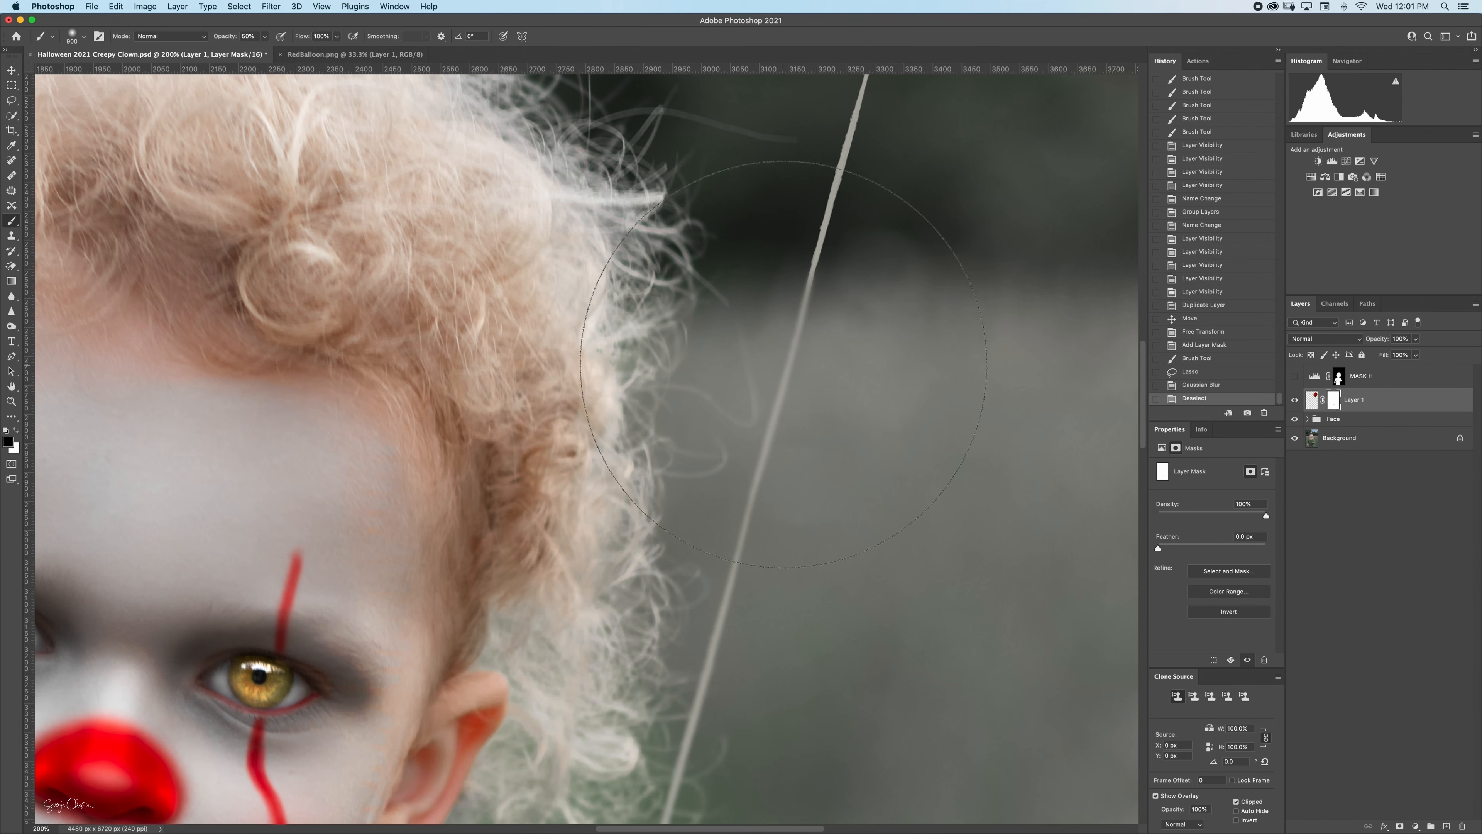
pyautogui.click(771, 391)
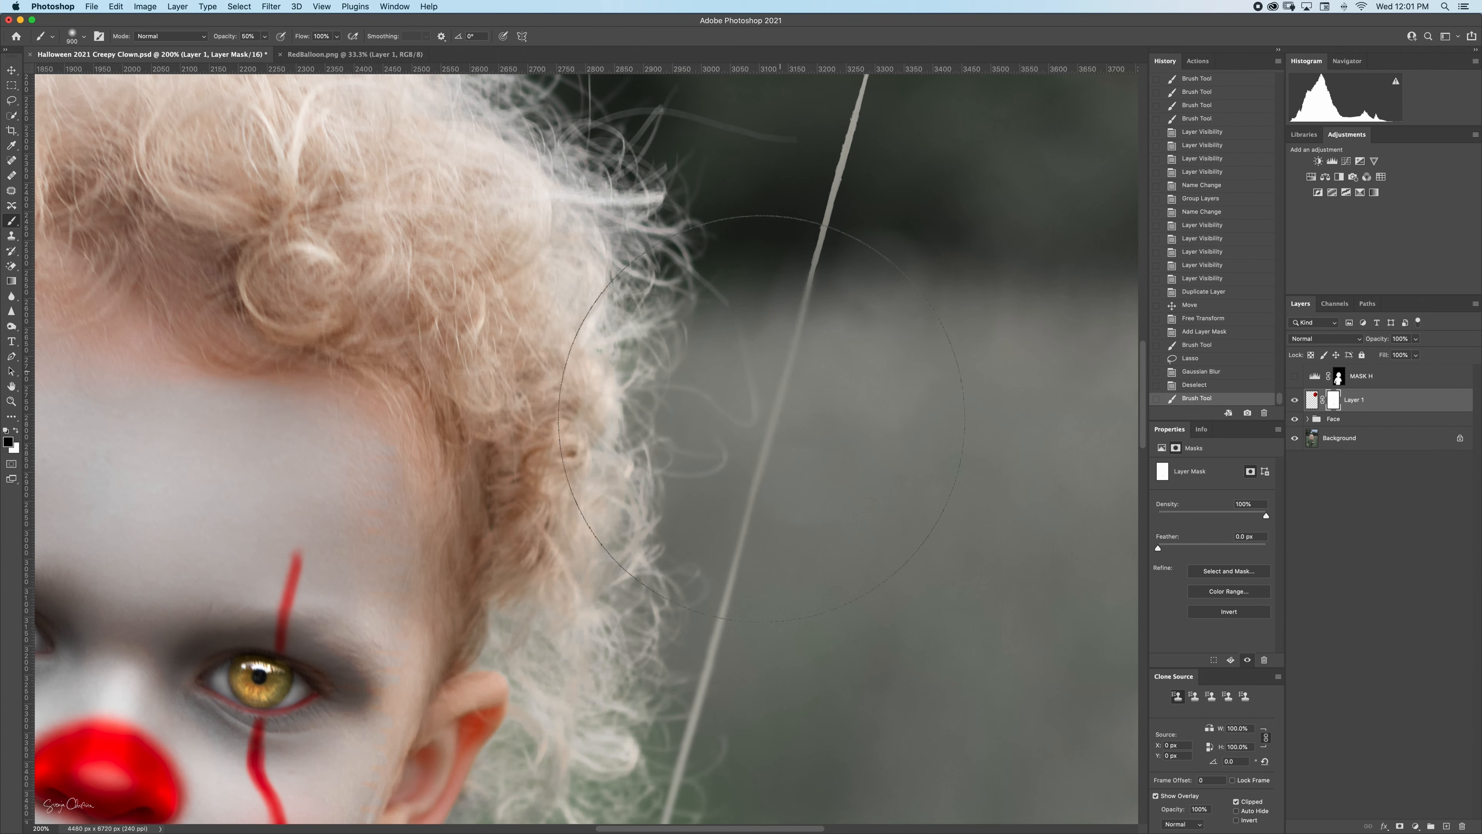
# Undo the string blur and all mask painting, back to the point where the balloon's layer mask was added.
pyautogui.press('super+z')
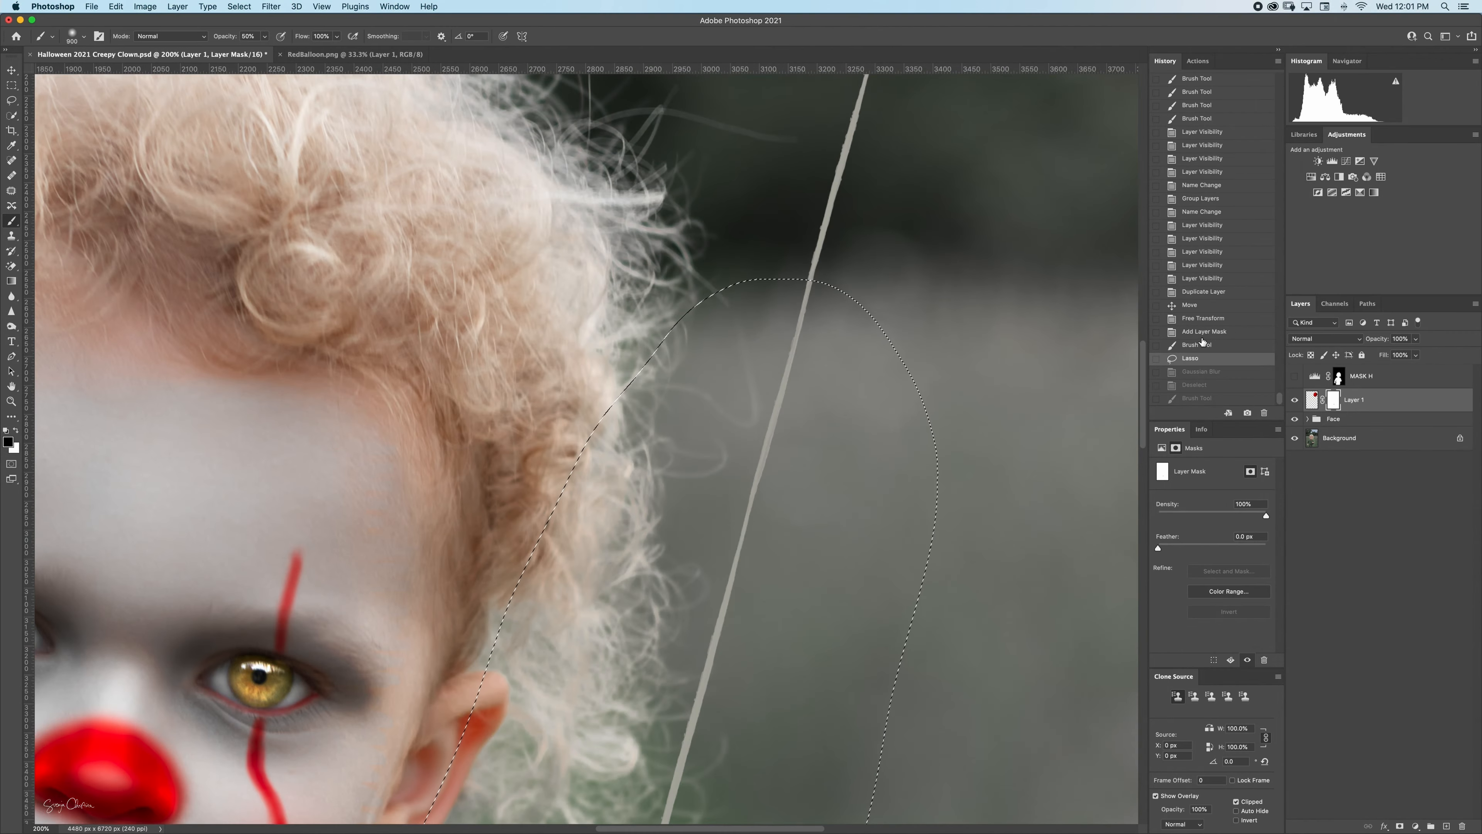
pyautogui.click(1196, 345)
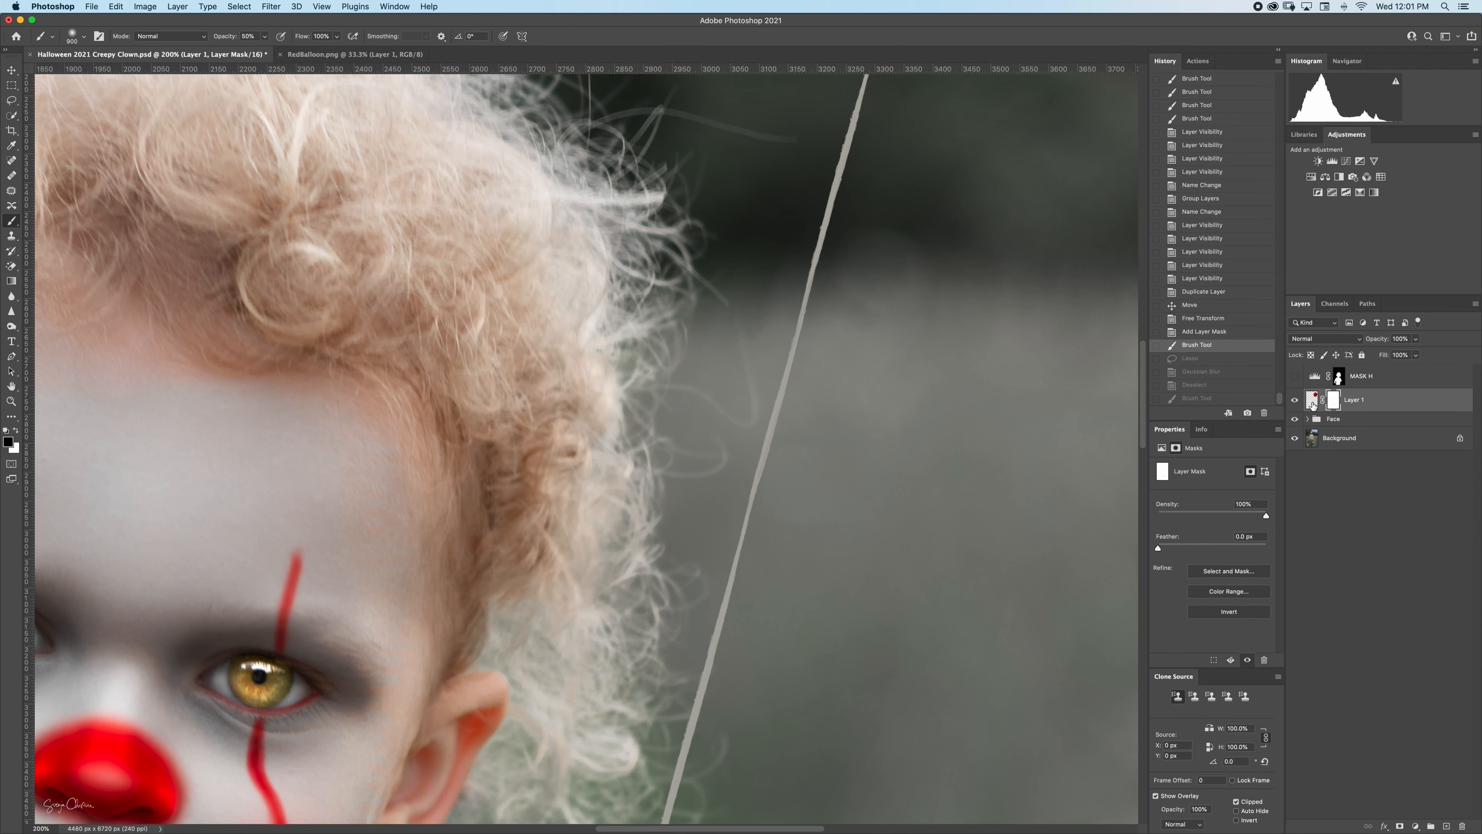
pyautogui.click(1201, 331)
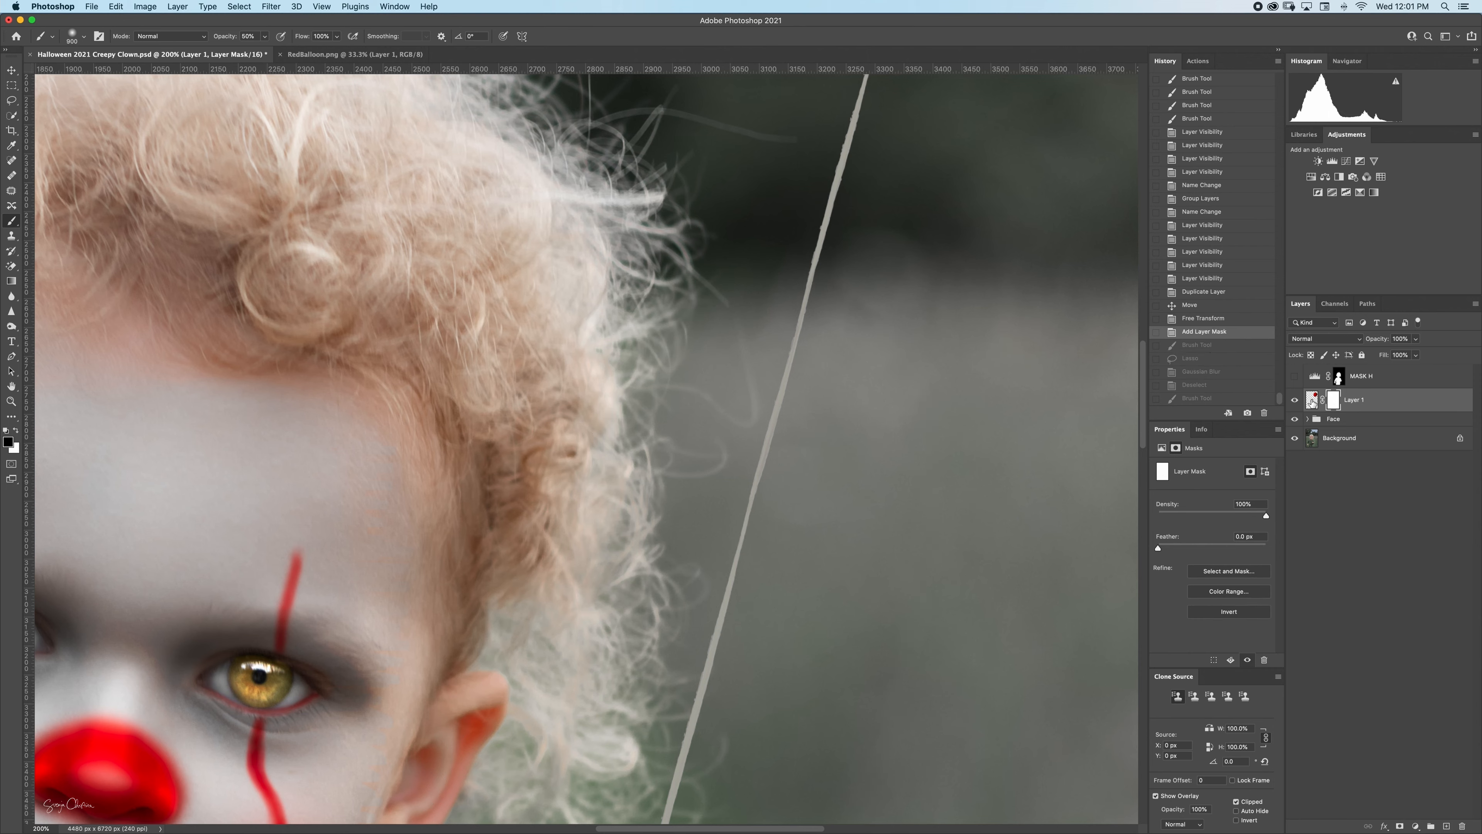
# Convert the balloon layer to a smart object.
pyautogui.rightClick(1312, 402)
pyautogui.click(1371, 693)
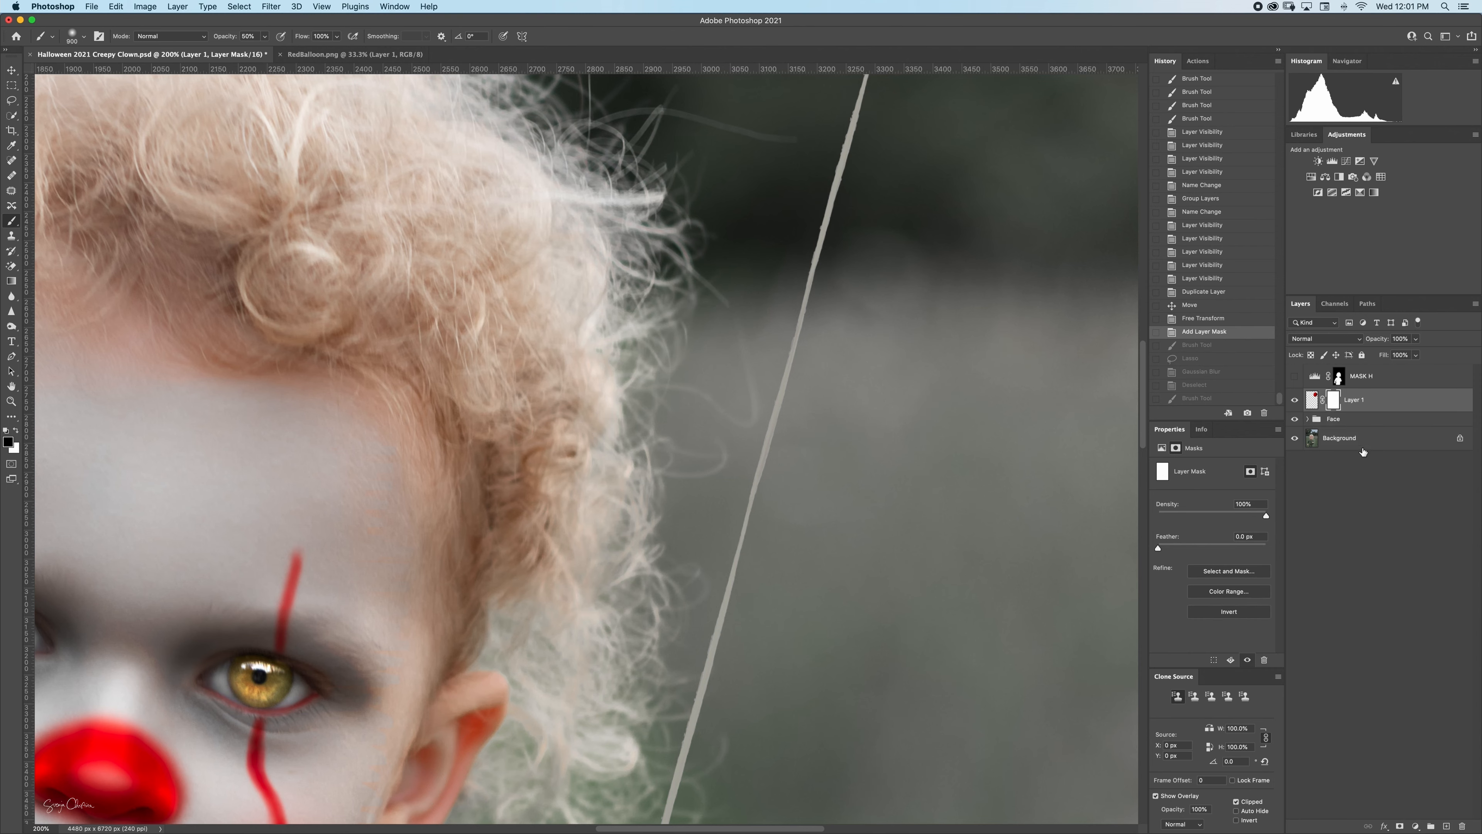
pyautogui.rightClick(1369, 407)
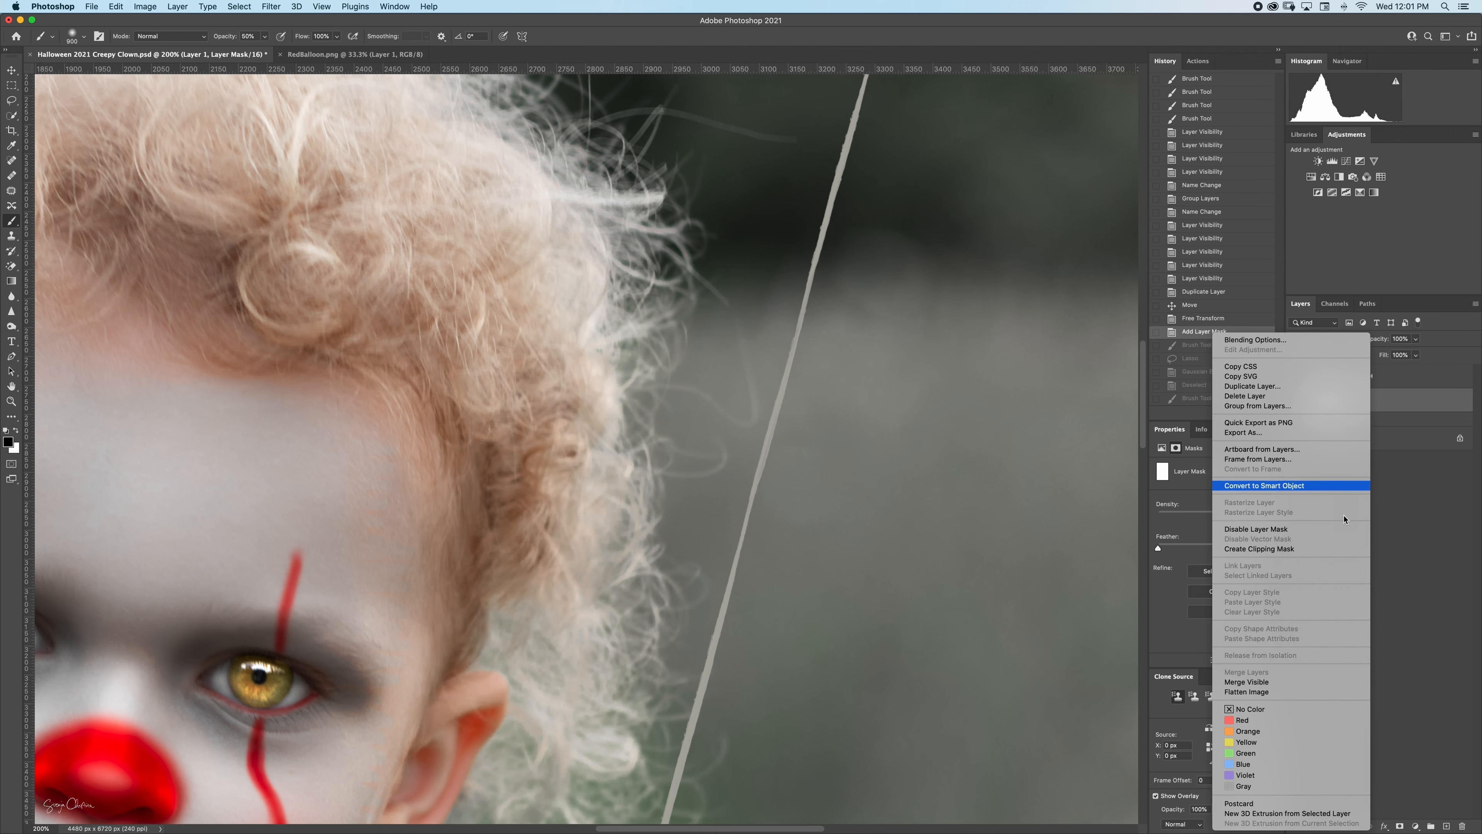
pyautogui.click(1358, 649)
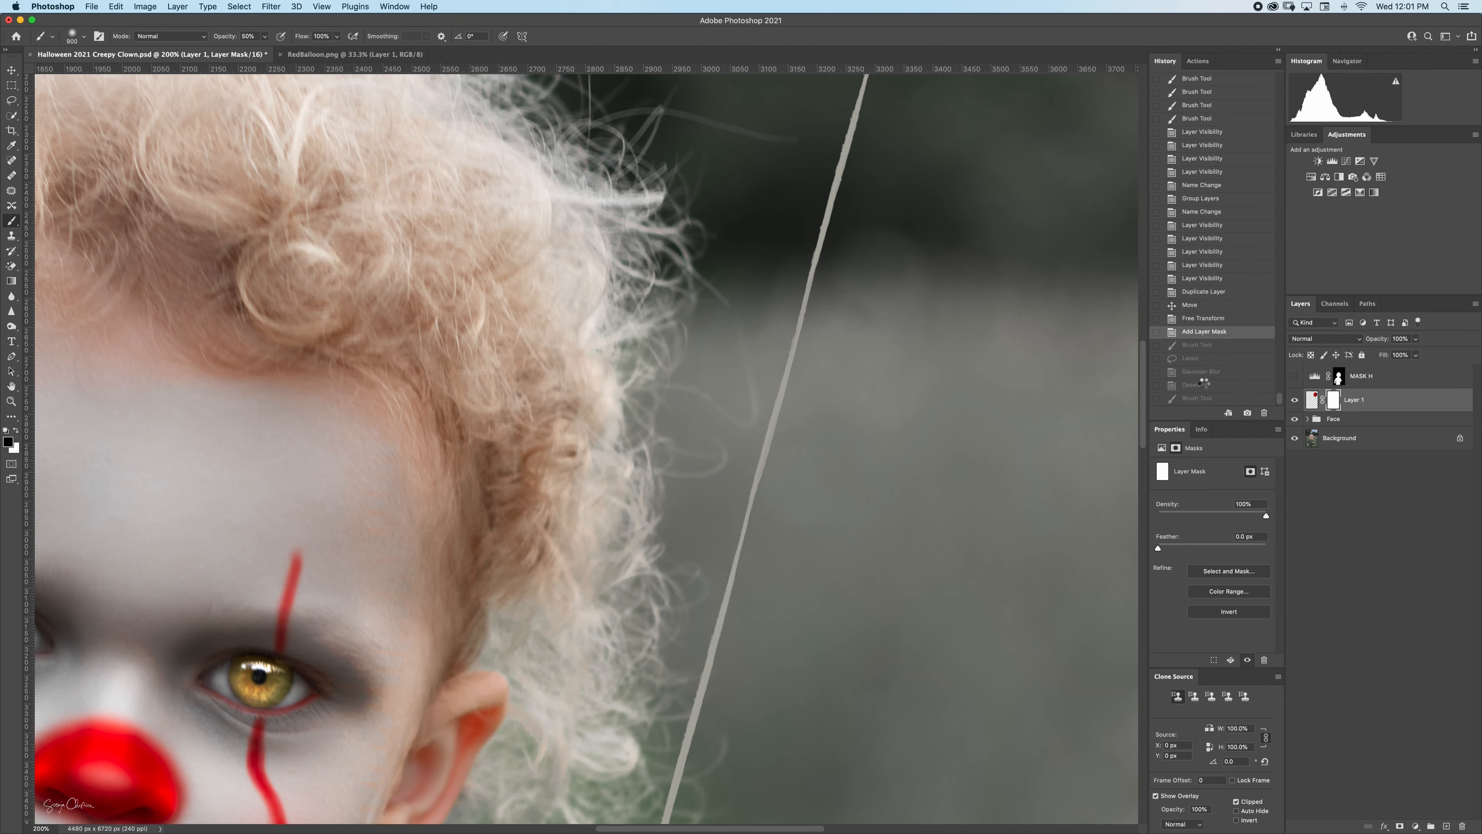
# Add a new layer mask to the balloon smart object for hiding the string over the child's hand.
pyautogui.press('super+minus')
pyautogui.press('super+minus')
pyautogui.press('super+minus')
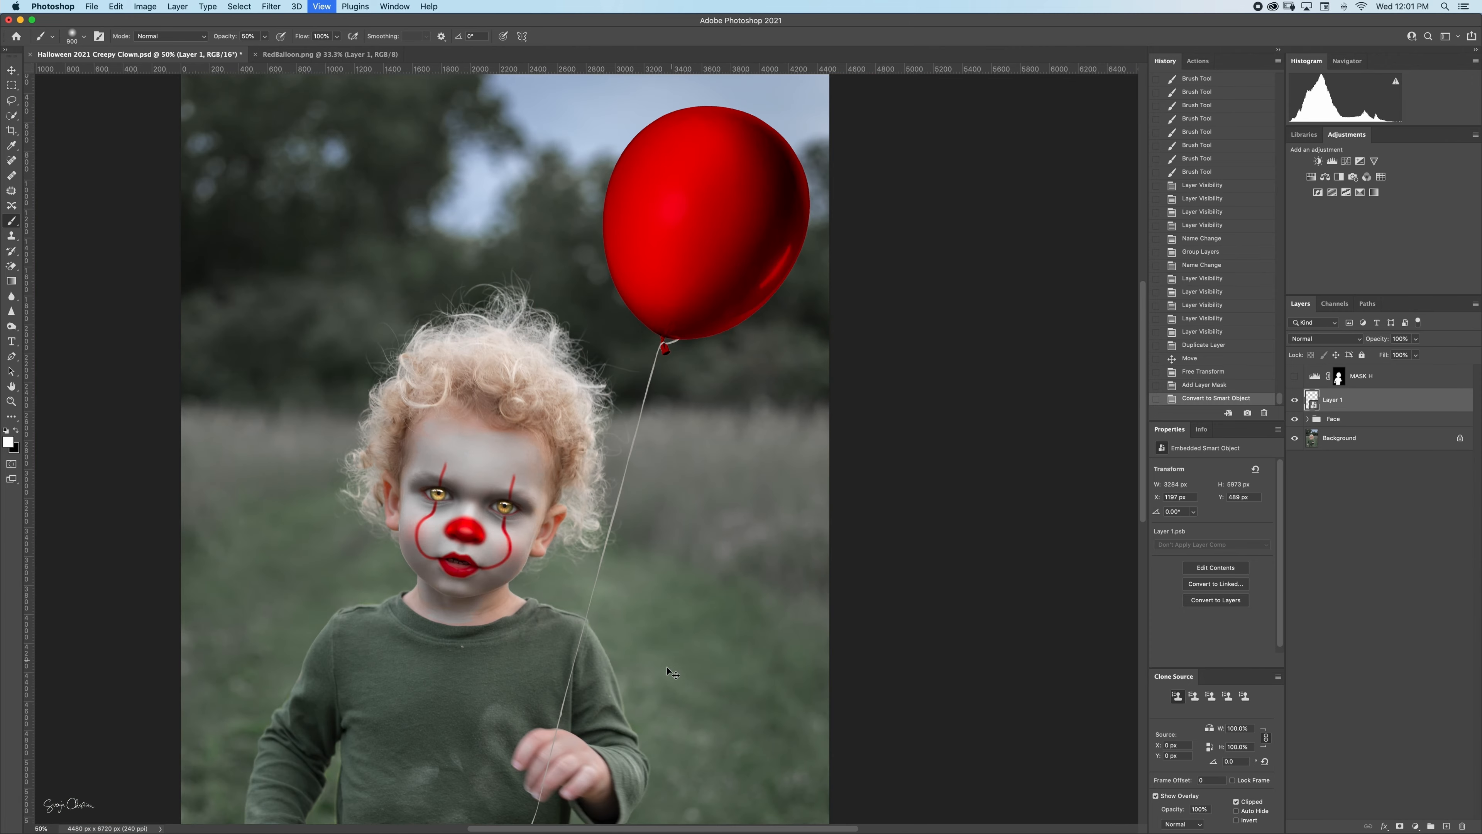
pyautogui.moveTo(670, 680); pyautogui.dragTo(846, 424)
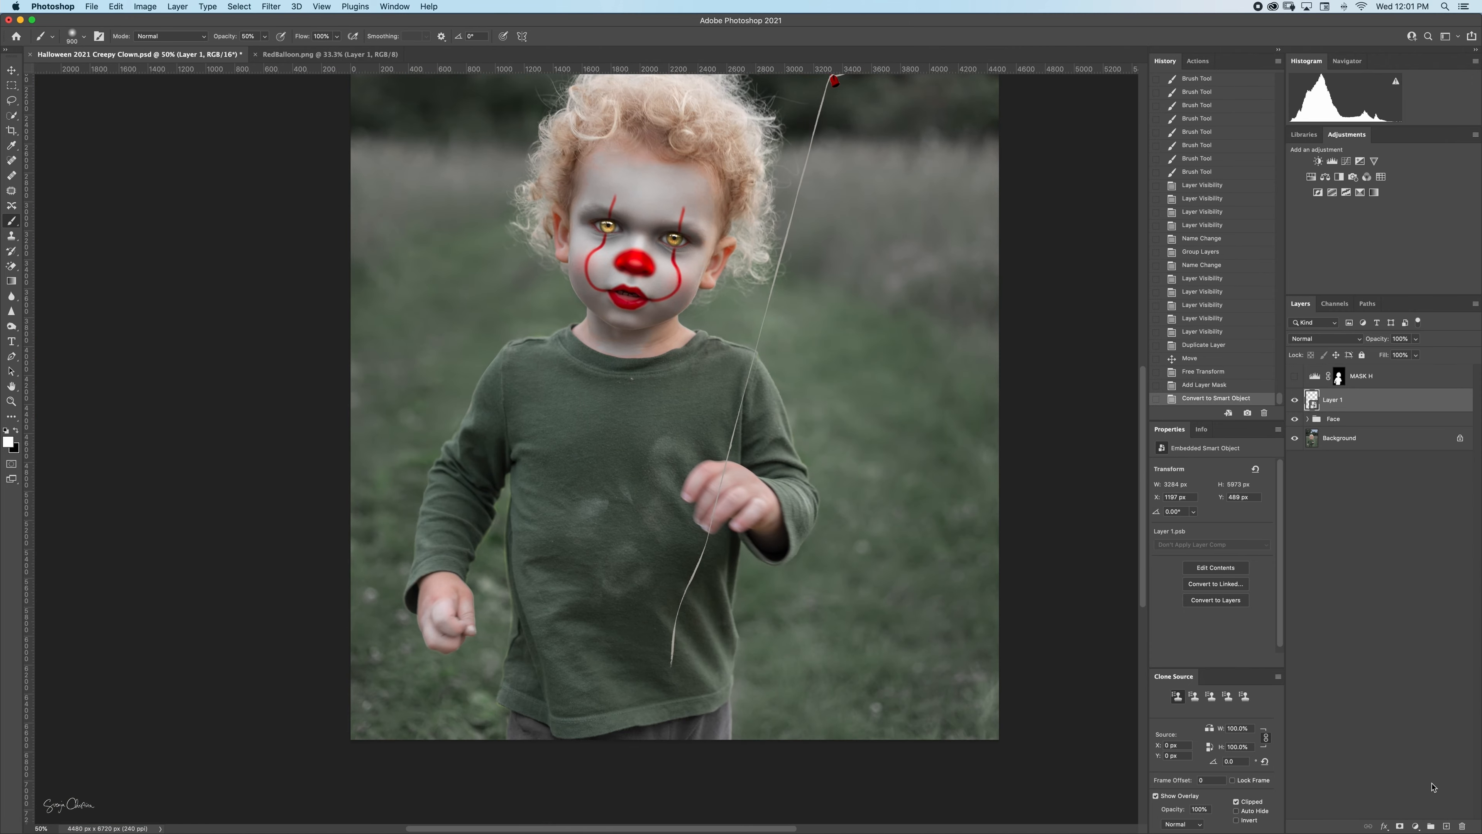
pyautogui.click(1399, 826)
pyautogui.press('super+plus')
pyautogui.press('super+plus')
pyautogui.press('super+plus')
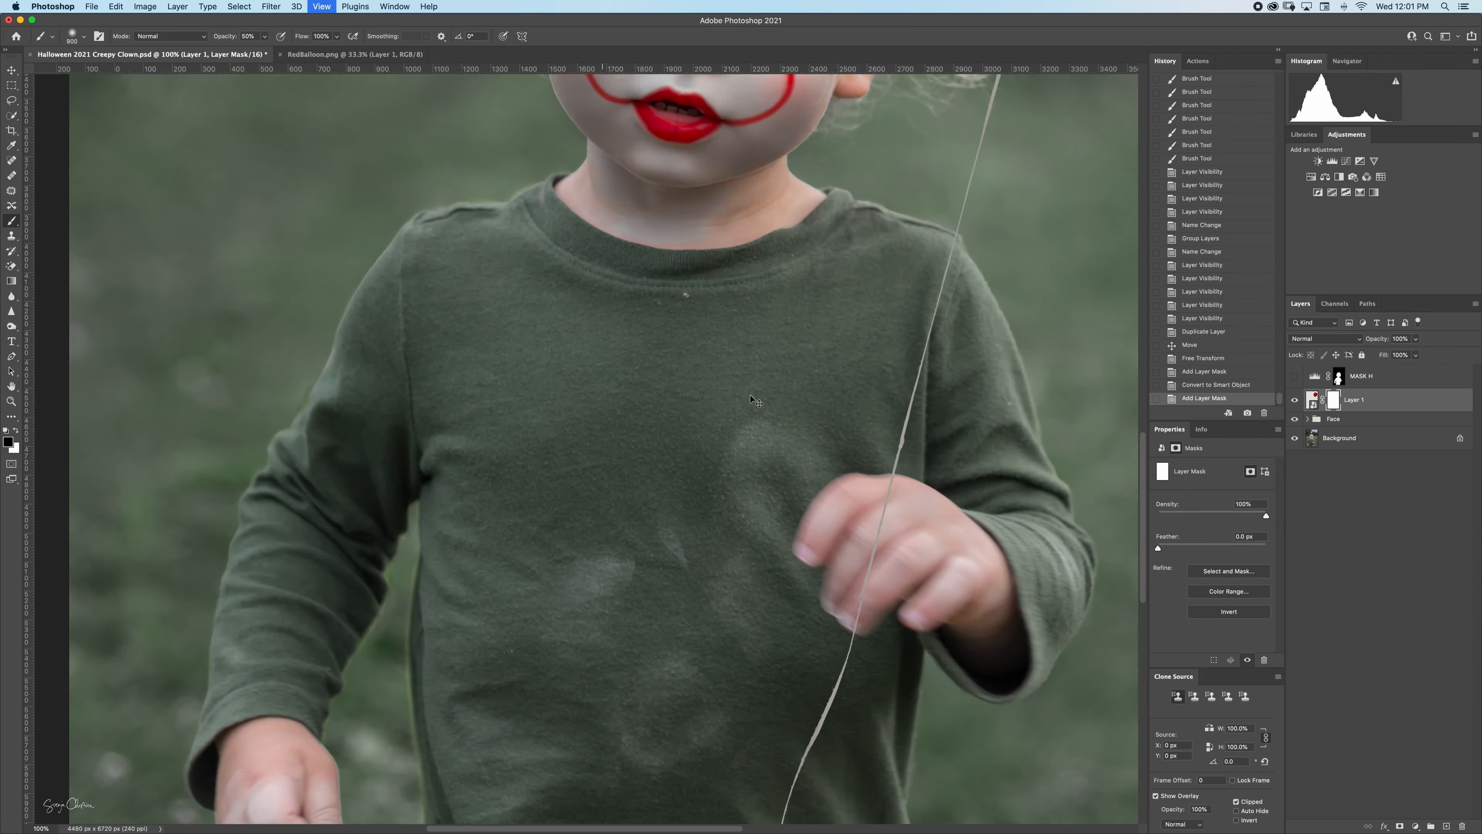
# Hide the string where it crosses the child's fingers by painting the balloon's layer mask with a small black brush at 100% opacity.
pyautogui.moveTo(999, 560); pyautogui.dragTo(518, 426)
pyautogui.press('[')
pyautogui.press('[')
pyautogui.press('[')
pyautogui.press('[')
pyautogui.press('[')
pyautogui.press('[')
pyautogui.press('[')
pyautogui.press('[')
pyautogui.press('[')
pyautogui.press('[')
pyautogui.press('[')
pyautogui.press('[')
pyautogui.press('[')
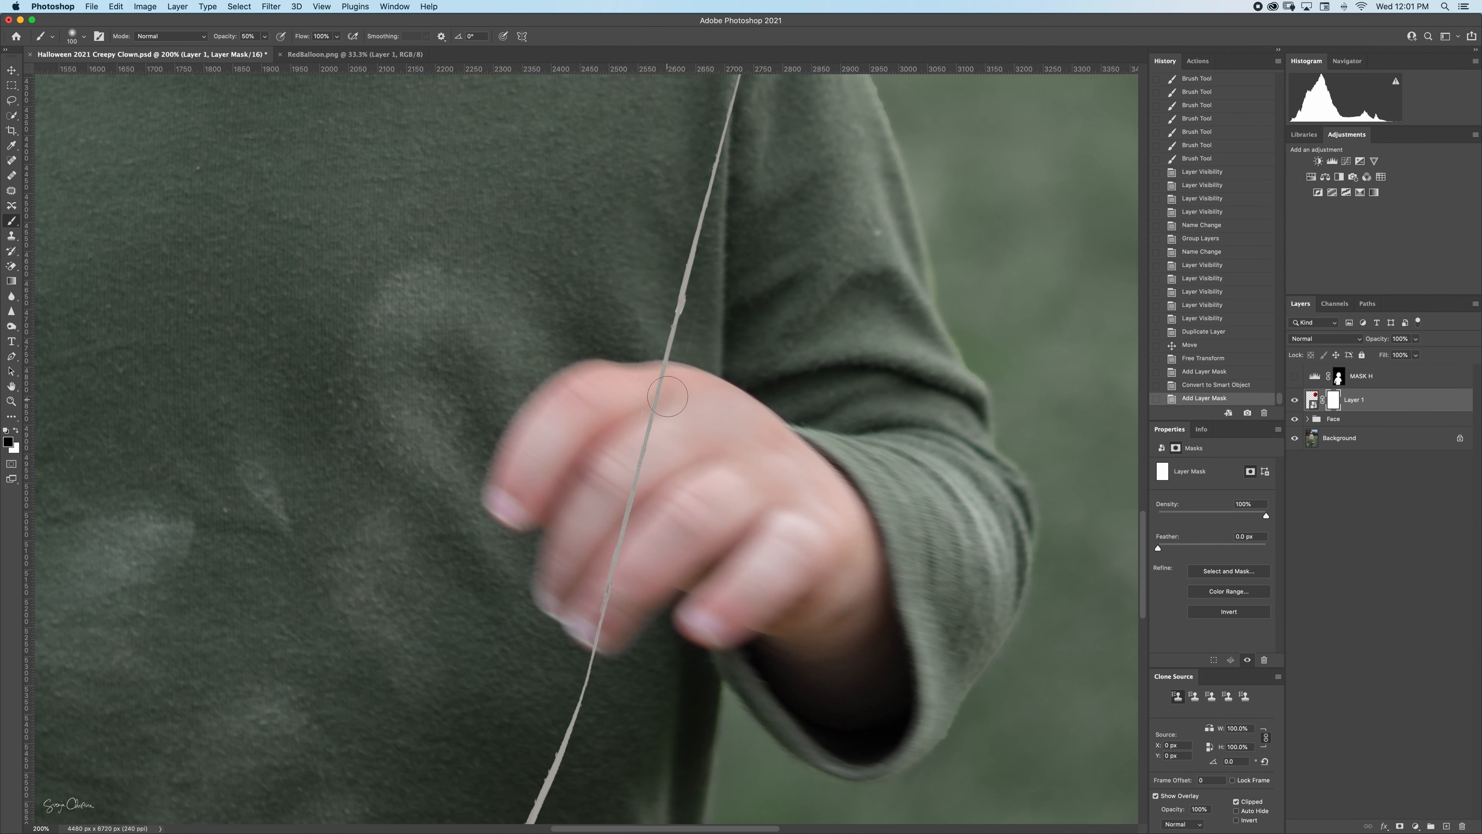
pyautogui.press('0')
pyautogui.moveTo(656, 388)
pyautogui.mouseDown()
pyautogui.moveTo(602, 589)
pyautogui.moveTo(607, 629)
pyautogui.mouseUp()
pyautogui.press('[')
pyautogui.press('[')
pyautogui.press('[')
pyautogui.press('[')
pyautogui.press('[')
pyautogui.press('[')
pyautogui.press('[')
pyautogui.press('[')
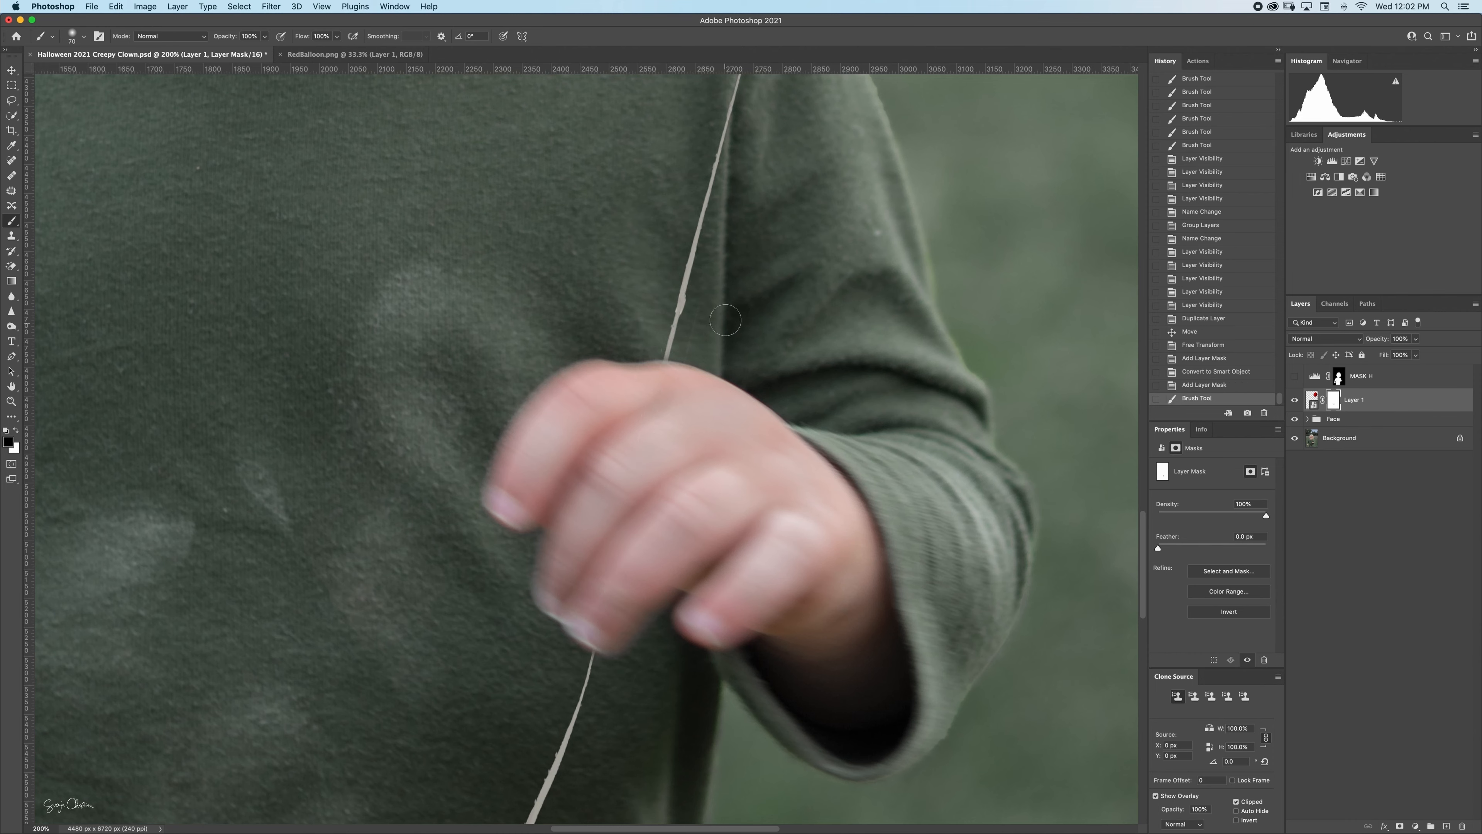
pyautogui.press('super+minus')
pyautogui.press('super+minus')
pyautogui.press('super+minus')
pyautogui.press('super+minus')
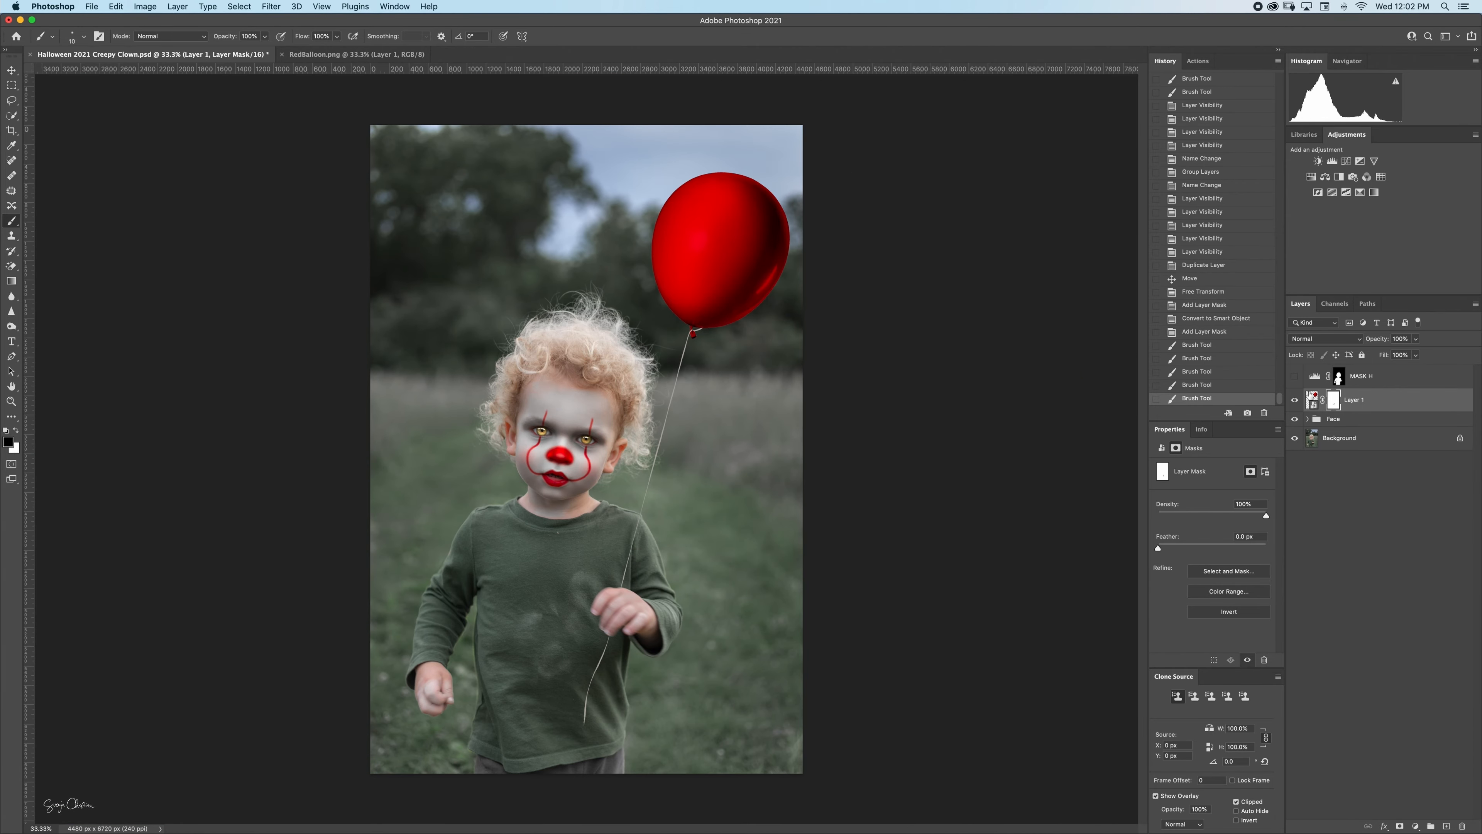
# Lasso the string from beside the hair down past the hand and apply a 3.5-pixel Gaussian Blur to the balloon smart object.
pyautogui.click(1312, 400)
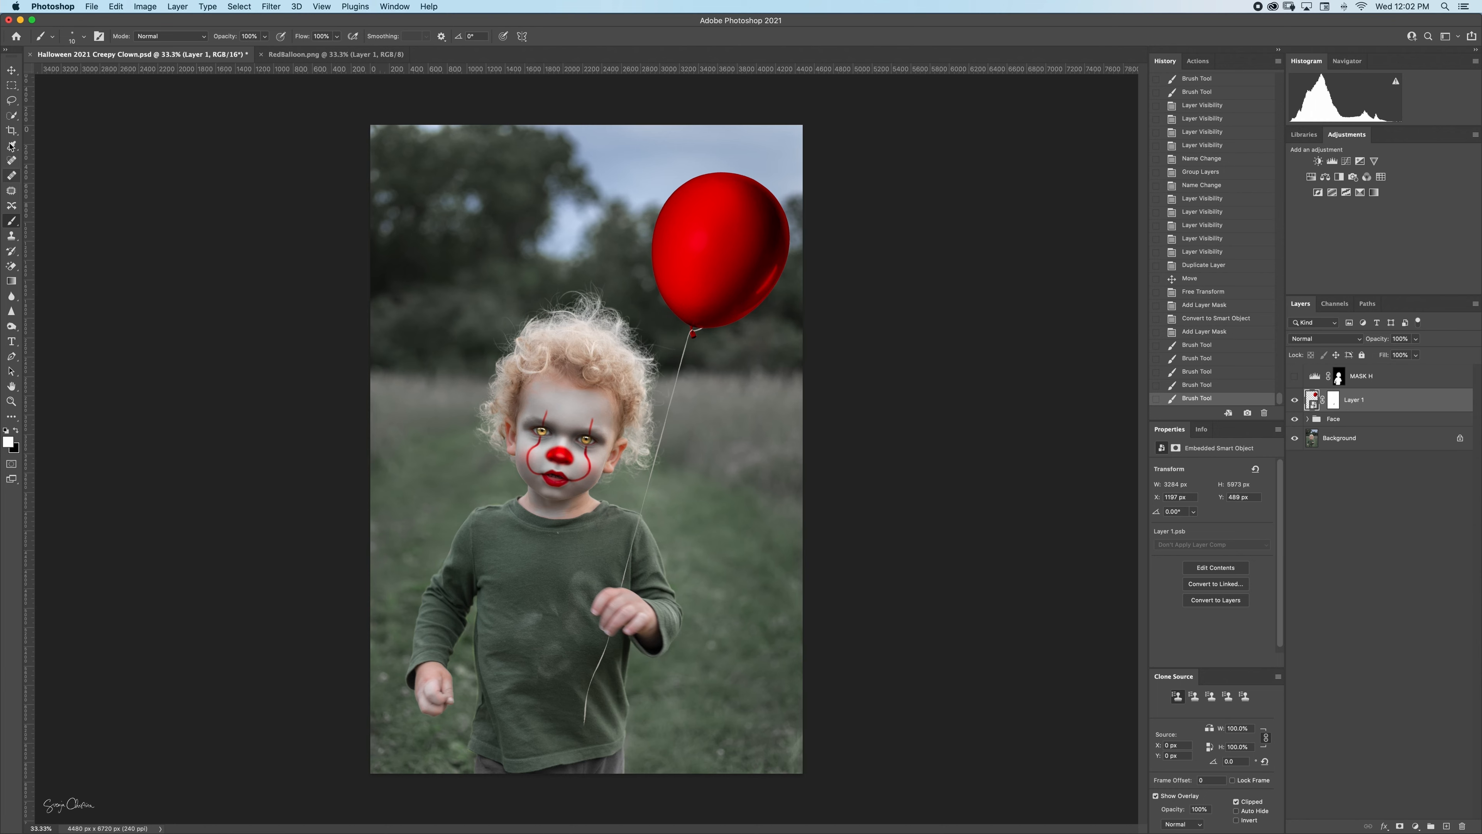
pyautogui.click(11, 100)
pyautogui.moveTo(717, 448)
pyautogui.mouseDown()
pyautogui.moveTo(687, 379)
pyautogui.moveTo(648, 379)
pyautogui.moveTo(570, 533)
pyautogui.moveTo(534, 682)
pyautogui.moveTo(595, 754)
pyautogui.moveTo(660, 669)
pyautogui.moveTo(714, 448)
pyautogui.mouseUp()
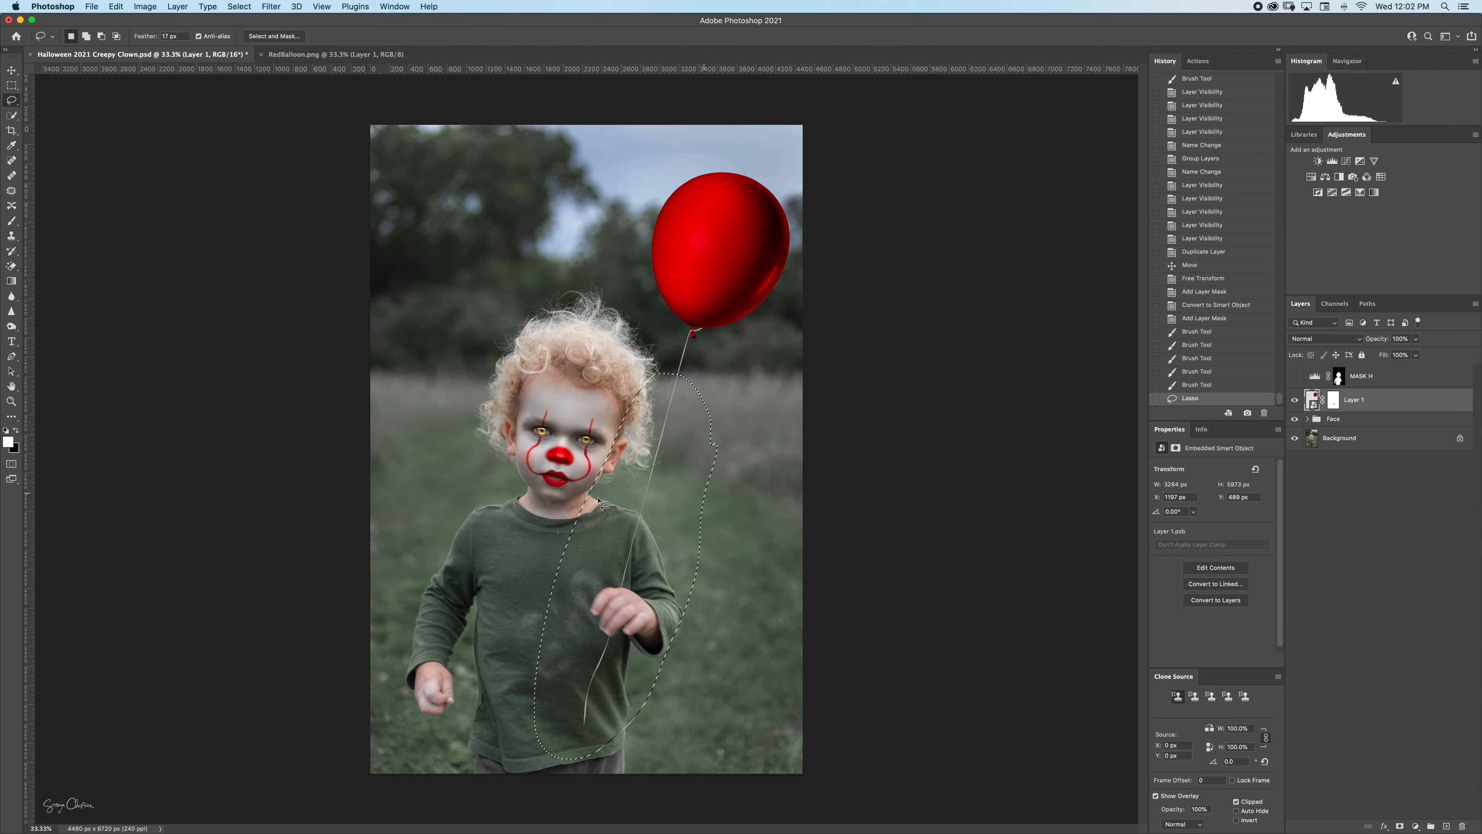
pyautogui.click(274, 6)
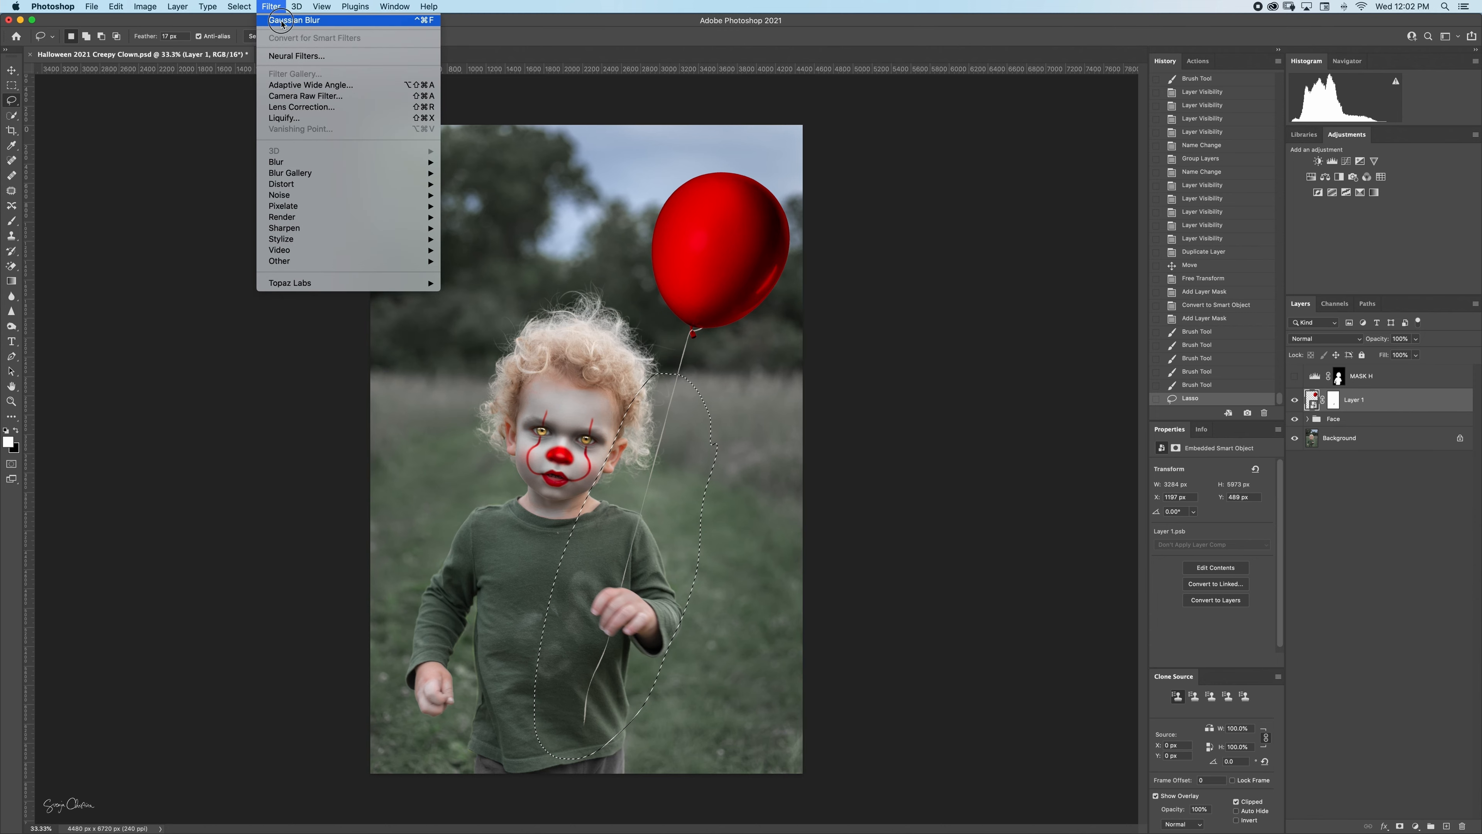
pyautogui.click(284, 21)
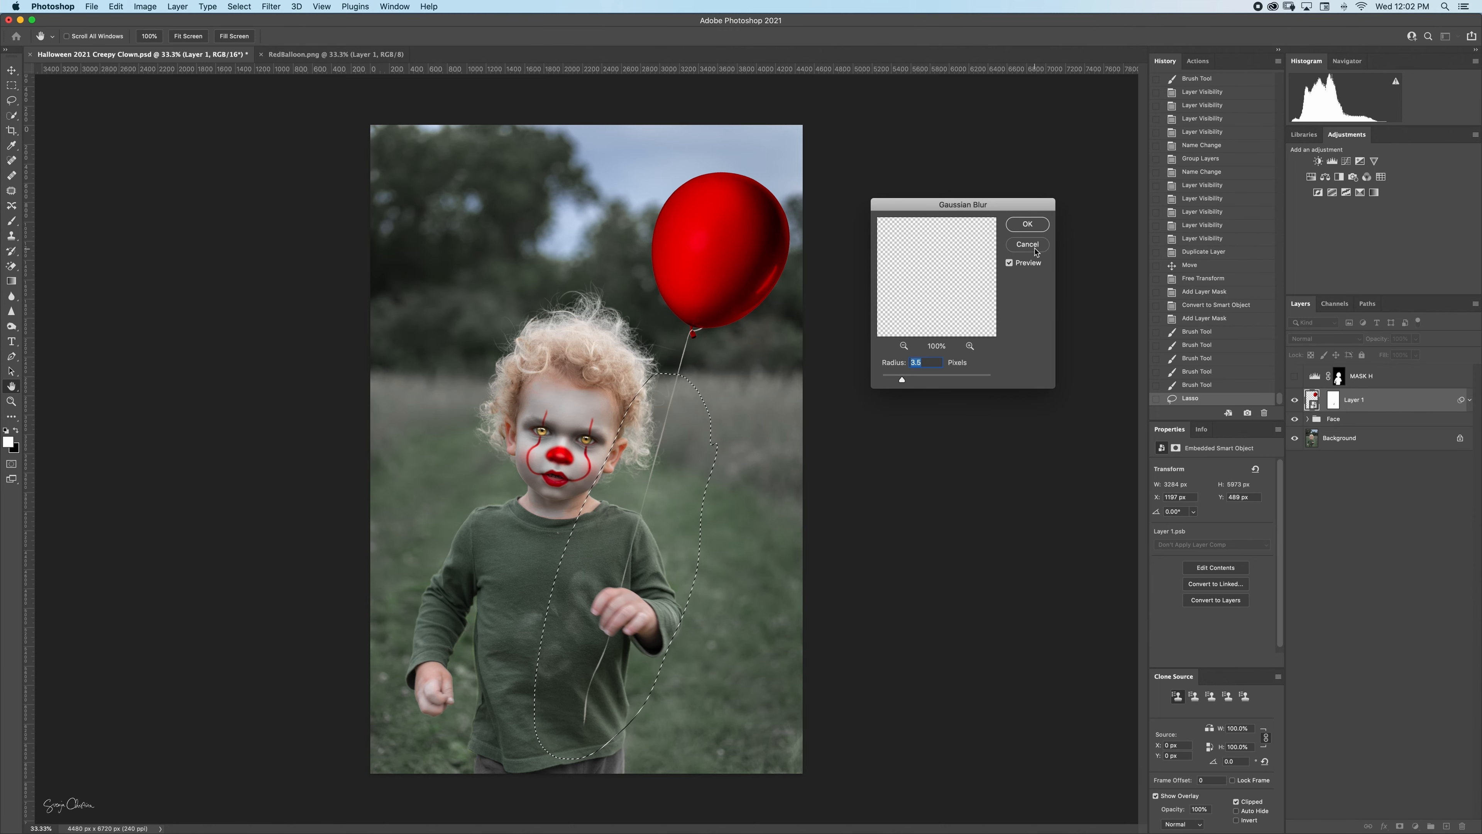
pyautogui.press('Return')
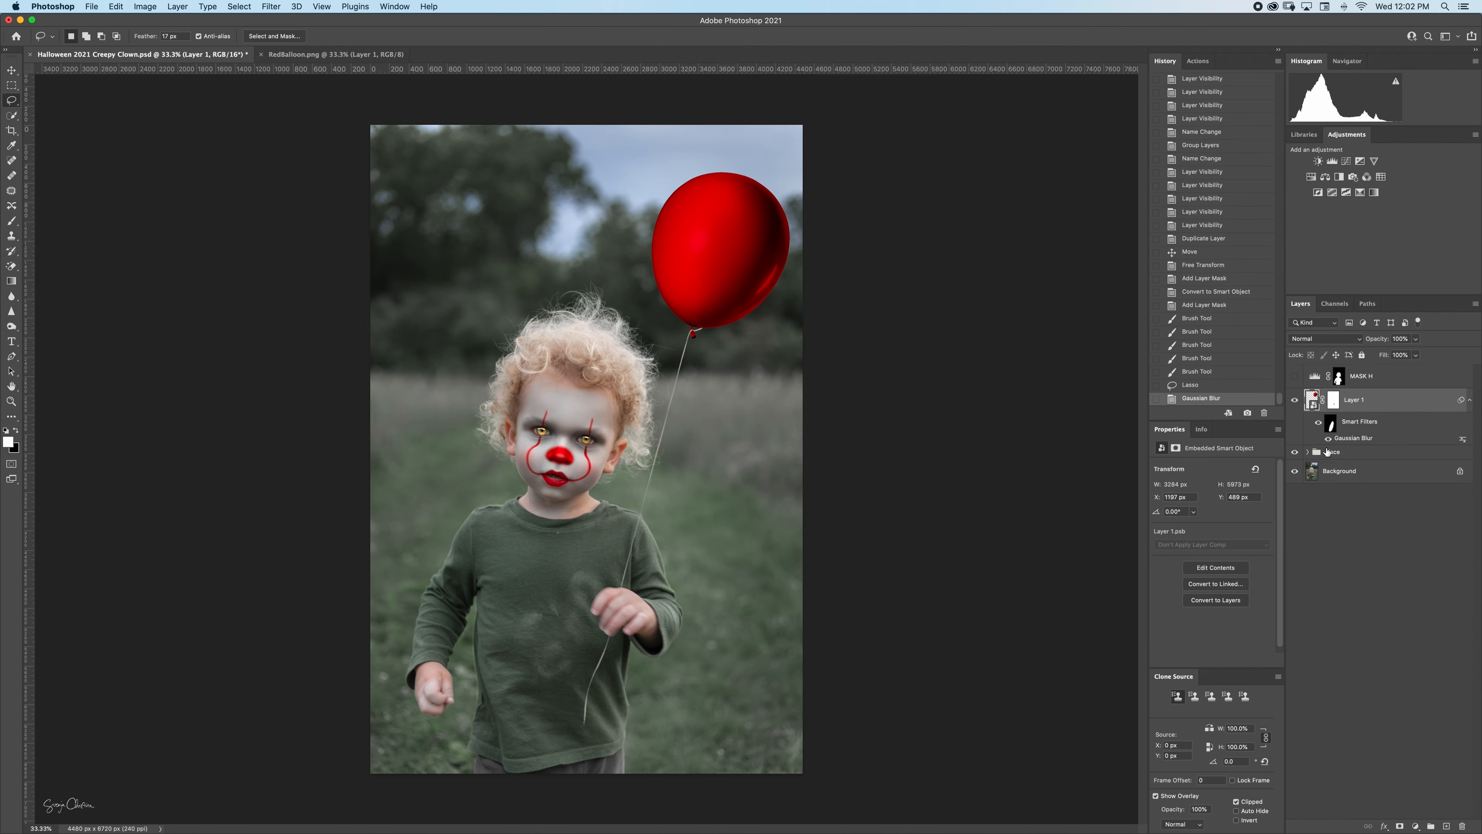
# Blend the sharp and blurred parts of the string by painting the blur's filter mask in black and white with a 250 px brush at 20% opacity.
pyautogui.click(1331, 423)
pyautogui.press('super+equal')
pyautogui.press('super+equal')
pyautogui.press('super+equal')
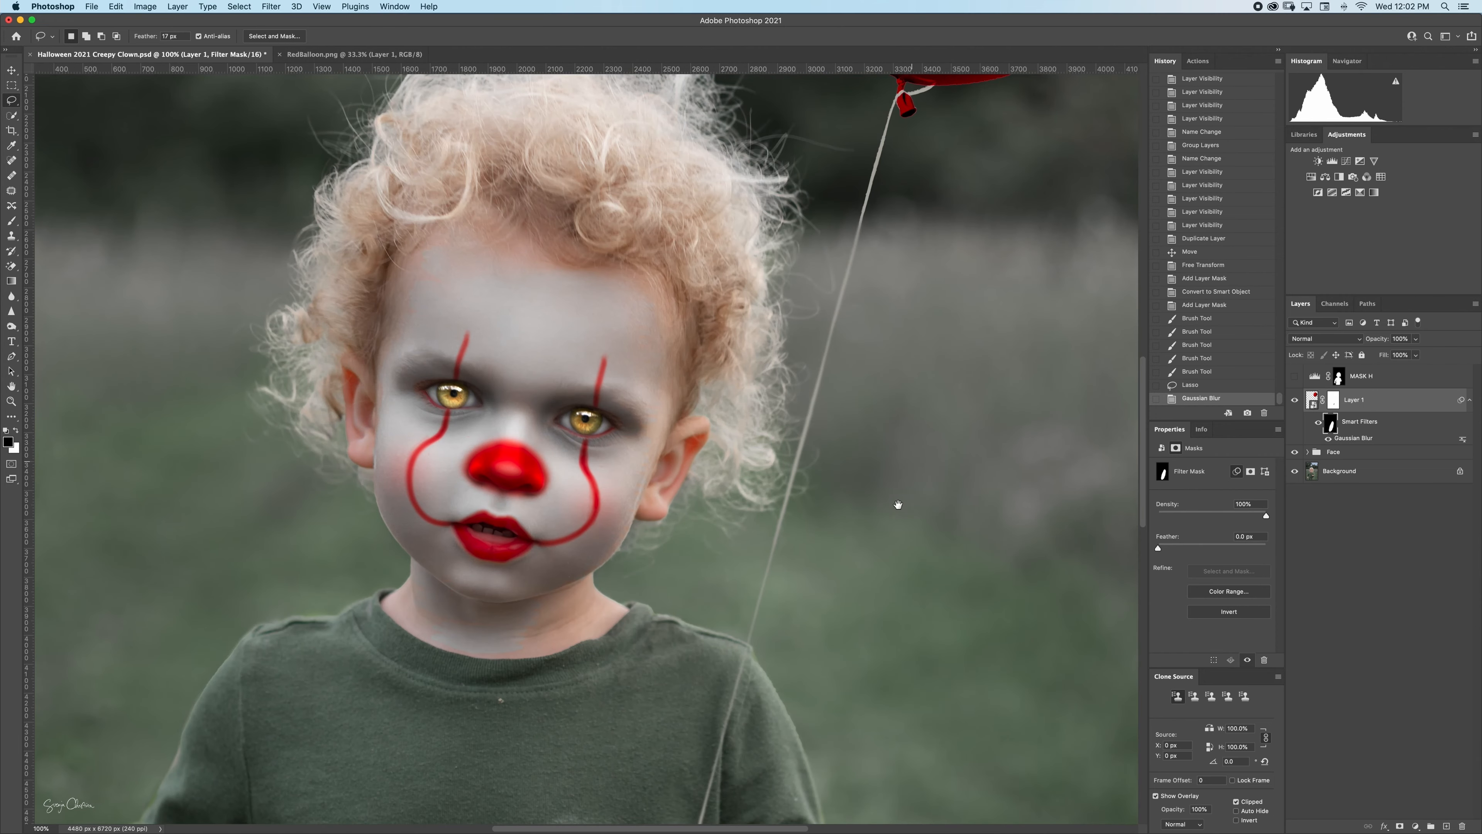
pyautogui.moveTo(898, 504); pyautogui.dragTo(794, 605)
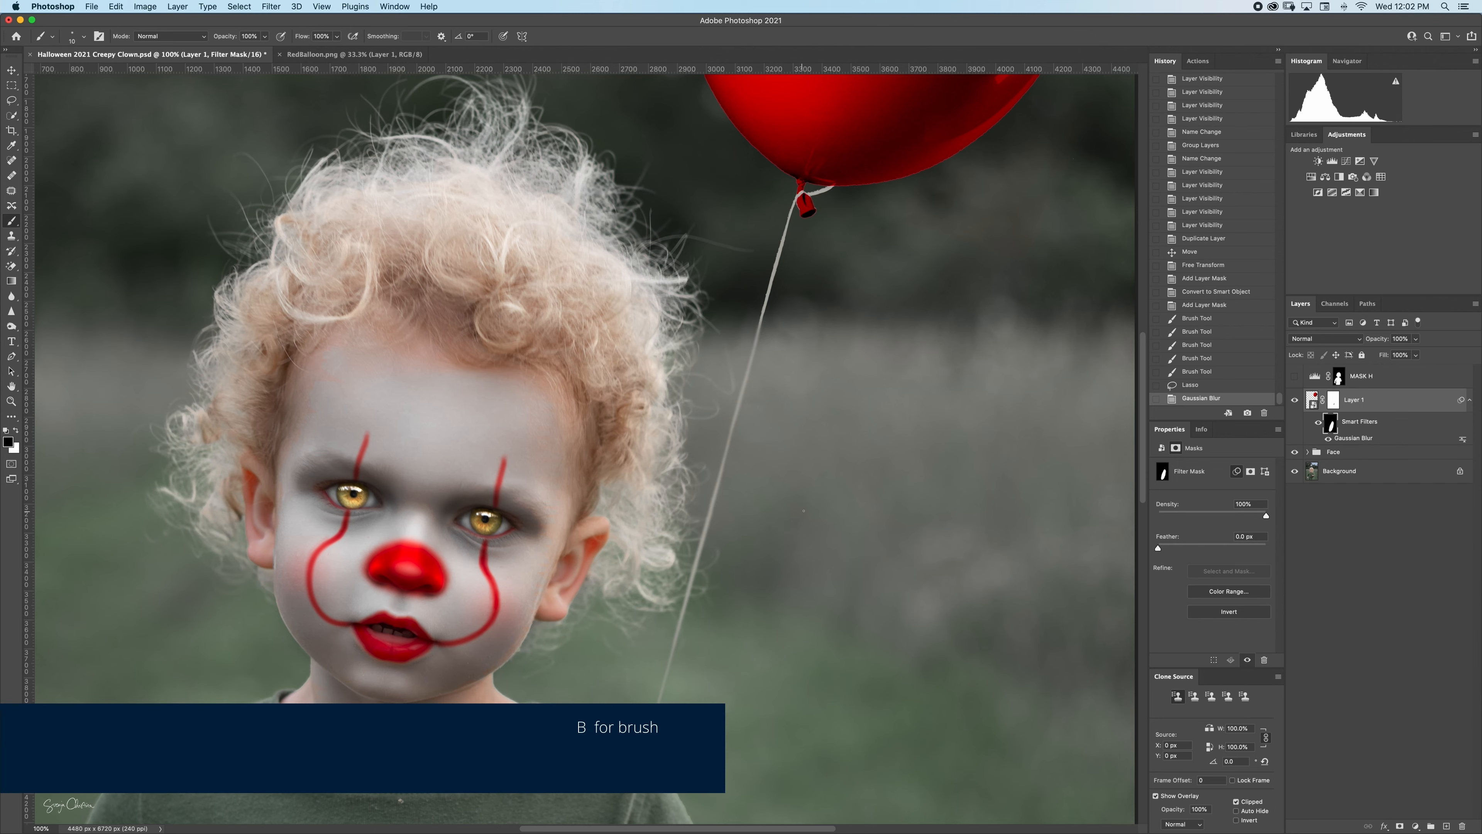
pyautogui.press('5')
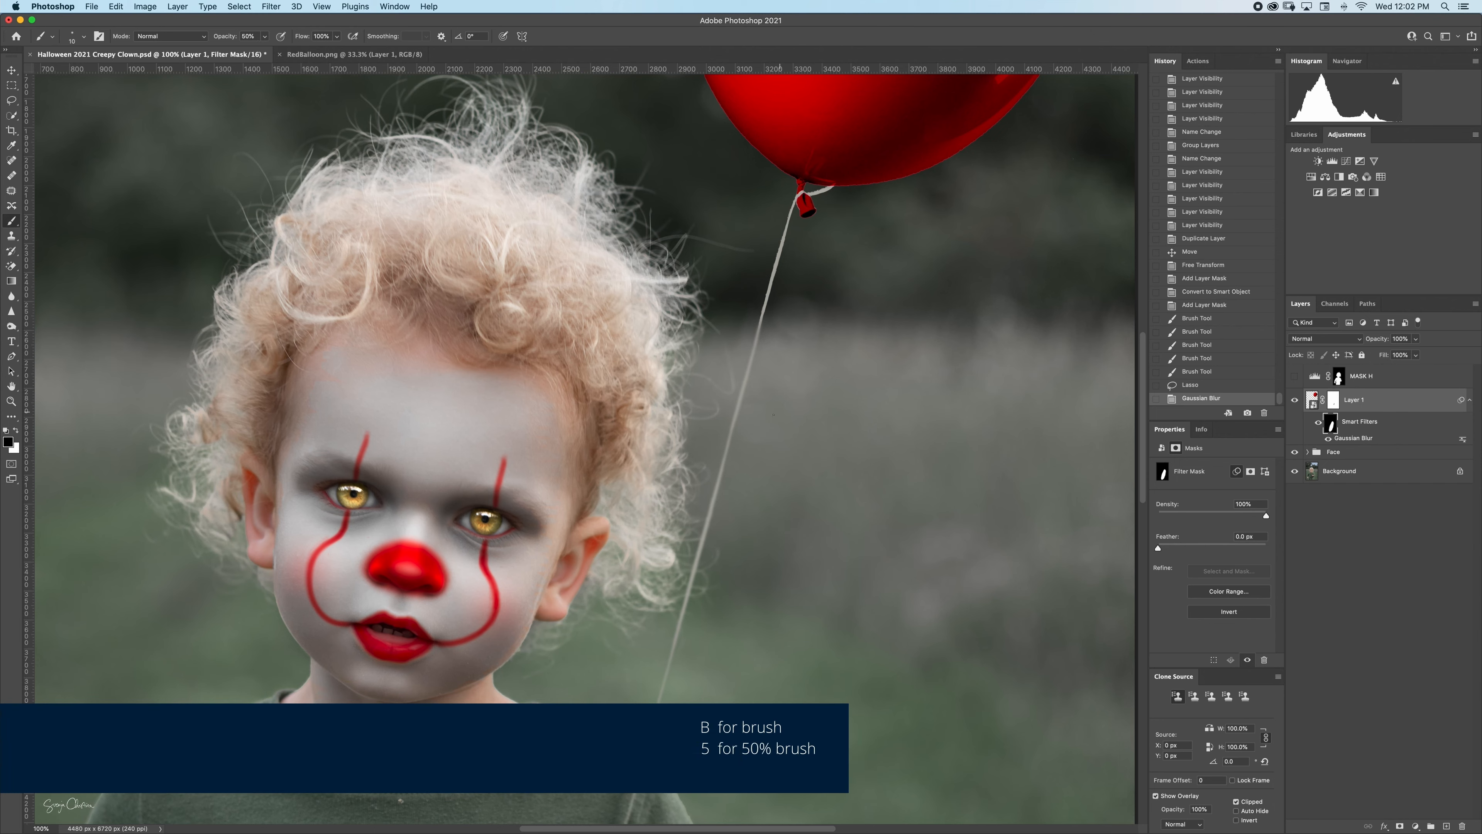
pyautogui.press(']')
pyautogui.press(']')
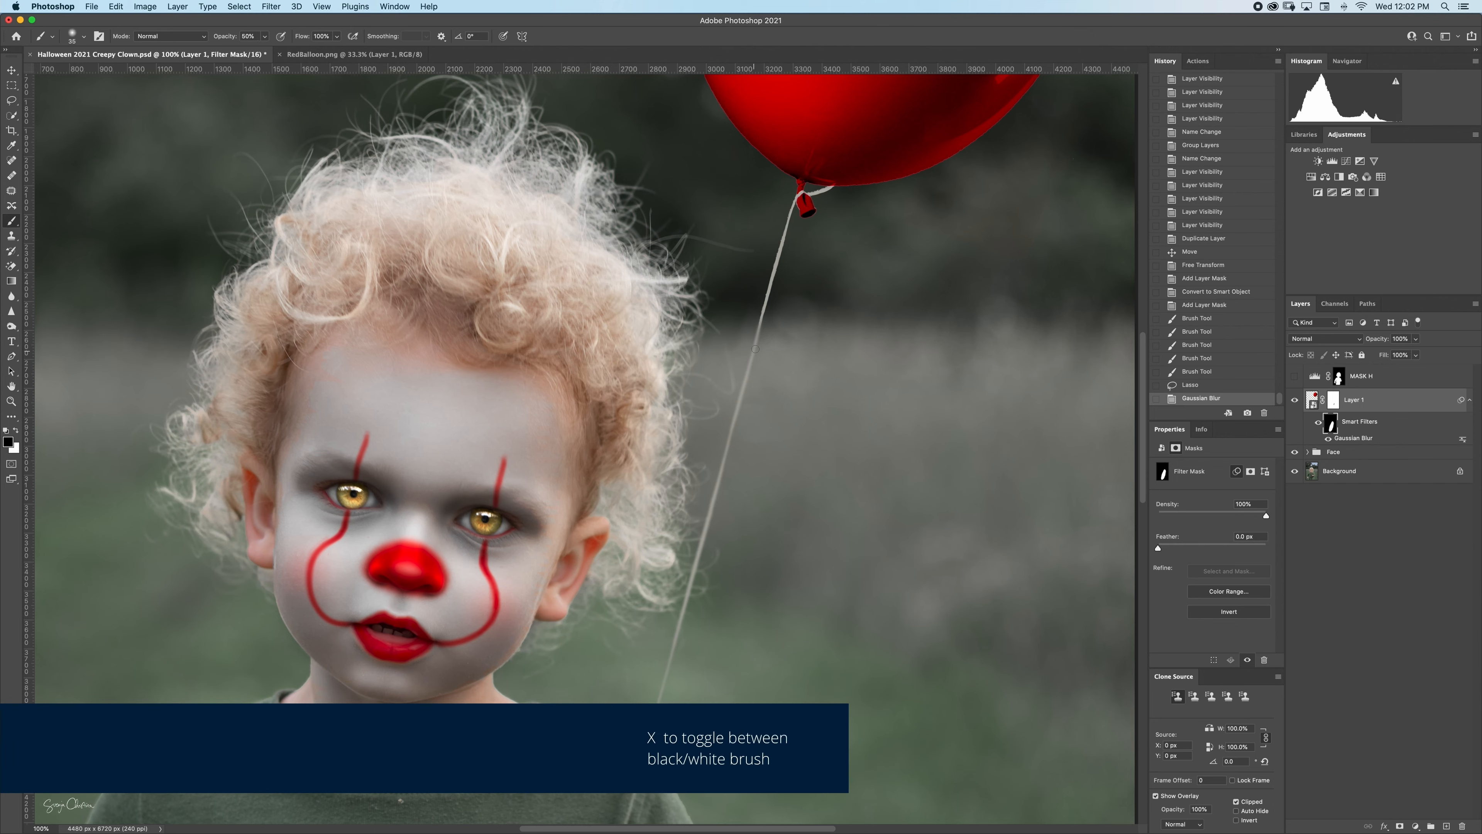
pyautogui.press(']')
pyautogui.press(']')
pyautogui.press(']')
pyautogui.press(']')
pyautogui.press(']')
pyautogui.press(']')
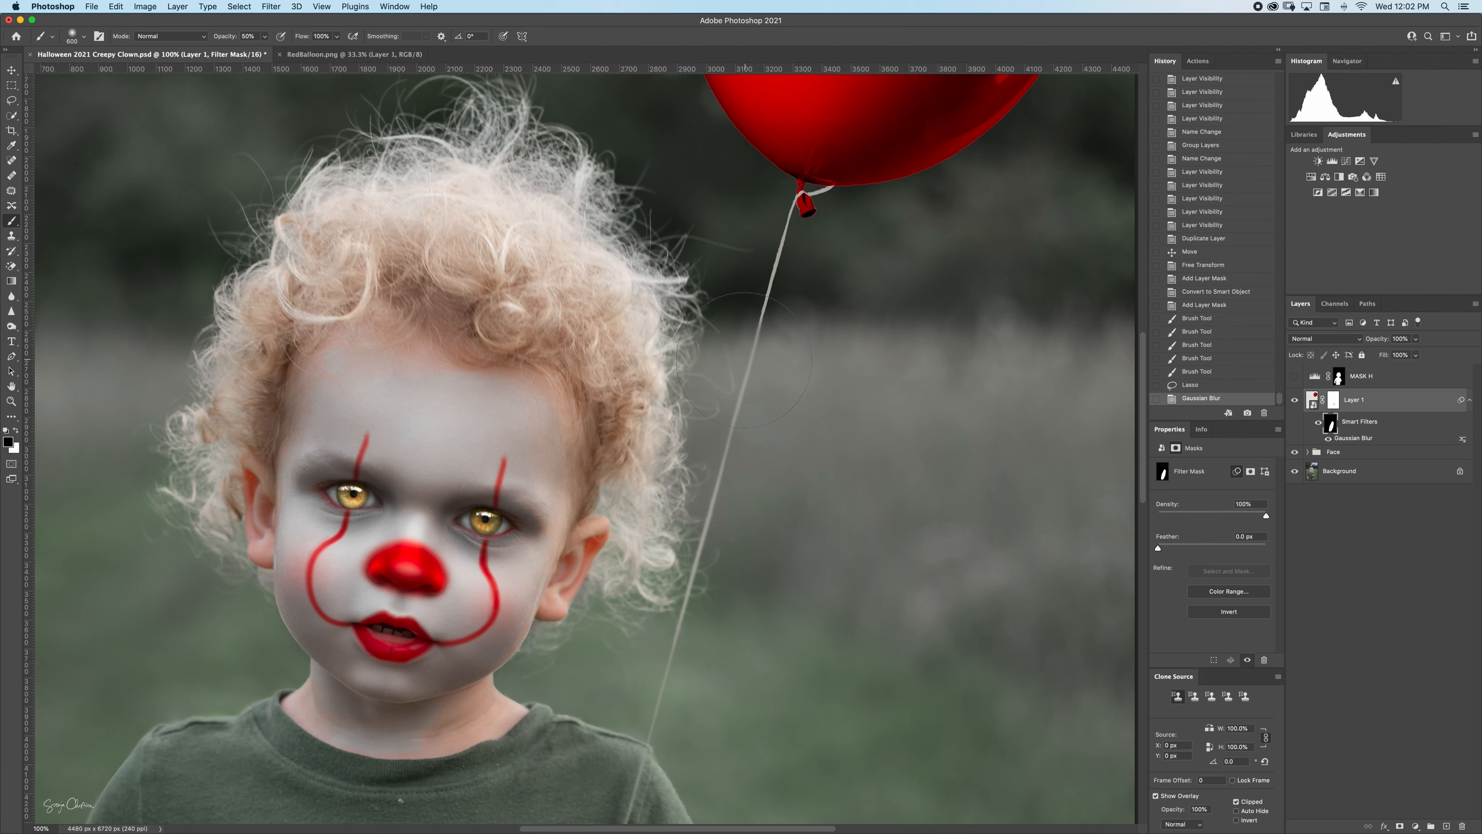
pyautogui.press('[')
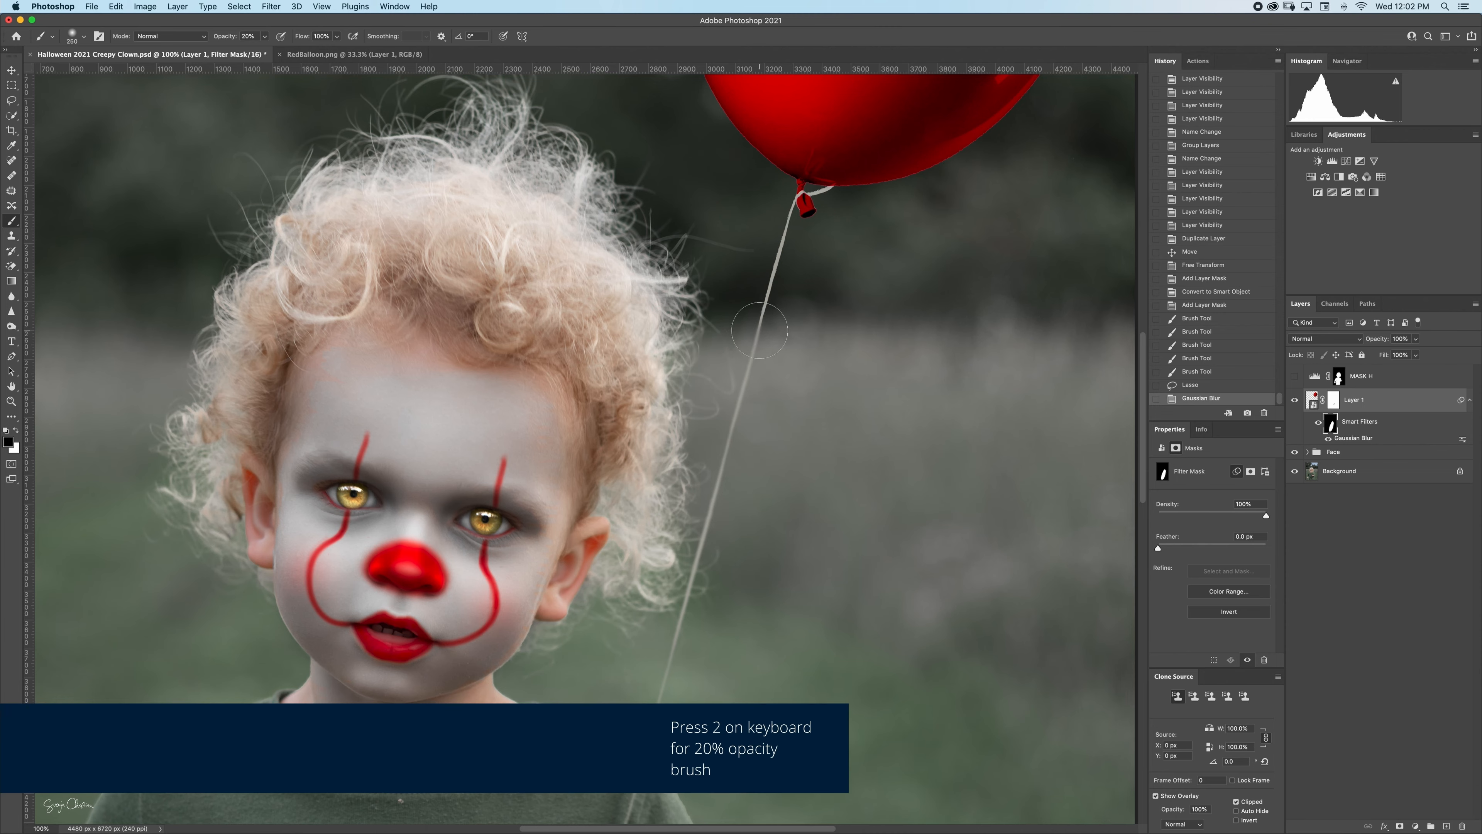
pyautogui.moveTo(760, 331)
pyautogui.mouseDown()
pyautogui.moveTo(753, 351)
pyautogui.moveTo(762, 317)
pyautogui.moveTo(727, 438)
pyautogui.moveTo(766, 301)
pyautogui.mouseUp()
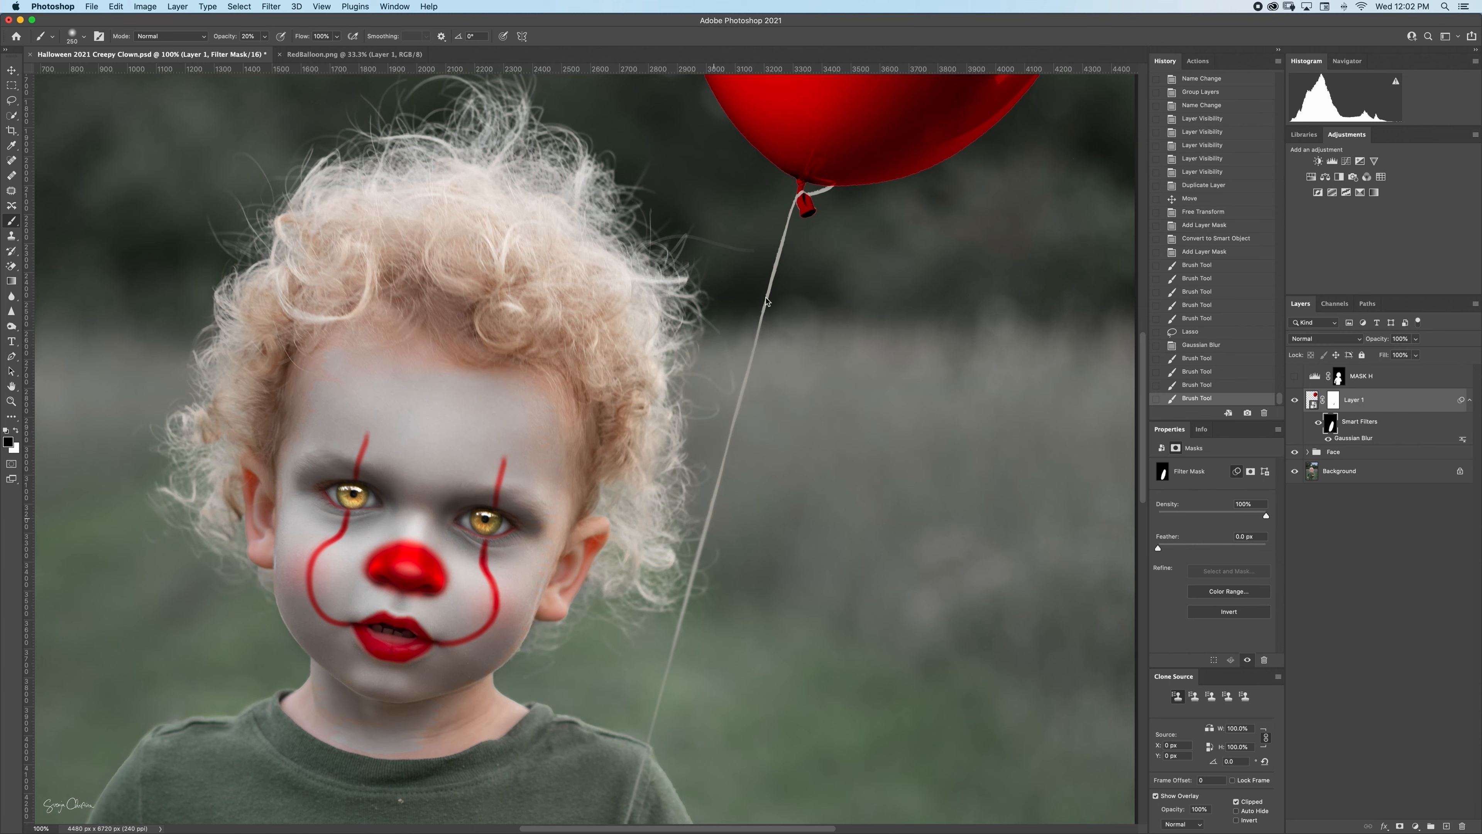
pyautogui.moveTo(723, 453); pyautogui.dragTo(719, 472)
pyautogui.moveTo(750, 356); pyautogui.dragTo(719, 480)
pyautogui.moveTo(736, 409)
pyautogui.mouseDown()
pyautogui.moveTo(717, 517)
pyautogui.moveTo(739, 417)
pyautogui.mouseUp()
pyautogui.press('x')
pyautogui.moveTo(727, 492); pyautogui.dragTo(733, 425)
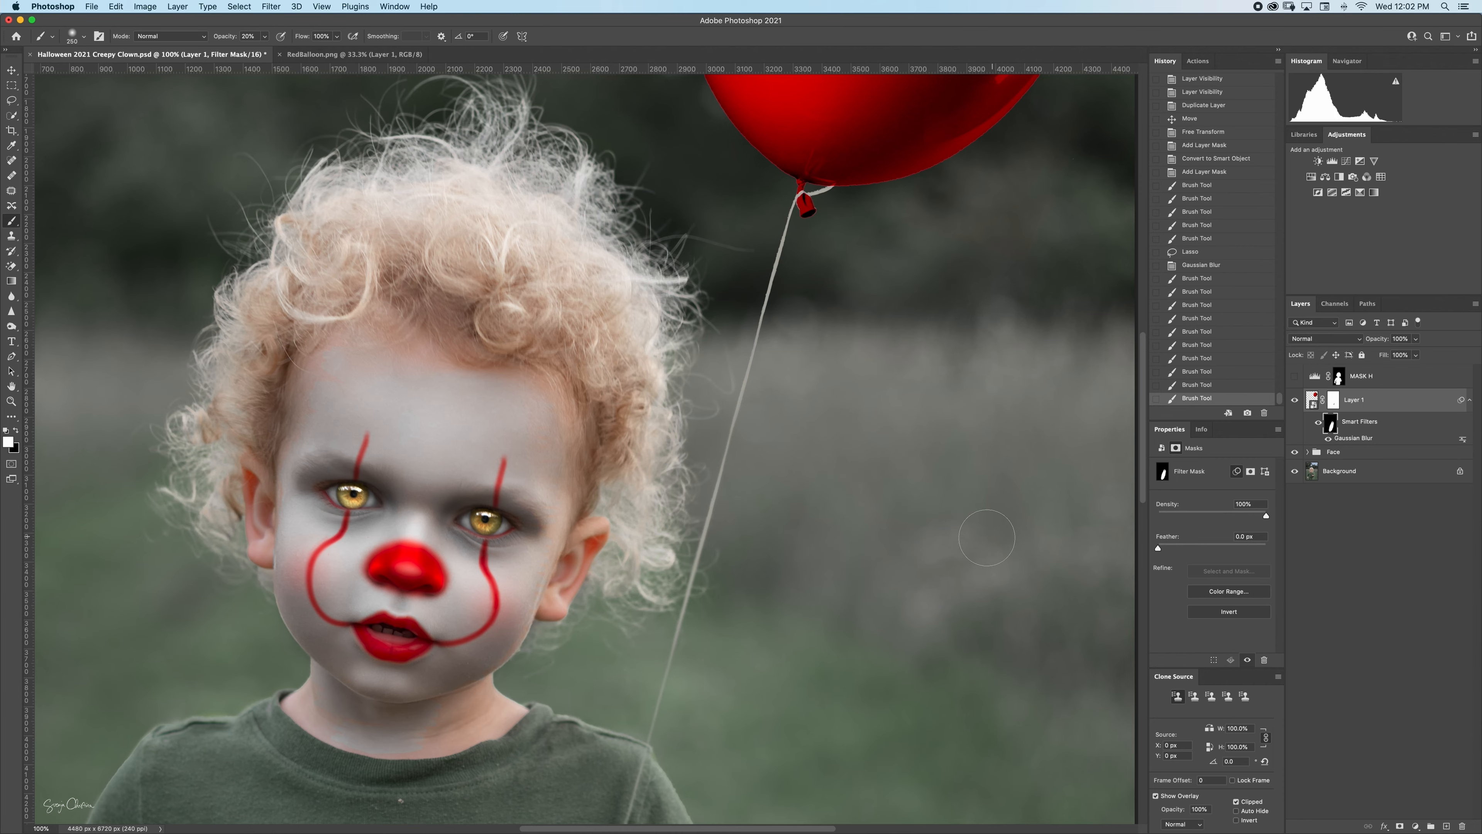
pyautogui.press('super+minus')
pyautogui.press('super+minus')
pyautogui.press('super+minus')
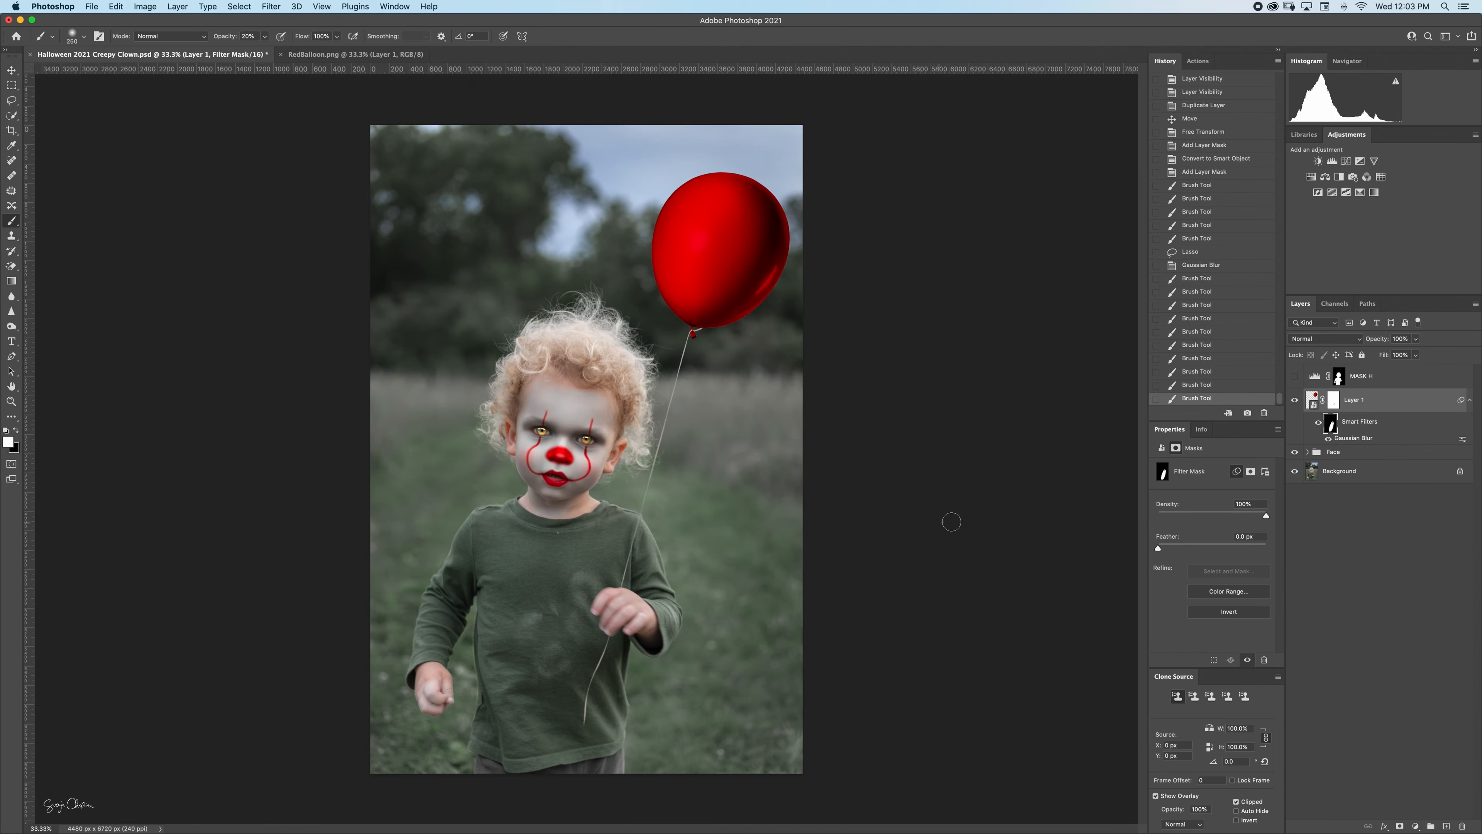
# Rename the balloon smart object layer as Red Balloon.
pyautogui.doubleClick(1354, 400)
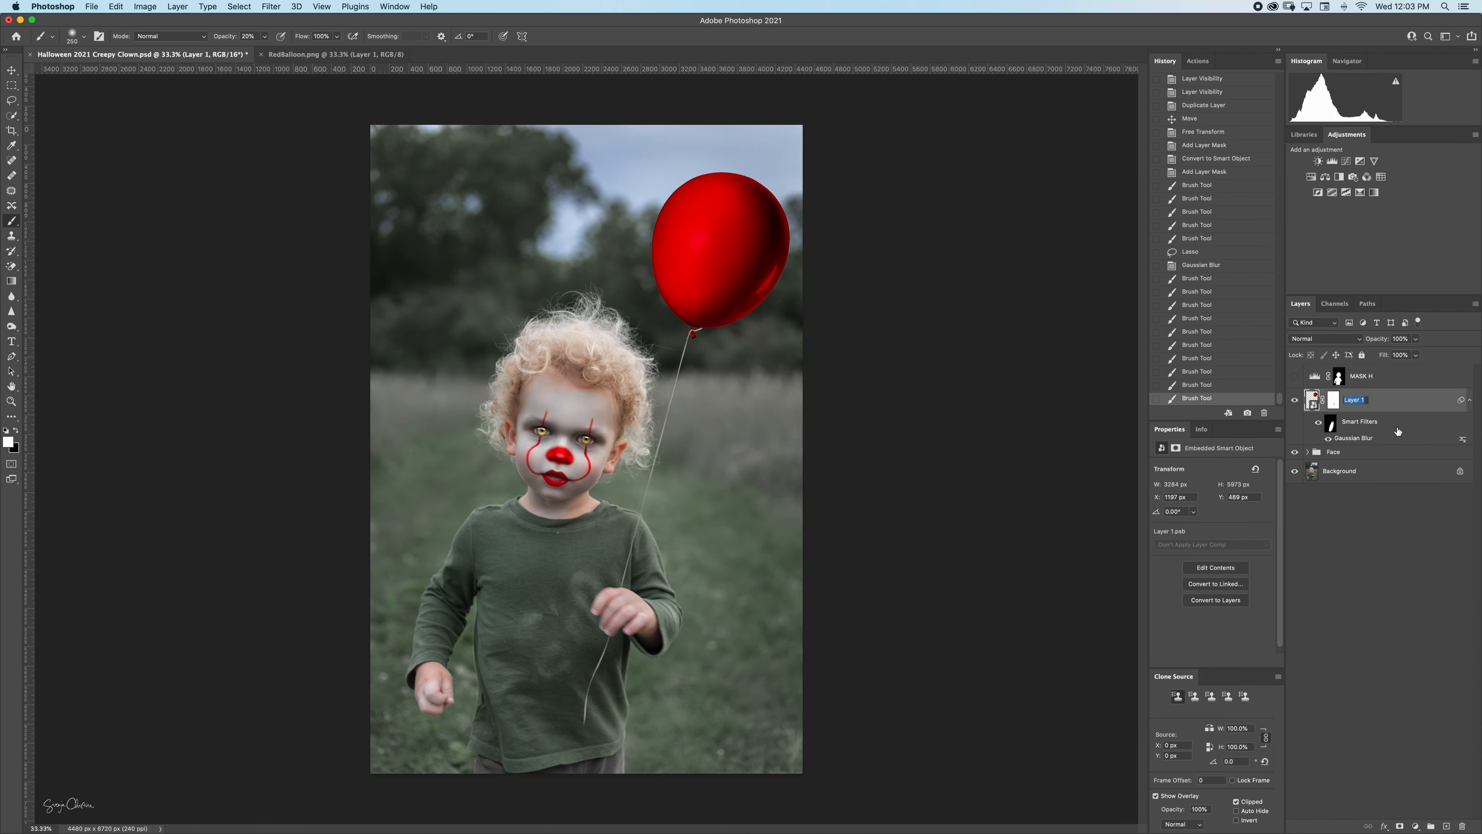
pyautogui.write('Red Balloon')
pyautogui.press('Return')
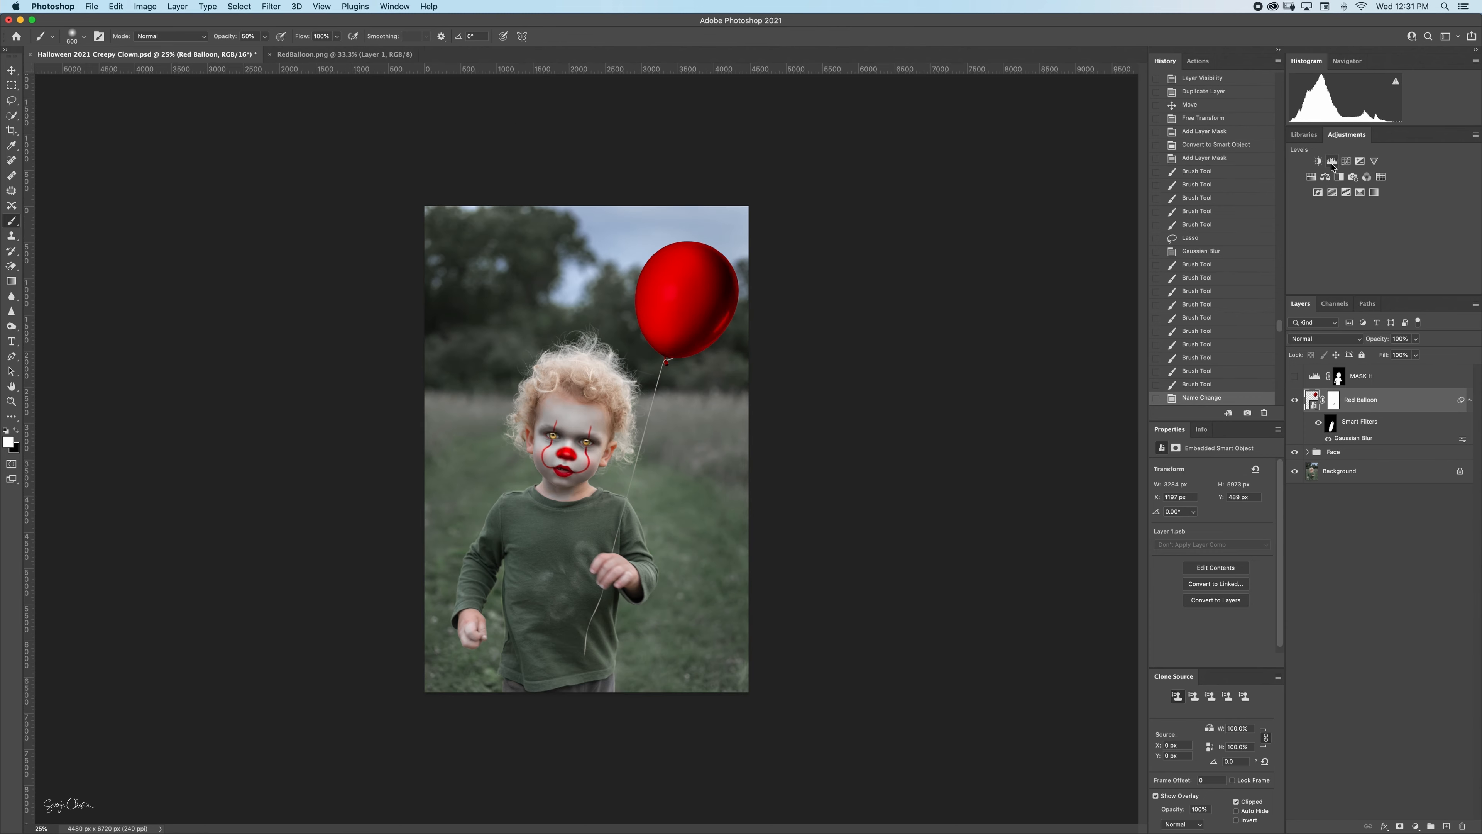
# Darken the image with a Levels adjustment layer above the balloon, using midtones 0.81 and output levels 17 to 144.
pyautogui.click(1332, 161)
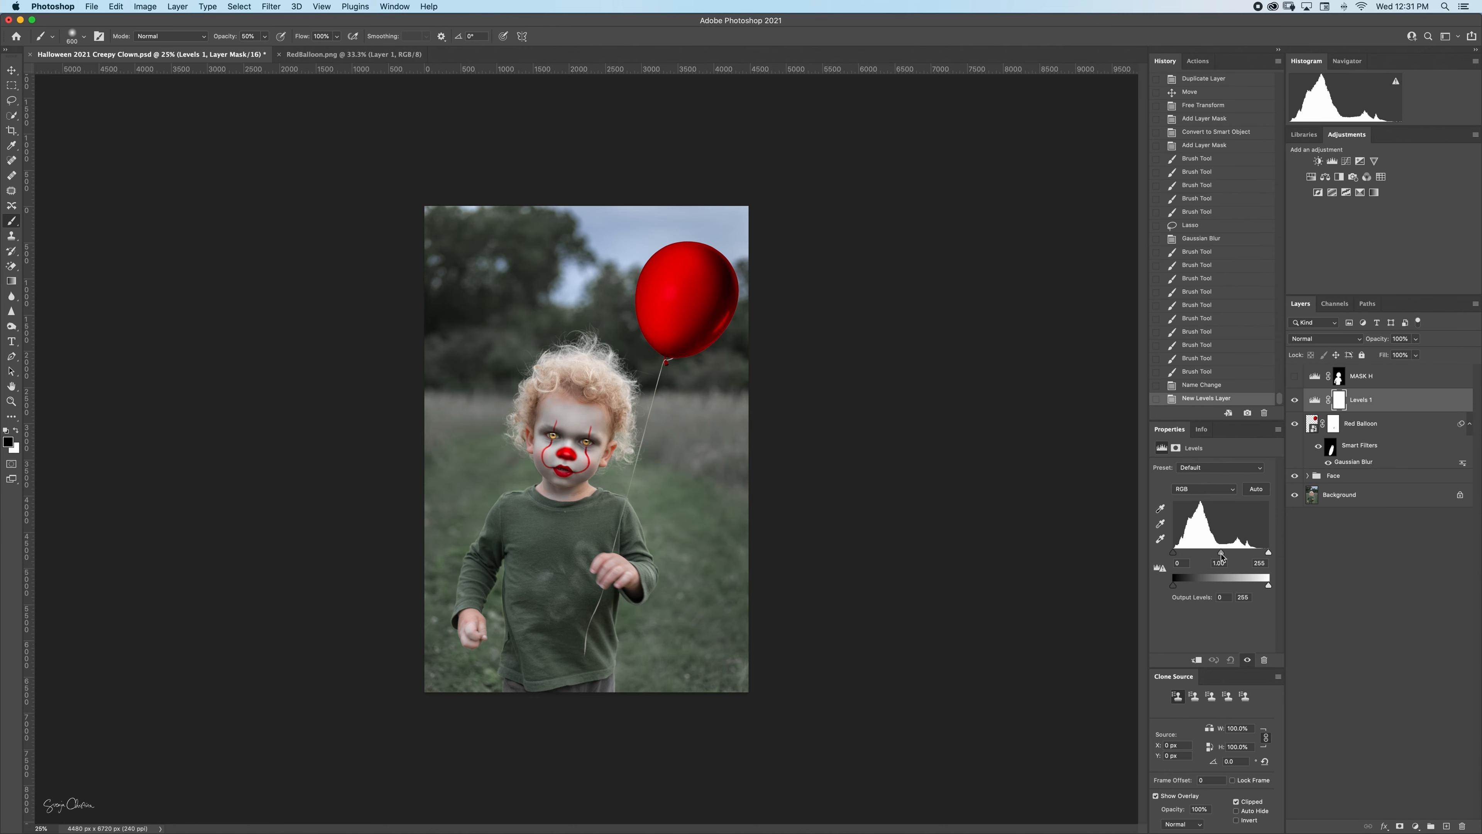
pyautogui.moveTo(1222, 558); pyautogui.dragTo(1236, 554)
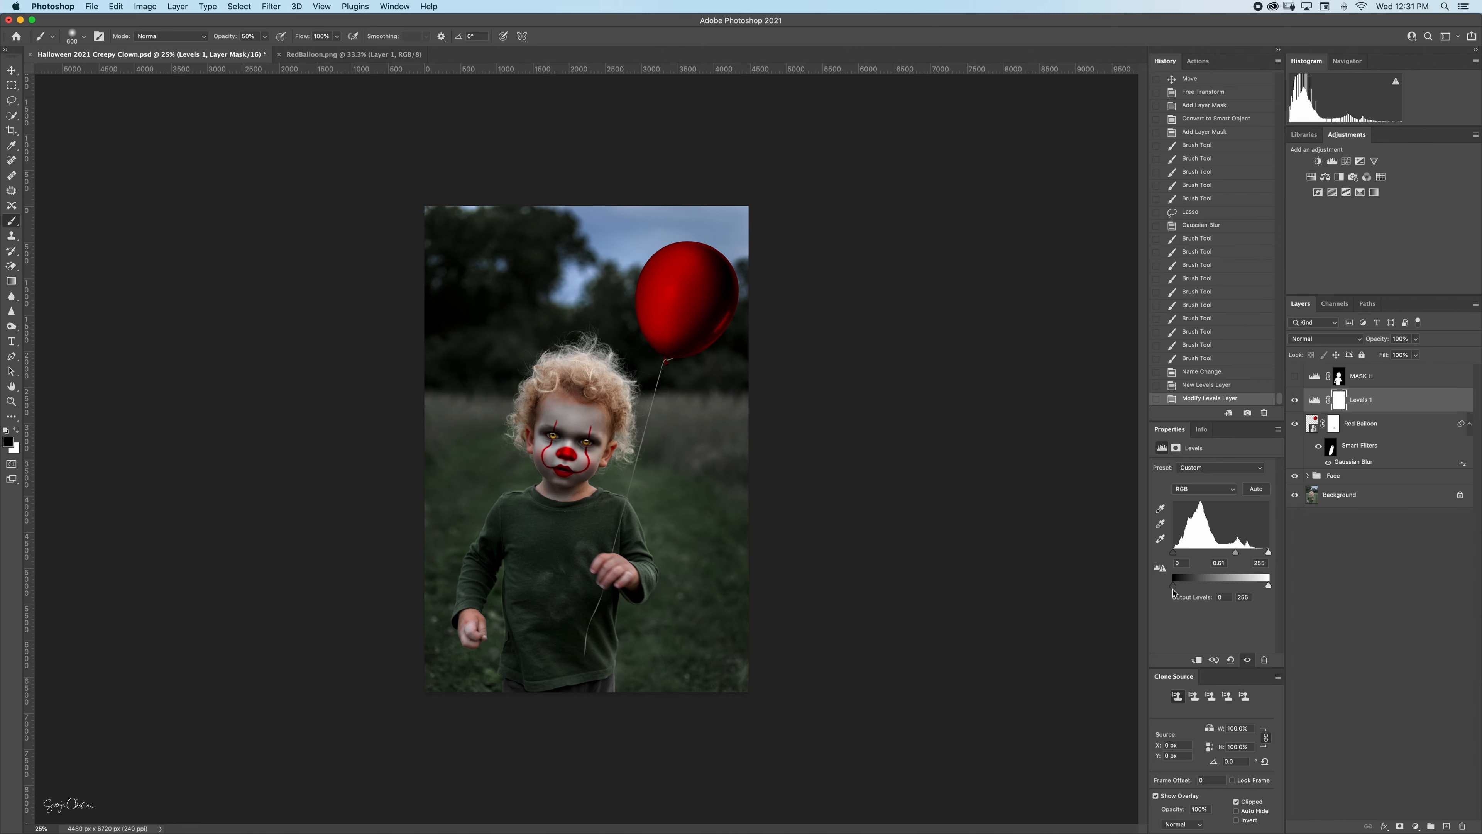
pyautogui.moveTo(1174, 588); pyautogui.dragTo(1179, 587)
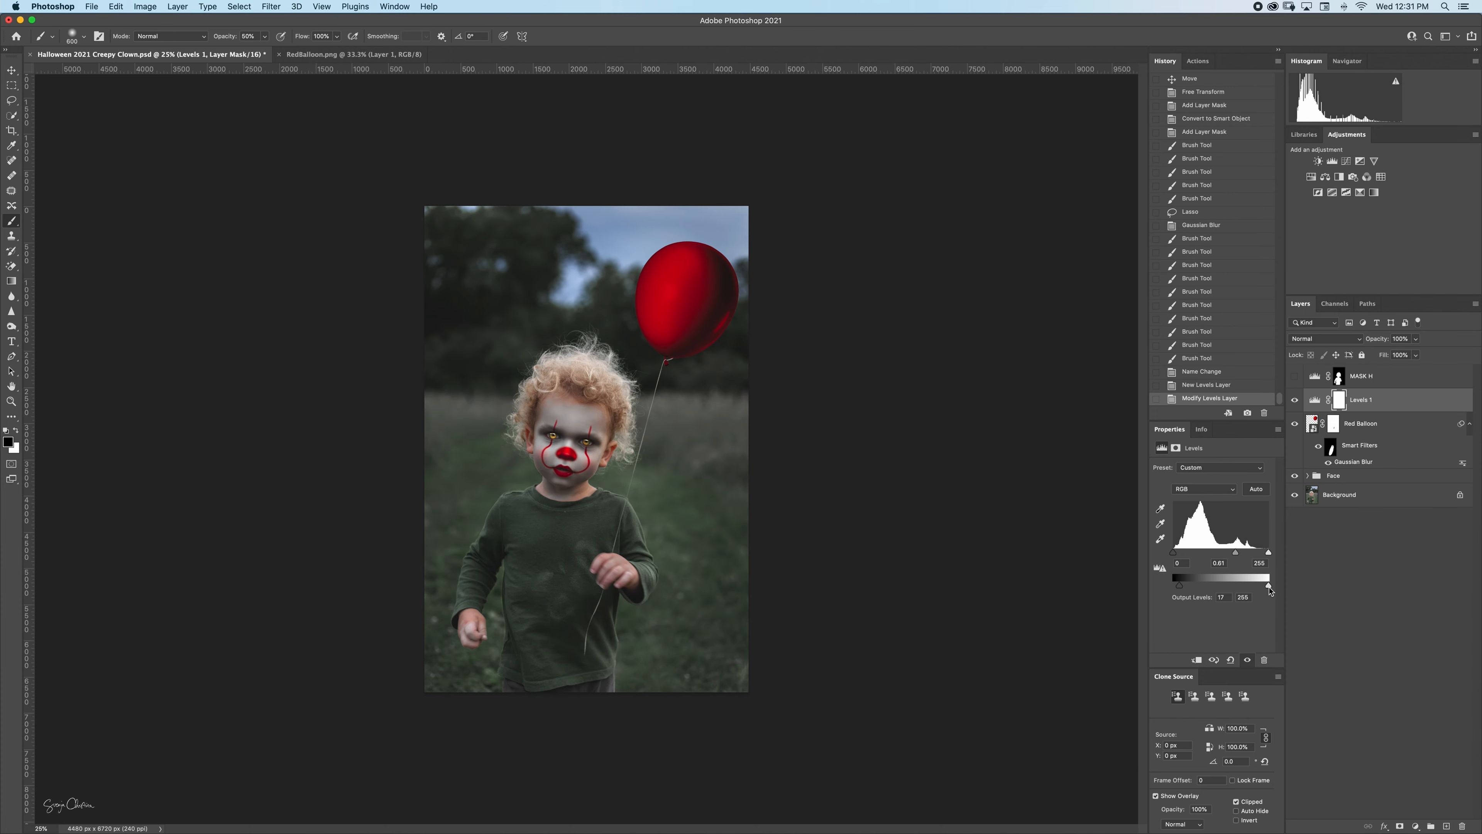
pyautogui.moveTo(1266, 588); pyautogui.dragTo(1229, 586)
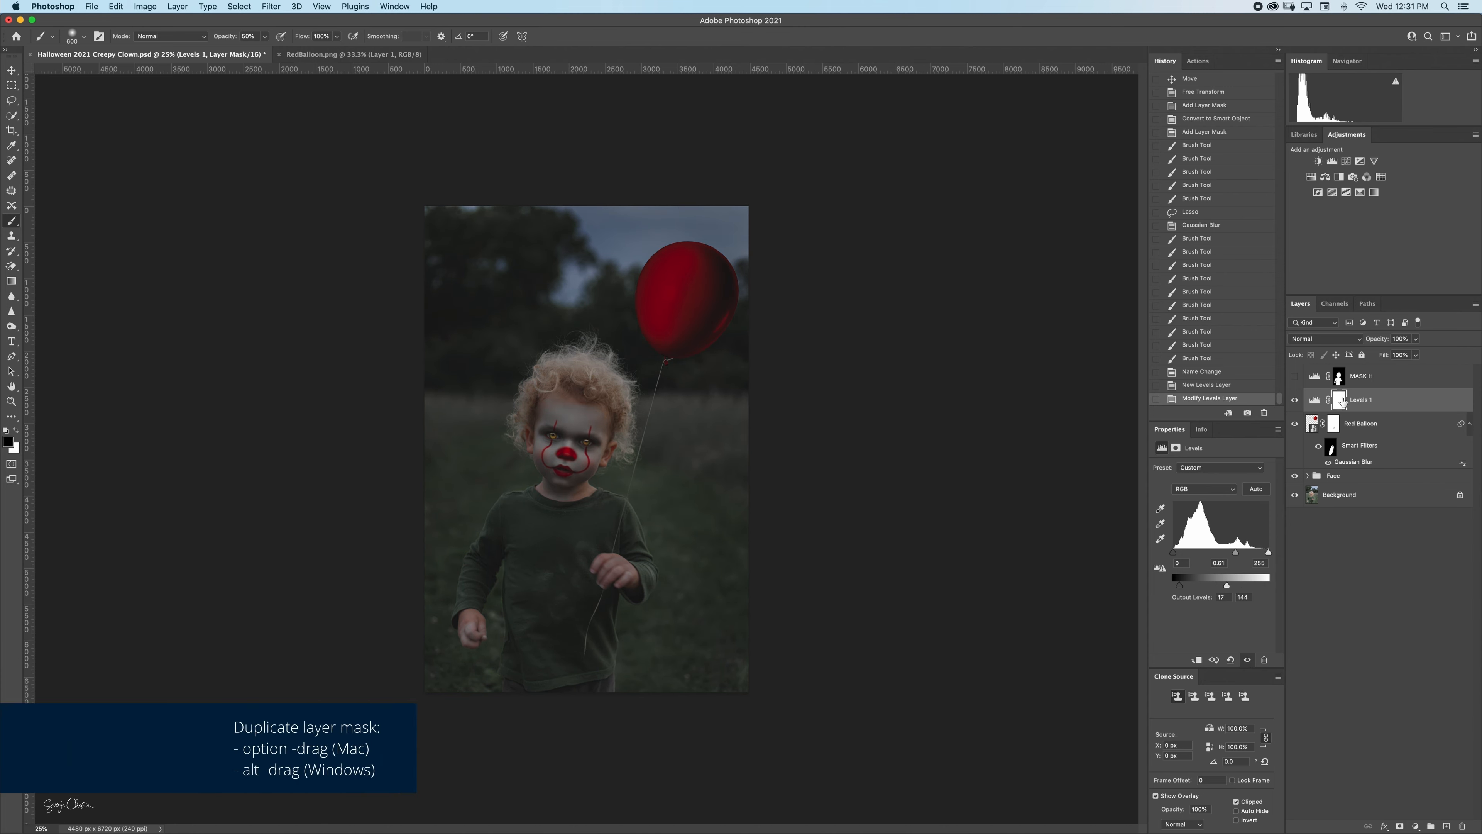
# Replace the Levels layer's mask with a copy of the MASK H mask and invert it so only the background darkens.
pyautogui.moveTo(1340, 378); pyautogui.dragTo(1329, 397)
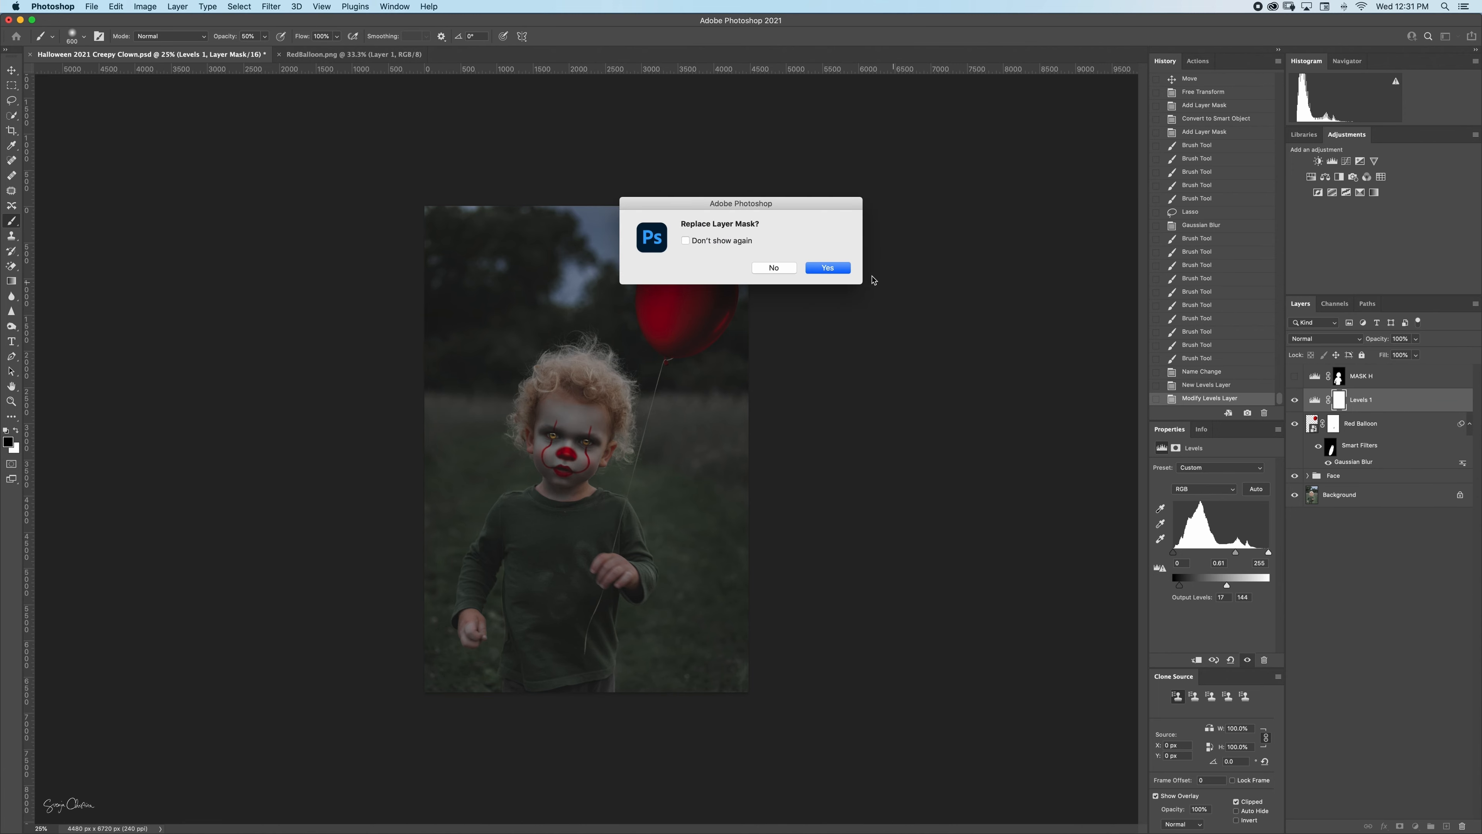
pyautogui.click(828, 267)
pyautogui.press('super+i')
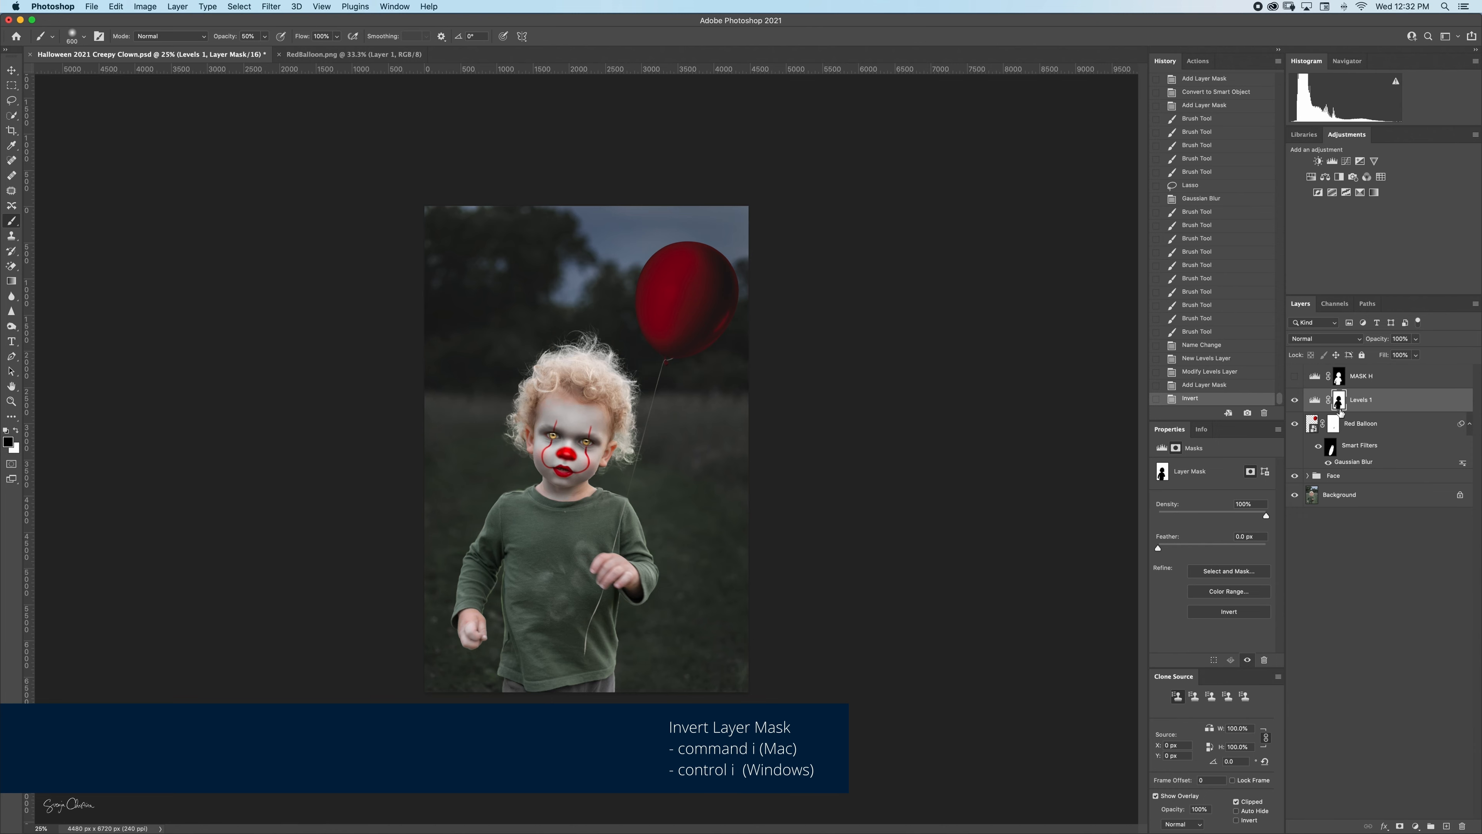
# Remove the darkening from the balloon by painting its selection black at 100% opacity on the Levels mask, deselect, and rename the layer L darken.
pyautogui.keyDown('super'); pyautogui.click(1314, 421); pyautogui.keyUp('super')
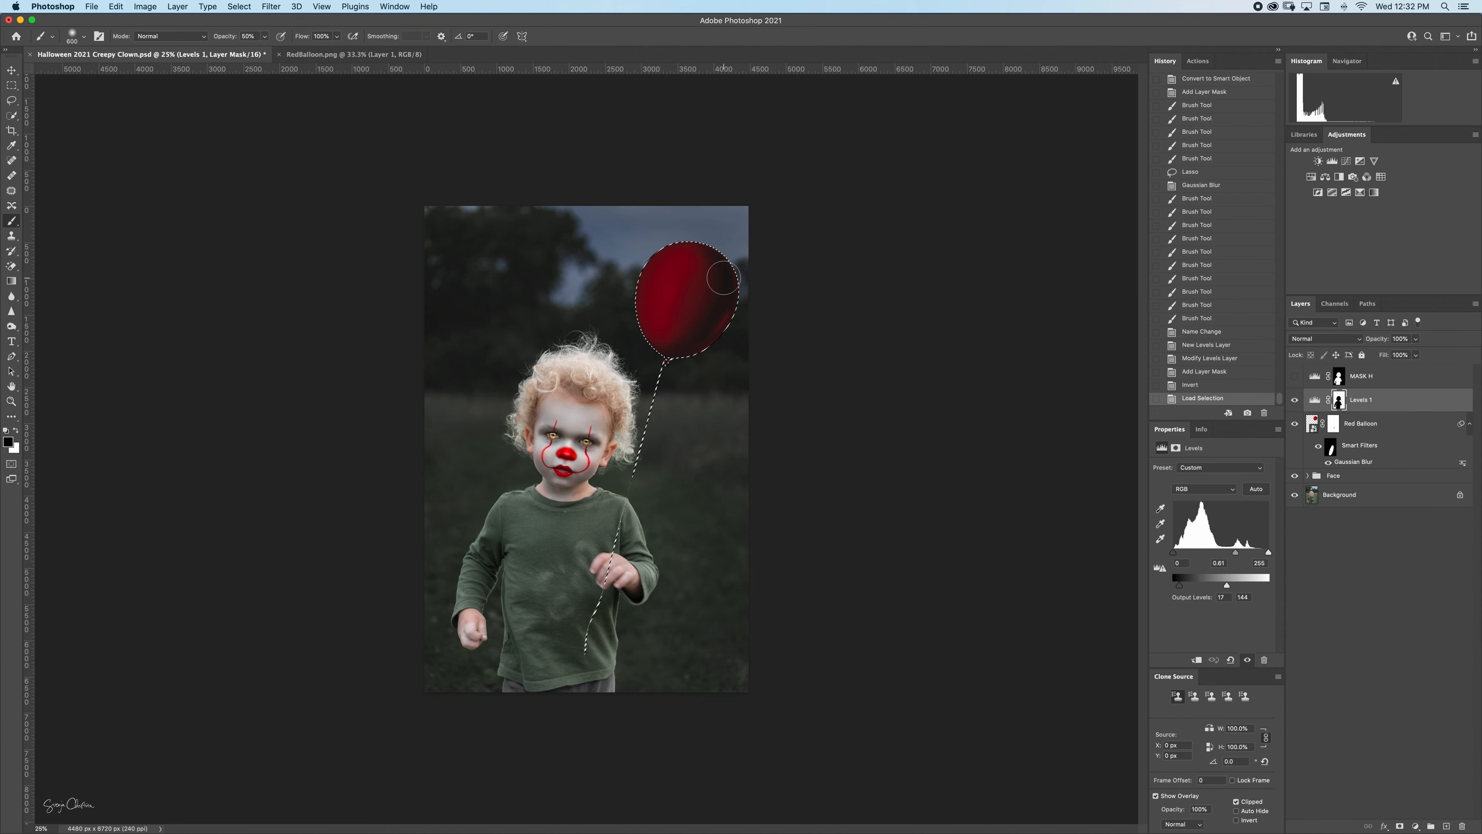
pyautogui.press('0')
pyautogui.moveTo(712, 298)
pyautogui.mouseDown()
pyautogui.moveTo(708, 250)
pyautogui.moveTo(732, 248)
pyautogui.moveTo(666, 309)
pyautogui.moveTo(676, 335)
pyautogui.moveTo(753, 265)
pyautogui.moveTo(678, 304)
pyautogui.moveTo(682, 345)
pyautogui.moveTo(724, 314)
pyautogui.moveTo(677, 275)
pyautogui.mouseUp()
pyautogui.press('super+d')
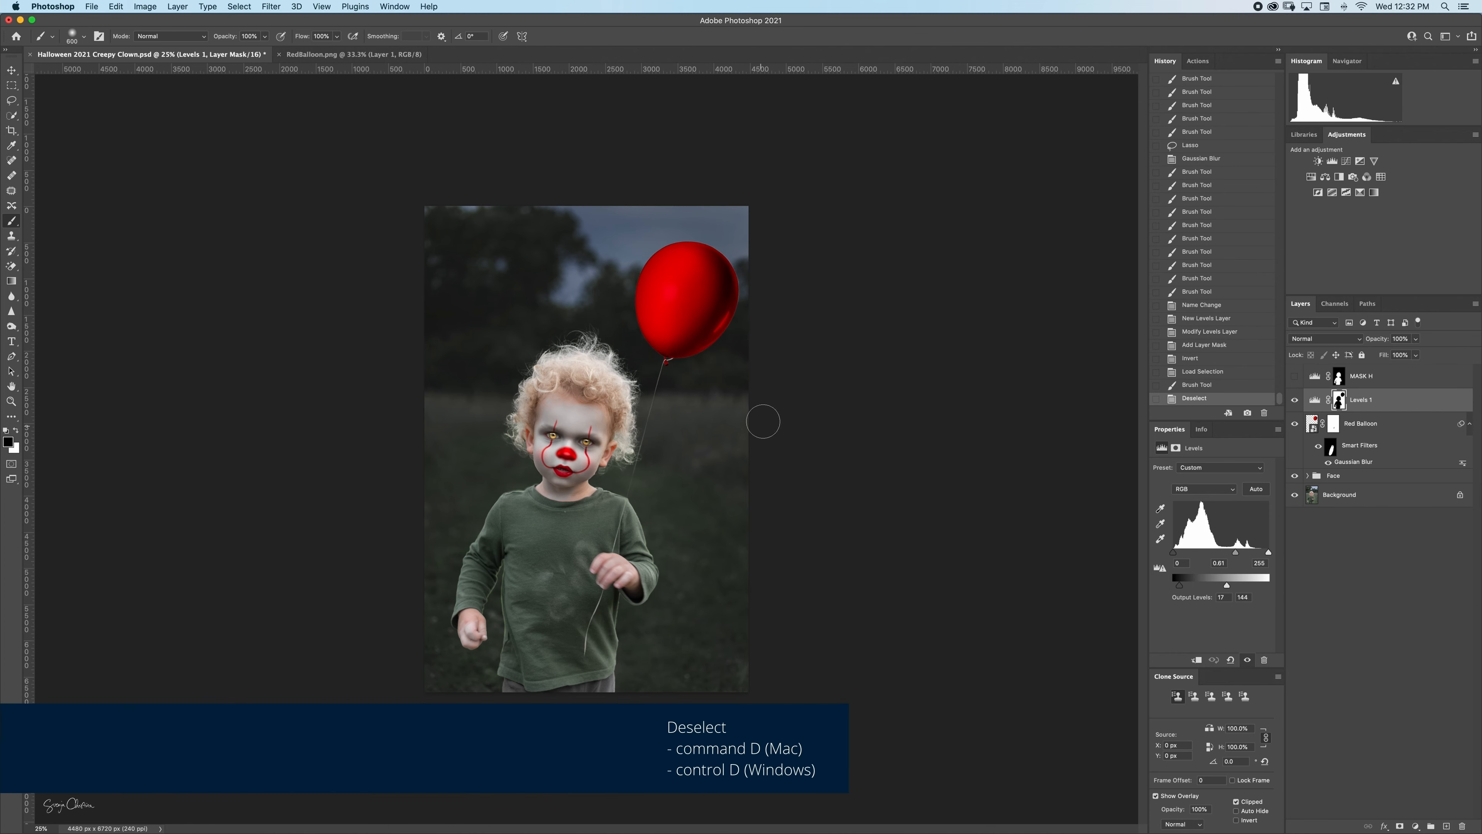
pyautogui.doubleClick(1363, 402)
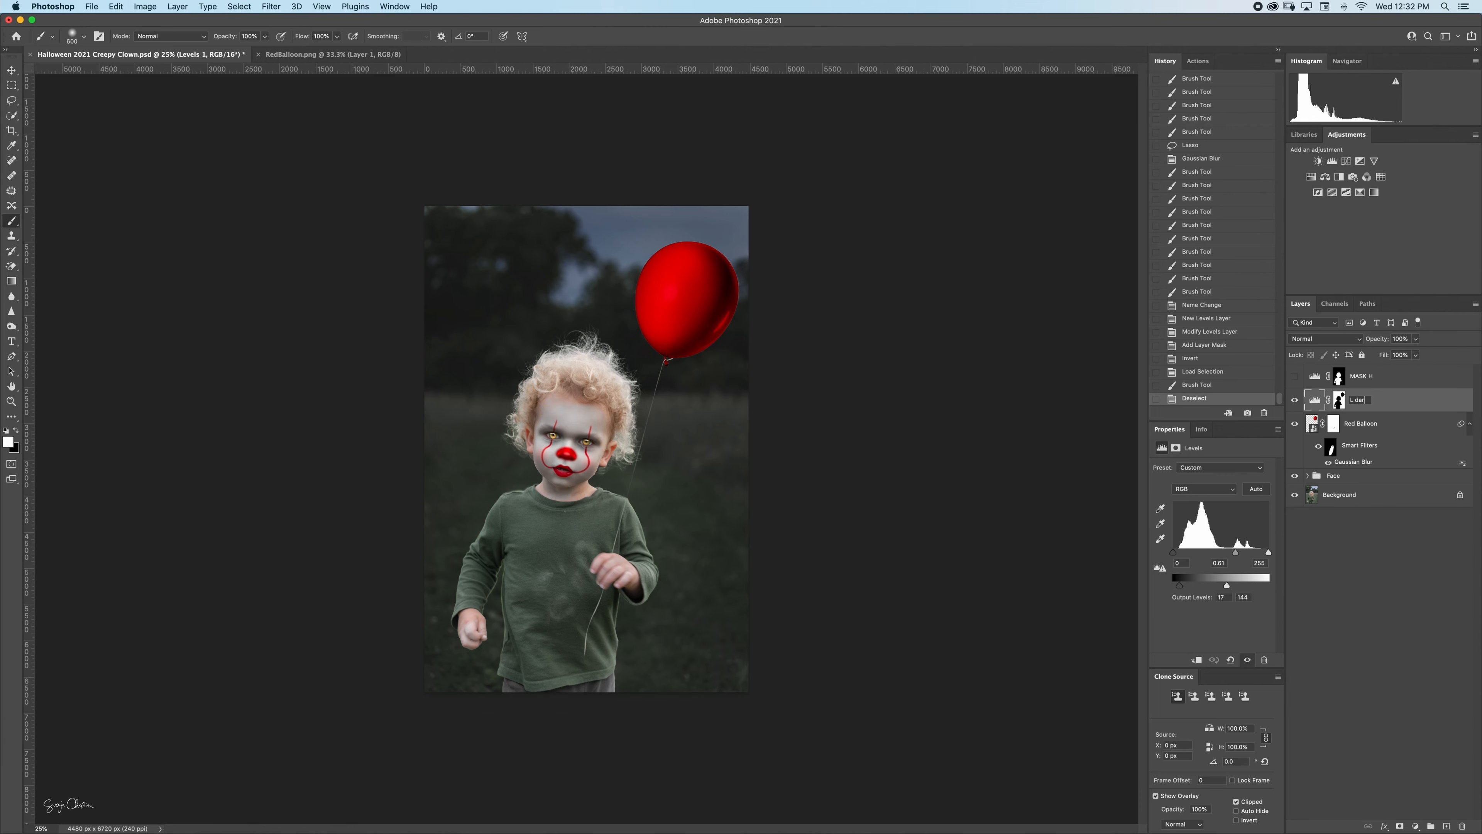
pyautogui.press('Return')
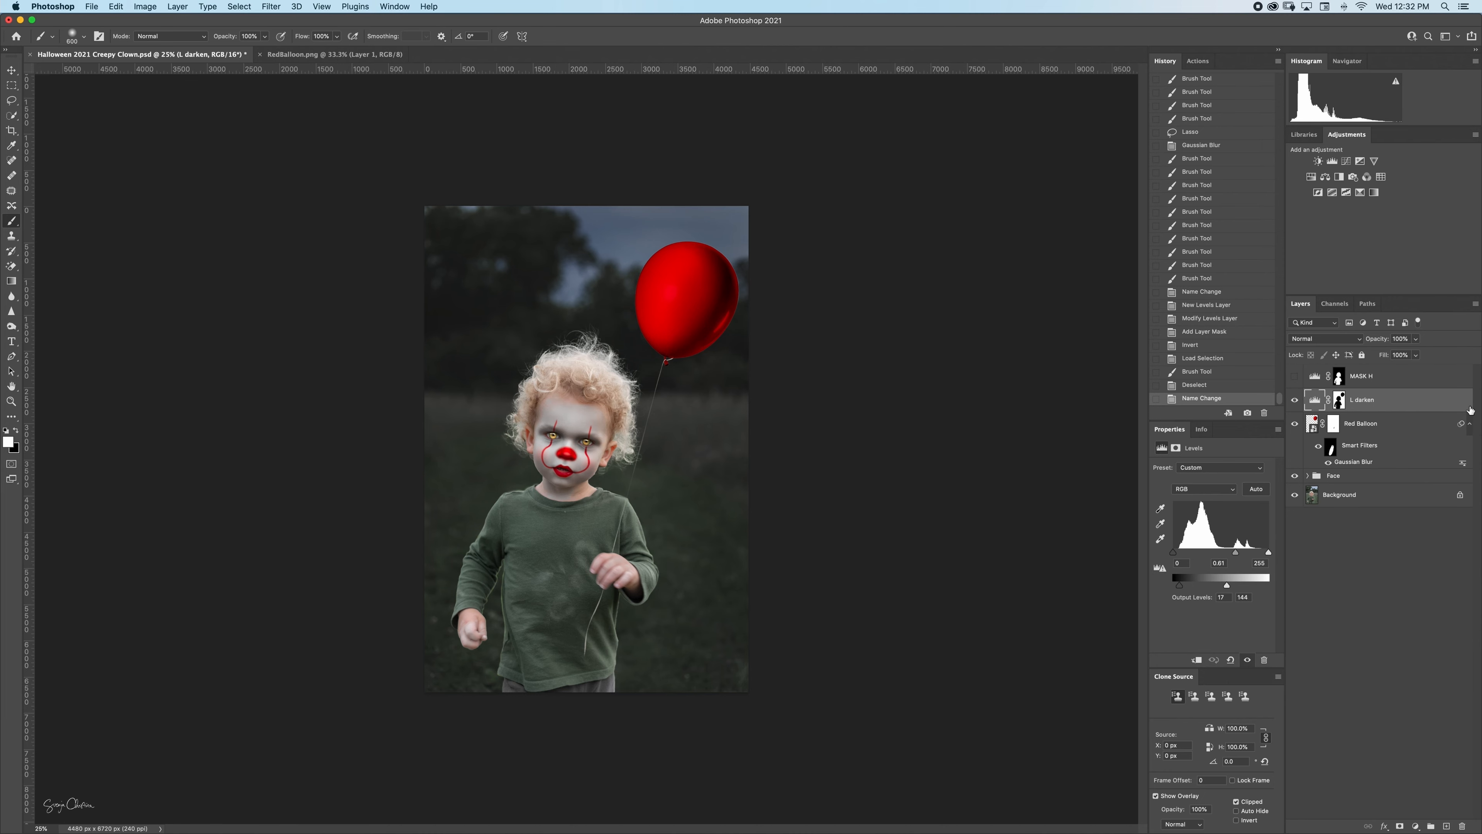
# Add a second Levels adjustment layer with the white input level at 192 and invert its mask to black.
pyautogui.click(1334, 163)
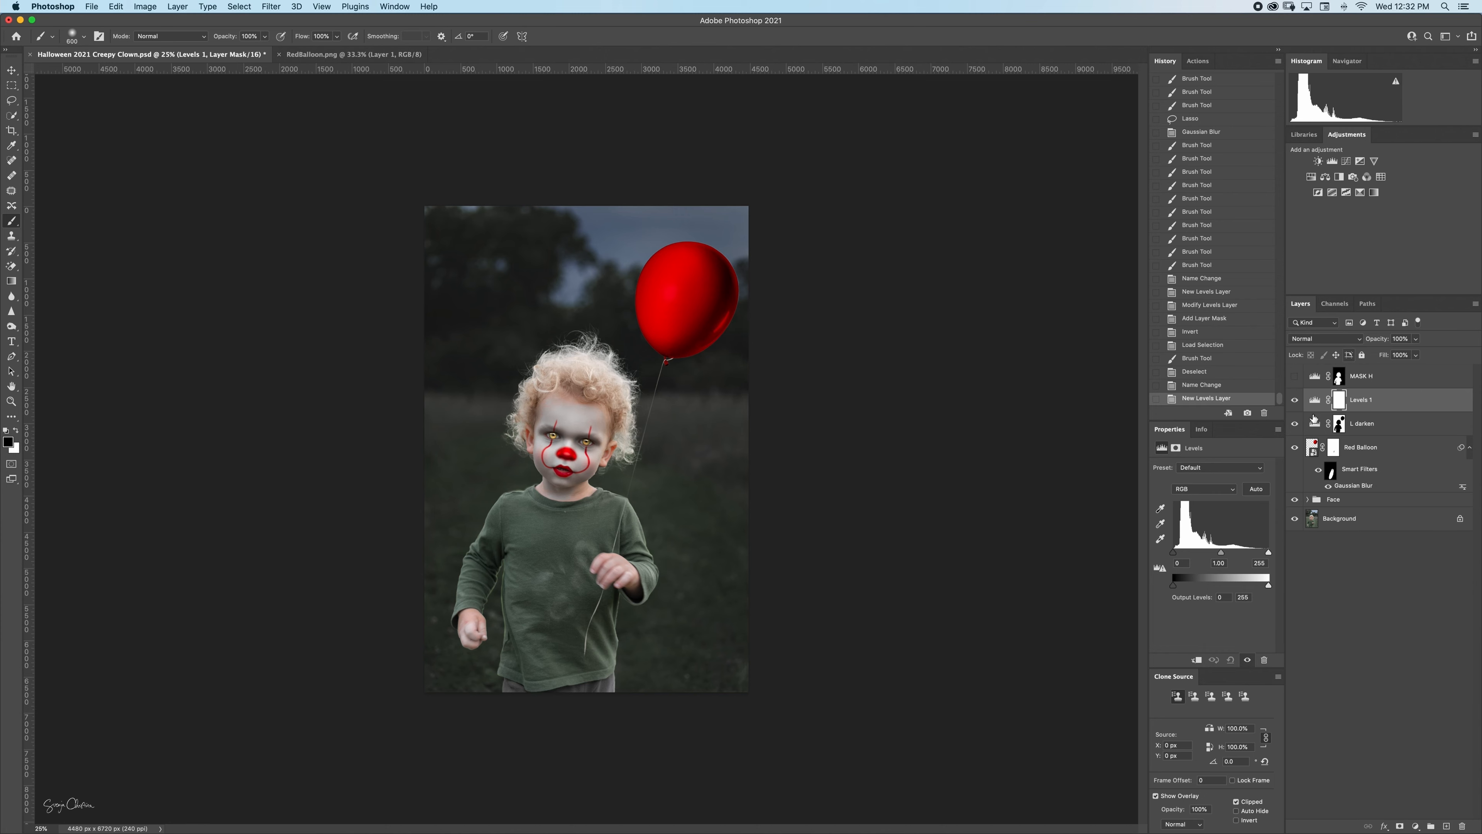
pyautogui.moveTo(1269, 552); pyautogui.dragTo(1244, 548)
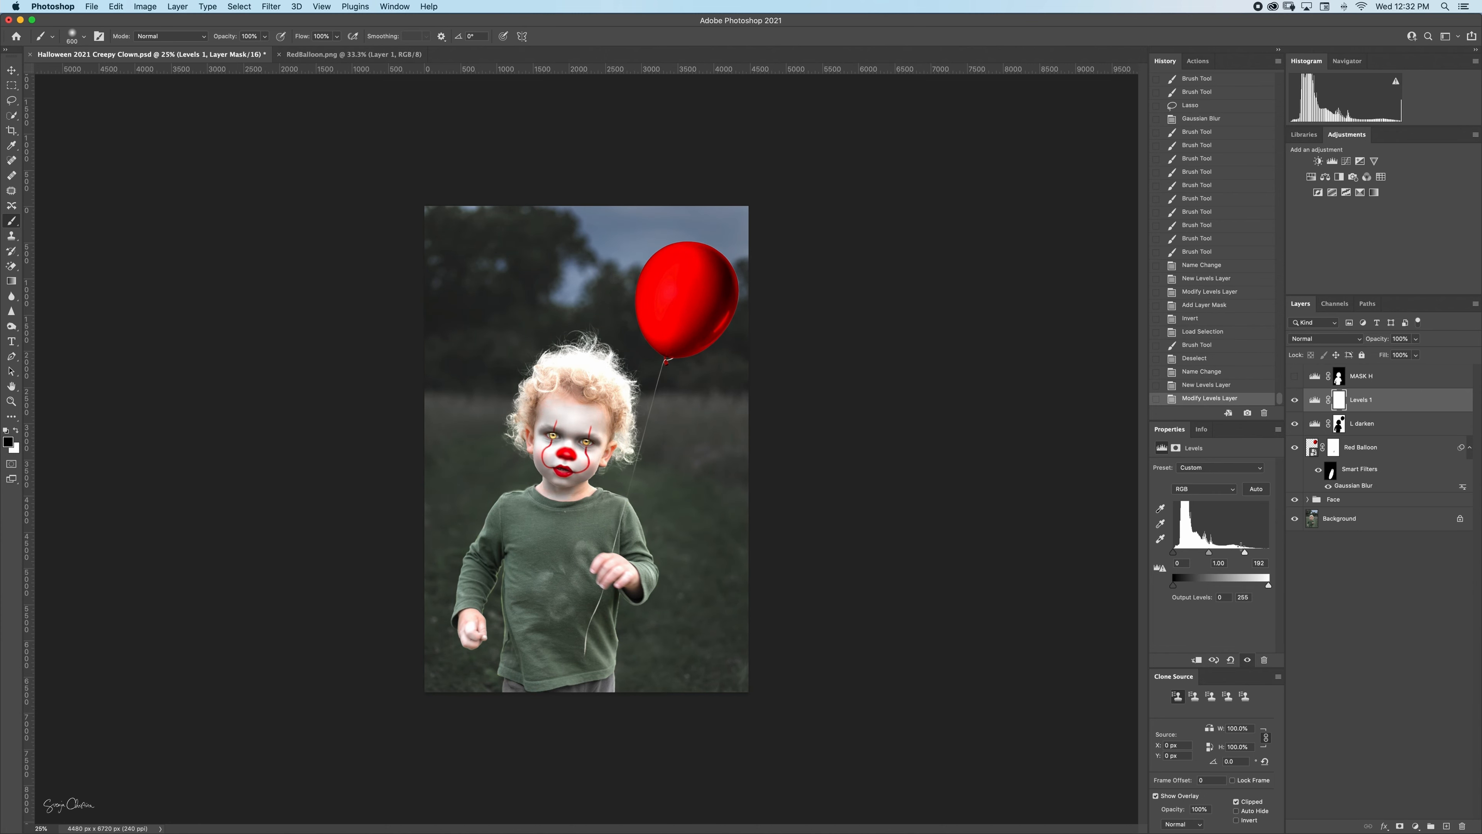
pyautogui.click(1339, 399)
pyautogui.press('super+i')
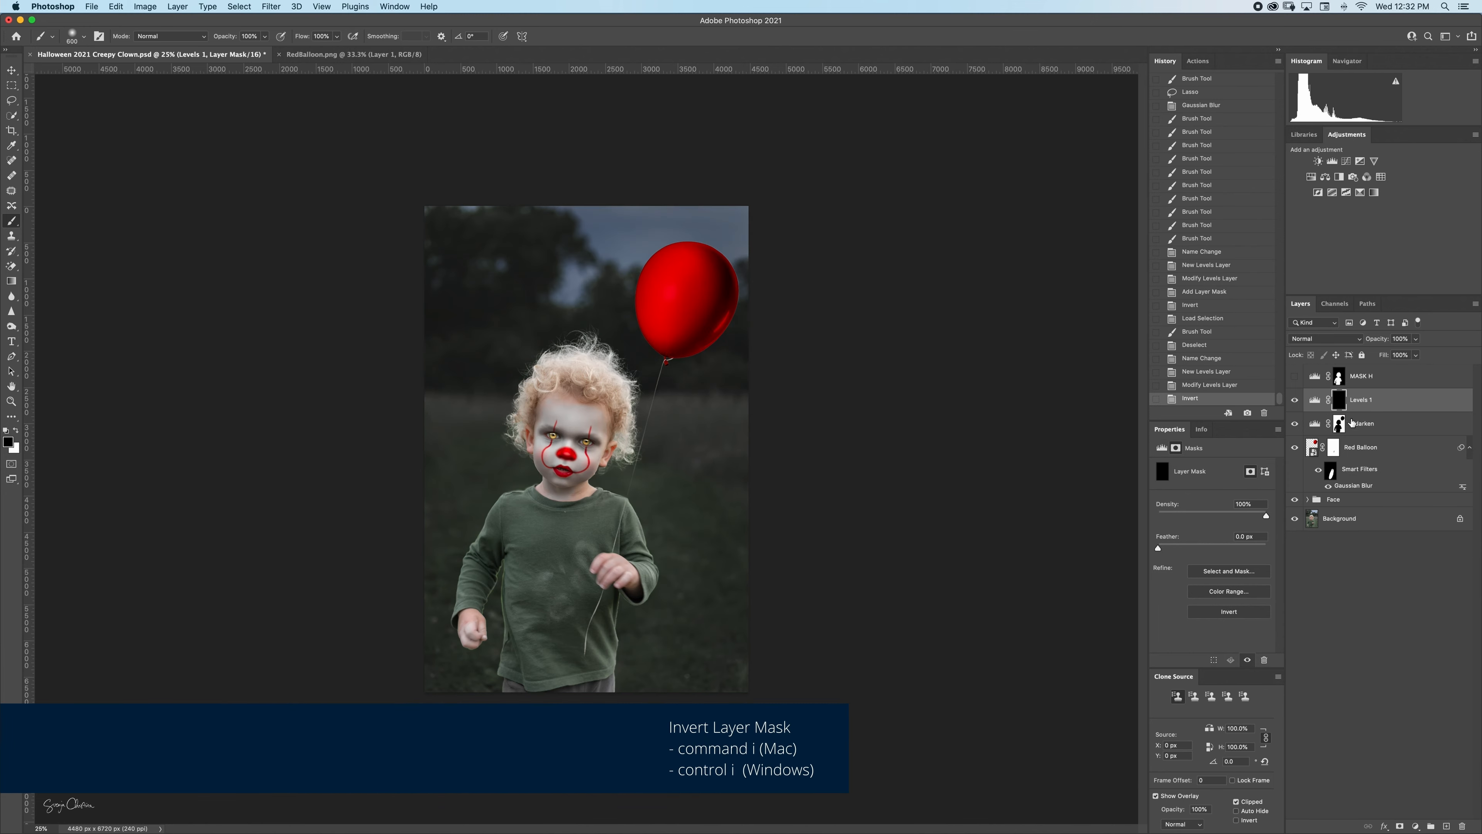
# Rename the new Levels layer as L brighten HL and switch the brush colour to white for its mask.
pyautogui.doubleClick(1361, 402)
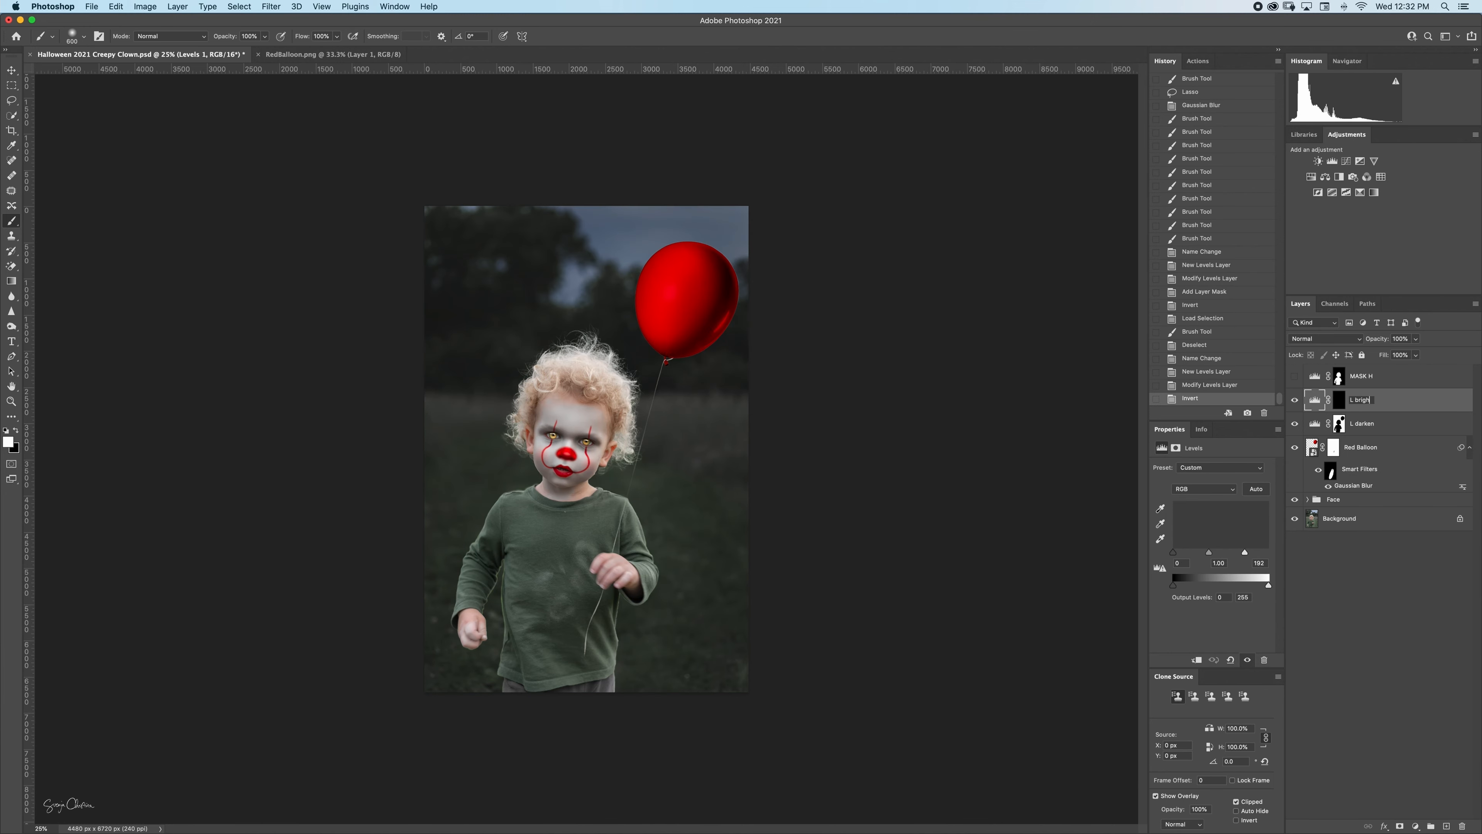
pyautogui.write('L brighten HL')
pyautogui.press('Return')
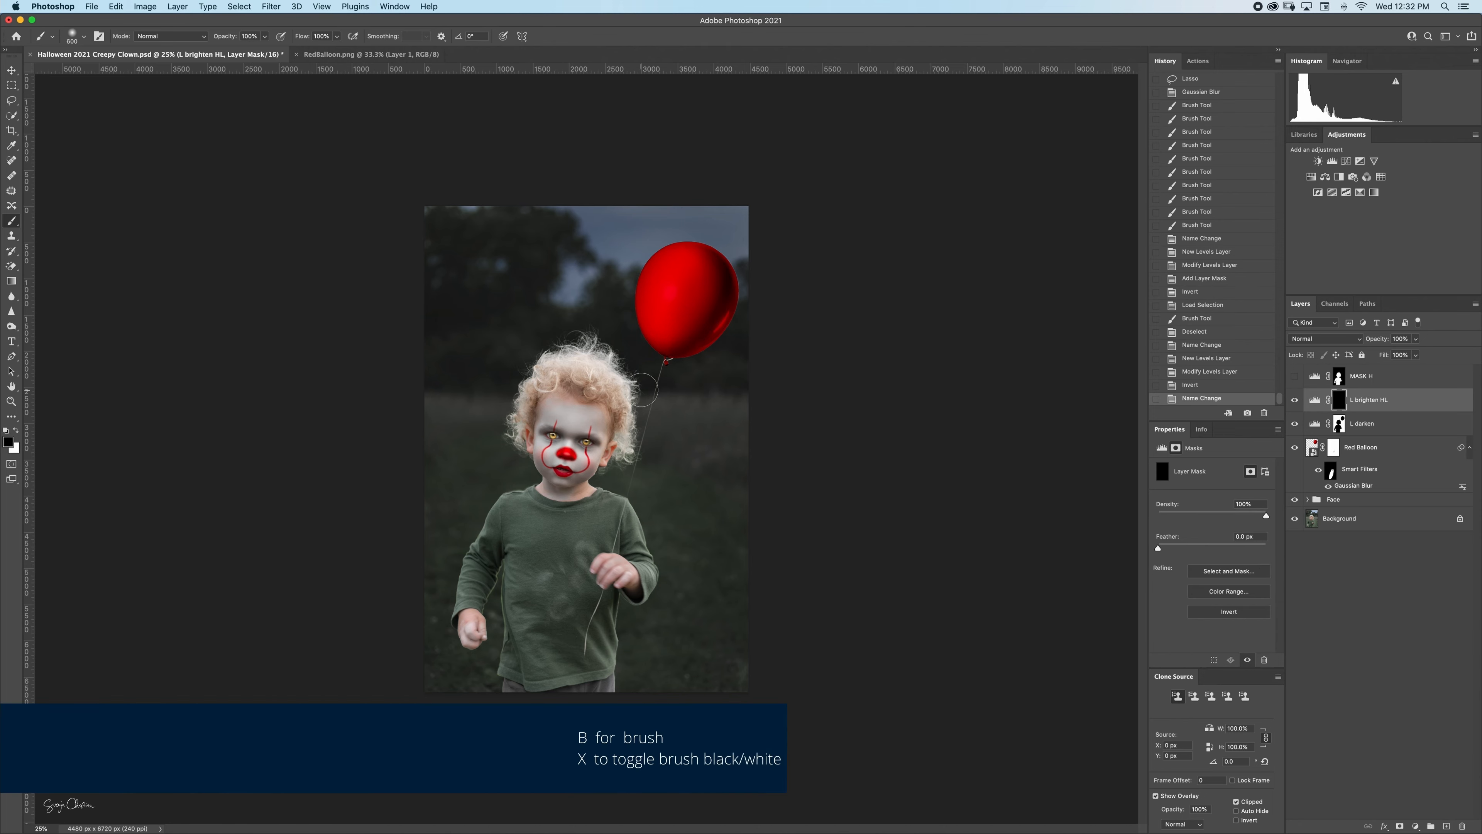
pyautogui.press('x')
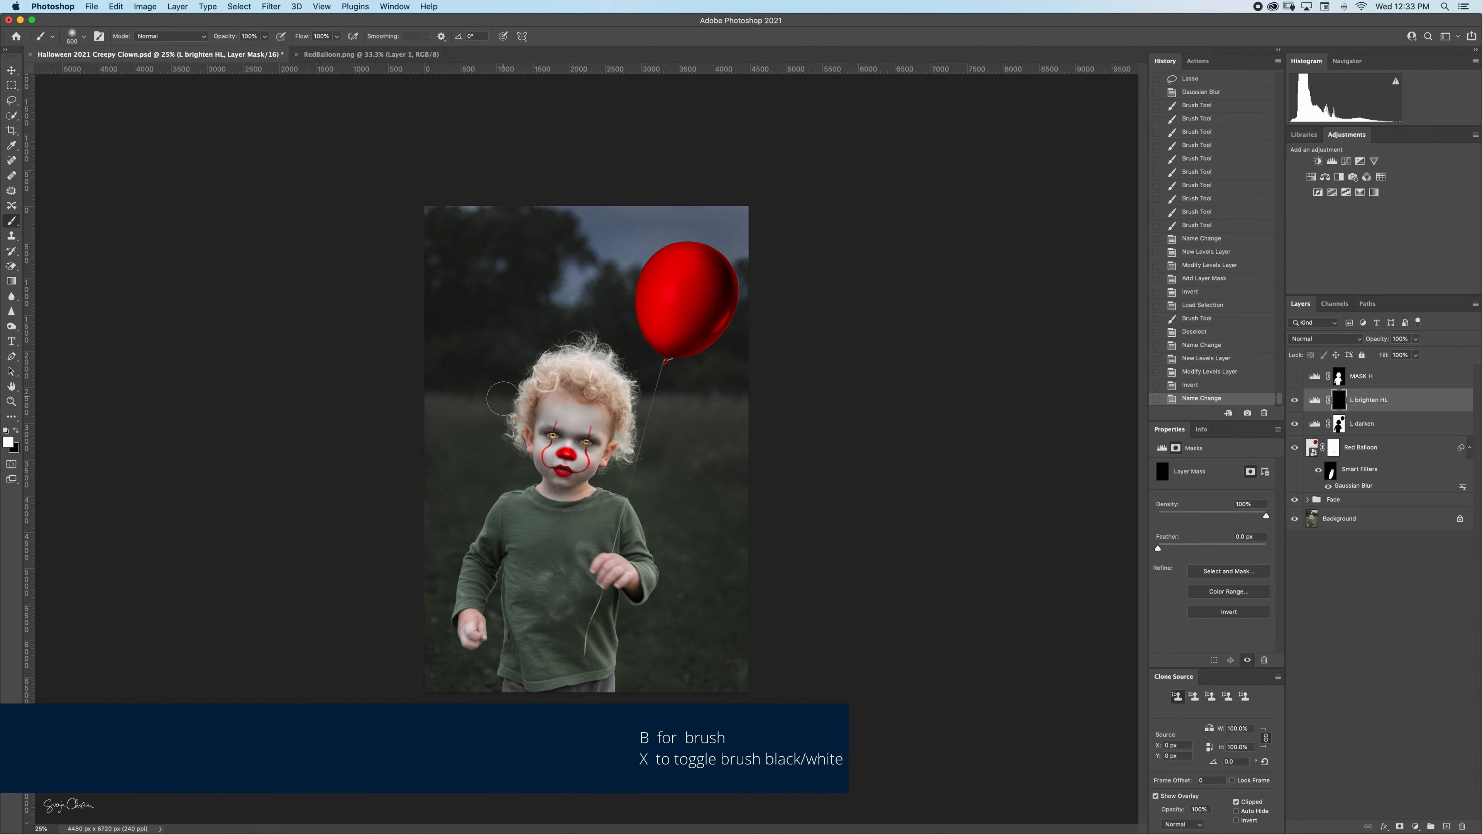
# Brighten the image's highlights by painting white at 10% opacity on the L brighten HL mask, and compare with the layer hidden.
pyautogui.press('1')
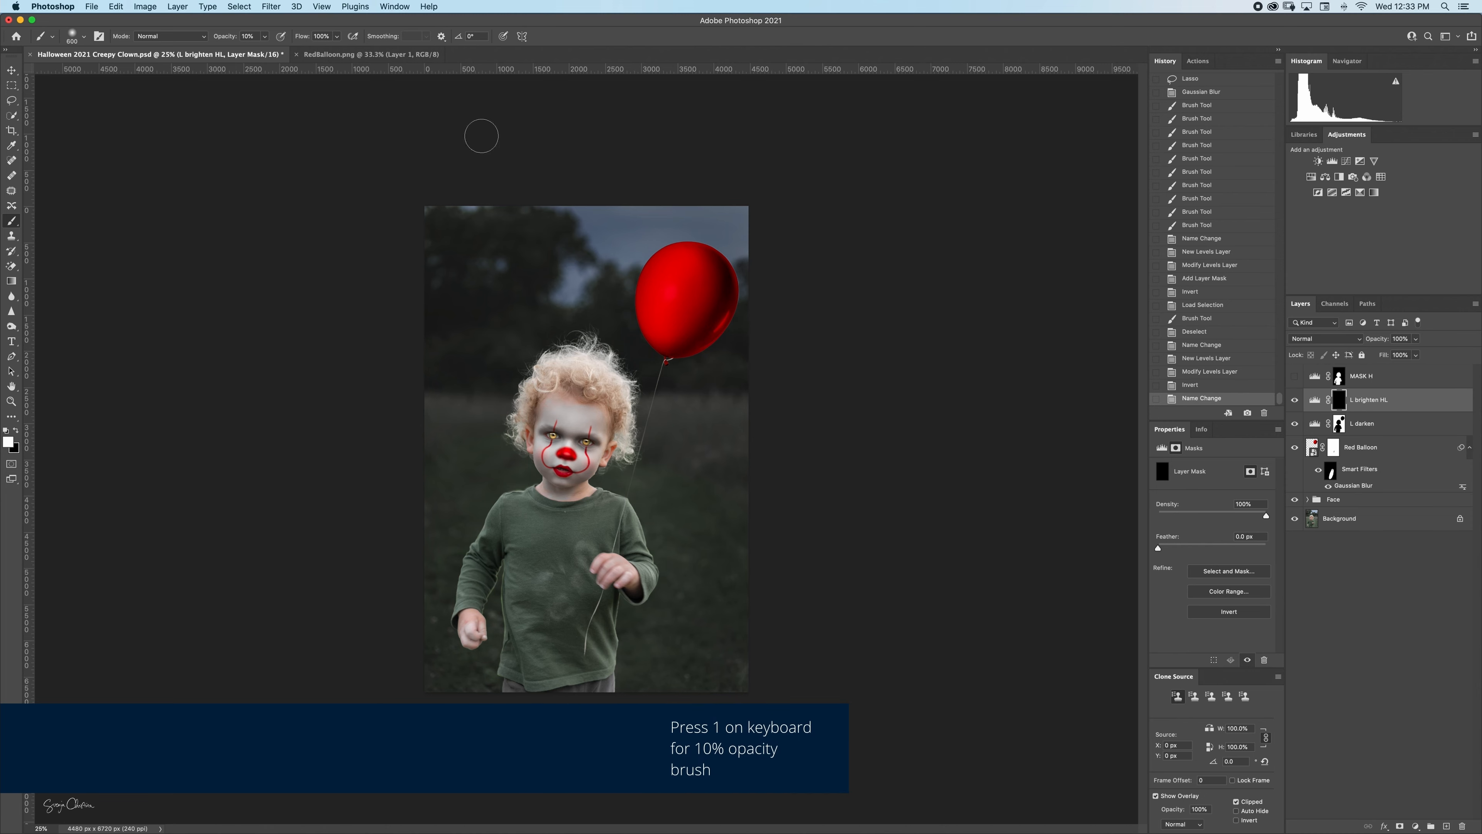
pyautogui.moveTo(466, 226)
pyautogui.mouseDown()
pyautogui.moveTo(447, 222)
pyautogui.moveTo(490, 221)
pyautogui.moveTo(523, 330)
pyautogui.moveTo(423, 350)
pyautogui.moveTo(470, 296)
pyautogui.moveTo(606, 305)
pyautogui.moveTo(676, 374)
pyautogui.moveTo(755, 329)
pyautogui.moveTo(736, 300)
pyautogui.moveTo(693, 346)
pyautogui.moveTo(760, 360)
pyautogui.mouseUp()
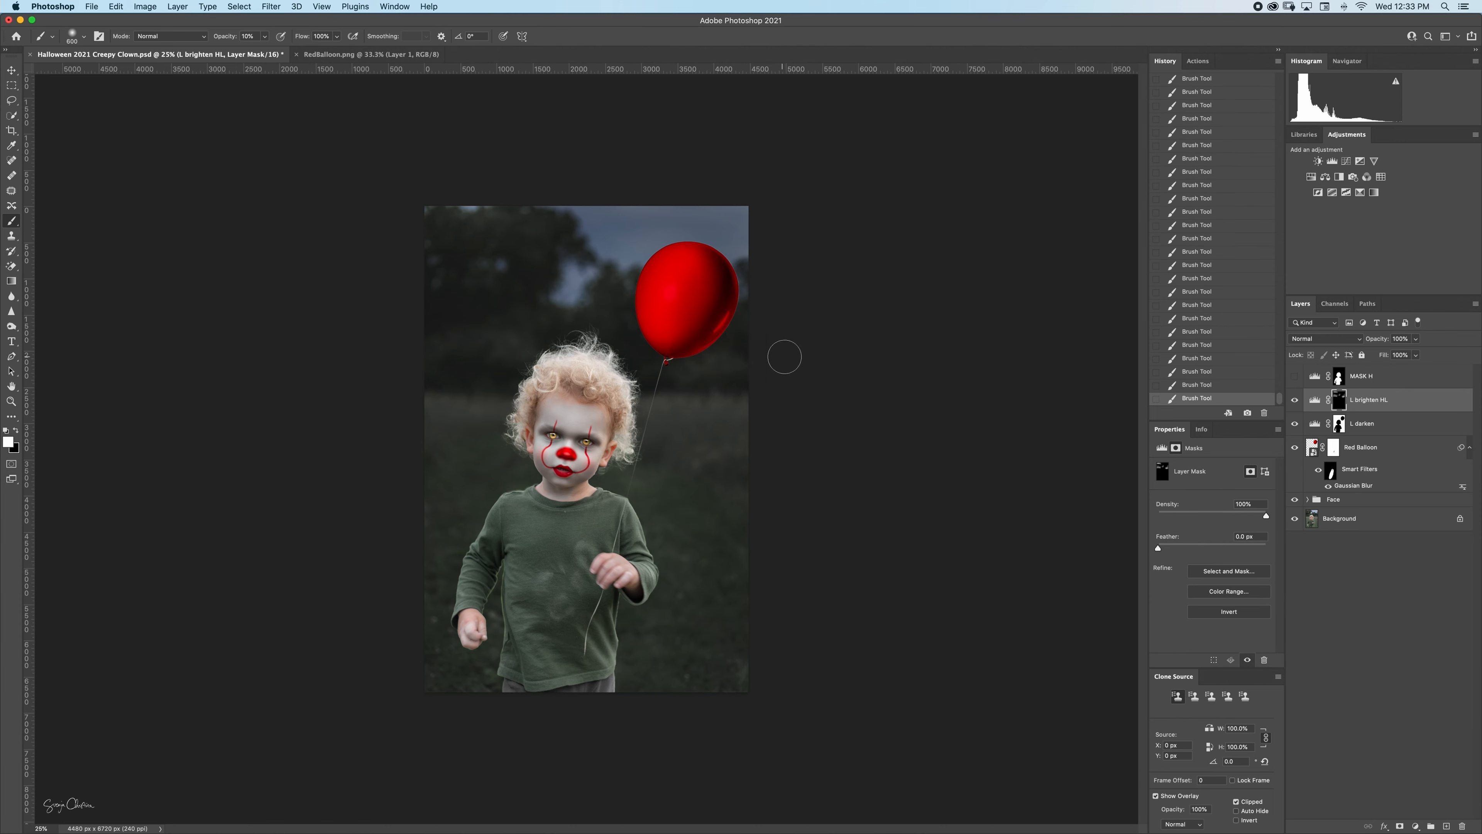
pyautogui.moveTo(506, 339)
pyautogui.mouseDown()
pyautogui.moveTo(467, 354)
pyautogui.moveTo(434, 344)
pyautogui.mouseUp()
pyautogui.moveTo(516, 242); pyautogui.dragTo(441, 236)
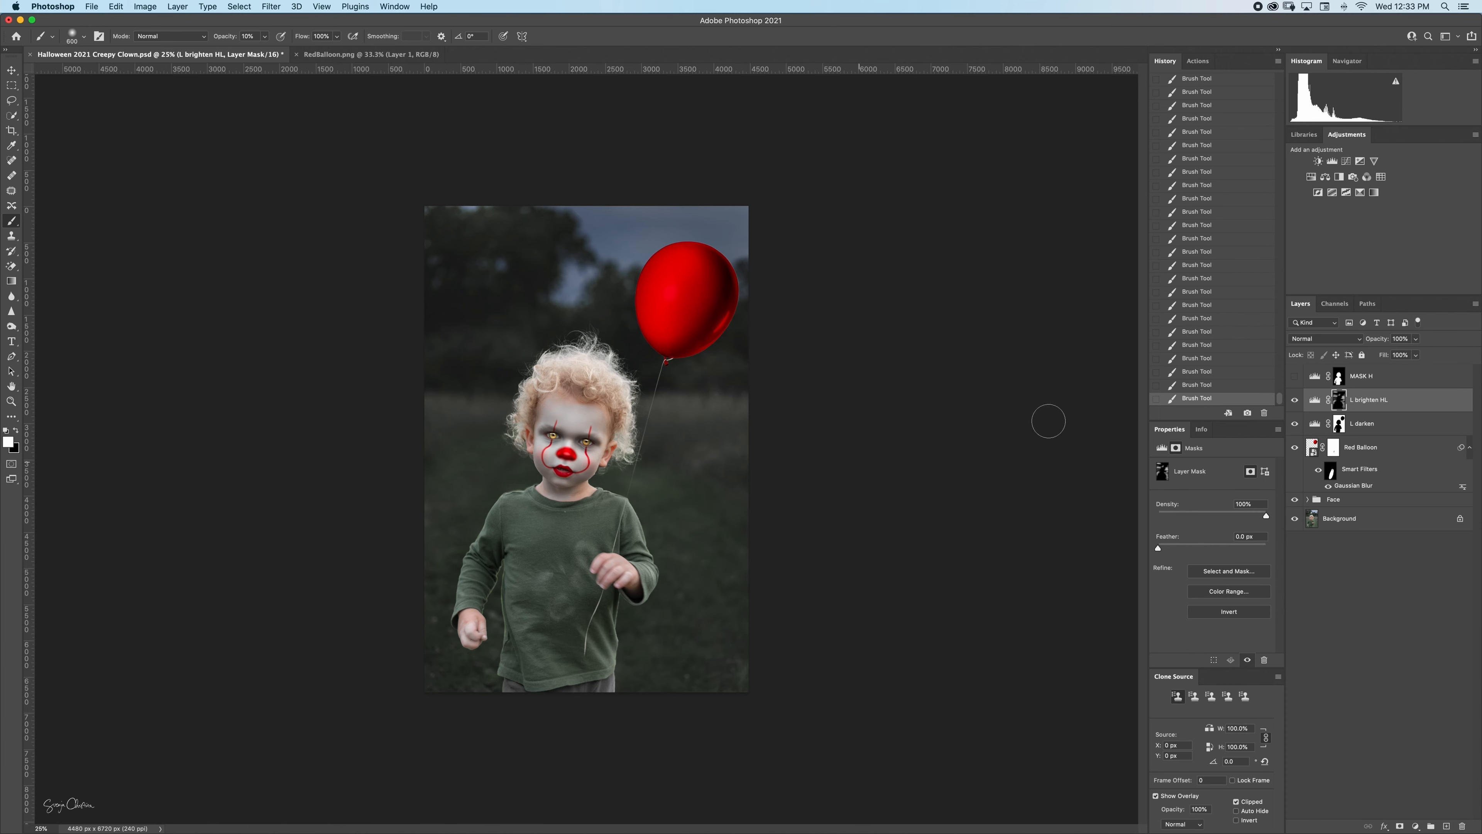
pyautogui.click(1295, 400)
pyautogui.click(1295, 400)
# Paint white at 10% opacity on the L darken mask around the child's hair, neck and shoulders with a 400 px brush.
pyautogui.click(1339, 424)
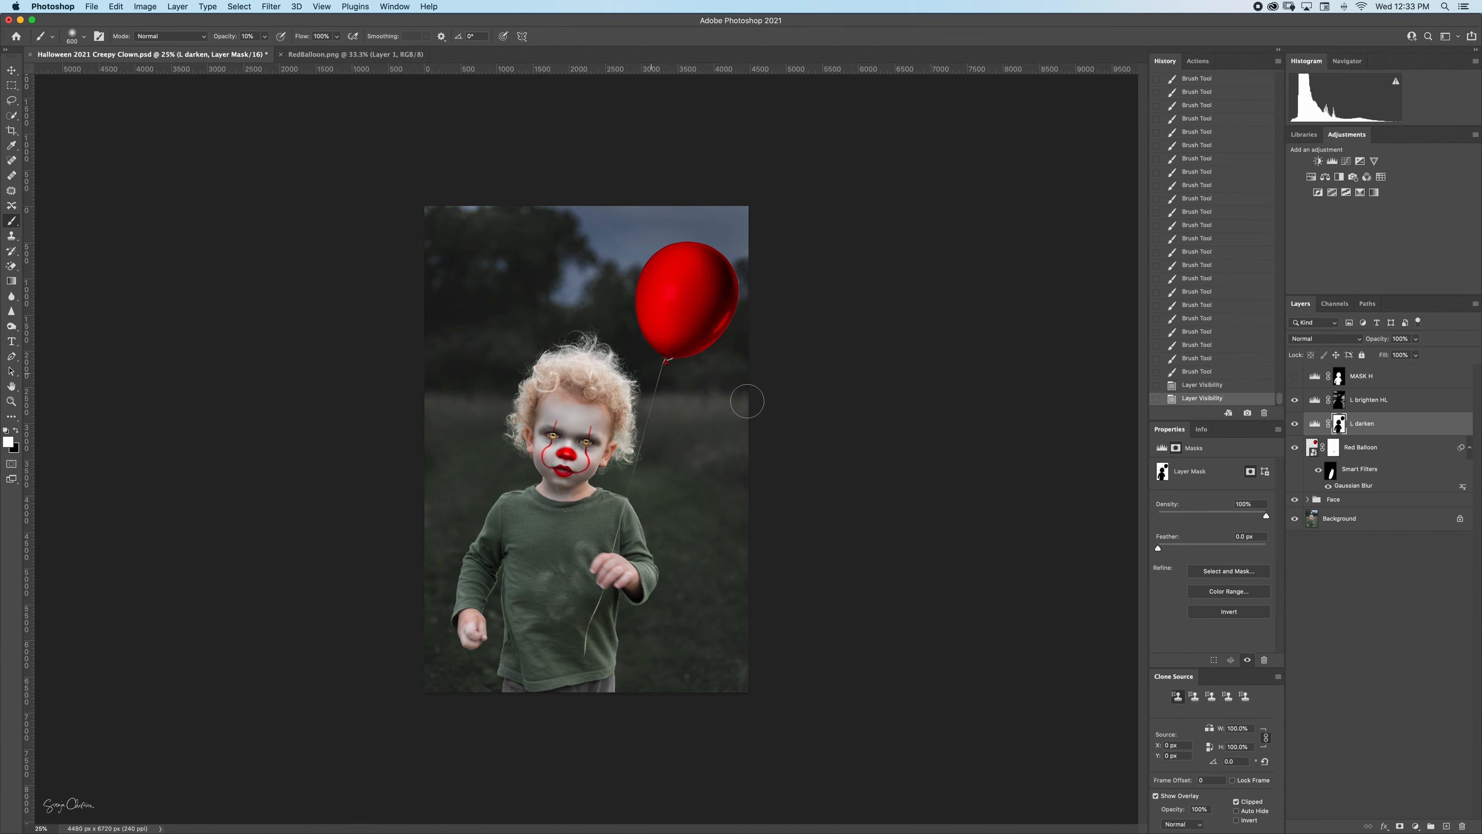
pyautogui.press('super+equal')
pyautogui.press('super+equal')
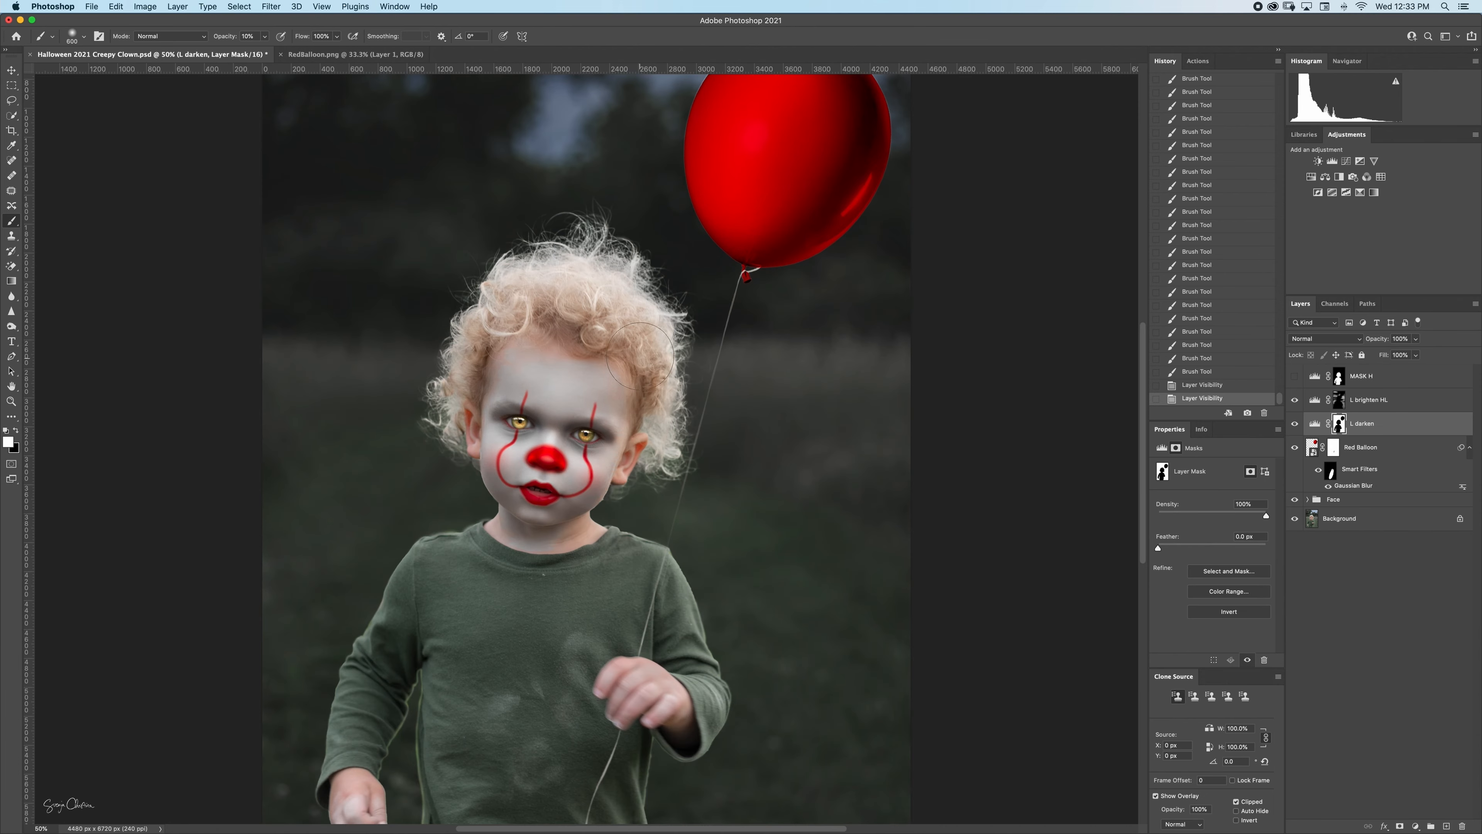
pyautogui.press('[')
pyautogui.press('[')
pyautogui.moveTo(552, 225)
pyautogui.mouseDown()
pyautogui.moveTo(655, 243)
pyautogui.moveTo(547, 227)
pyautogui.moveTo(666, 266)
pyautogui.moveTo(530, 233)
pyautogui.moveTo(620, 267)
pyautogui.moveTo(550, 232)
pyautogui.moveTo(565, 246)
pyautogui.moveTo(447, 301)
pyautogui.moveTo(428, 407)
pyautogui.moveTo(479, 267)
pyautogui.moveTo(637, 257)
pyautogui.moveTo(664, 280)
pyautogui.moveTo(675, 400)
pyautogui.moveTo(649, 498)
pyautogui.moveTo(698, 407)
pyautogui.moveTo(644, 275)
pyautogui.moveTo(490, 233)
pyautogui.mouseUp()
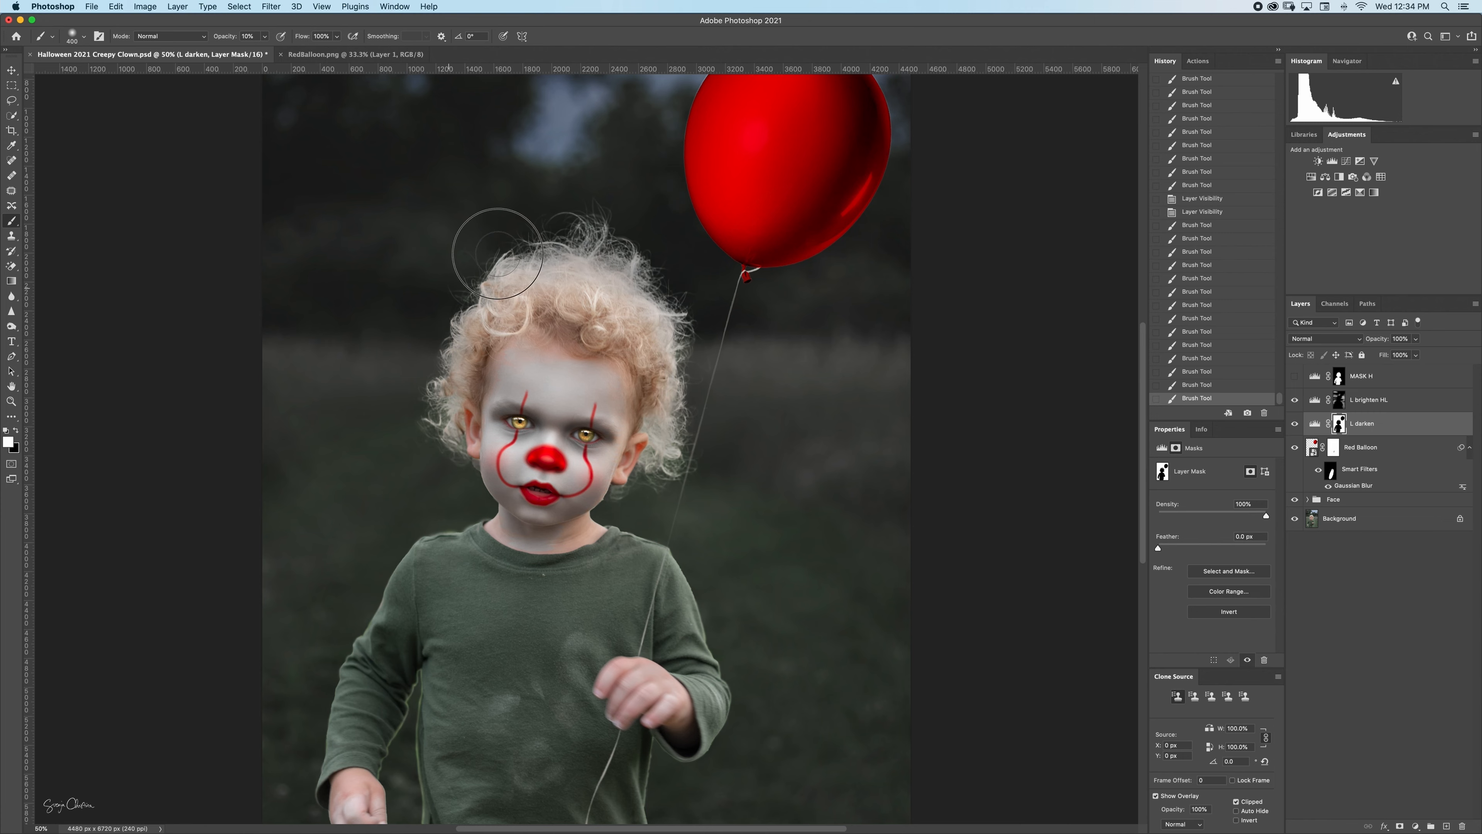
pyautogui.moveTo(689, 573)
pyautogui.mouseDown()
pyautogui.moveTo(657, 541)
pyautogui.moveTo(713, 624)
pyautogui.moveTo(732, 714)
pyautogui.moveTo(702, 770)
pyautogui.moveTo(662, 760)
pyautogui.moveTo(665, 559)
pyautogui.mouseUp()
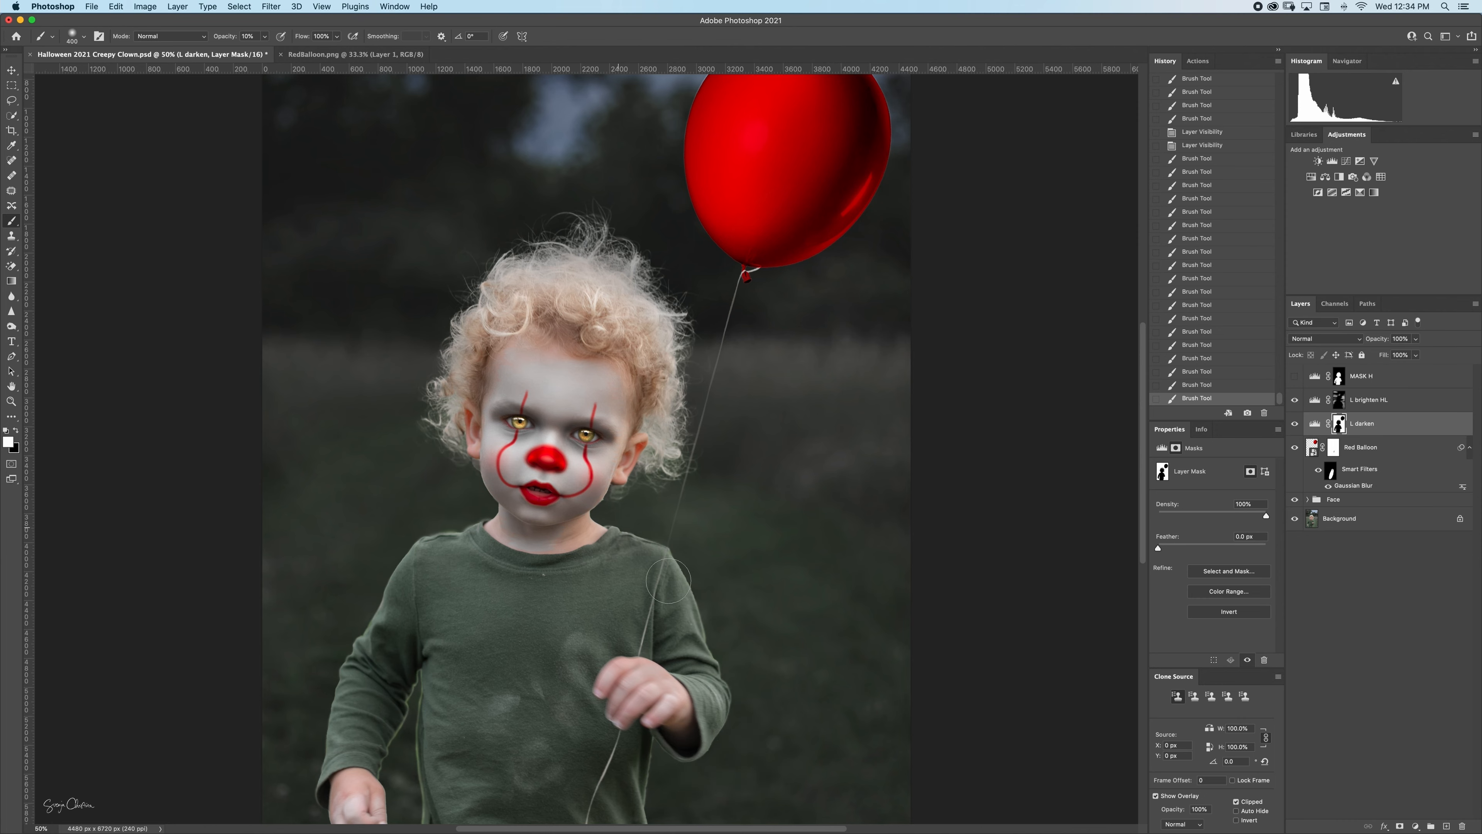
pyautogui.moveTo(469, 537); pyautogui.dragTo(487, 509)
pyautogui.moveTo(487, 510)
pyautogui.mouseDown()
pyautogui.moveTo(389, 554)
pyautogui.moveTo(336, 635)
pyautogui.moveTo(321, 775)
pyautogui.moveTo(415, 772)
pyautogui.mouseUp()
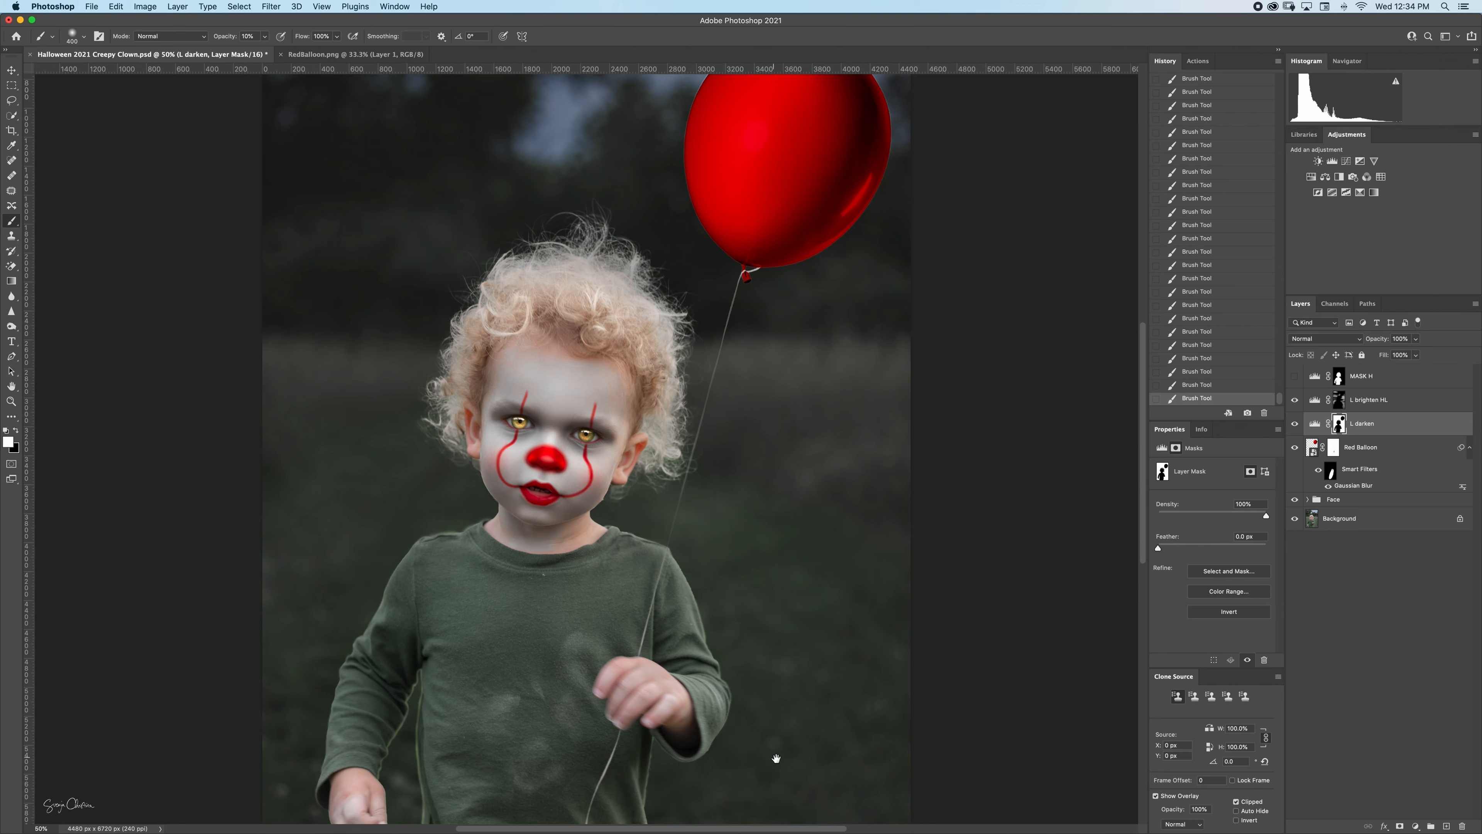
# Darken the light edges around the child's lowered hand and sleeve with the same white brush on the L darken mask.
pyautogui.moveTo(788, 771); pyautogui.dragTo(766, 498)
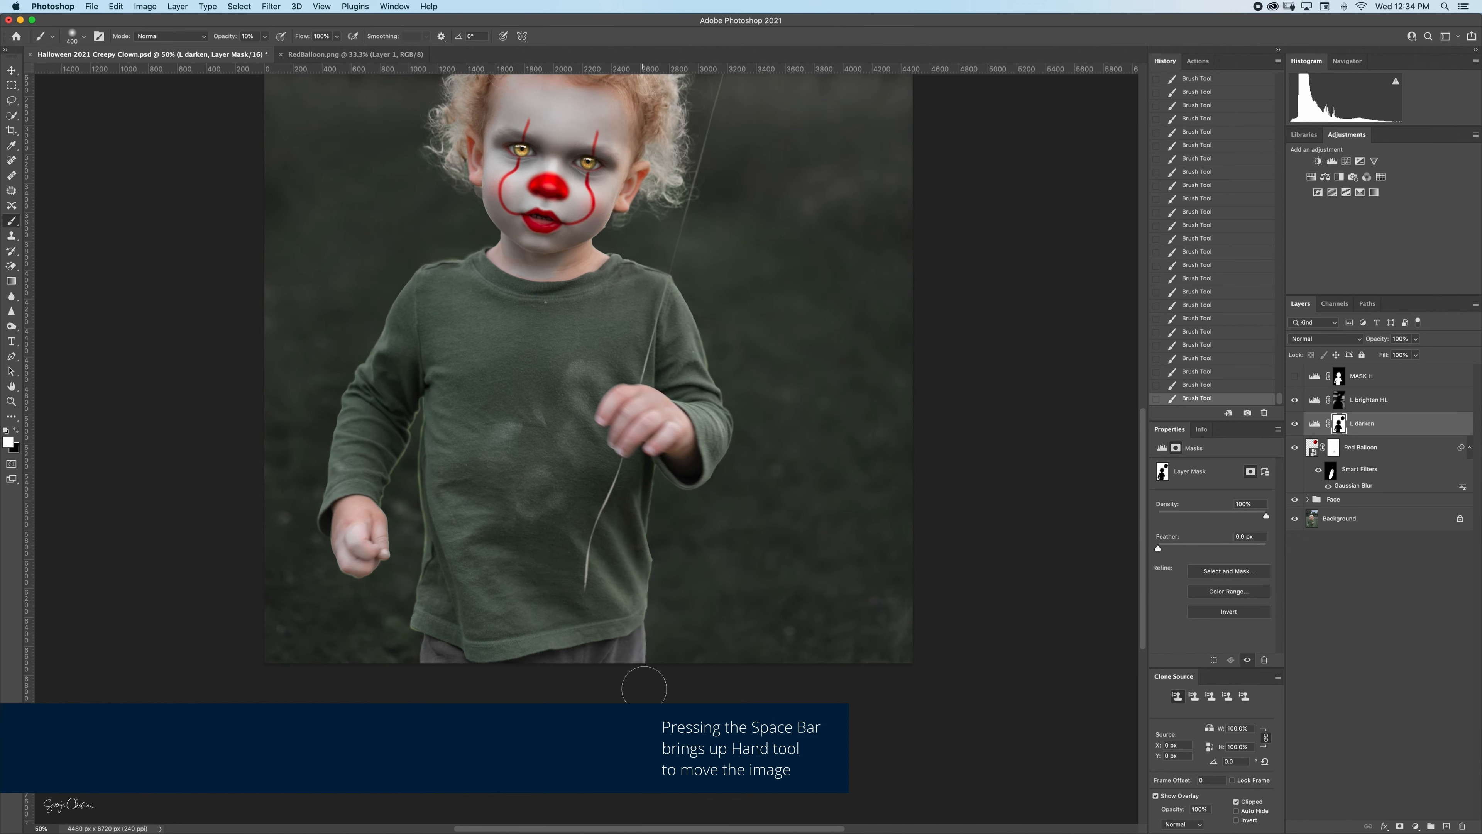
pyautogui.moveTo(384, 552); pyautogui.dragTo(326, 580)
pyautogui.moveTo(325, 580)
pyautogui.mouseDown()
pyautogui.moveTo(389, 560)
pyautogui.moveTo(399, 523)
pyautogui.moveTo(398, 565)
pyautogui.moveTo(370, 549)
pyautogui.moveTo(364, 589)
pyautogui.mouseUp()
pyautogui.moveTo(363, 589); pyautogui.dragTo(351, 552)
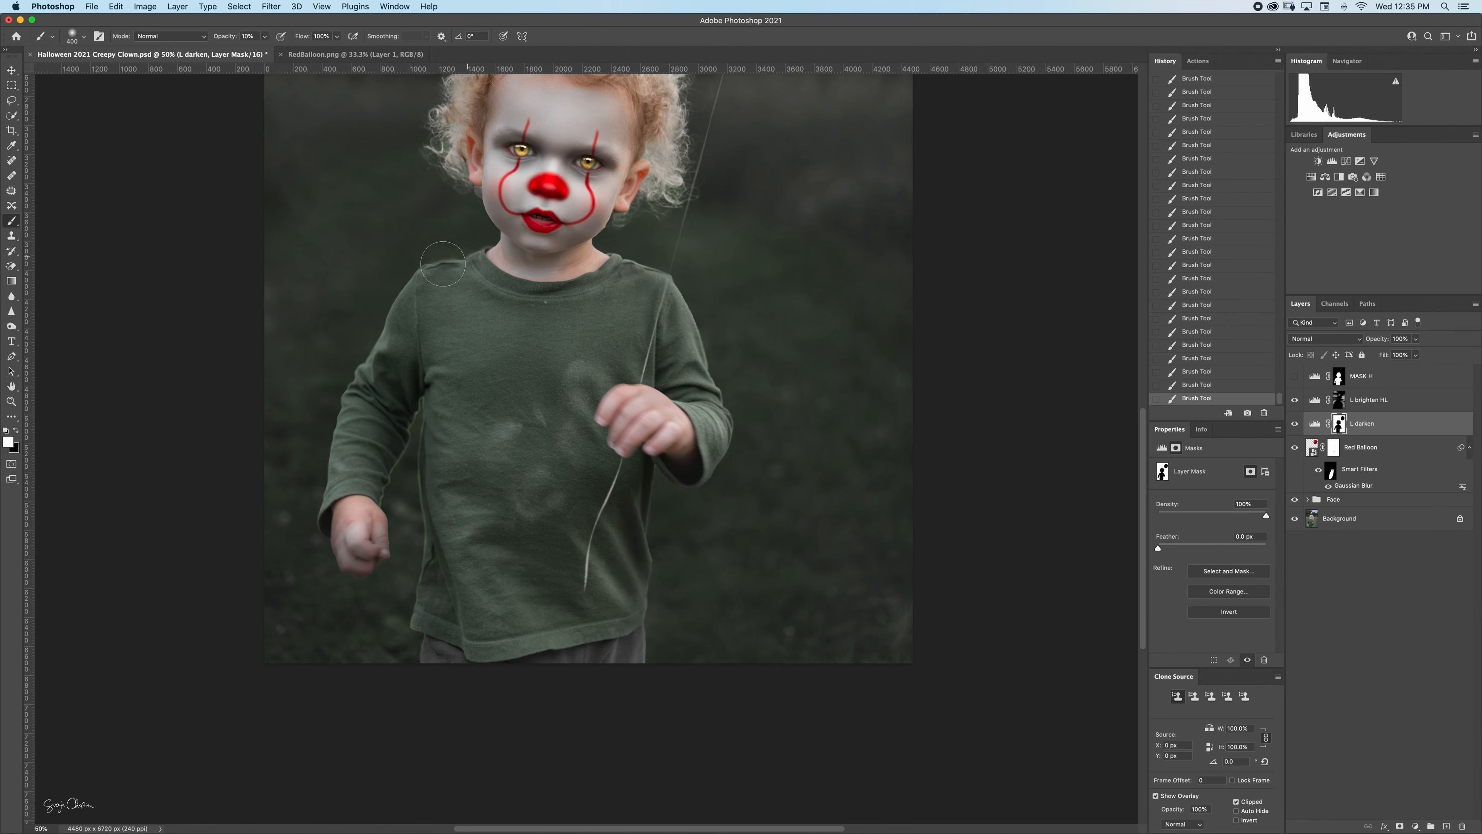
# Add a Levels adjustment layer above L brighten HL and set its white output level to 111.
pyautogui.moveTo(868, 280)
pyautogui.mouseDown()
pyautogui.moveTo(854, 420)
pyautogui.moveTo(899, 649)
pyautogui.mouseUp()
pyautogui.press('[')
pyautogui.press('[')
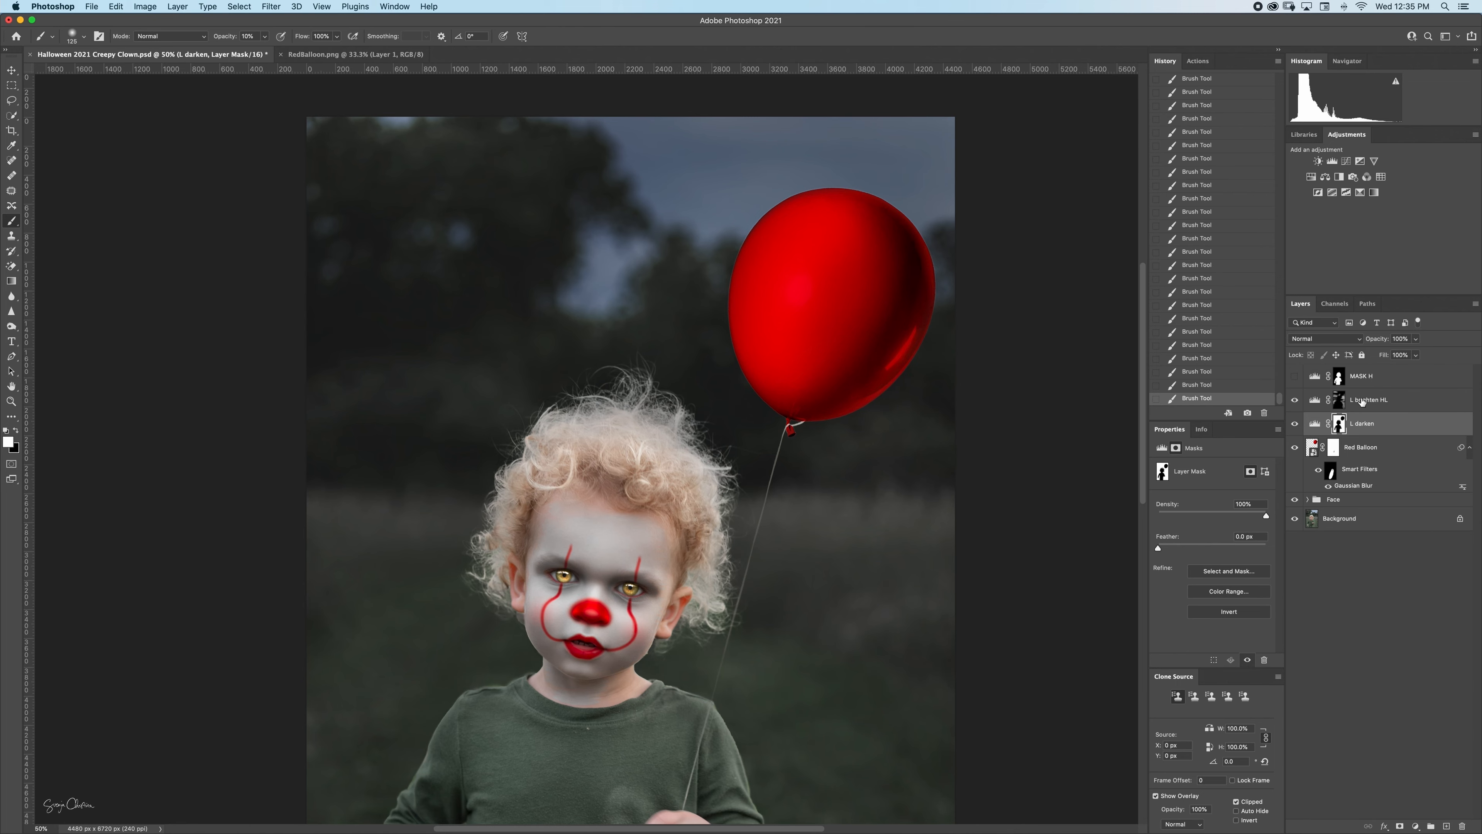
pyautogui.press('super+0')
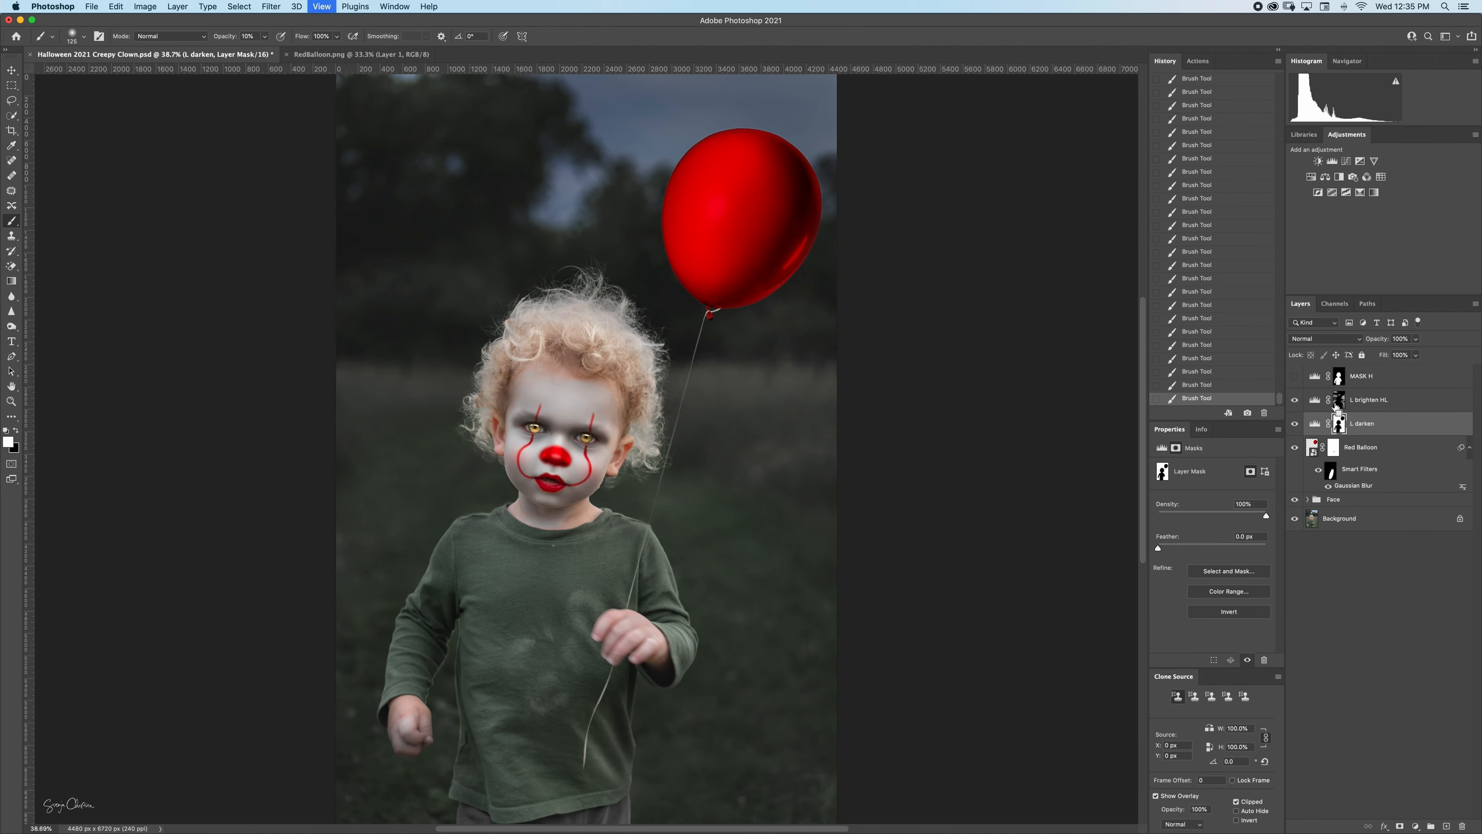
pyautogui.press('super+minus')
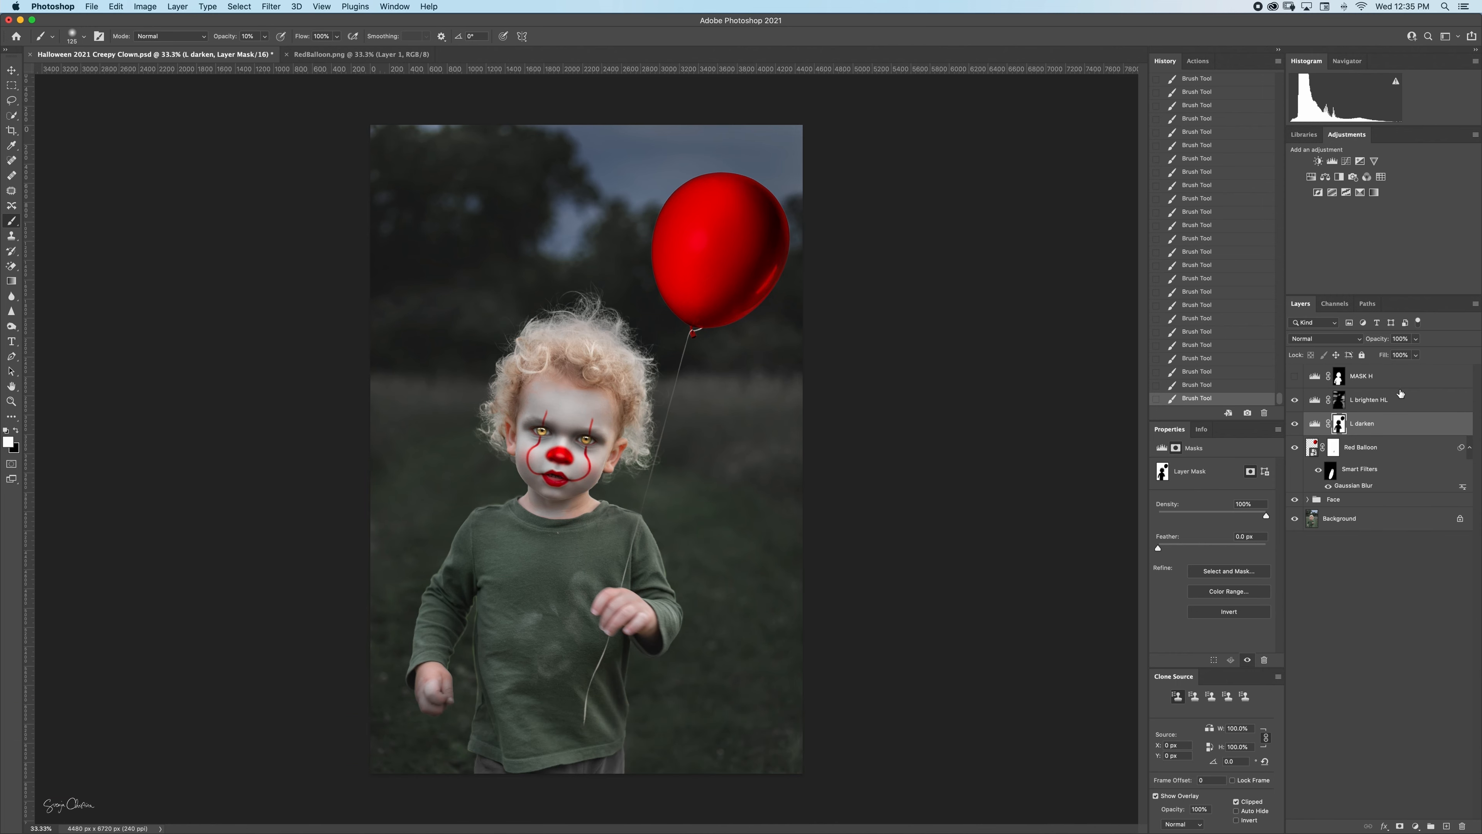
pyautogui.click(1378, 403)
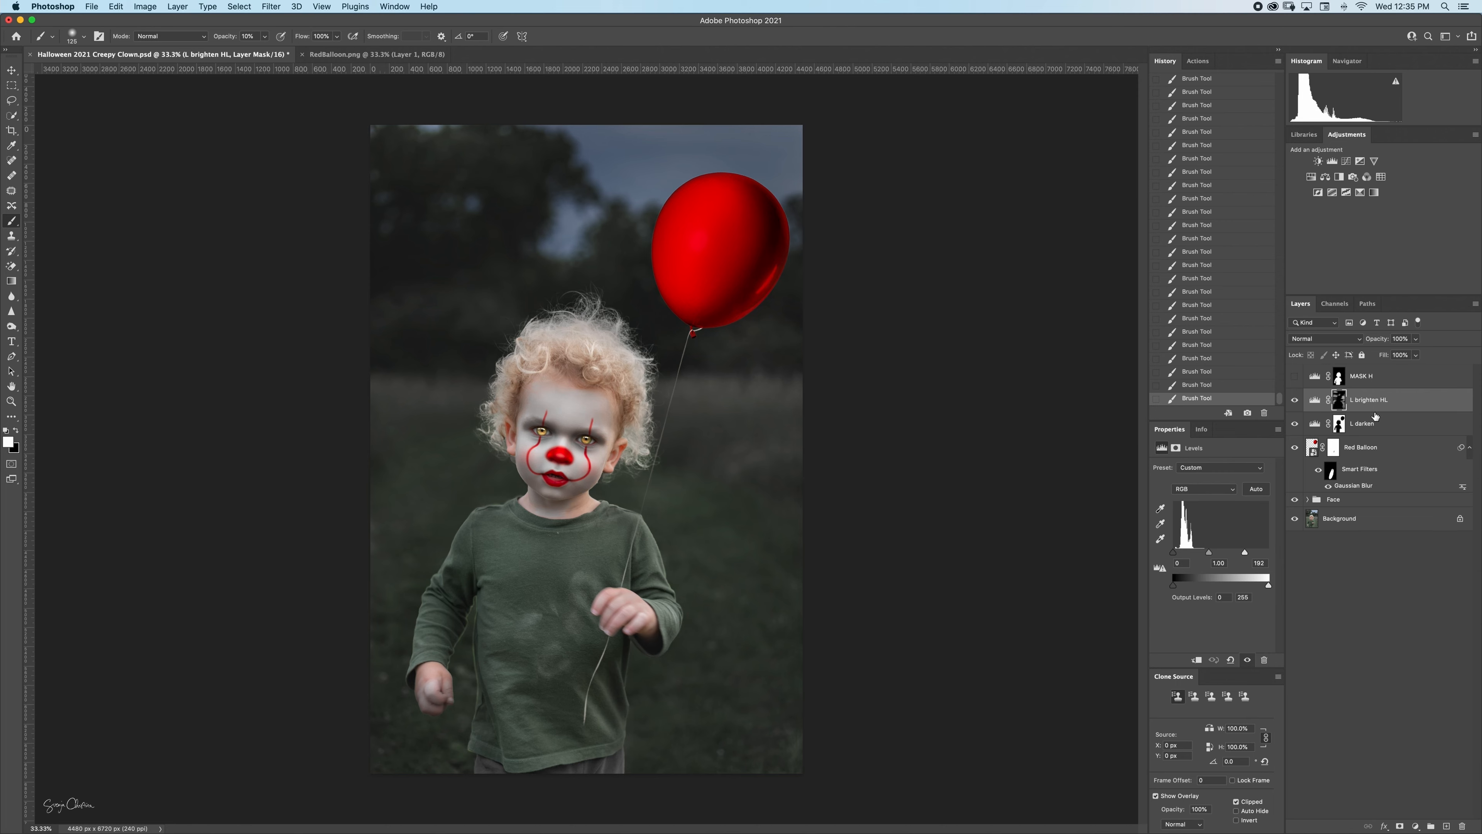
pyautogui.click(1332, 161)
pyautogui.moveTo(1268, 584); pyautogui.dragTo(1215, 588)
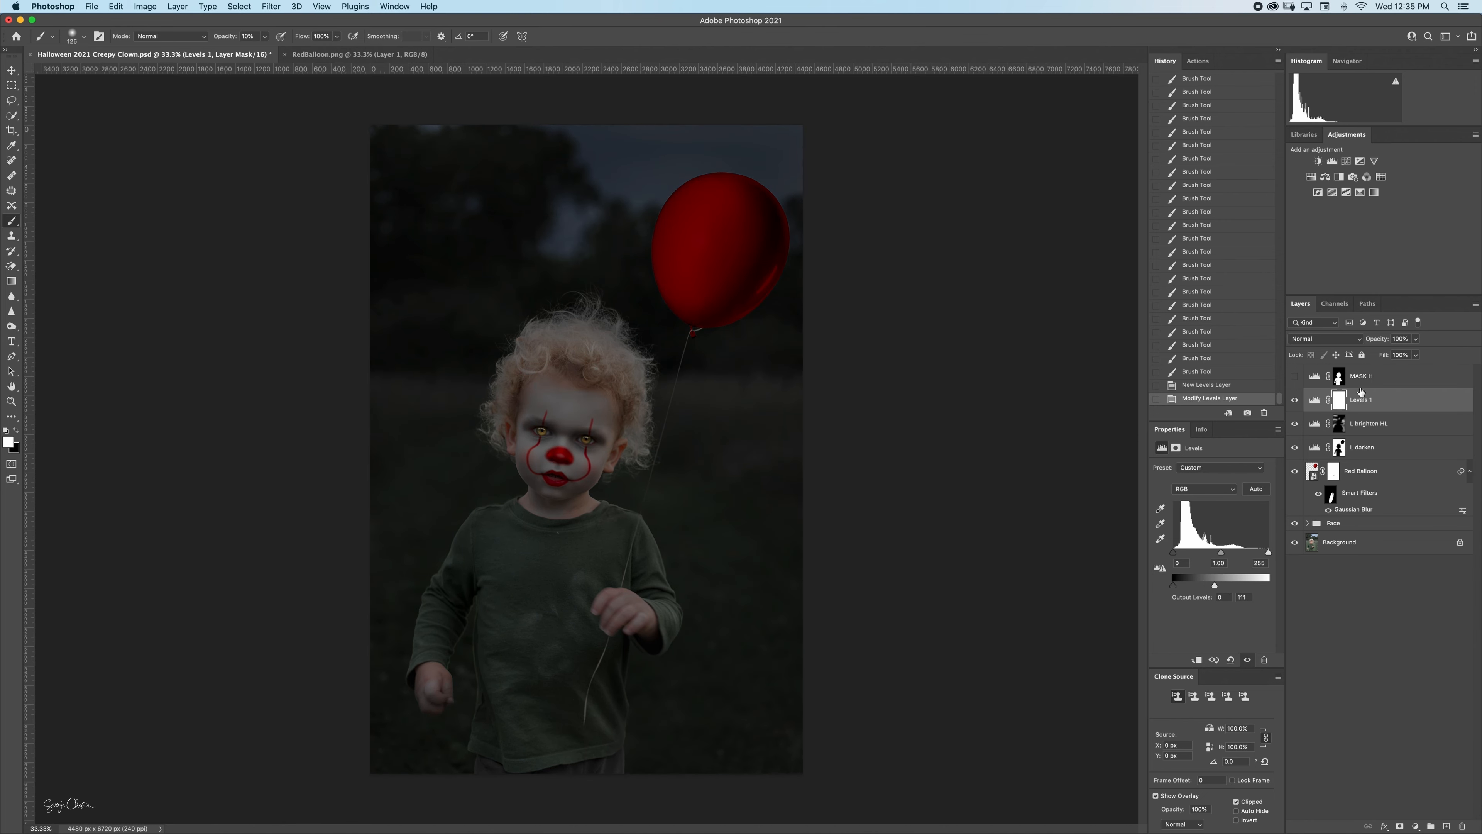
# On the new Levels mask, paint the balloon's centre black at 50% opacity, undo that stroke and repaint it at 30% opacity.
pyautogui.click(1349, 406)
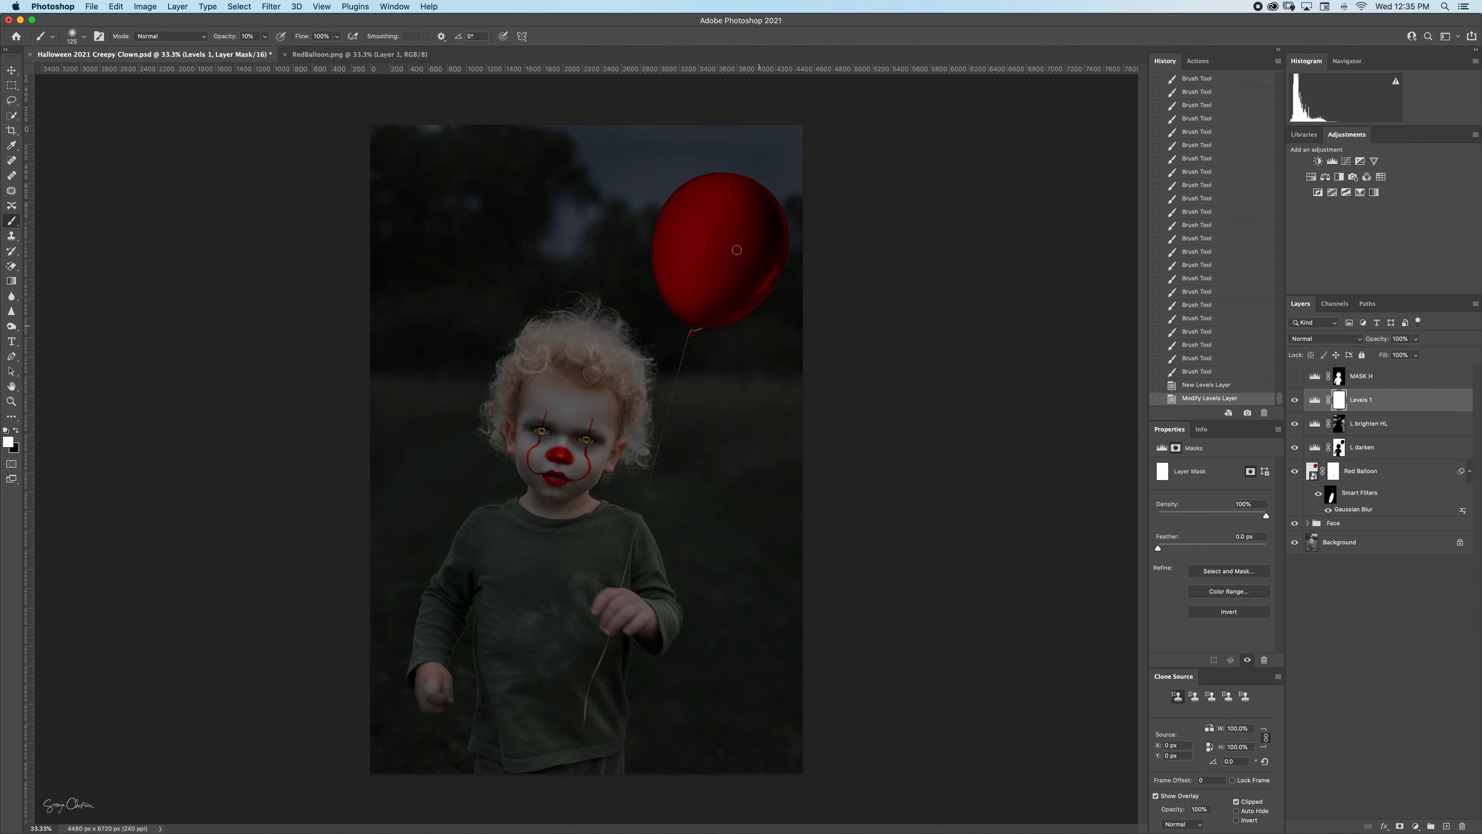
pyautogui.press('b')
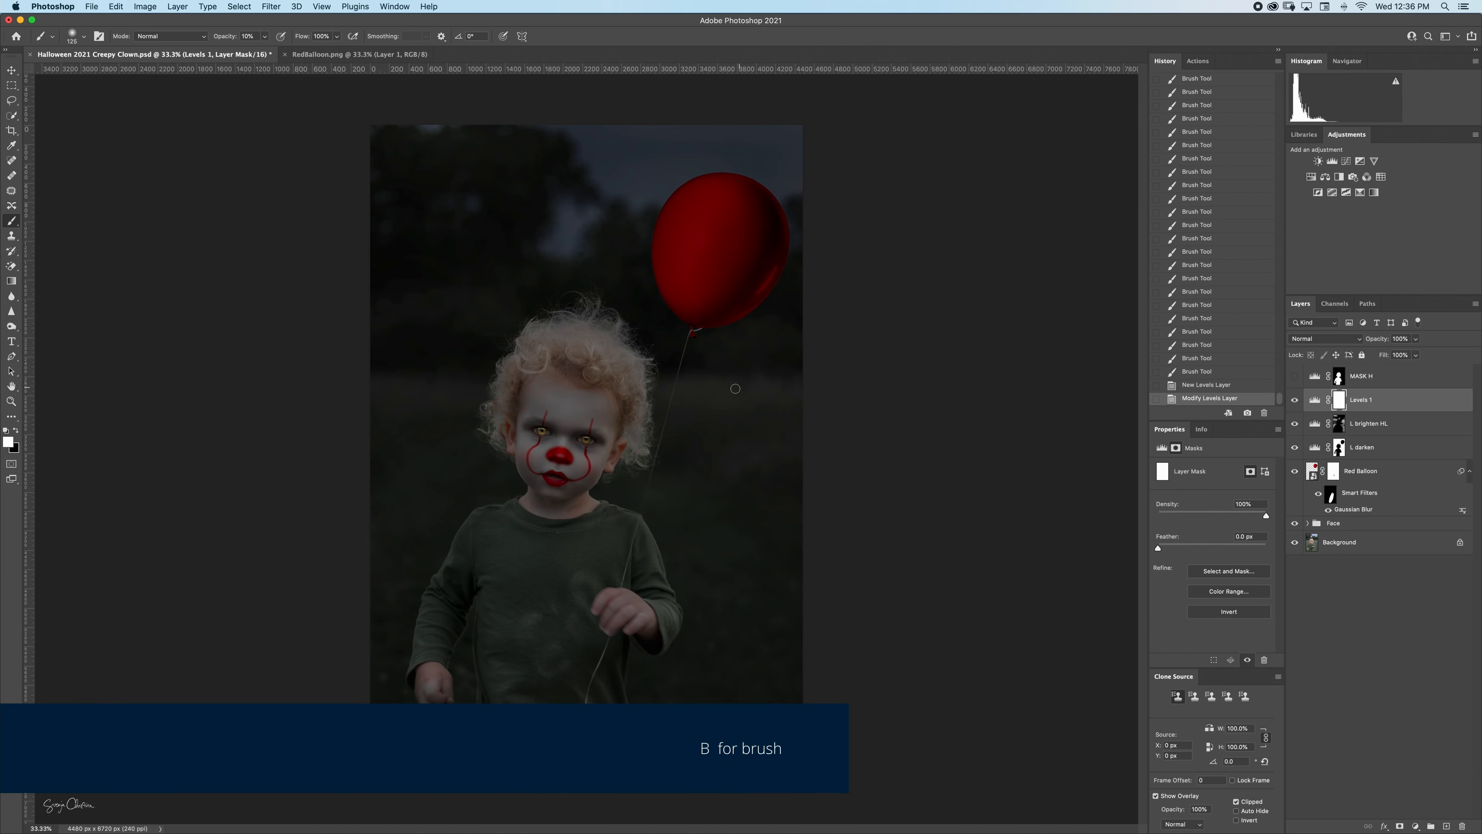
pyautogui.press('d')
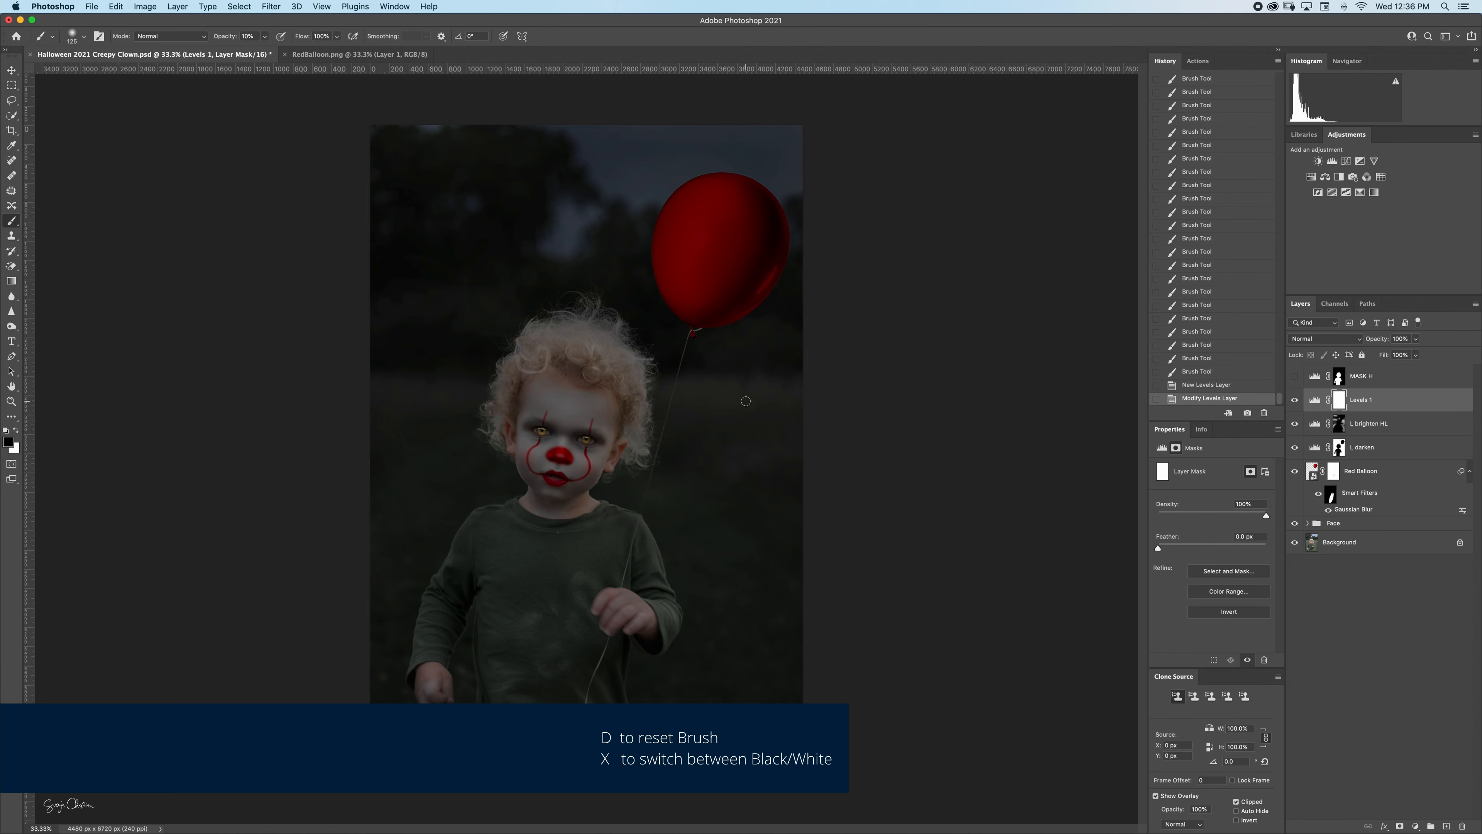
pyautogui.press('5')
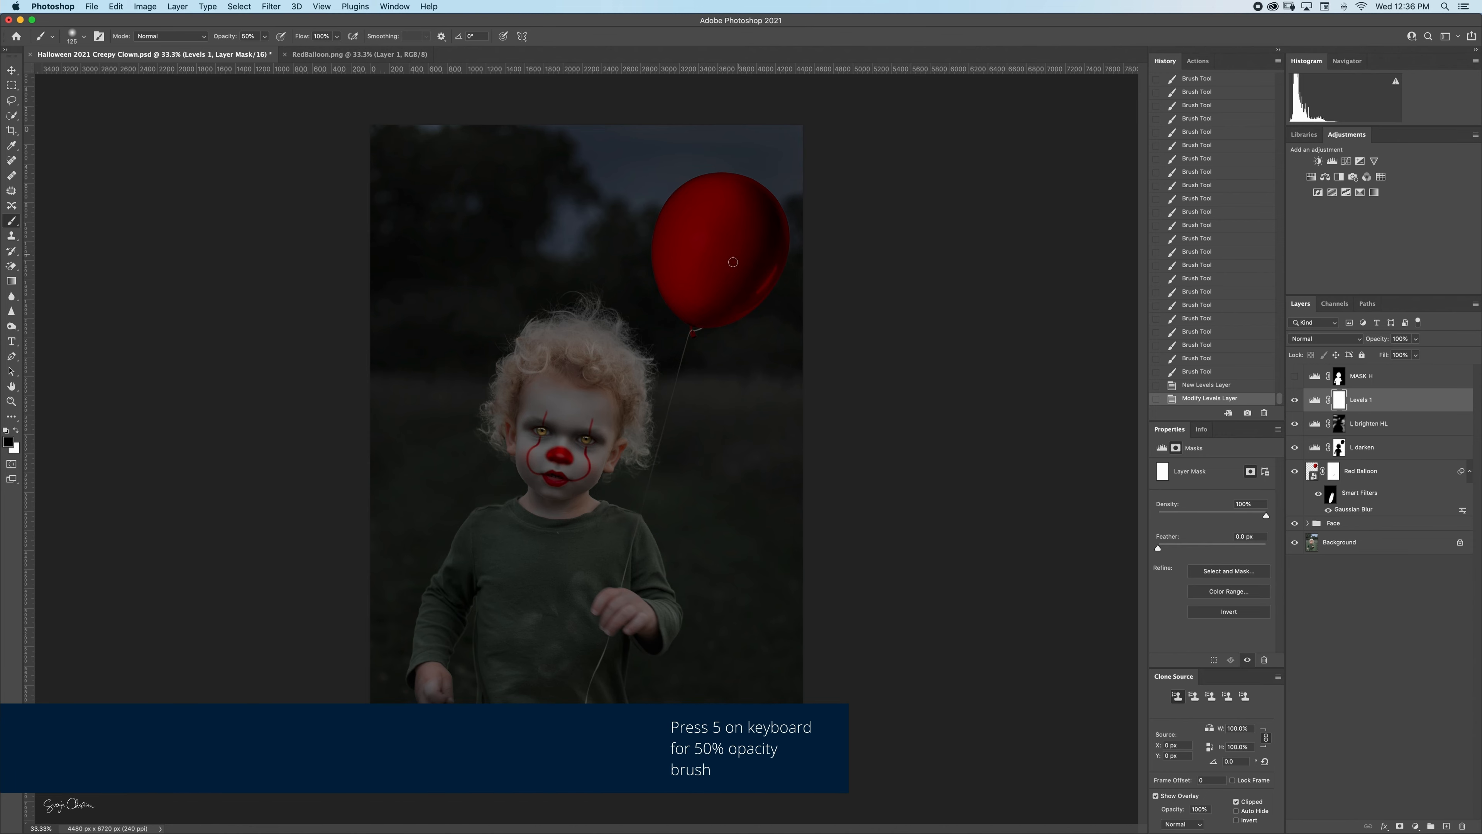
pyautogui.press(']')
pyautogui.press(']')
pyautogui.press(']')
pyautogui.press(']')
pyautogui.press(']')
pyautogui.press(']')
pyautogui.press(']')
pyautogui.press(']')
pyautogui.press(']')
pyautogui.press(']')
pyautogui.press(']')
pyautogui.press(']')
pyautogui.press(']')
pyautogui.press(']')
pyautogui.press(']')
pyautogui.press(']')
pyautogui.press(']')
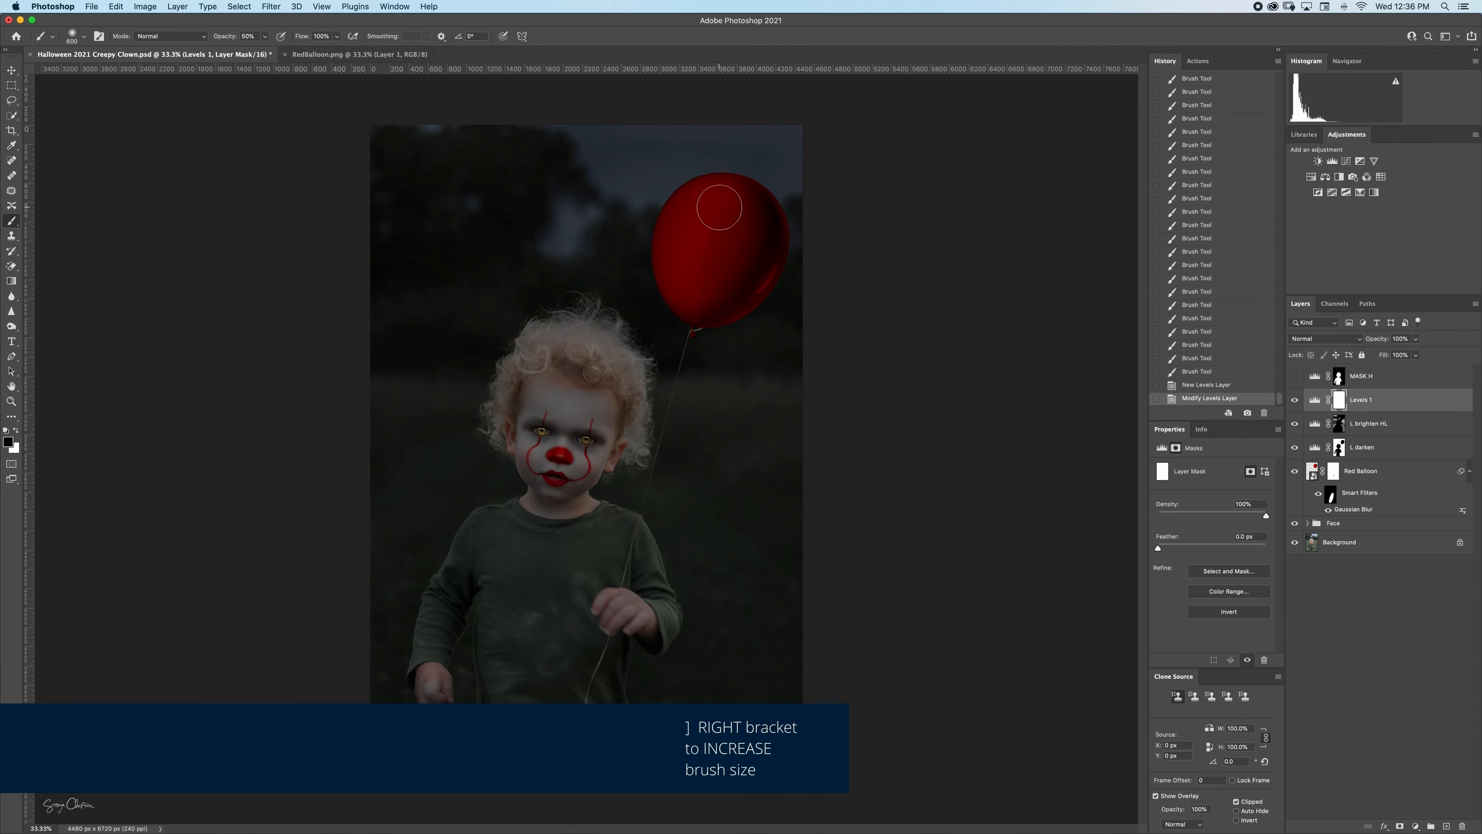
pyautogui.moveTo(719, 207); pyautogui.dragTo(705, 272)
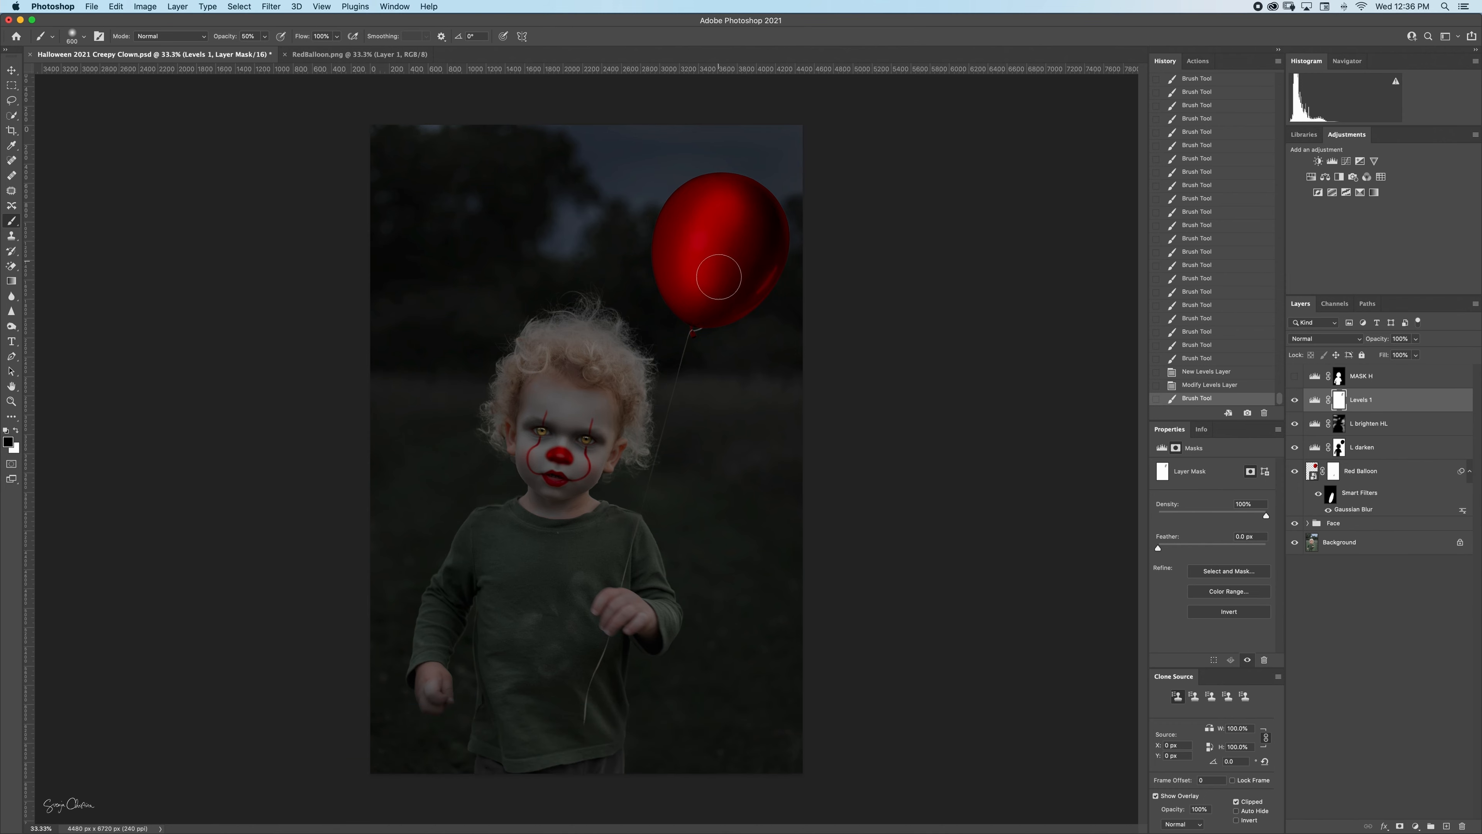
pyautogui.press('super+z')
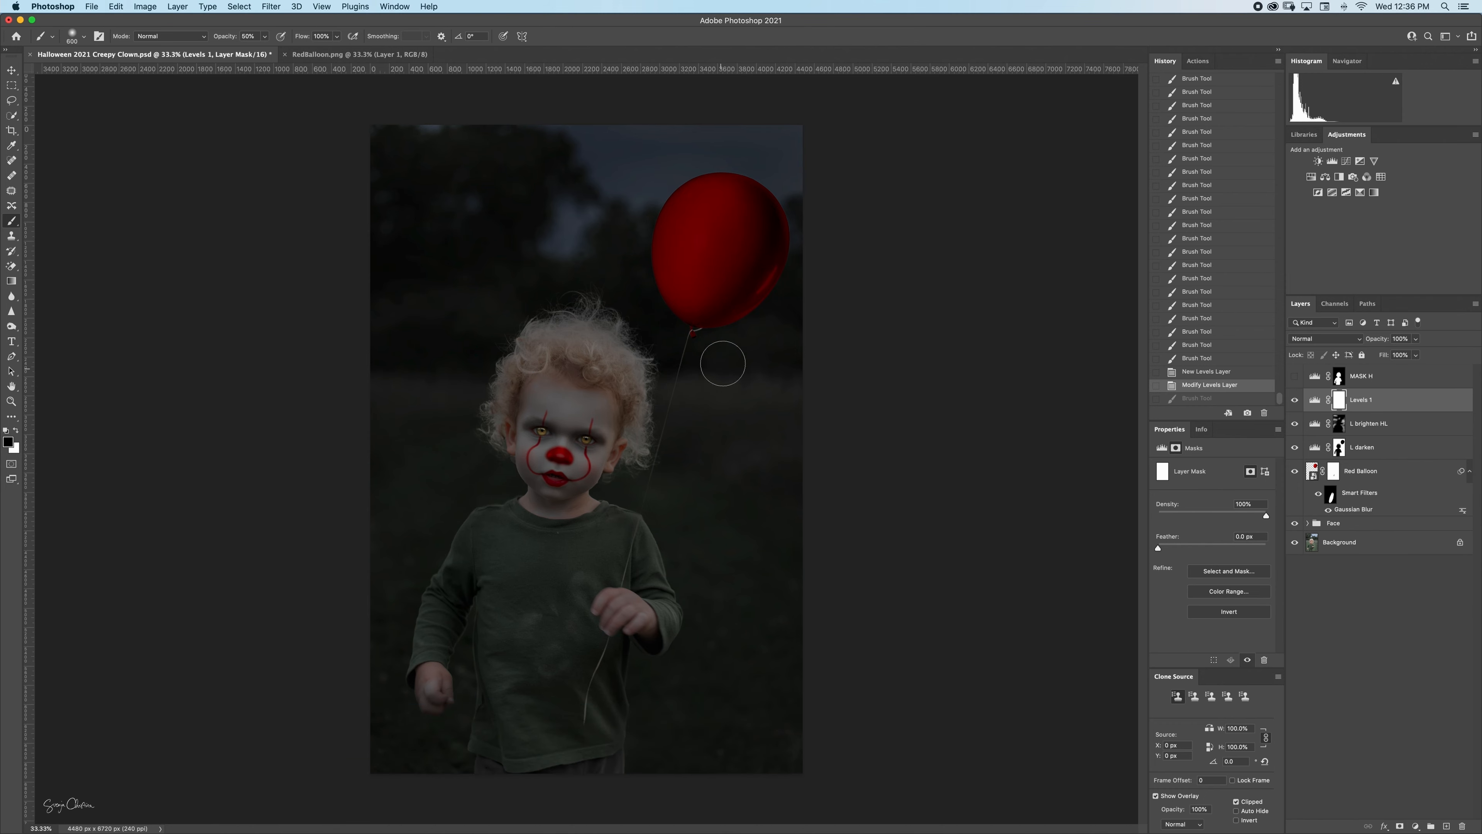
pyautogui.press('3')
pyautogui.moveTo(723, 197)
pyautogui.mouseDown()
pyautogui.moveTo(695, 293)
pyautogui.moveTo(701, 281)
pyautogui.mouseUp()
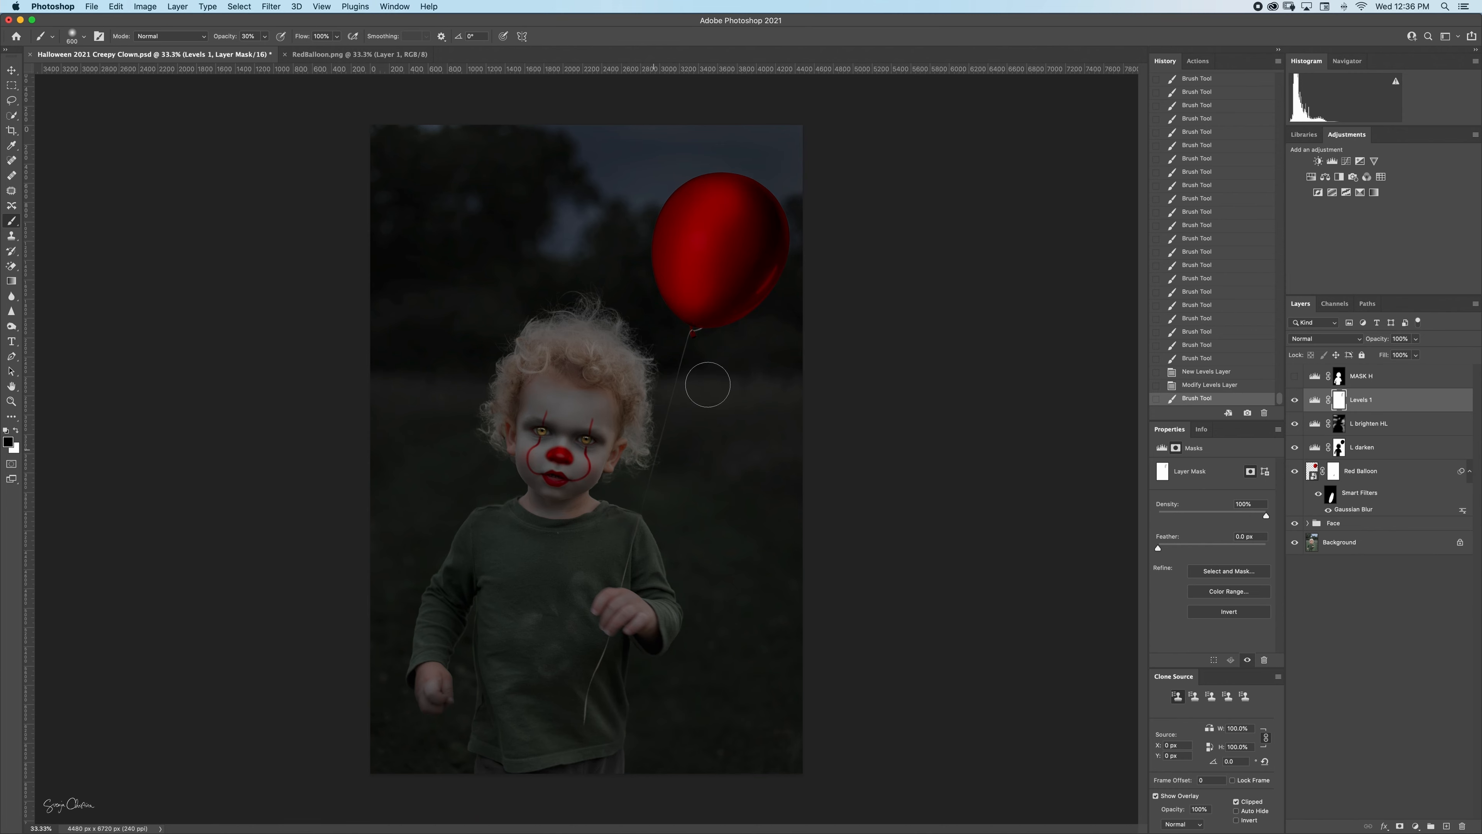
# Enlarge the brush to 2500 px and paint black at 30% opacity over the child on the Levels 1 mask.
pyautogui.press(']')
pyautogui.press(']')
pyautogui.press(']')
pyautogui.press(']')
pyautogui.press(']')
pyautogui.press(']')
pyautogui.press(']')
pyautogui.press(']')
pyautogui.press(']')
pyautogui.press(']')
pyautogui.press(']')
pyautogui.press(']')
pyautogui.press(']')
pyautogui.press(']')
pyautogui.press(']')
pyautogui.press(']')
pyautogui.press(']')
pyautogui.press(']')
pyautogui.press(']')
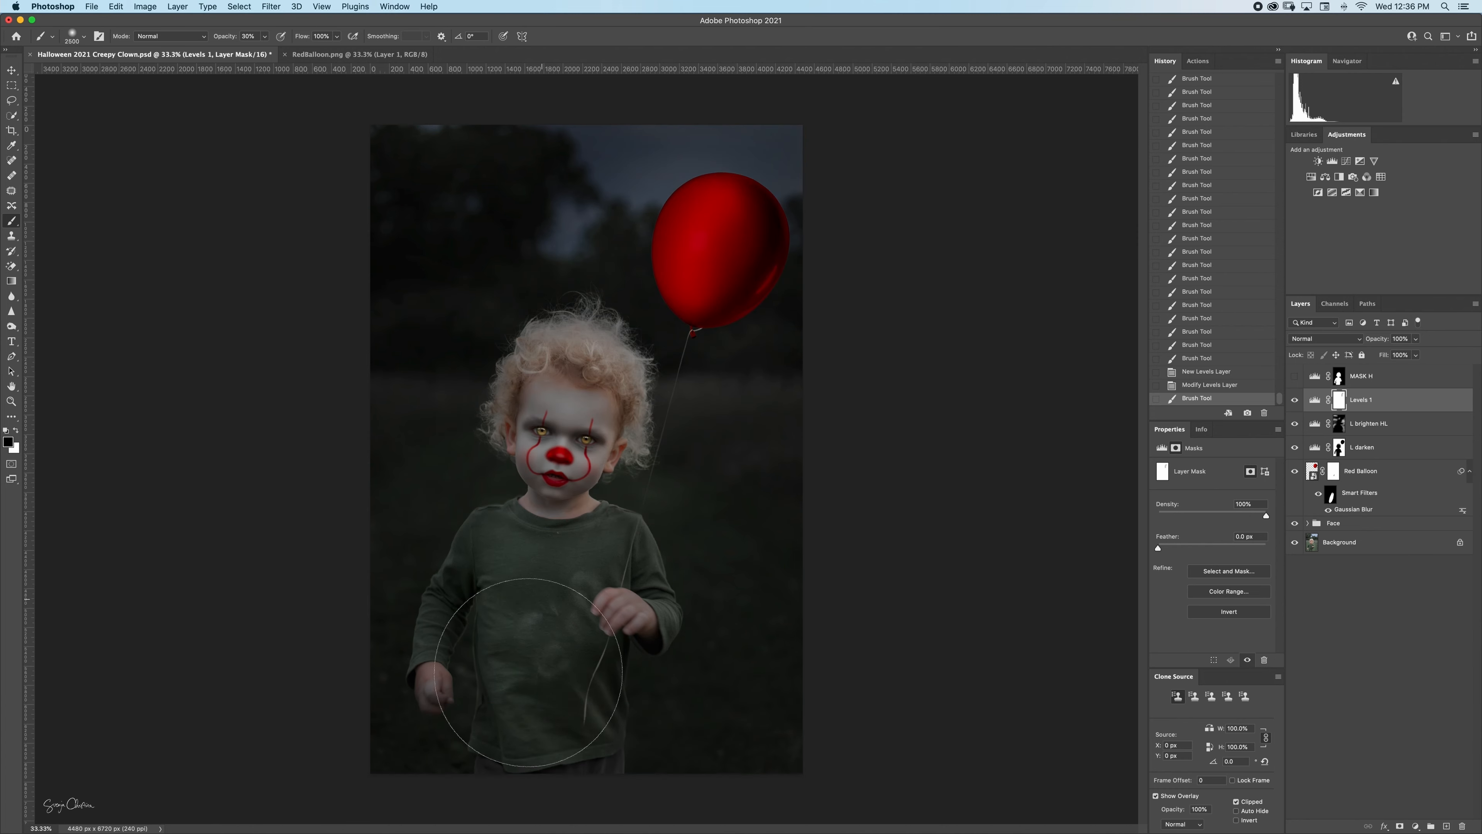
pyautogui.moveTo(528, 672)
pyautogui.mouseDown()
pyautogui.moveTo(599, 498)
pyautogui.moveTo(634, 707)
pyautogui.mouseUp()
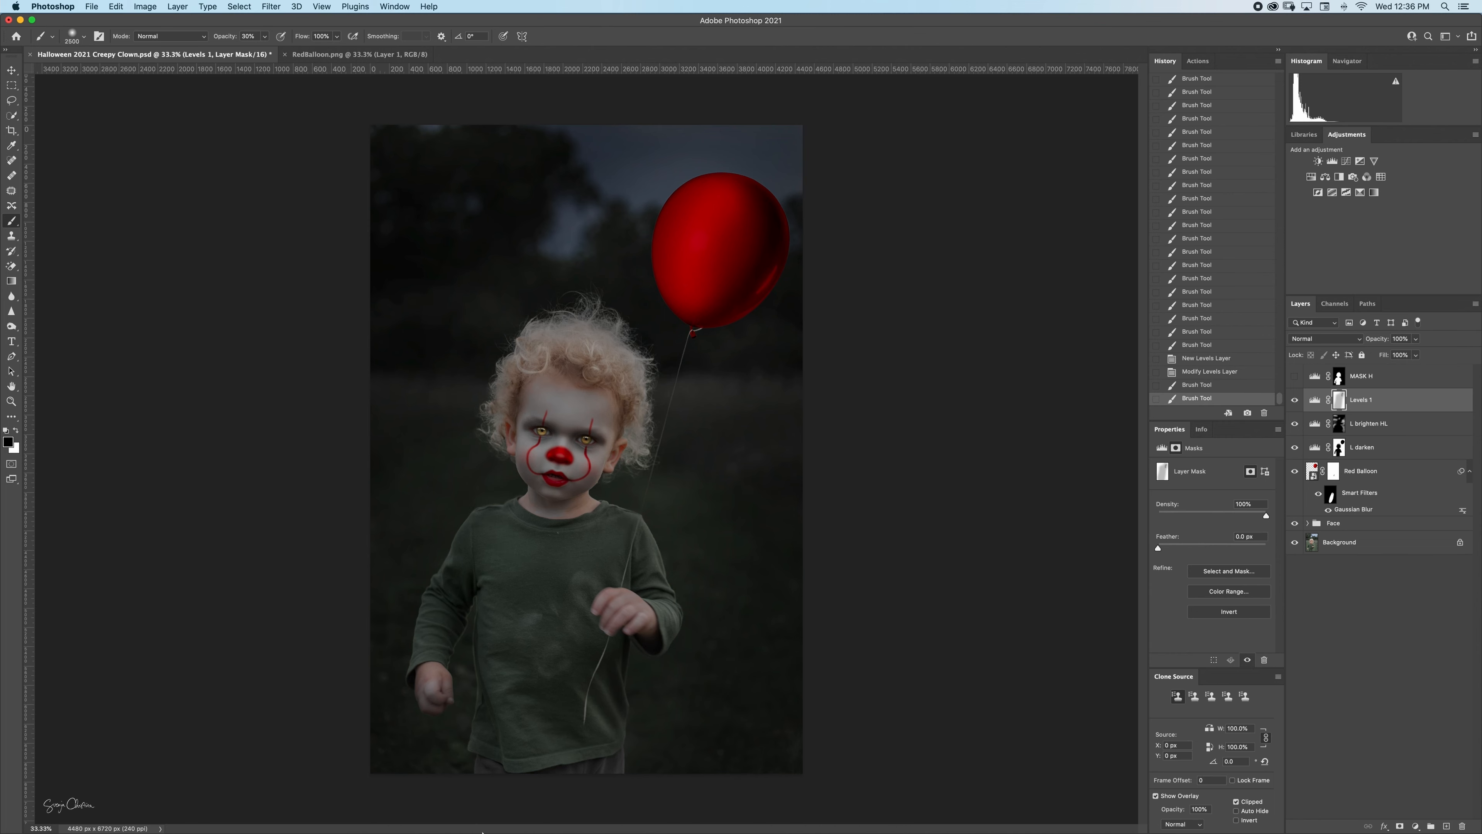
# Reduce the brush slightly, lighten the face, balloon and surrounding background on the Levels 1 mask, and compare with the layer hidden.
pyautogui.press('[')
pyautogui.press('[')
pyautogui.press('[')
pyautogui.click(564, 422)
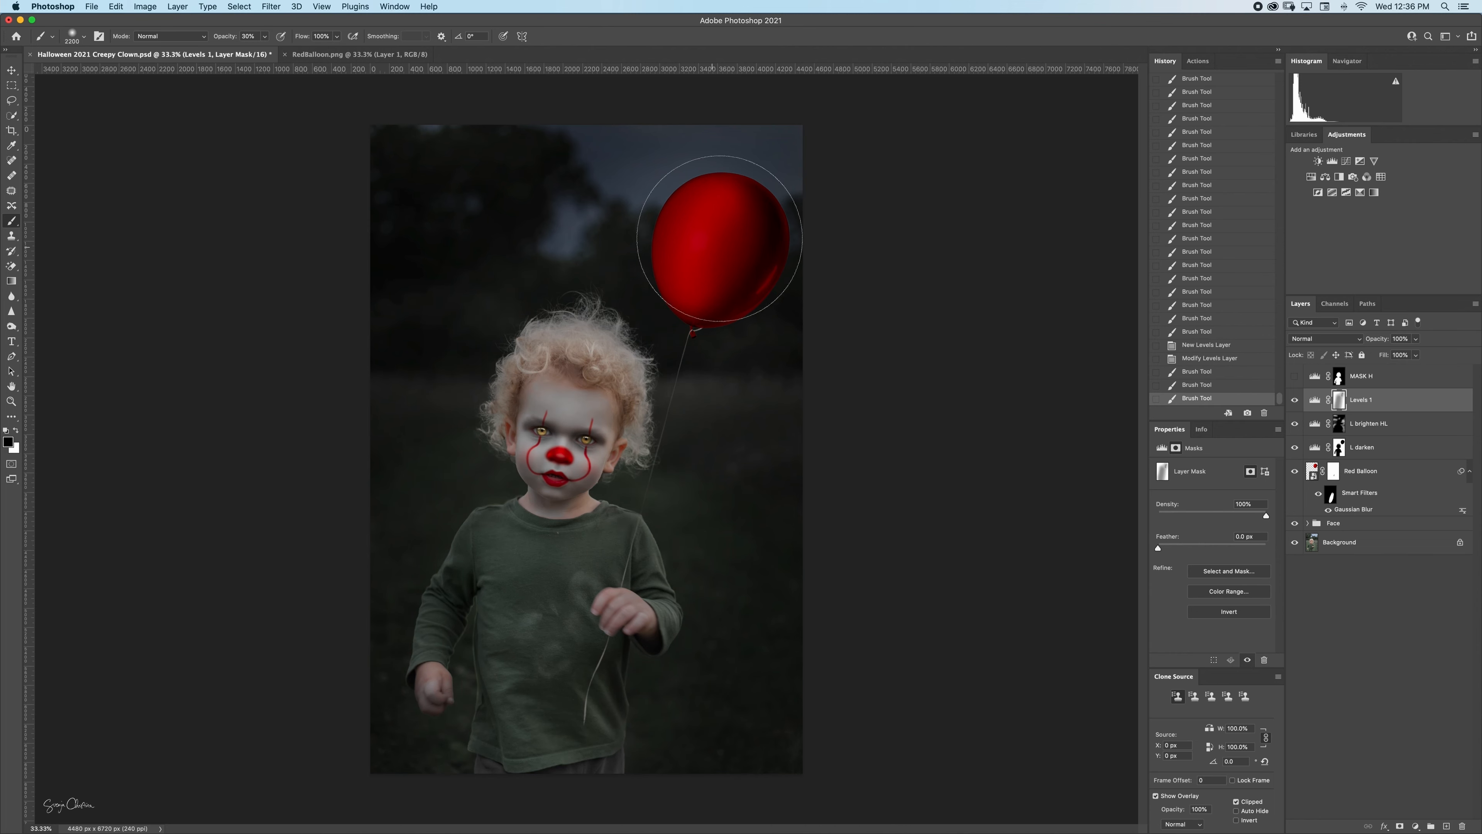
pyautogui.moveTo(708, 261)
pyautogui.mouseDown()
pyautogui.moveTo(787, 433)
pyautogui.moveTo(430, 379)
pyautogui.moveTo(317, 381)
pyautogui.mouseUp()
pyautogui.moveTo(301, 228)
pyautogui.mouseDown()
pyautogui.moveTo(797, 536)
pyautogui.moveTo(957, 741)
pyautogui.mouseUp()
pyautogui.moveTo(298, 541); pyautogui.dragTo(402, 654)
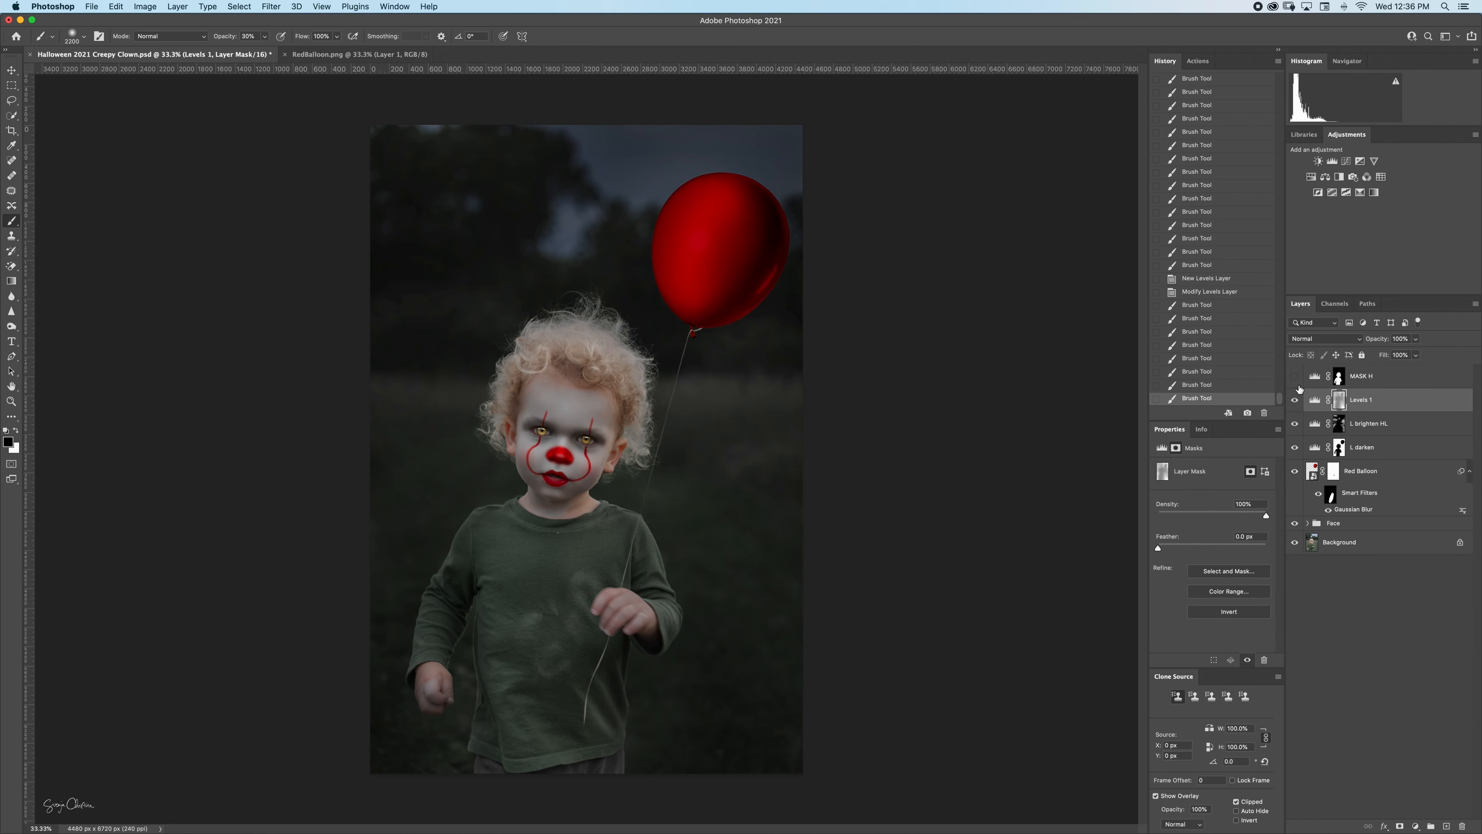
pyautogui.click(1295, 403)
pyautogui.click(1295, 400)
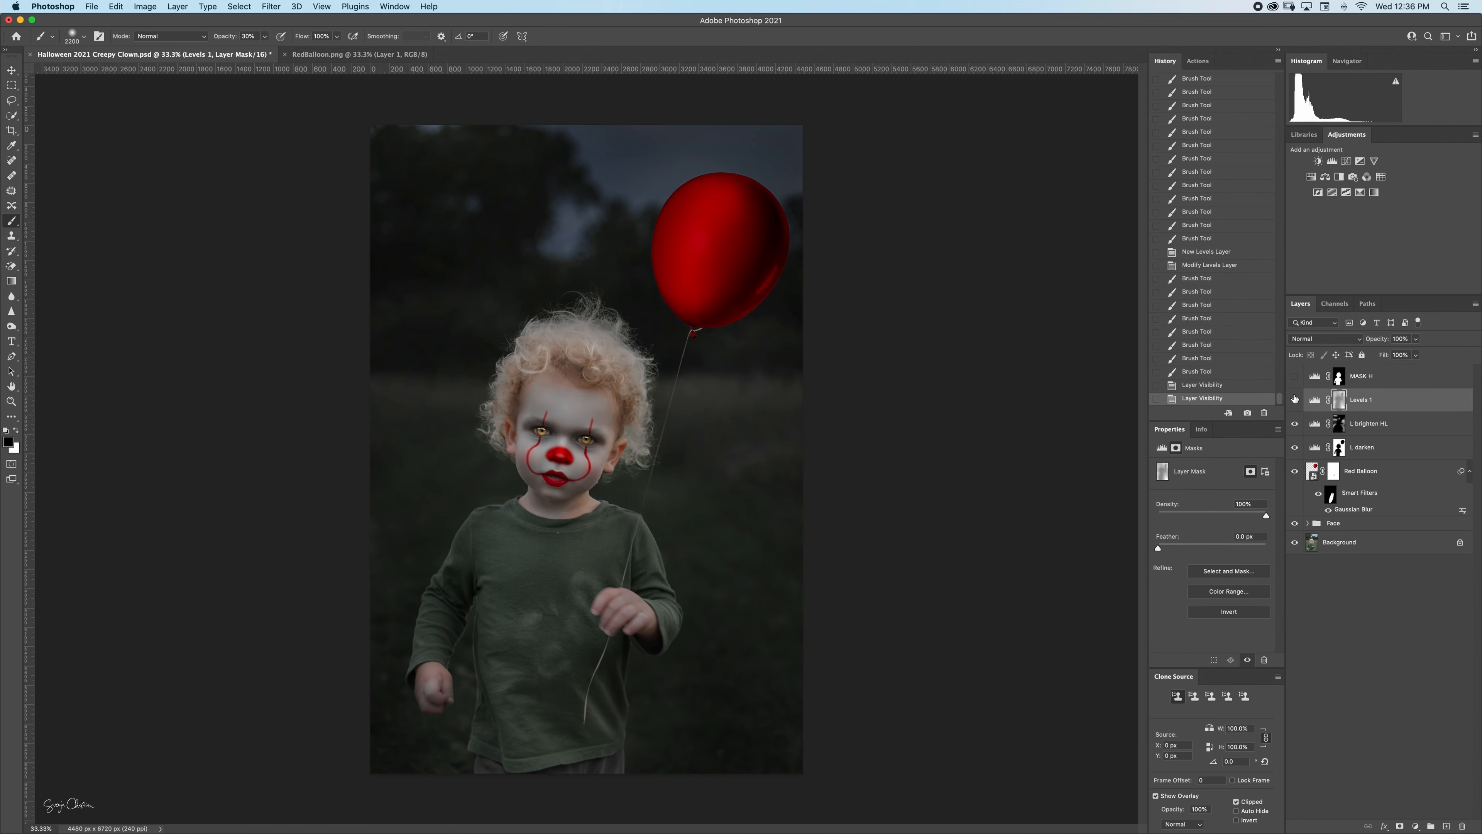
pyautogui.click(1295, 401)
pyautogui.click(1295, 403)
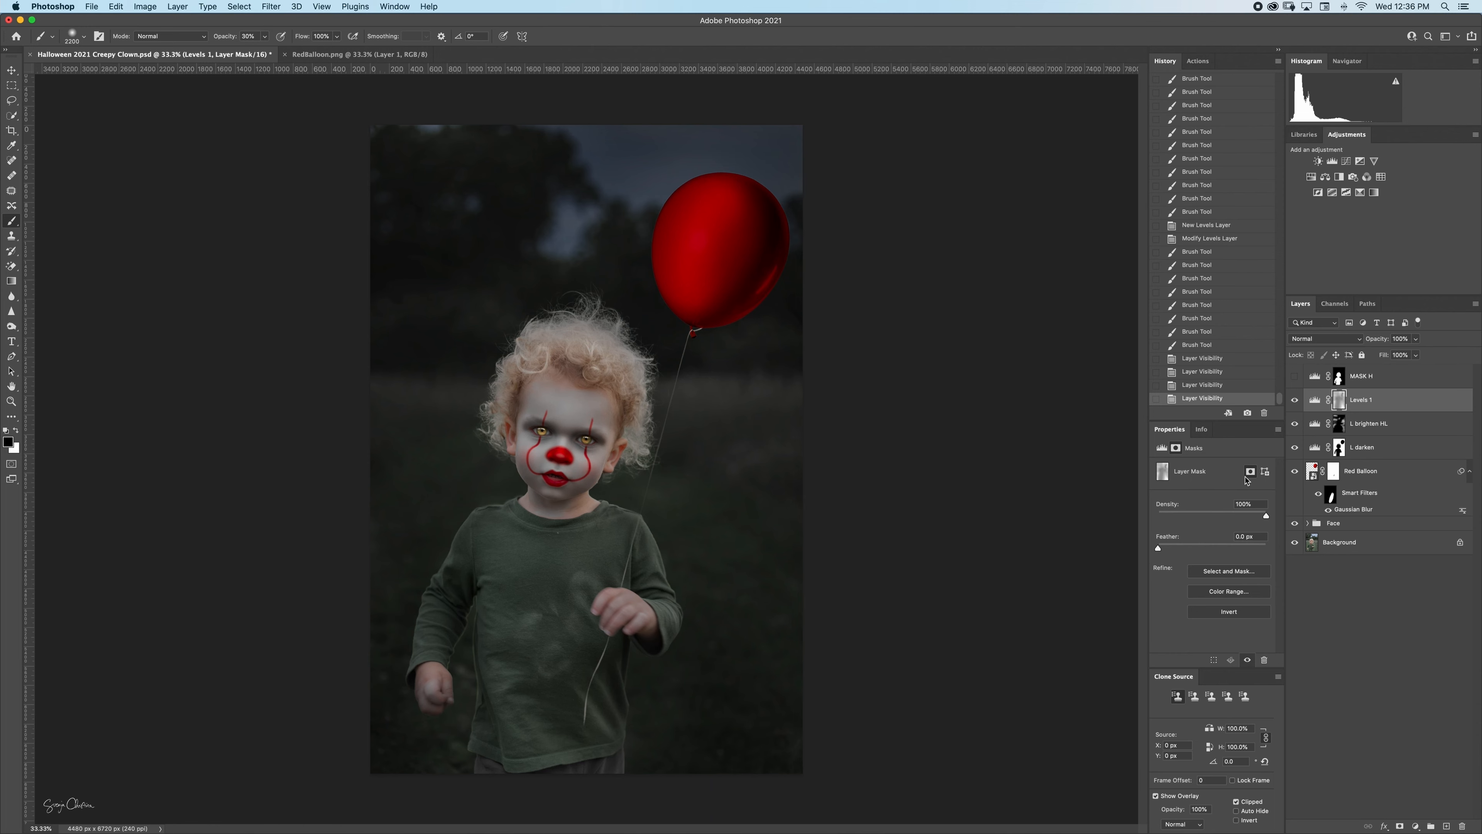
# Add a Gradient Map adjustment layer above Levels 1 with Dither enabled and apply the third gradient preset from the Greens group.
pyautogui.click(1375, 193)
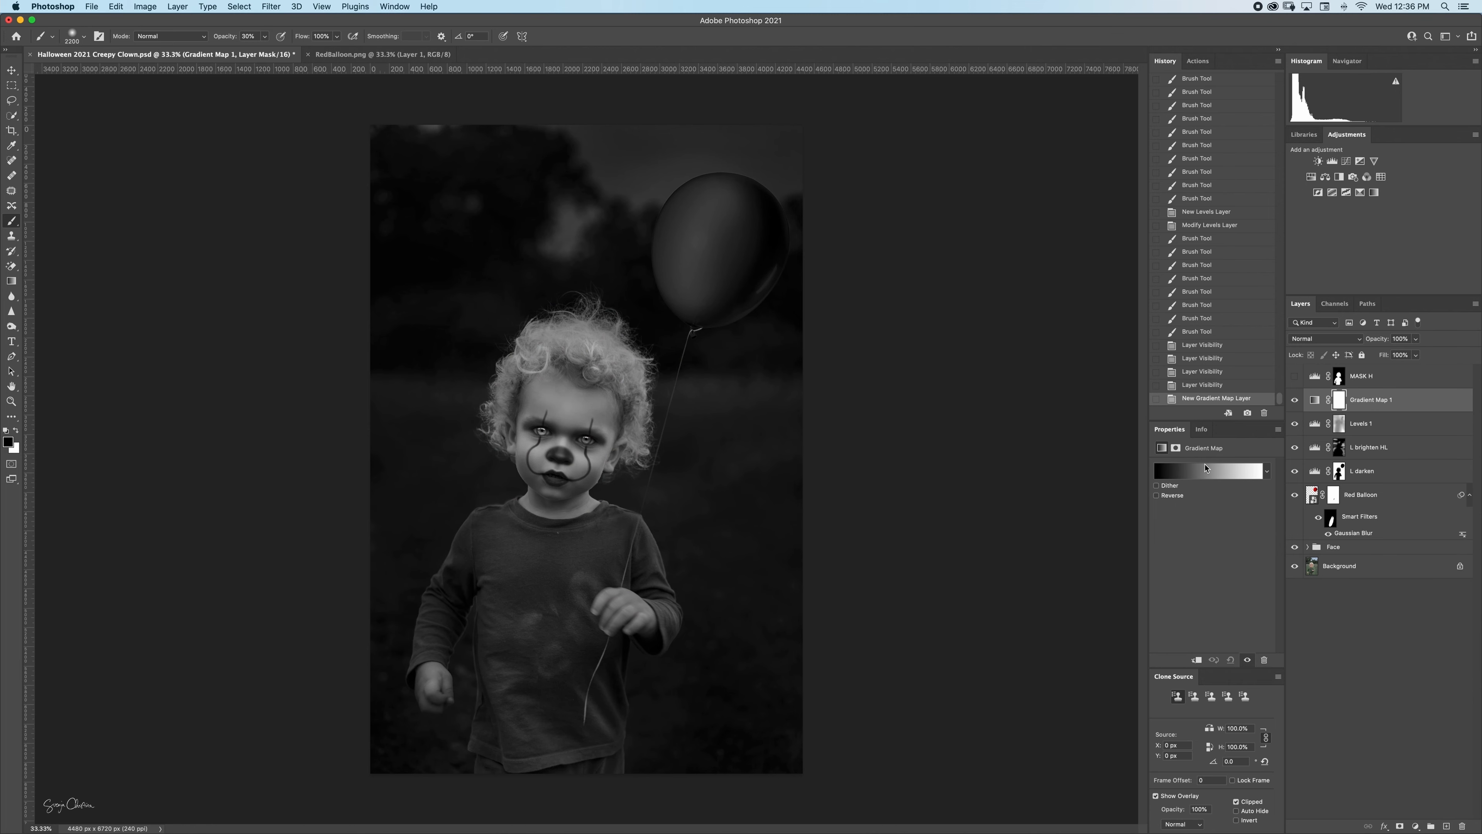
pyautogui.click(1155, 486)
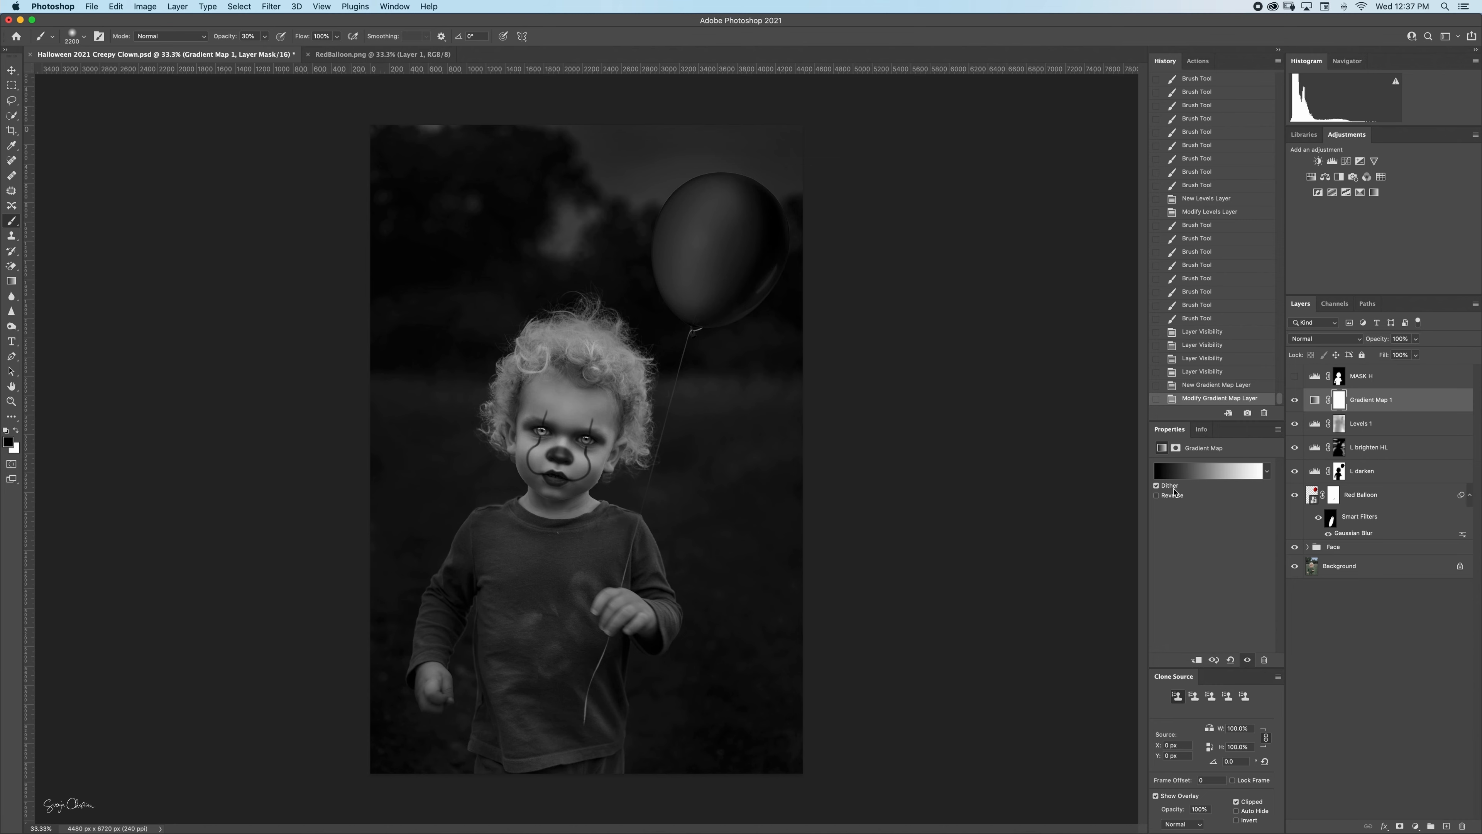
pyautogui.click(1267, 473)
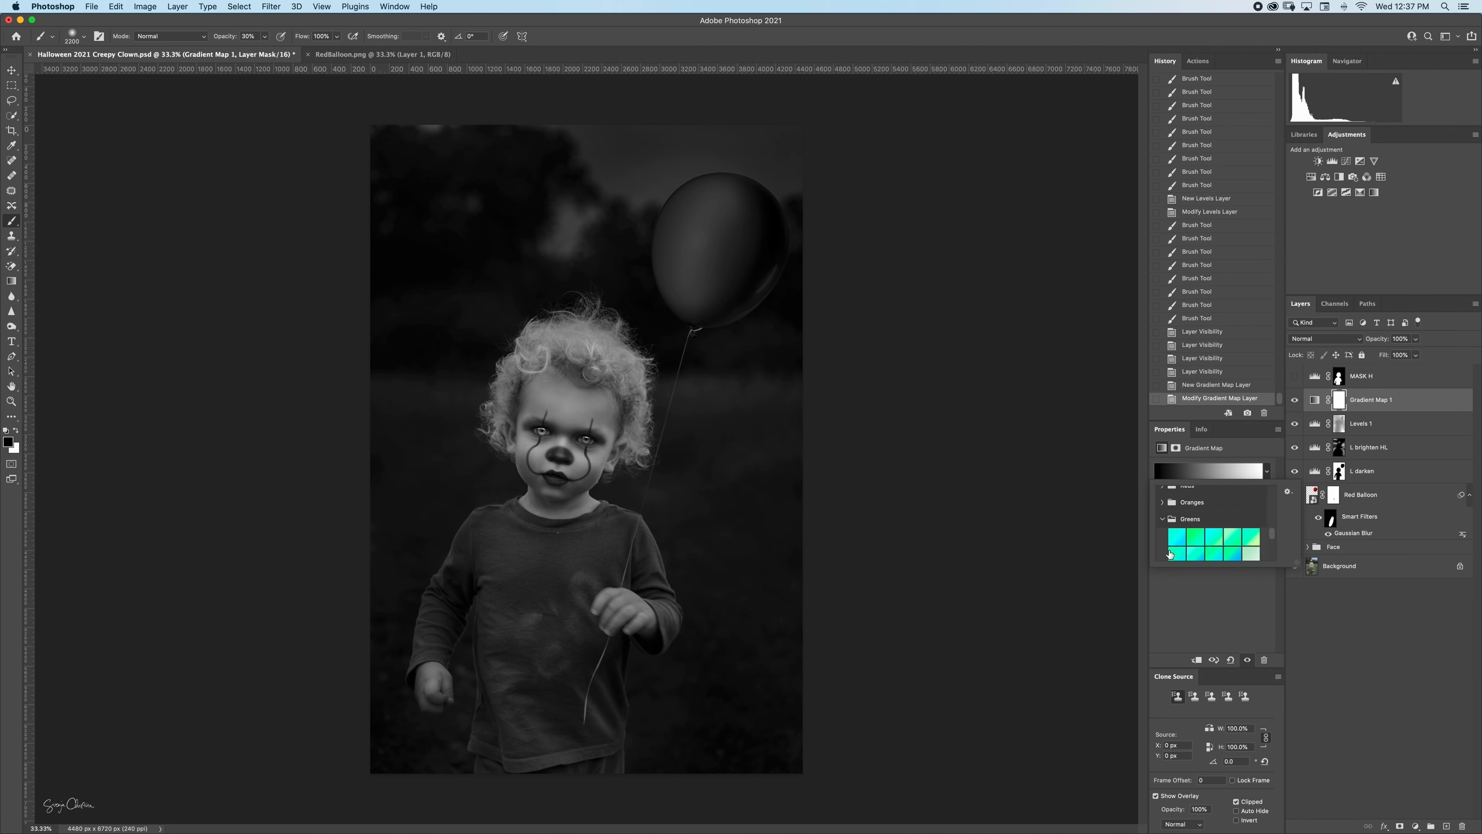
pyautogui.click(1217, 537)
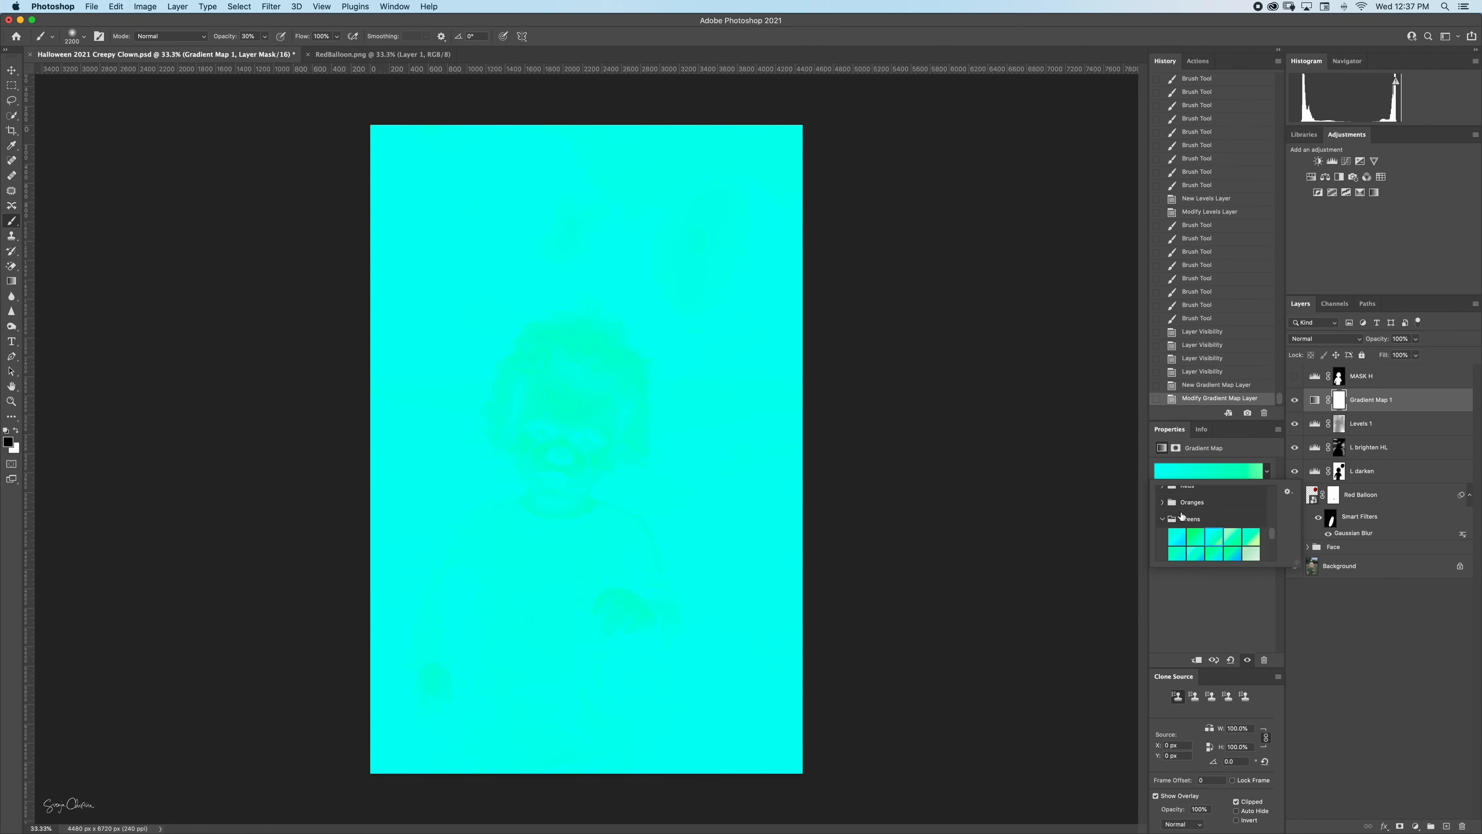
pyautogui.click(1162, 519)
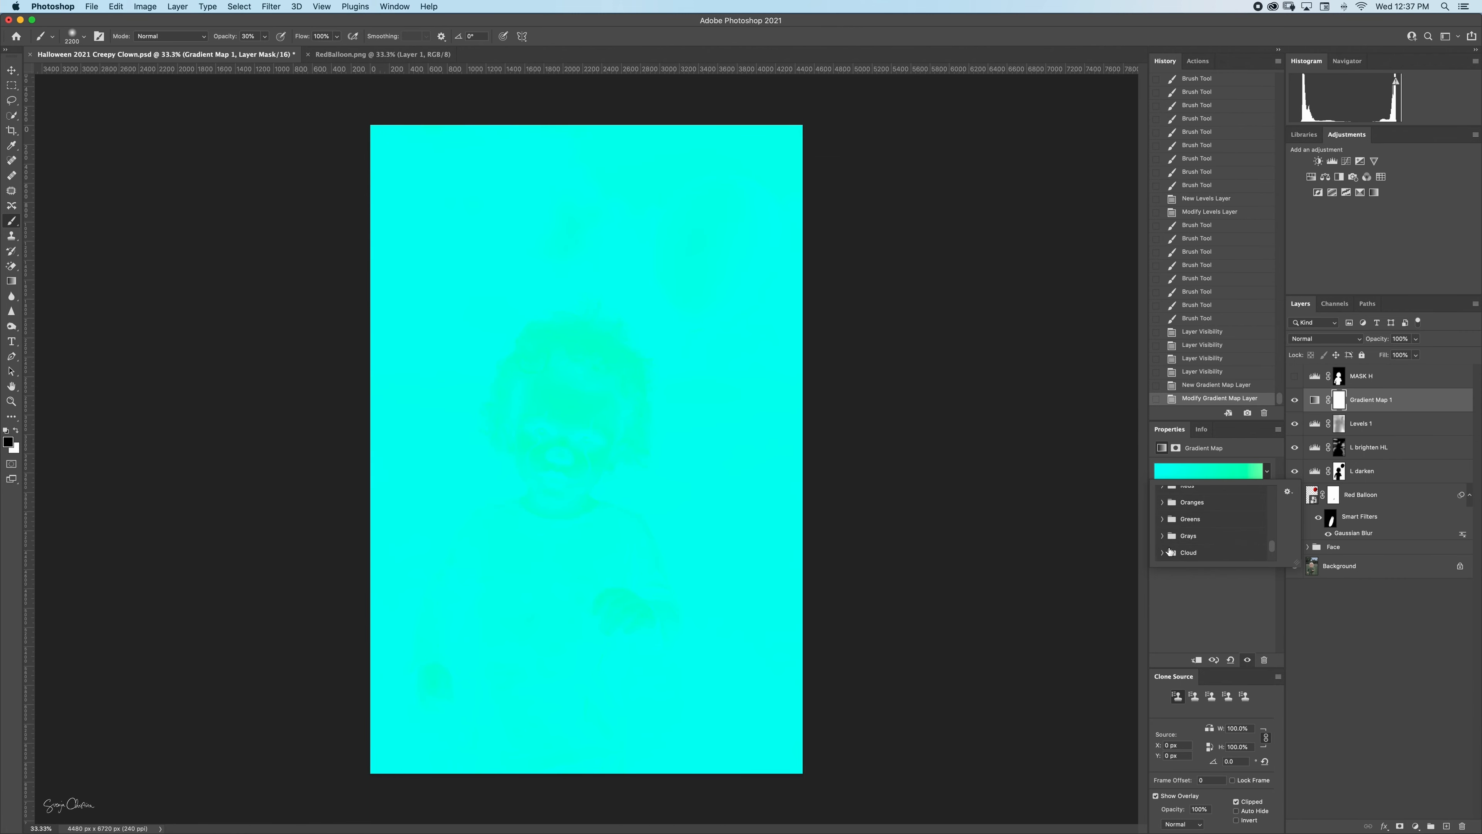
pyautogui.click(1390, 406)
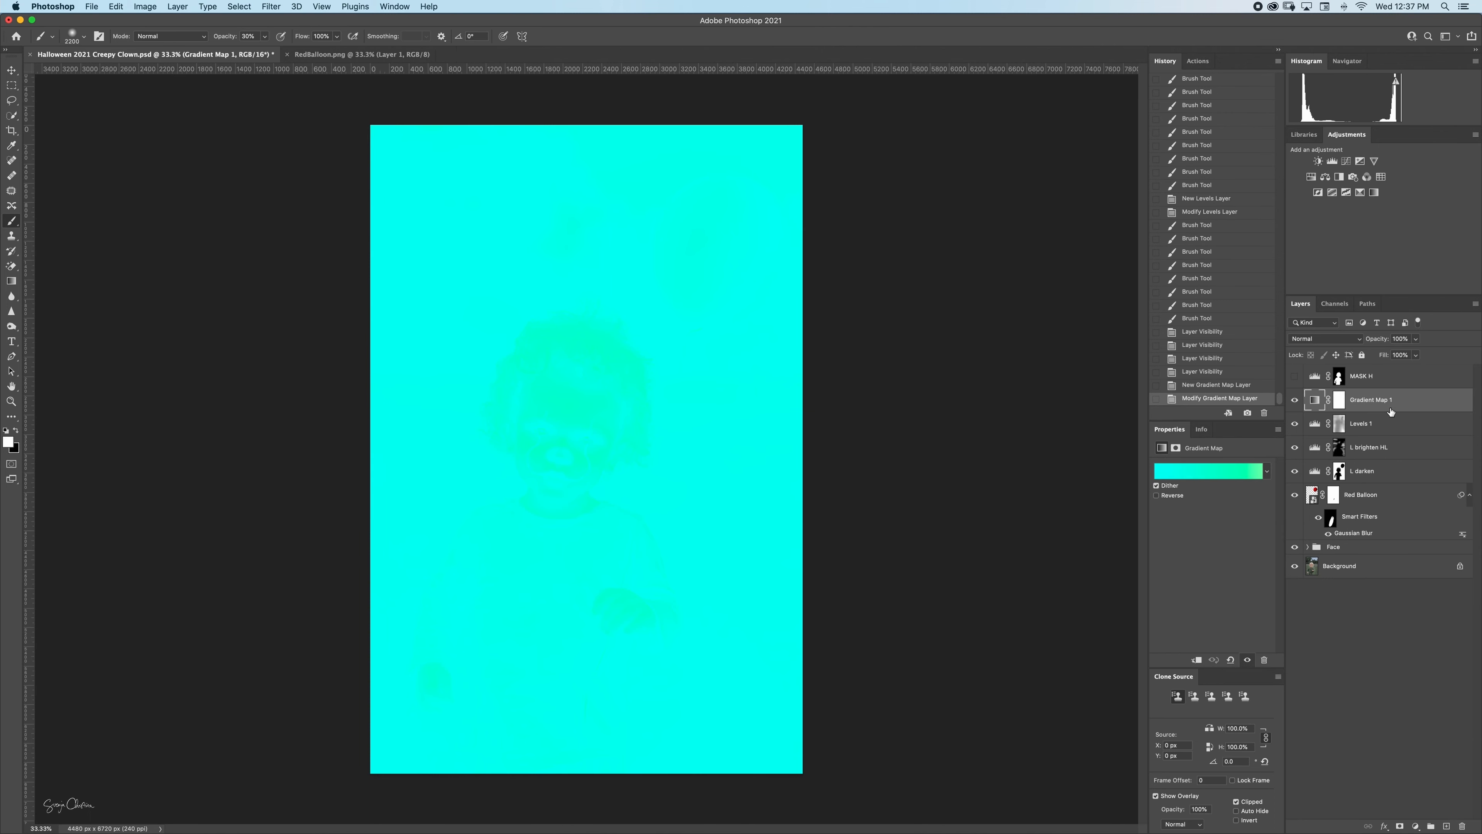
# Set the Gradient Map 1 layer to 40% opacity with the Darken blending mode.
pyautogui.click(1395, 339)
pyautogui.write('40')
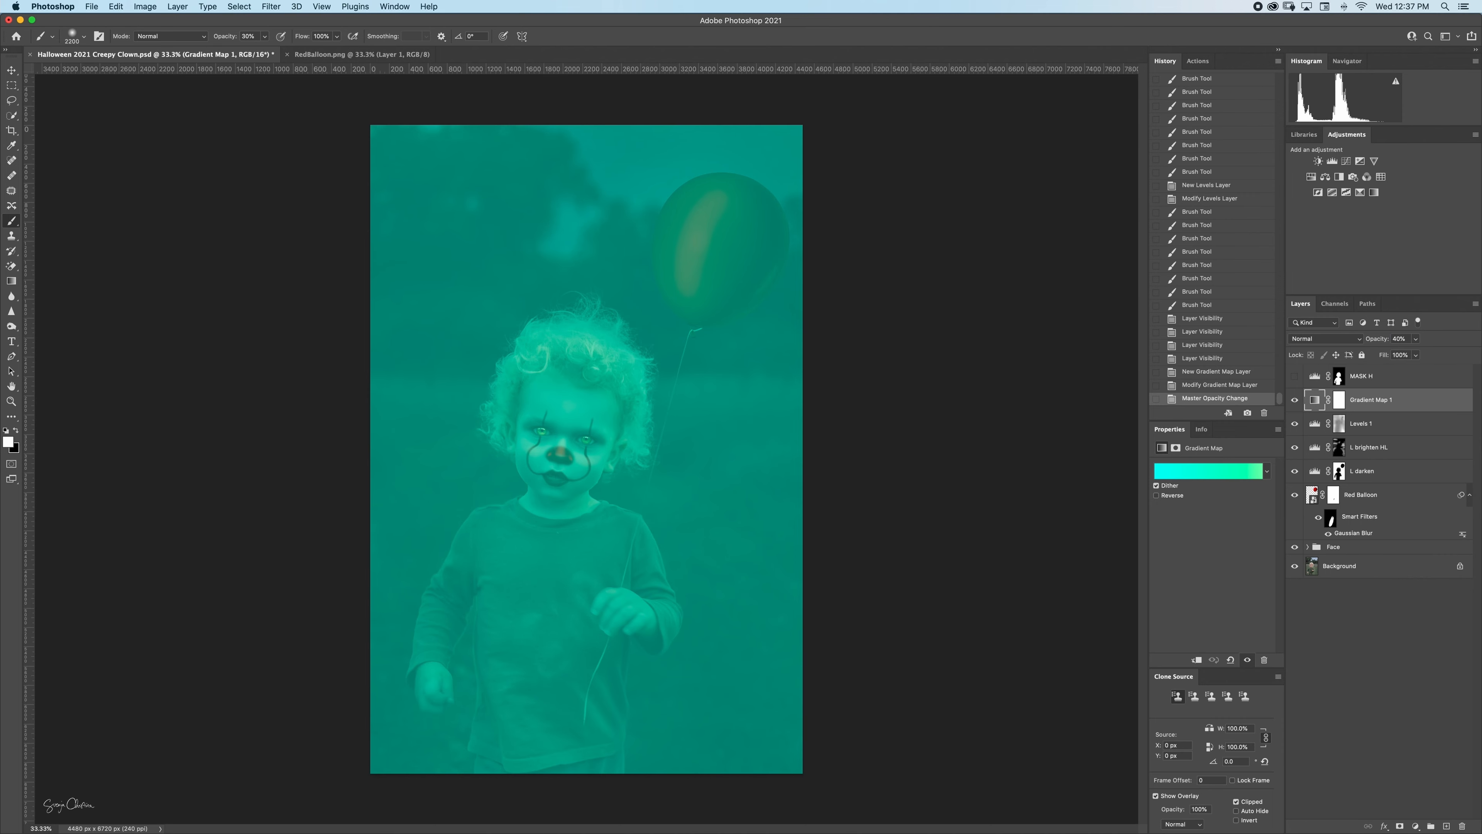
pyautogui.click(1342, 338)
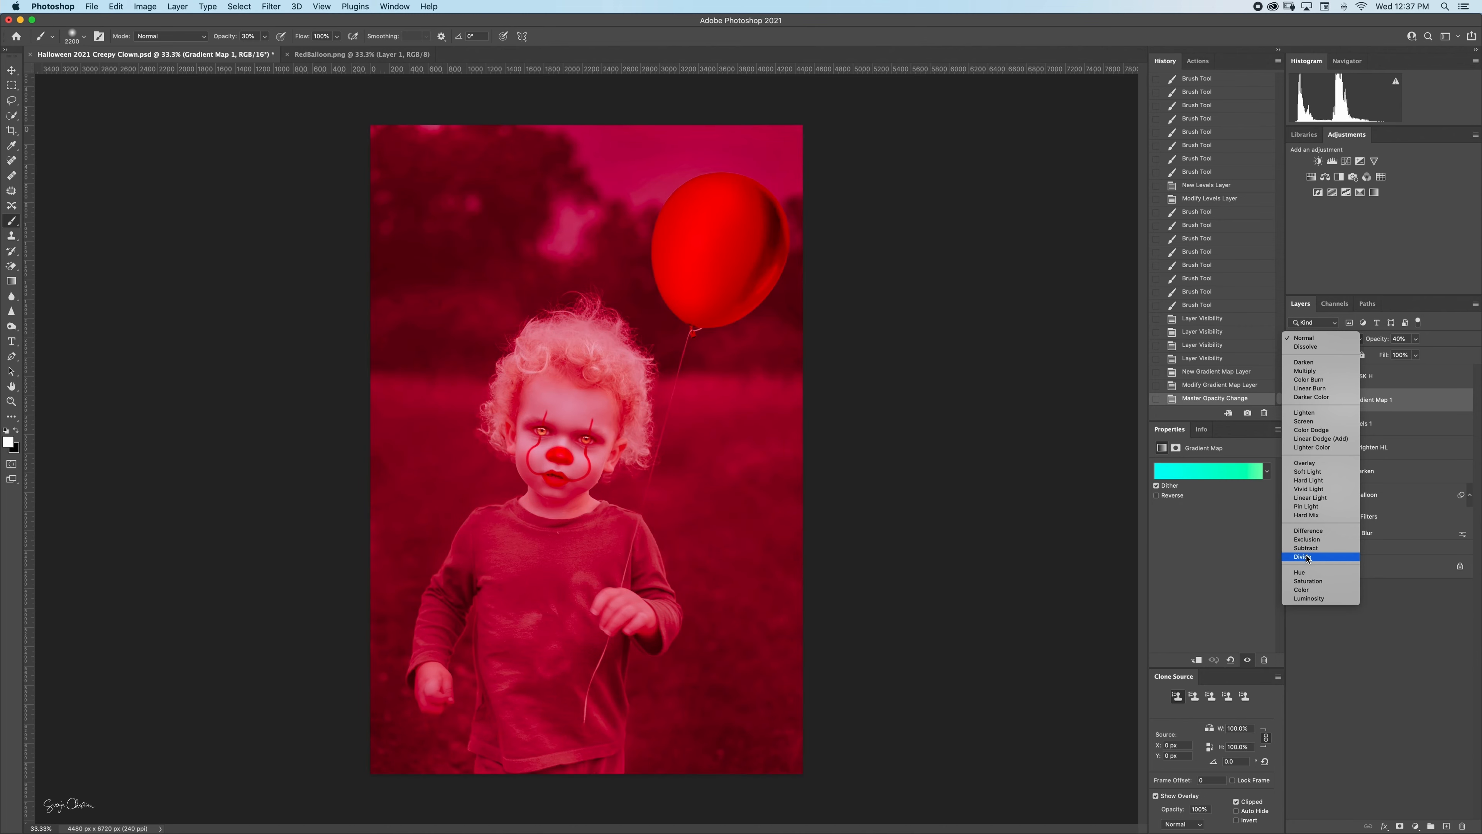
pyautogui.click(1304, 362)
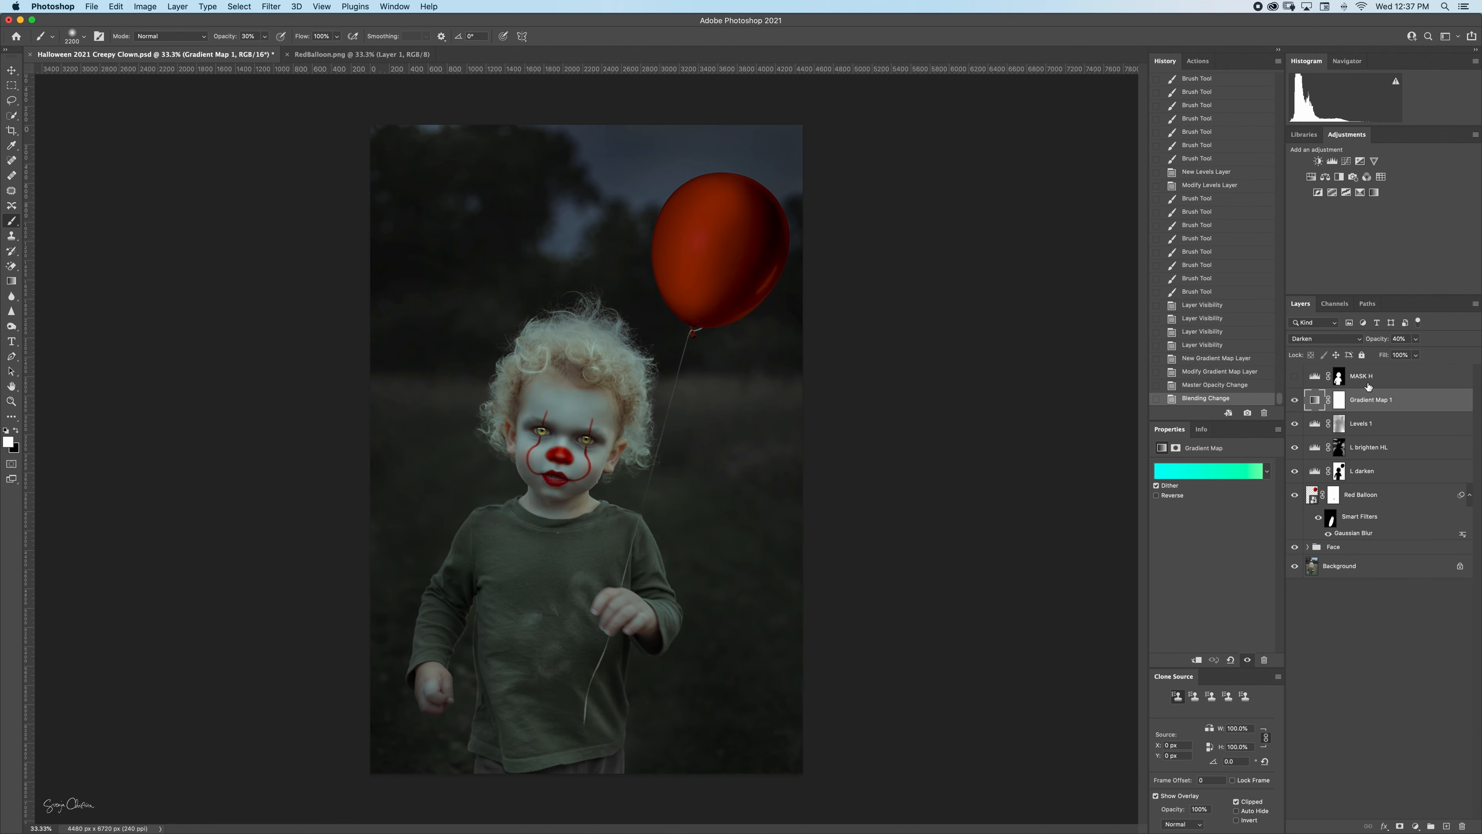
# Add a Curves adjustment layer above the gradient map and raise the Blue channel's midpoint from input 128 to output 140.
pyautogui.click(1346, 161)
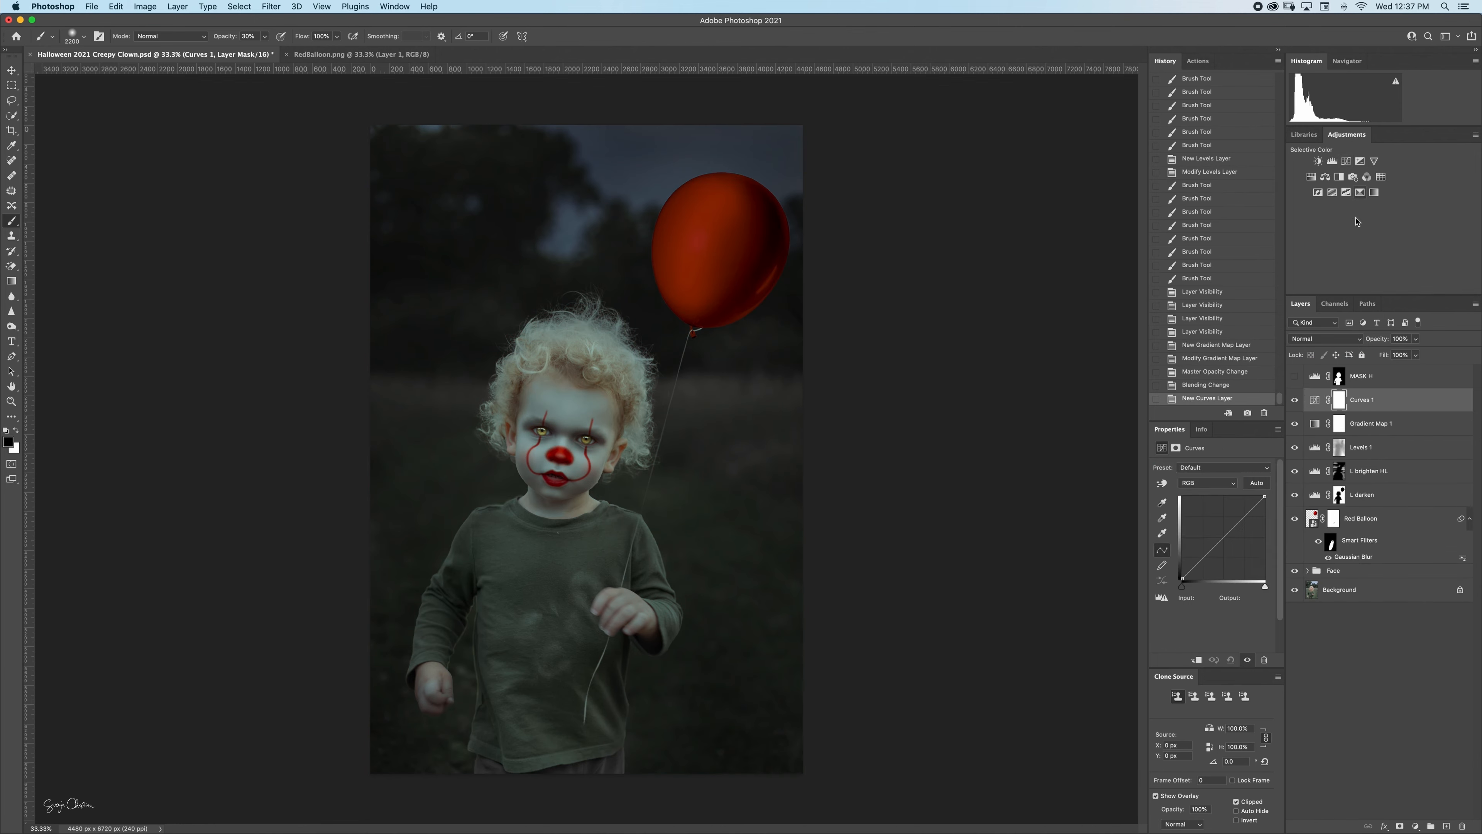
pyautogui.click(1231, 483)
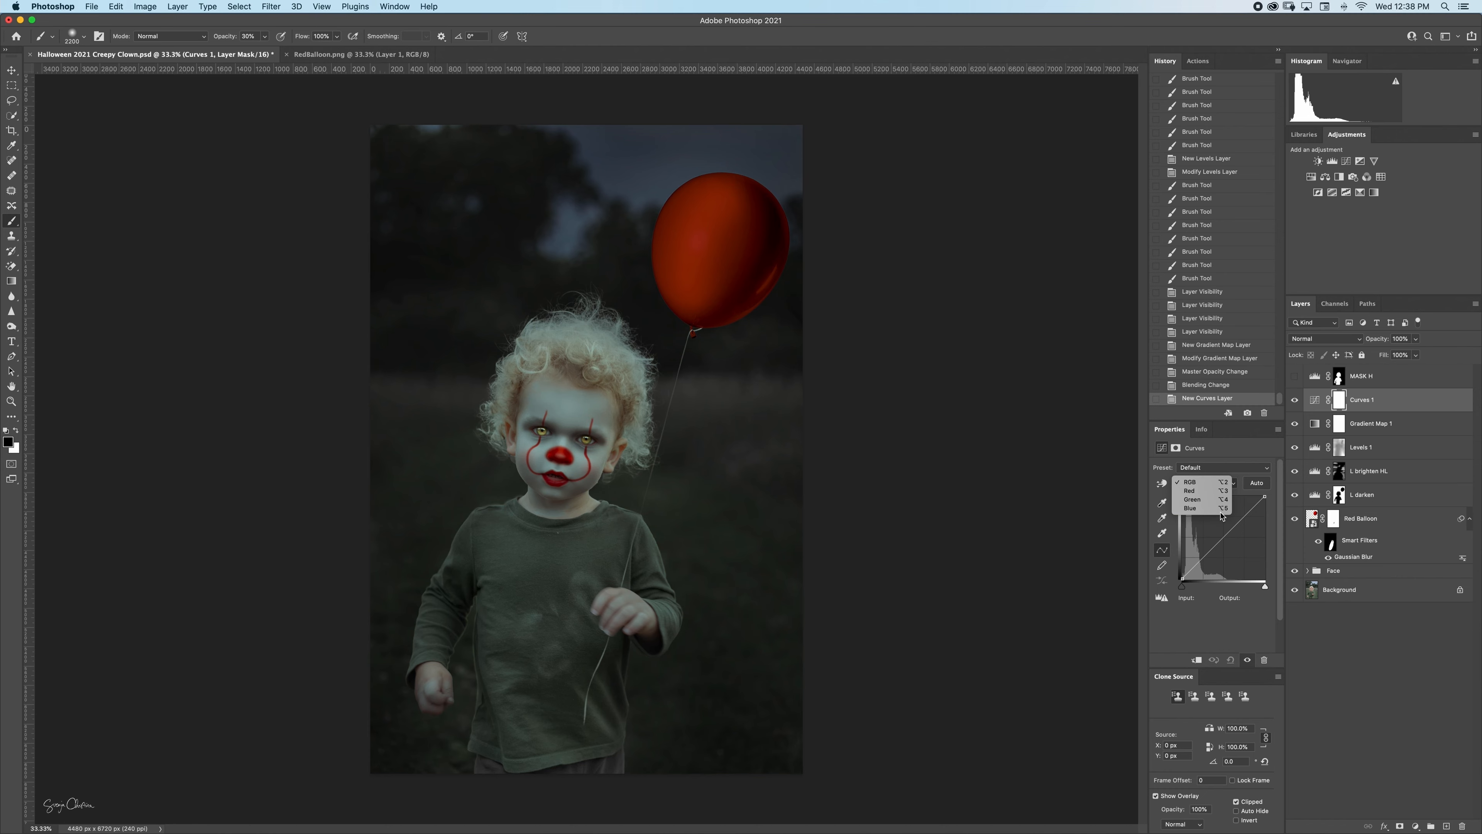
pyautogui.click(1214, 508)
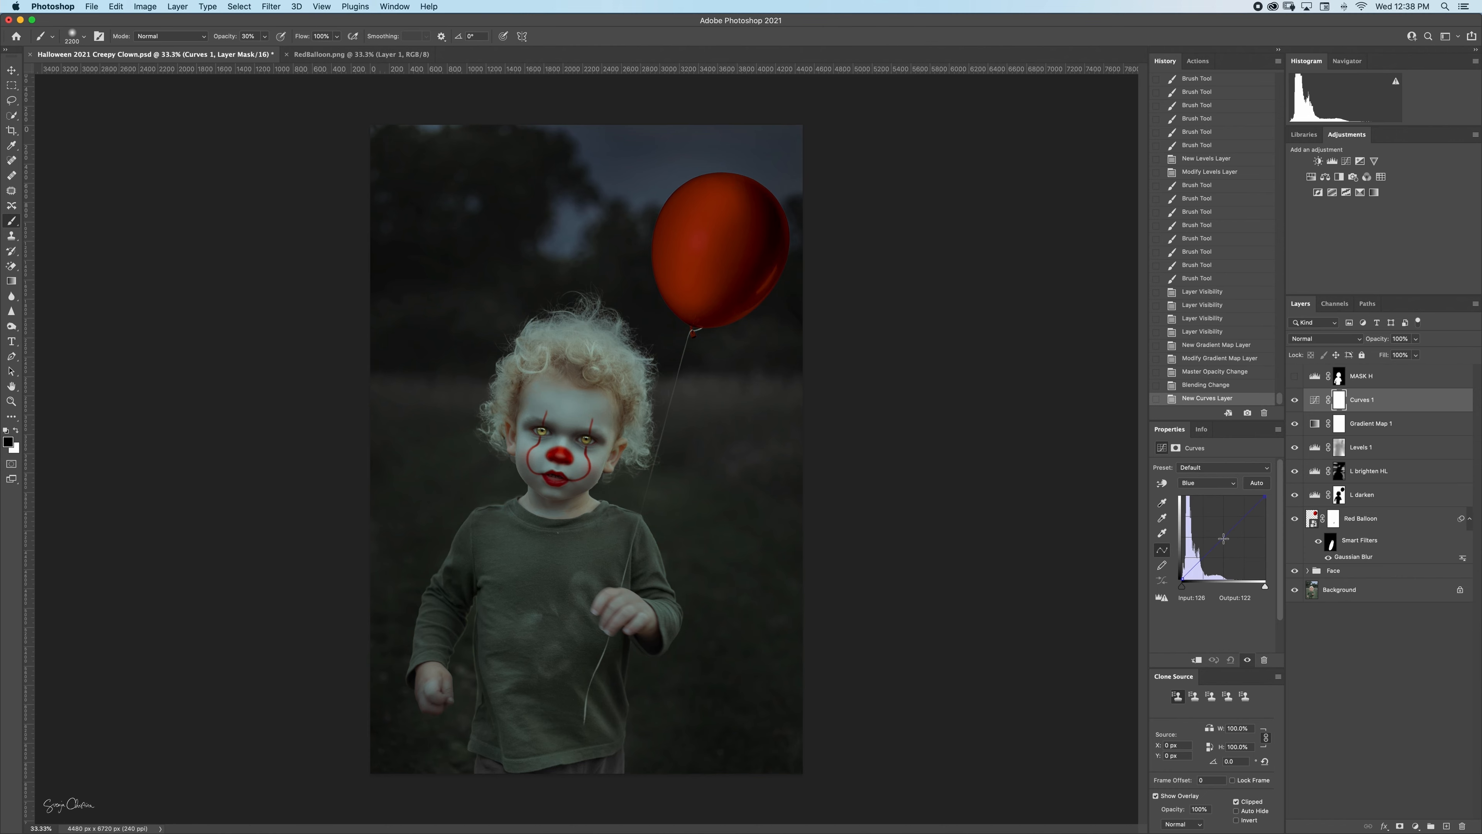
pyautogui.click(1223, 536)
pyautogui.moveTo(1223, 536); pyautogui.dragTo(1223, 533)
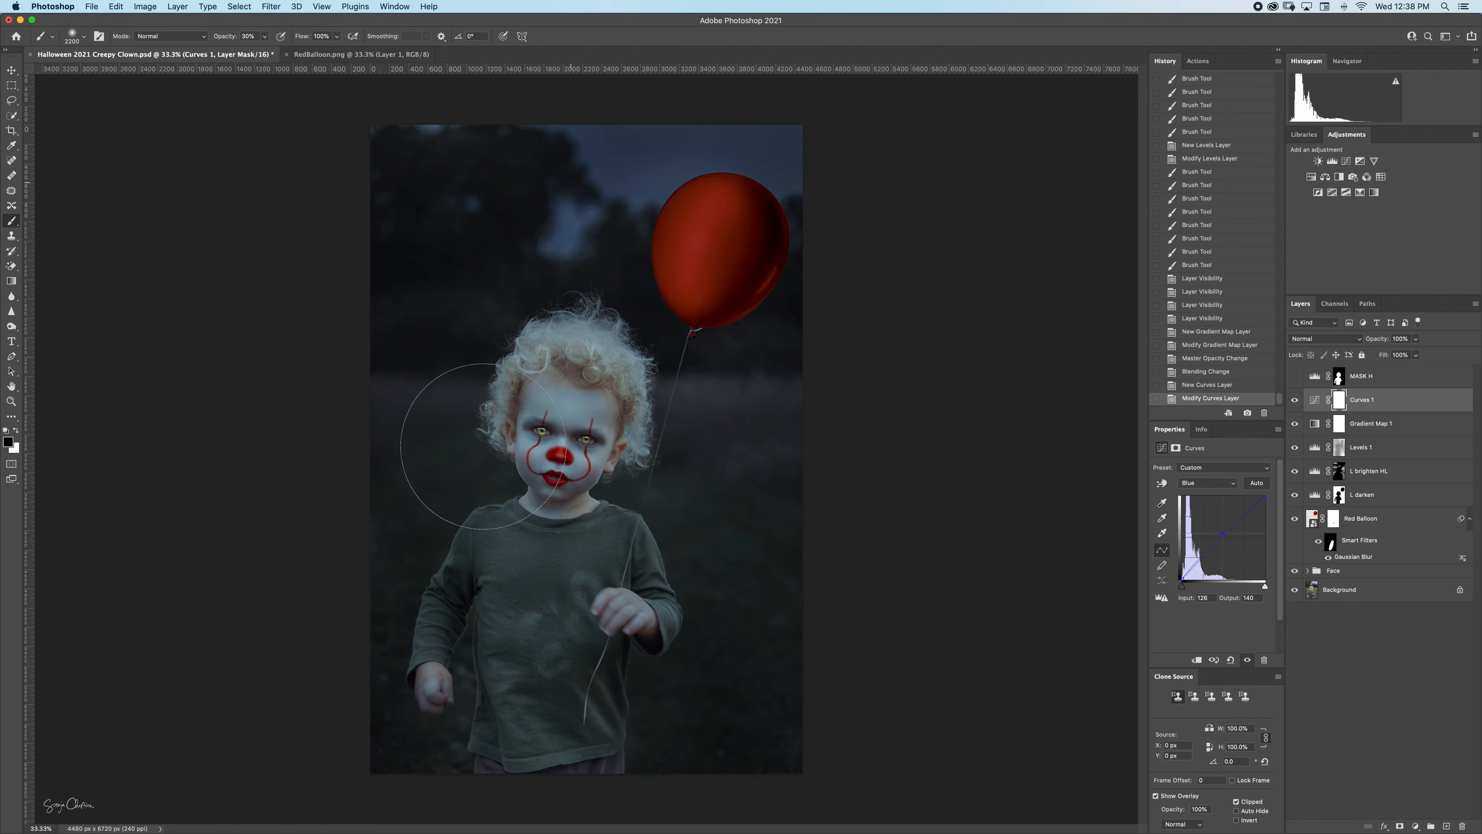
# Lower the Red channel's midpoint on the Curves layer to output 123 at input 128 and compare with the layer hidden.
pyautogui.click(1232, 484)
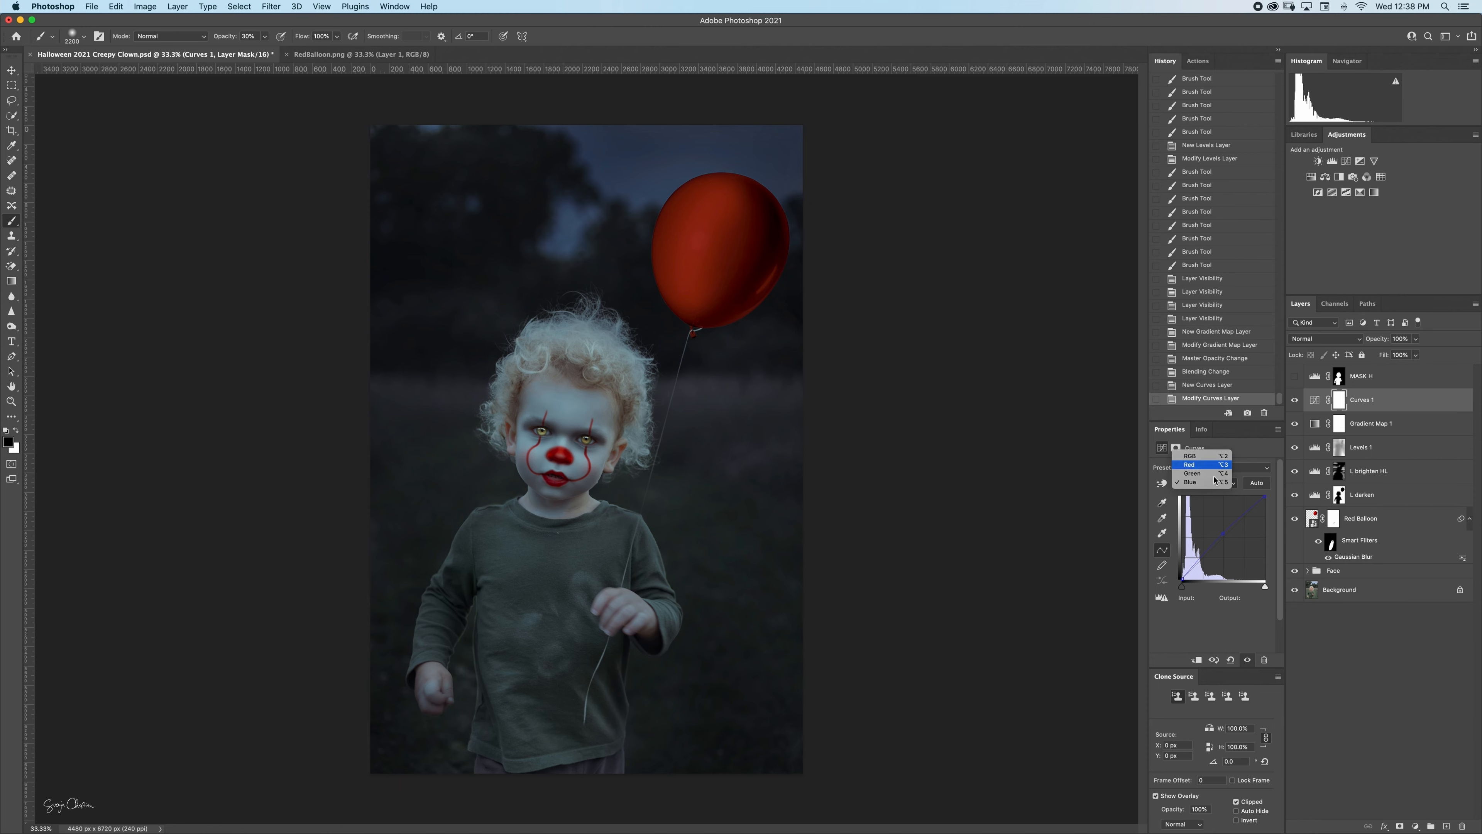
pyautogui.click(1196, 465)
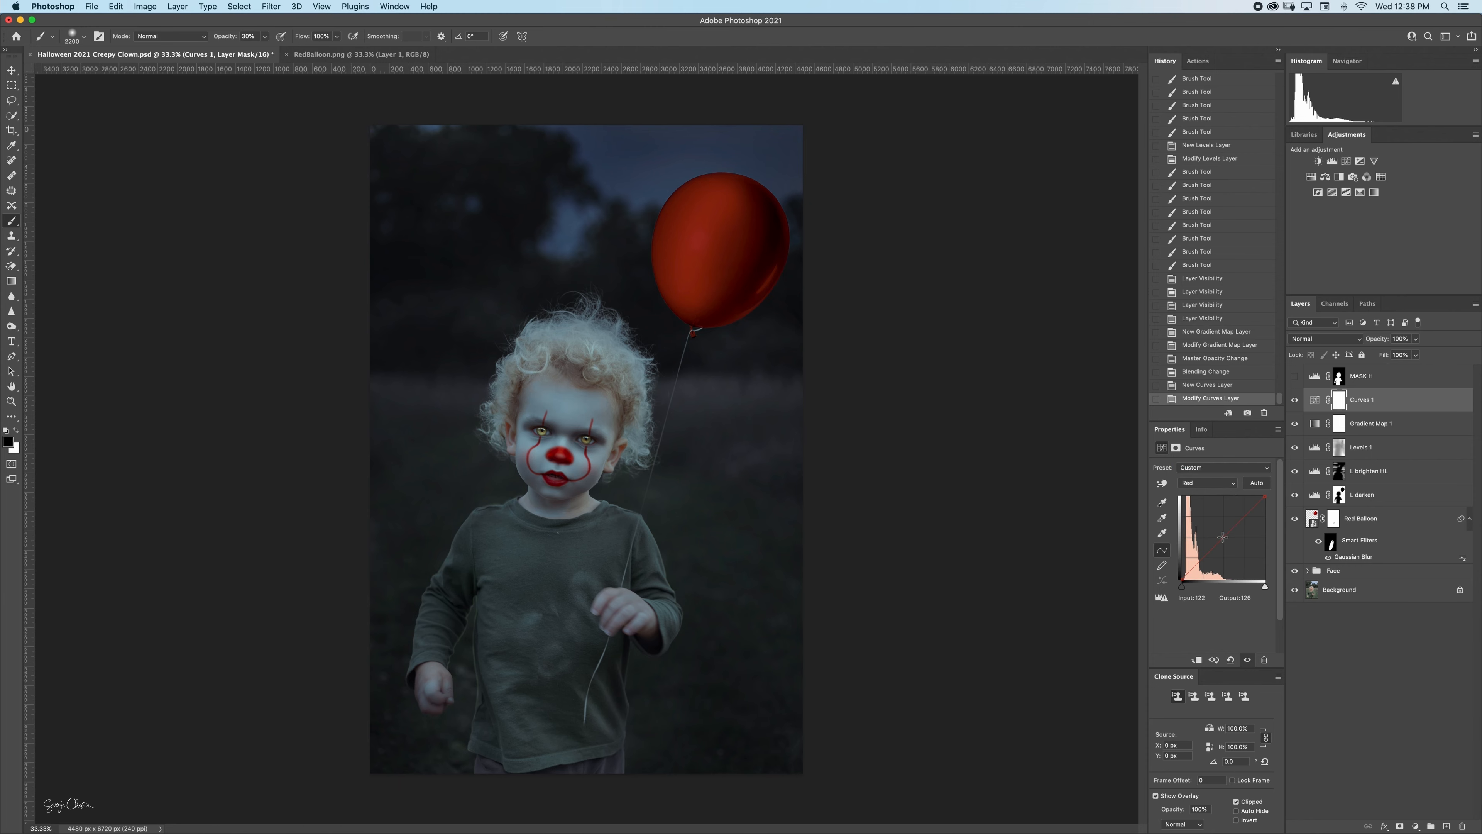
pyautogui.click(1222, 536)
pyautogui.moveTo(1223, 536); pyautogui.dragTo(1223, 539)
pyautogui.click(1295, 402)
pyautogui.click(1295, 403)
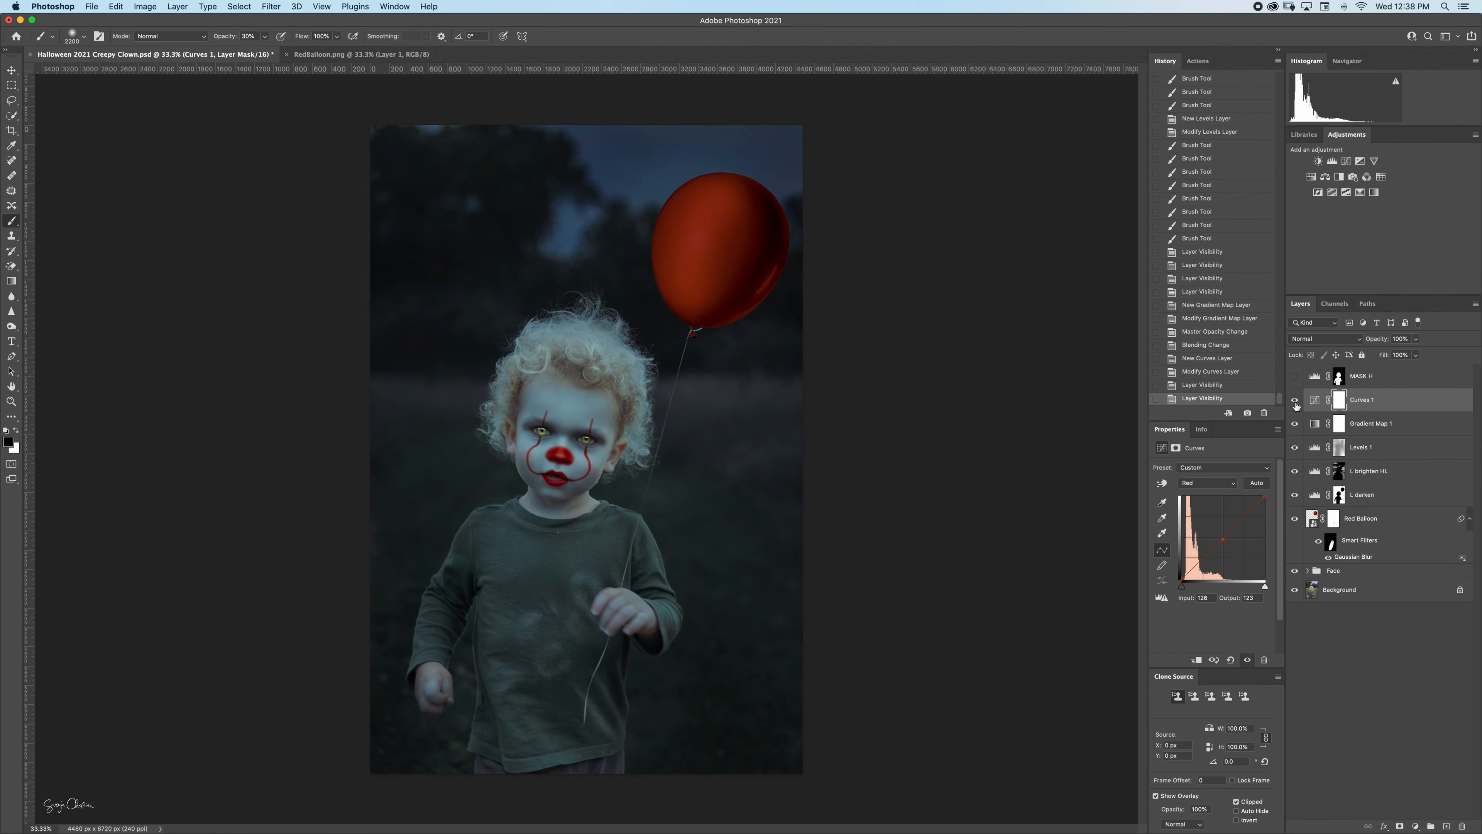
pyautogui.click(1295, 403)
pyautogui.click(1295, 404)
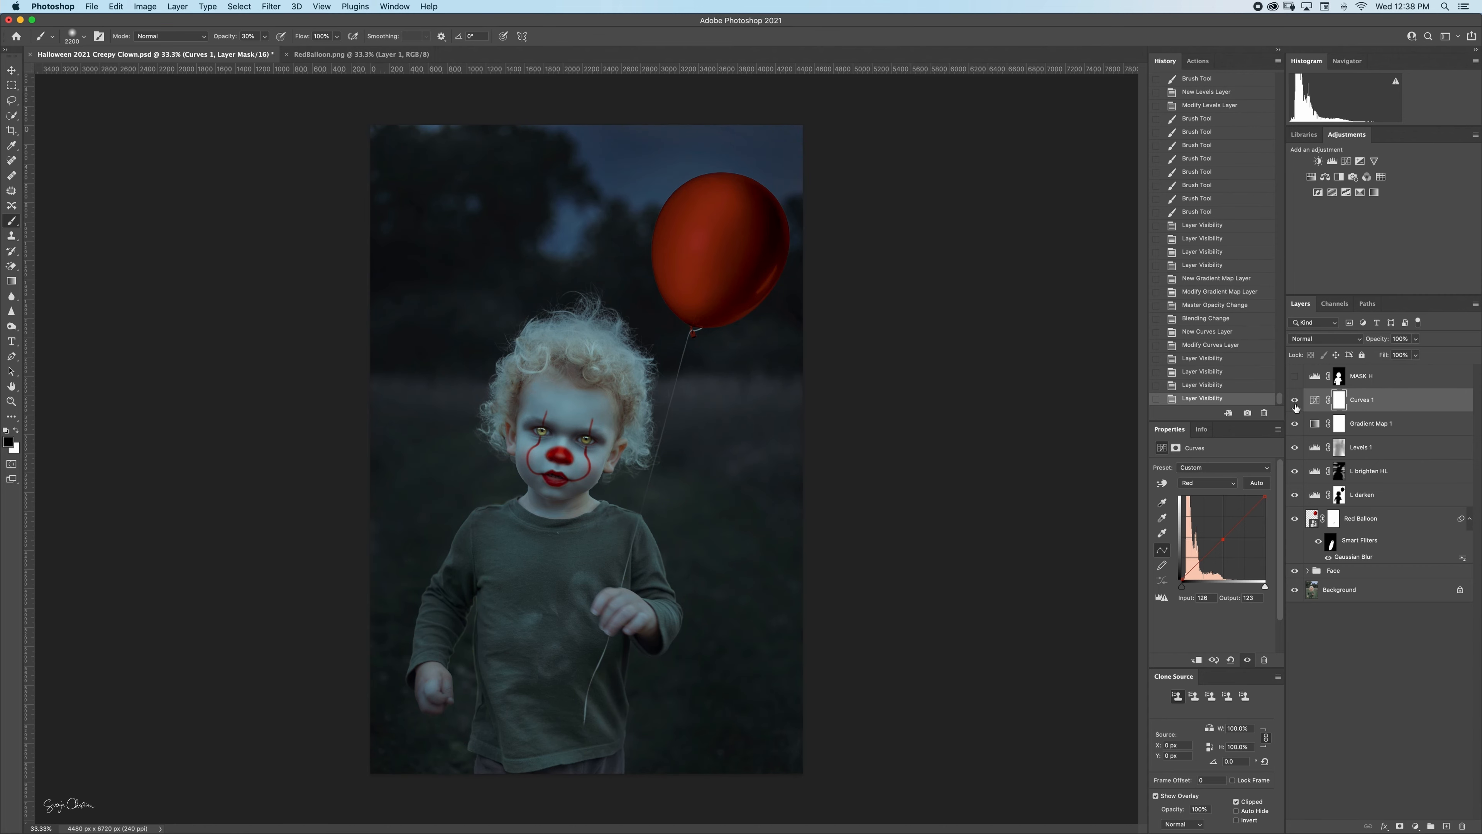
# Rename the Gradient Map 1 layer as GM green and the Curves 1 layer as C bc.
pyautogui.doubleClick(1369, 424)
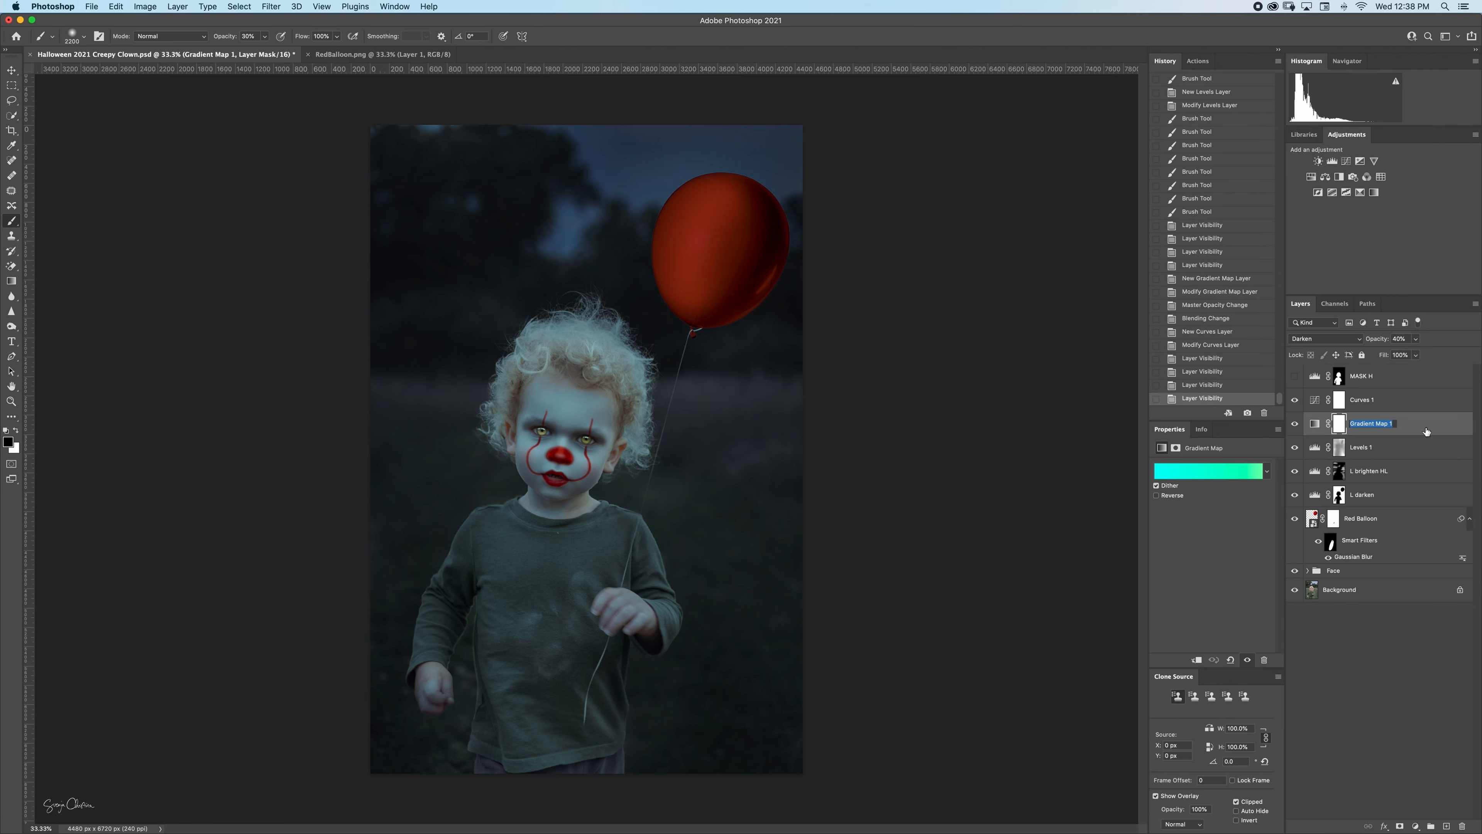
pyautogui.write('GM green')
pyautogui.press('Return')
pyautogui.doubleClick(1379, 400)
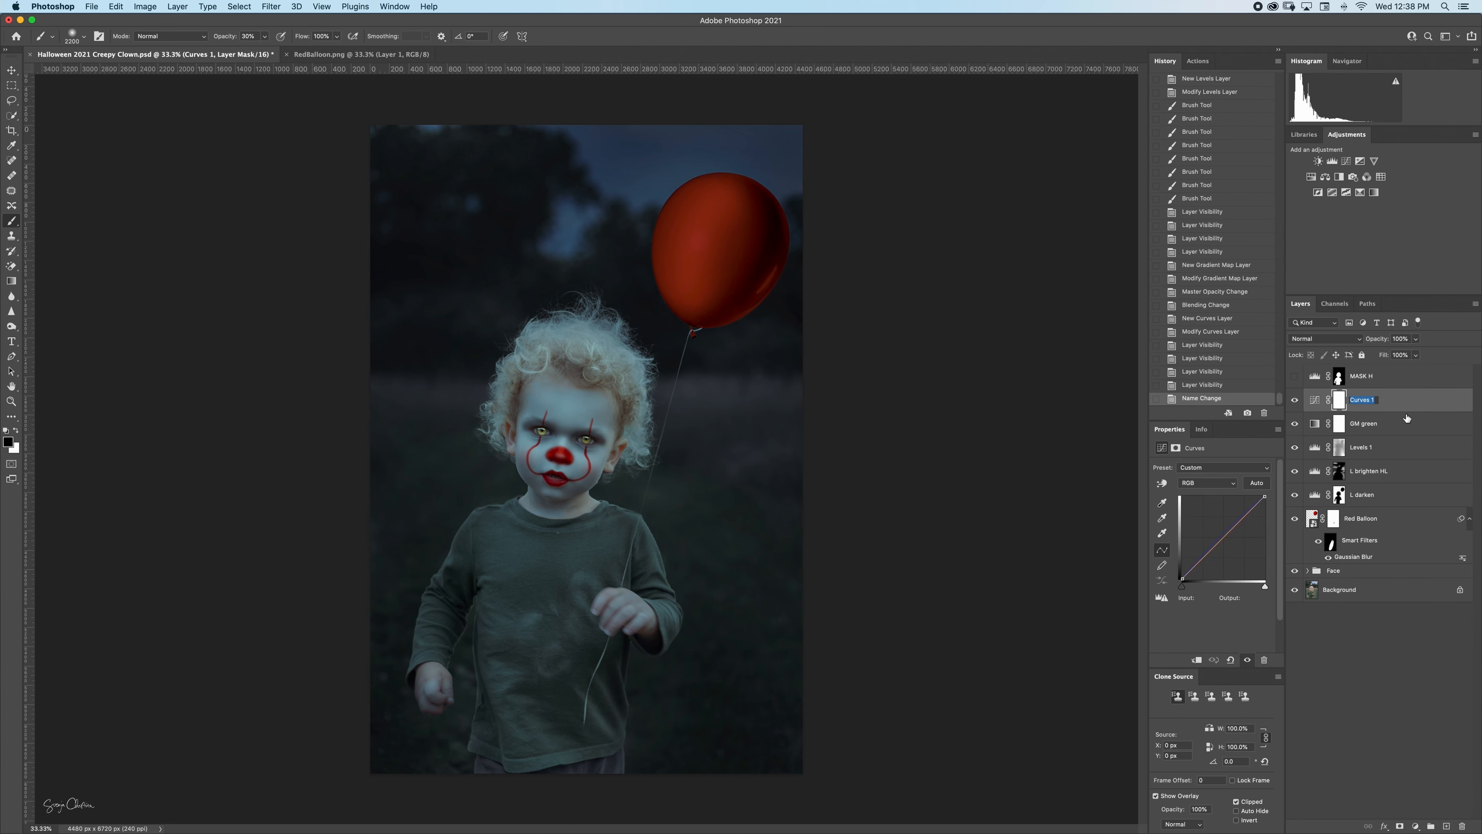
pyautogui.write('C bc')
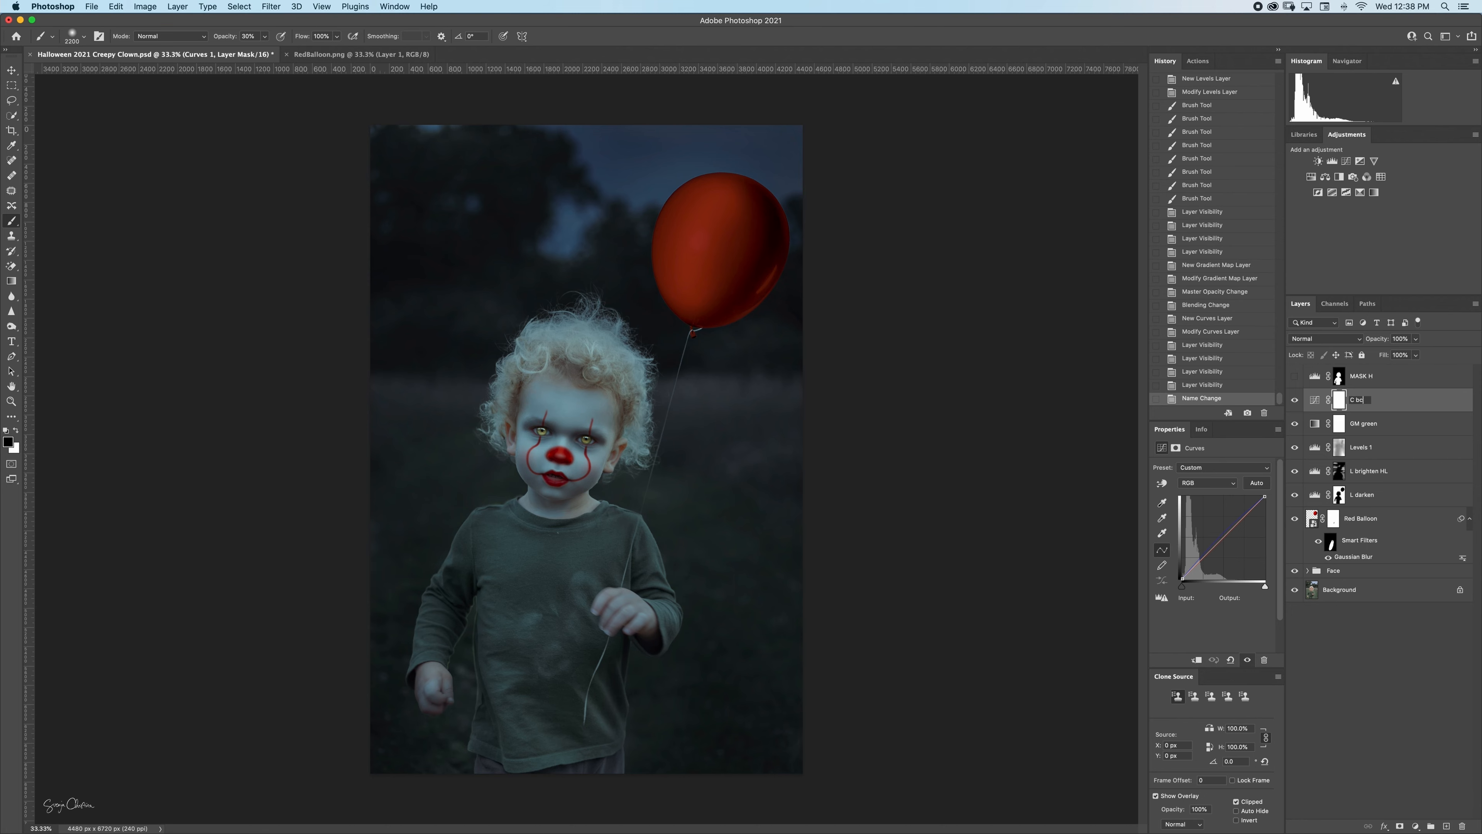
pyautogui.press('Return')
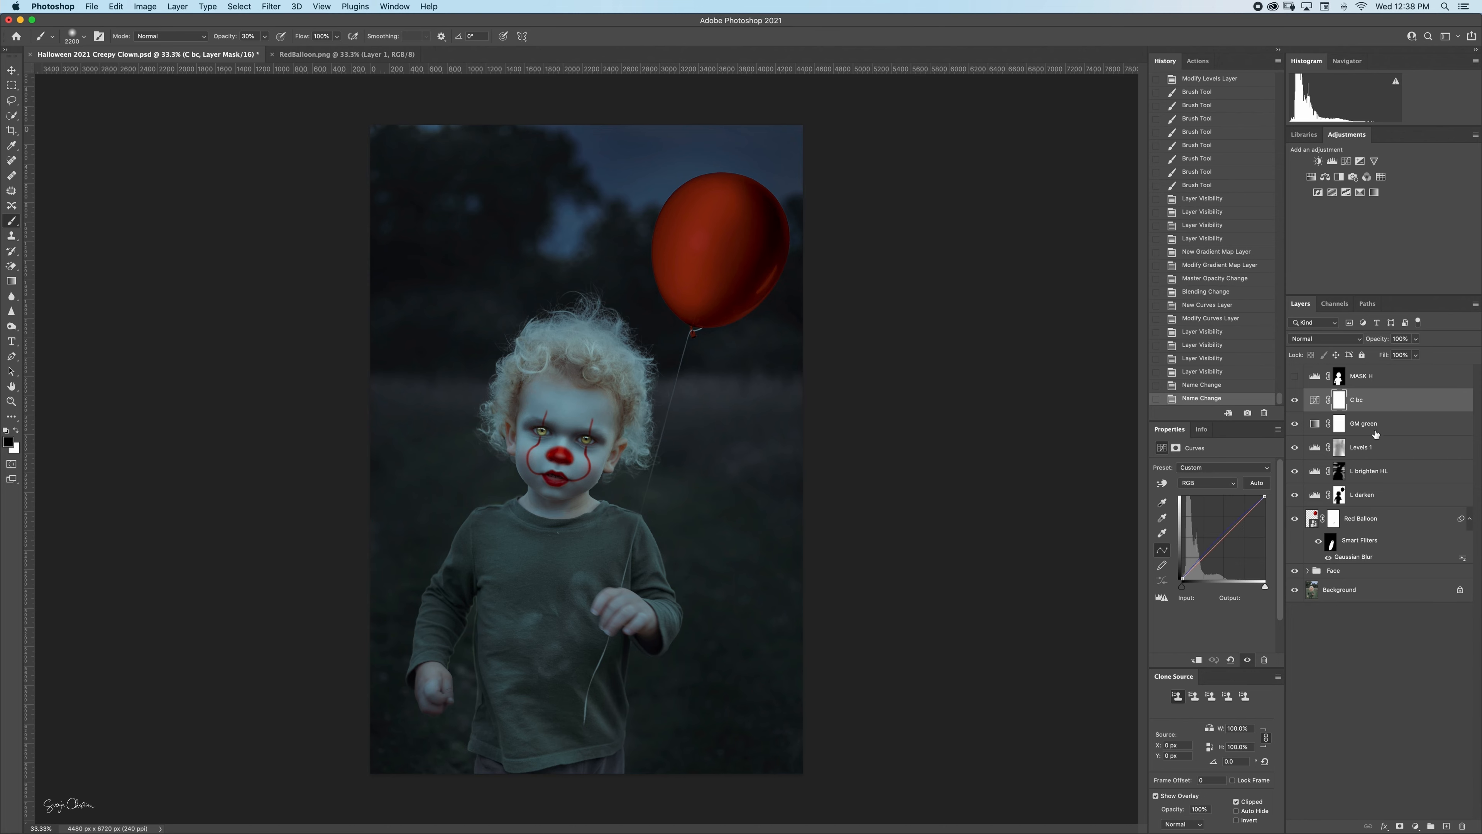